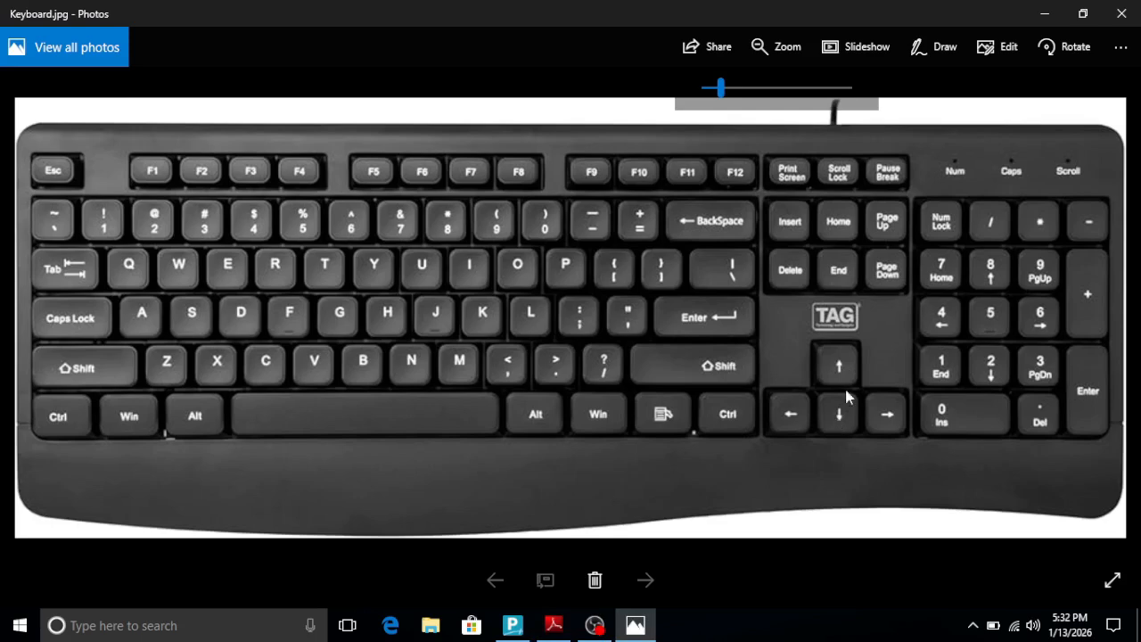
# - Consult the Tally Prime shortcut keys PDF and the keyboard picture in Photos, and return to Tally Prime
pyautogui.click(554, 625)
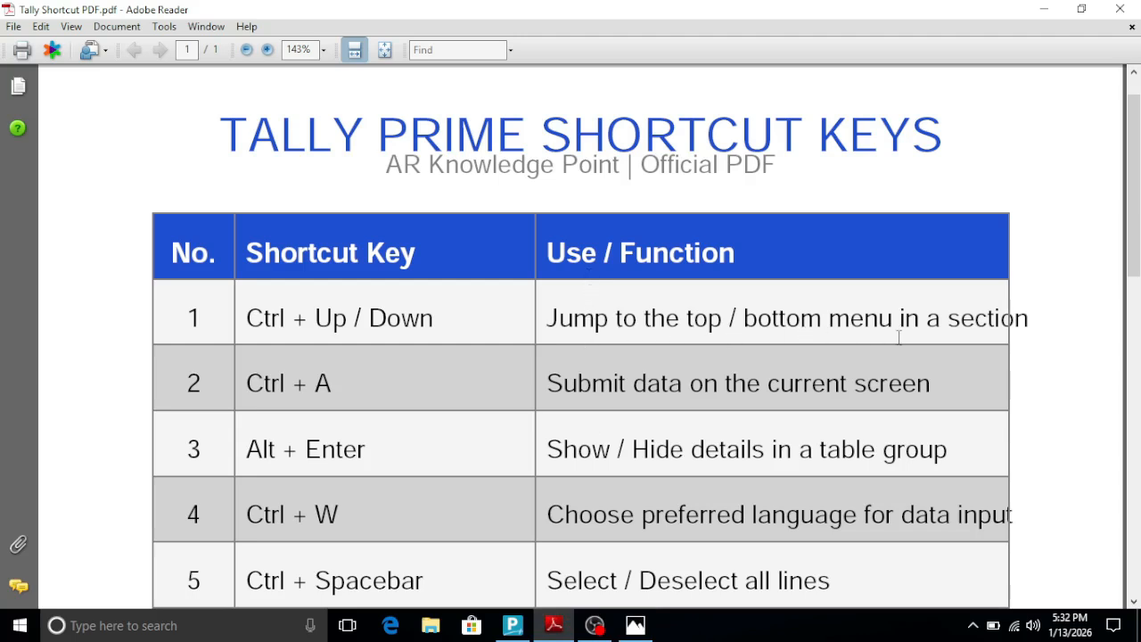
pyautogui.click(511, 627)
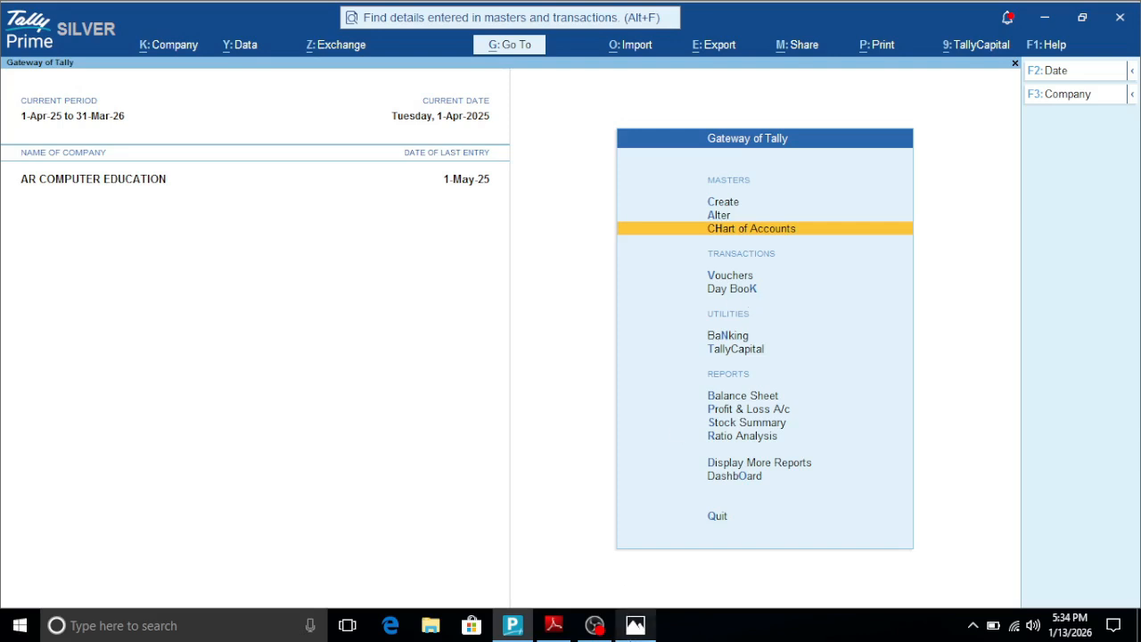
pyautogui.click(649, 635)
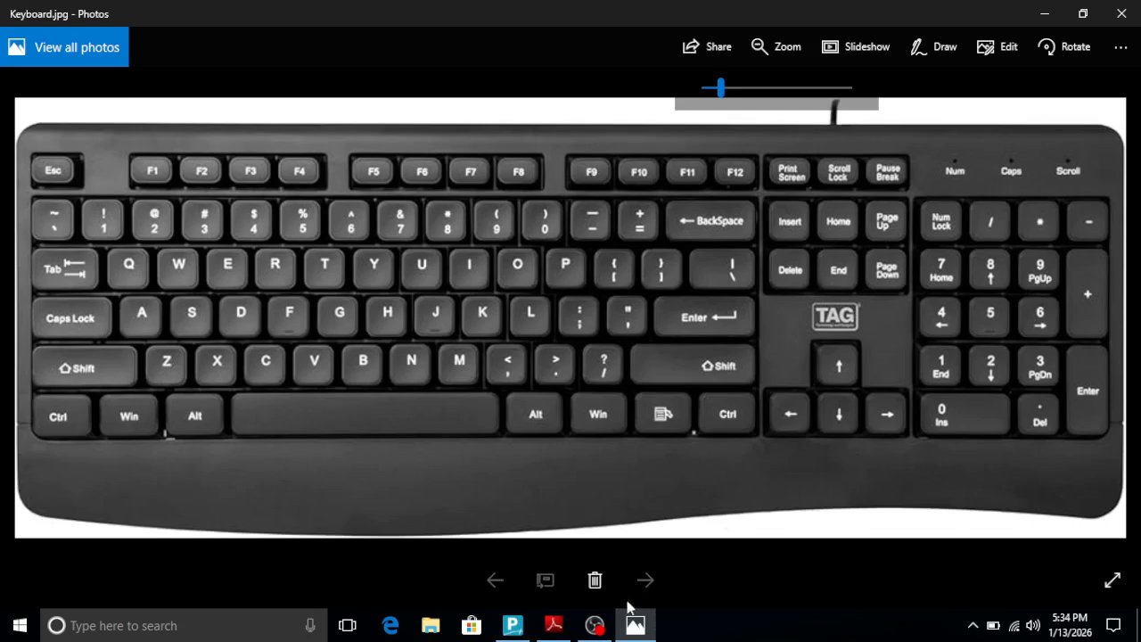
pyautogui.click(512, 626)
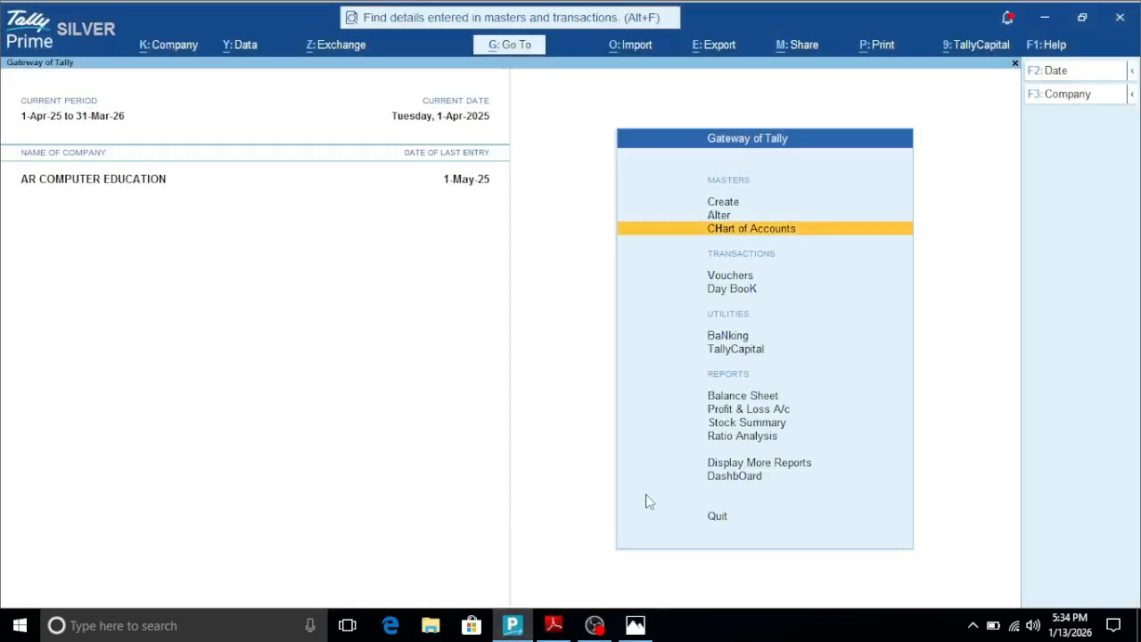
# - Jump the Gateway of Tally selection down section by section from Chart of Accounts to TallyCapital
pyautogui.press('ctrl')
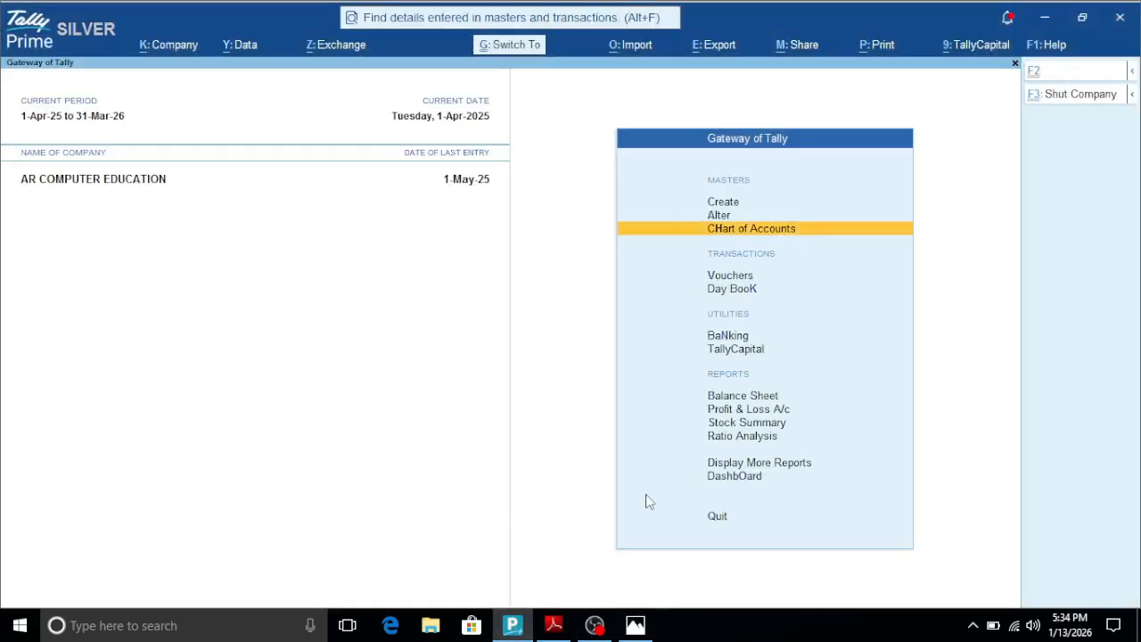
pyautogui.press('Down')
pyautogui.press('Down')
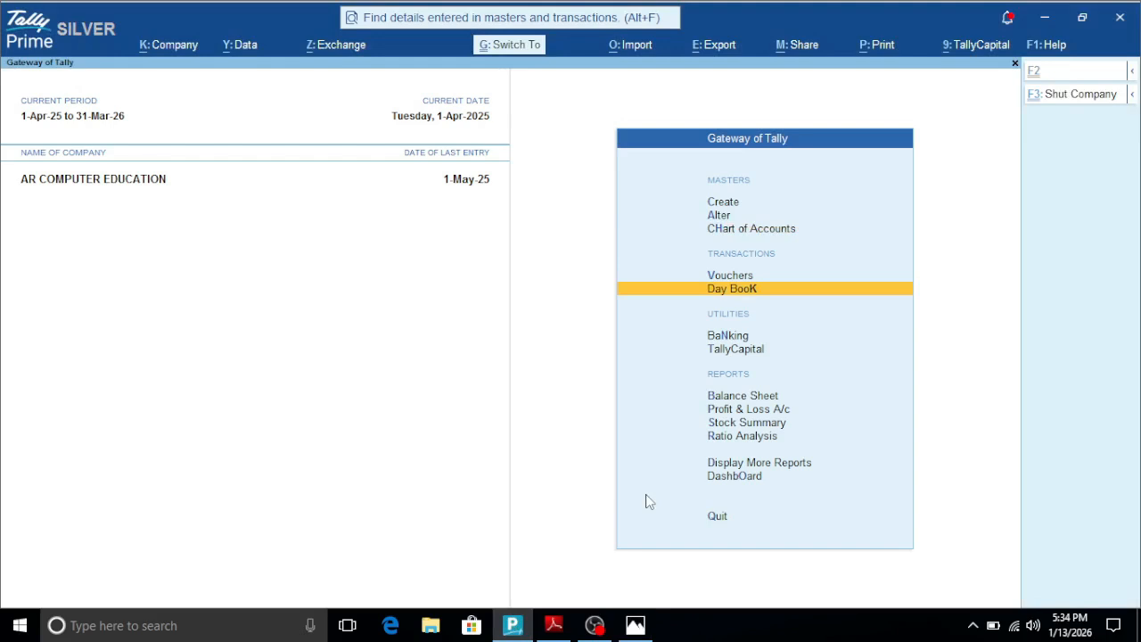
pyautogui.press('Down')
pyautogui.press('Down')
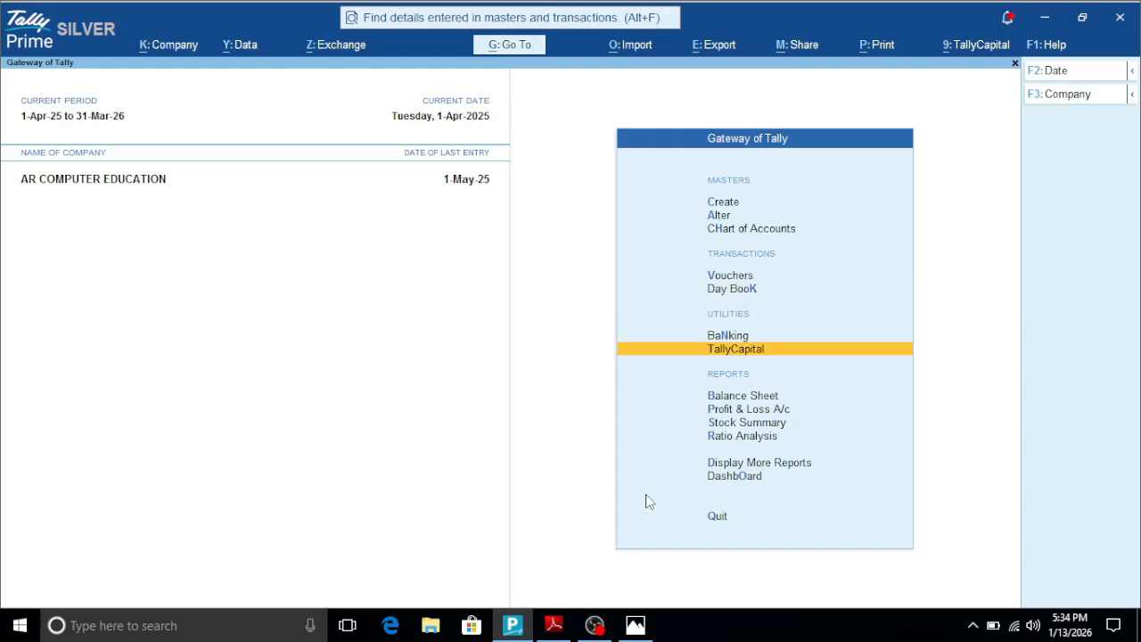
# - Jump the Gateway of Tally selection back up section by section to Create
pyautogui.press('ctrl')
pyautogui.press('ctrl')
pyautogui.press('Up')
pyautogui.press('Up')
pyautogui.press('Up')
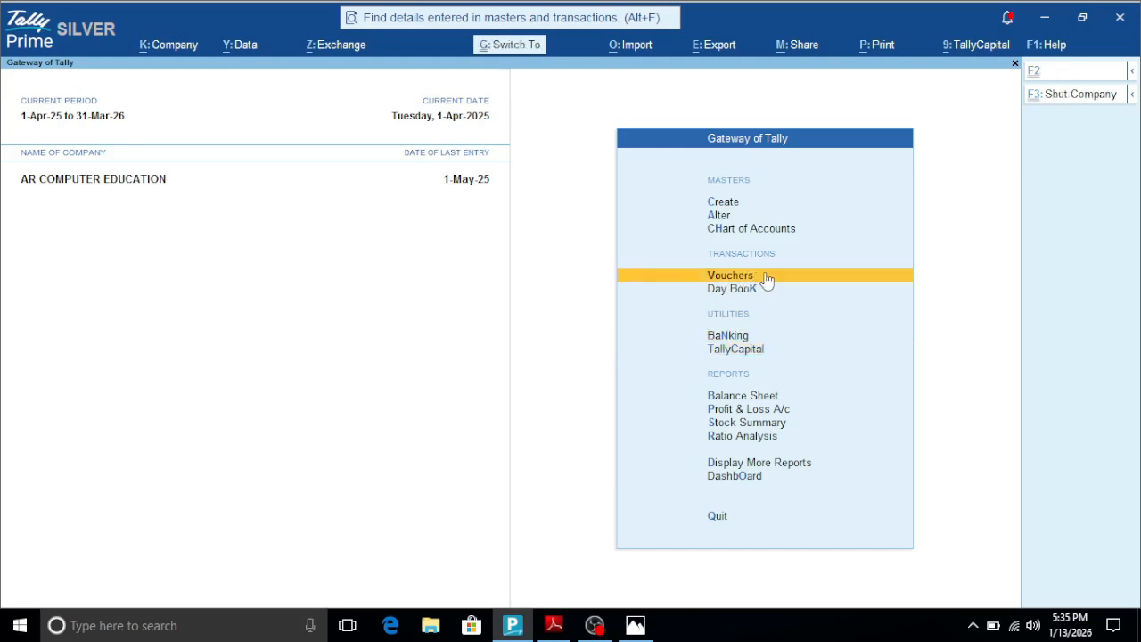
pyautogui.press('Up')
pyautogui.press('Up')
pyautogui.press('Up')
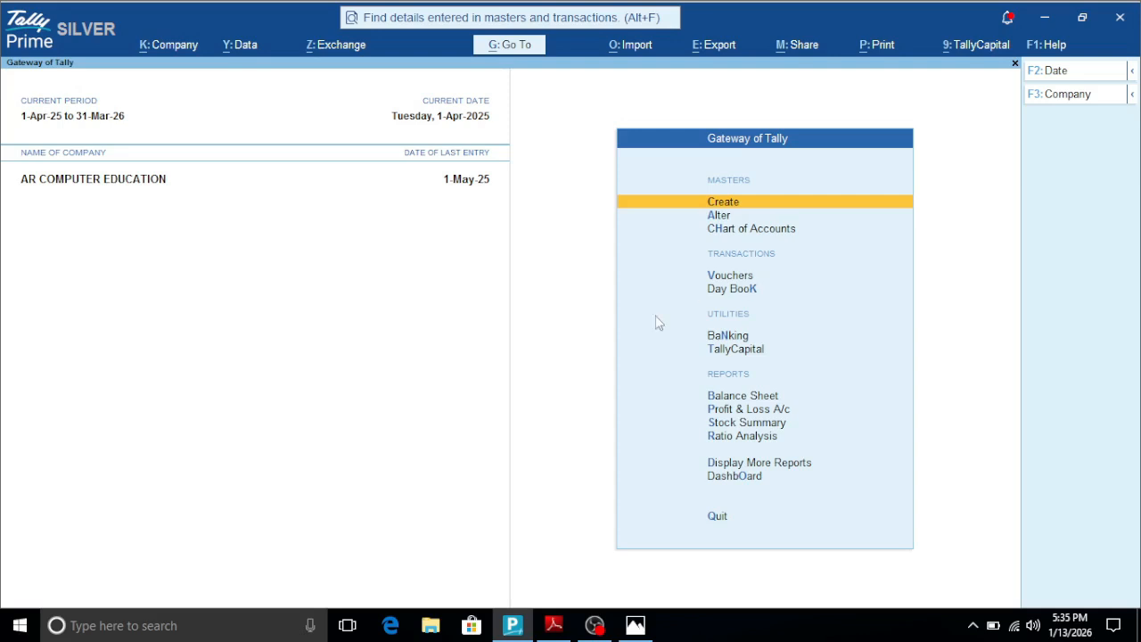
# - Recheck the shortcut PDF, return to Tally Prime, and jump section by section through Display More Reports down to Analysis & Verification
pyautogui.click(554, 625)
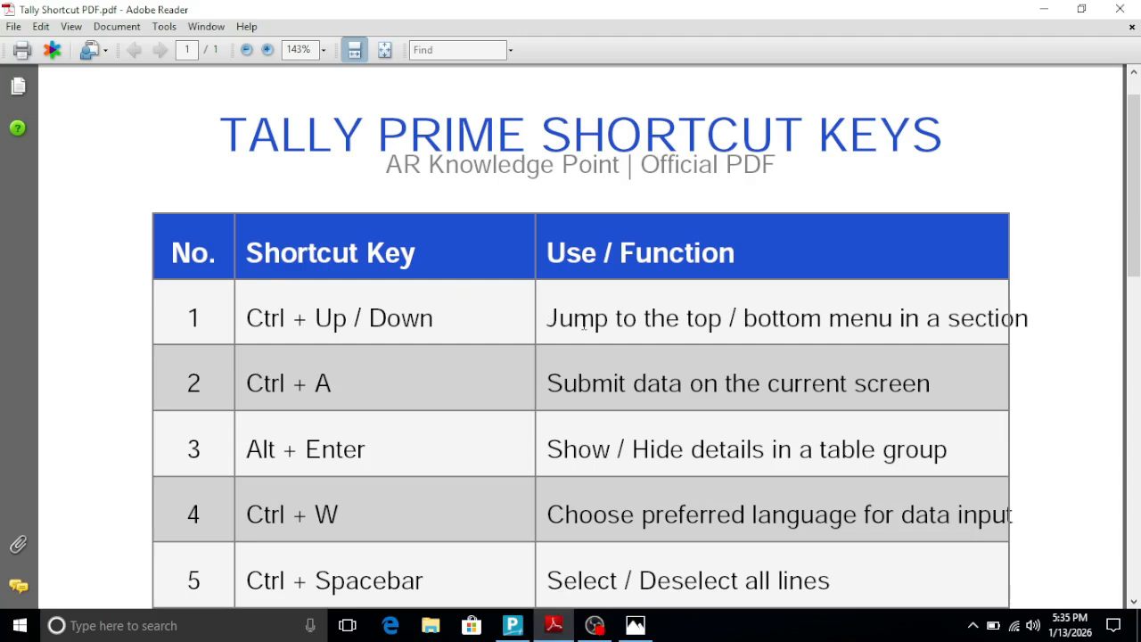
pyautogui.click(522, 630)
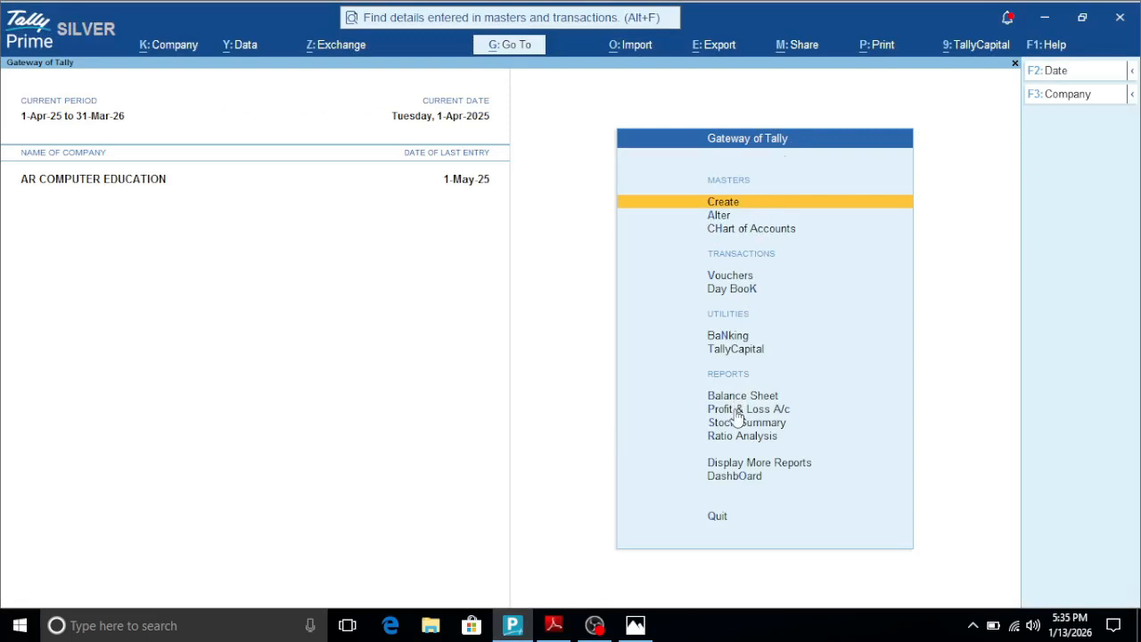
pyautogui.click(738, 464)
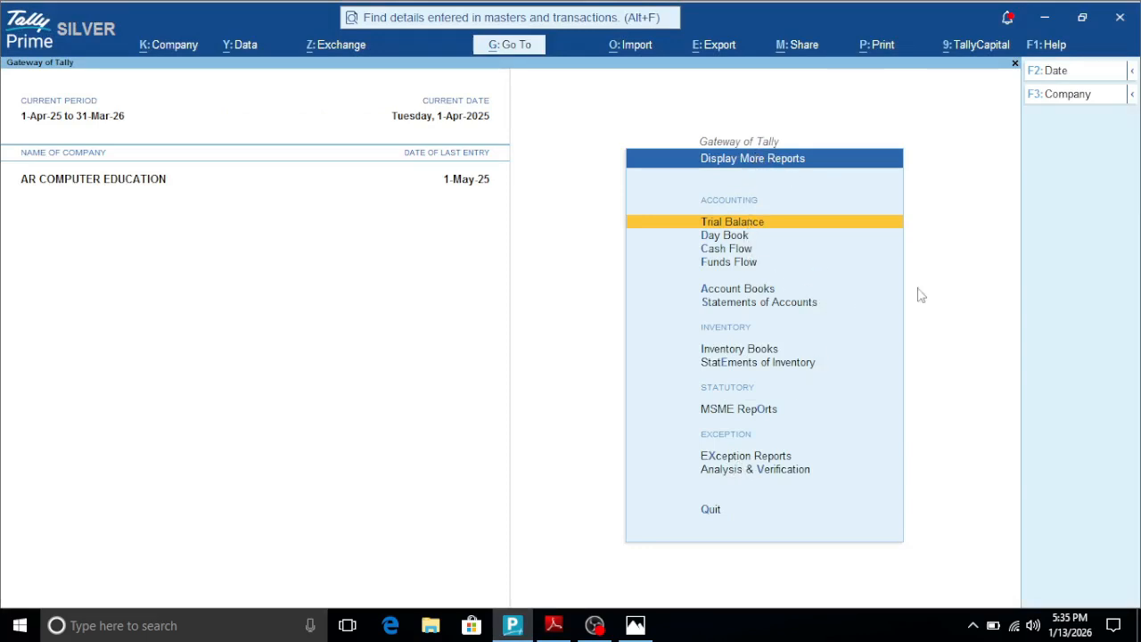
pyautogui.press('ctrl')
pyautogui.press('Down')
pyautogui.press('Down')
pyautogui.press('Down')
pyautogui.press('Down')
pyautogui.press('Down')
pyautogui.press('Down')
pyautogui.press('Down')
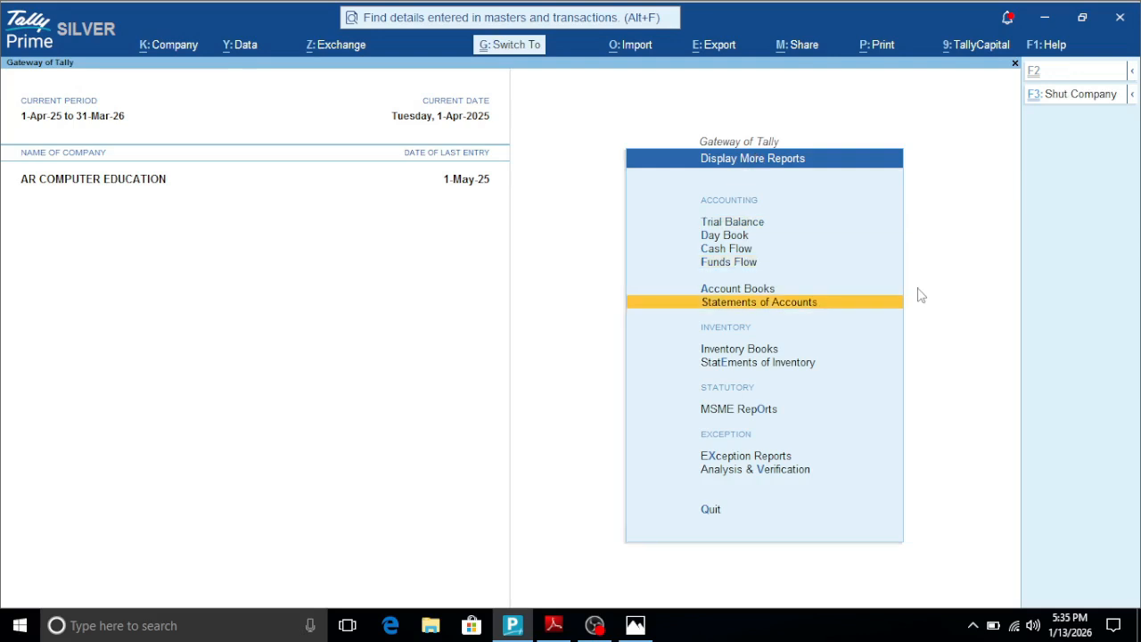
pyautogui.press('Down')
pyautogui.press('Down')
pyautogui.press('Down')
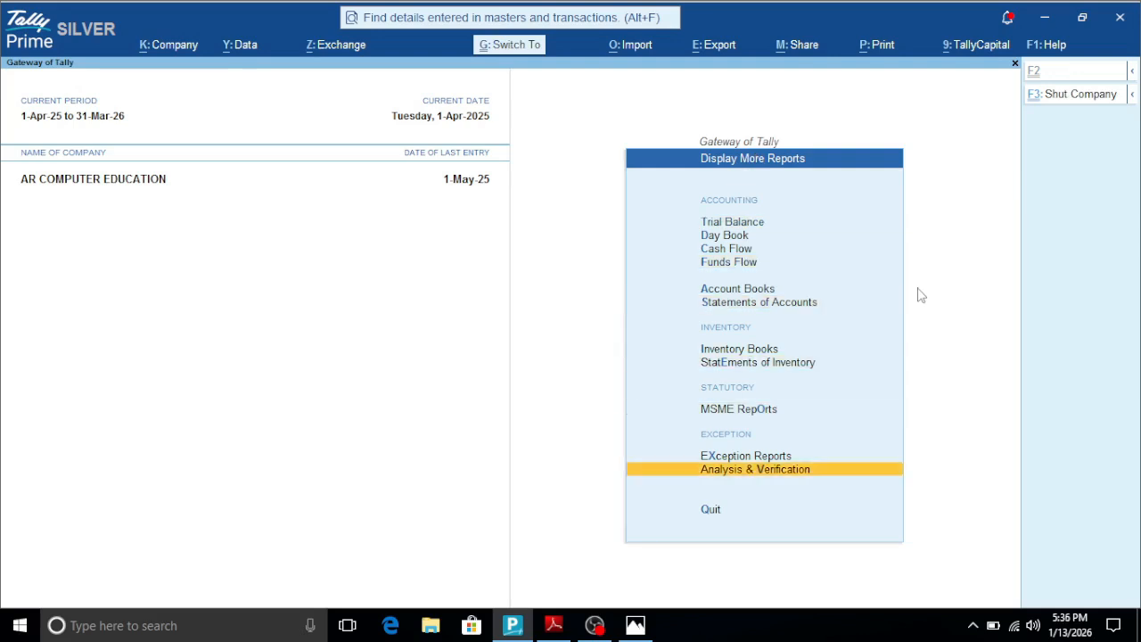
# - Jump the Display More Reports selection up to Account Books and back down through its section ends
pyautogui.press('Up')
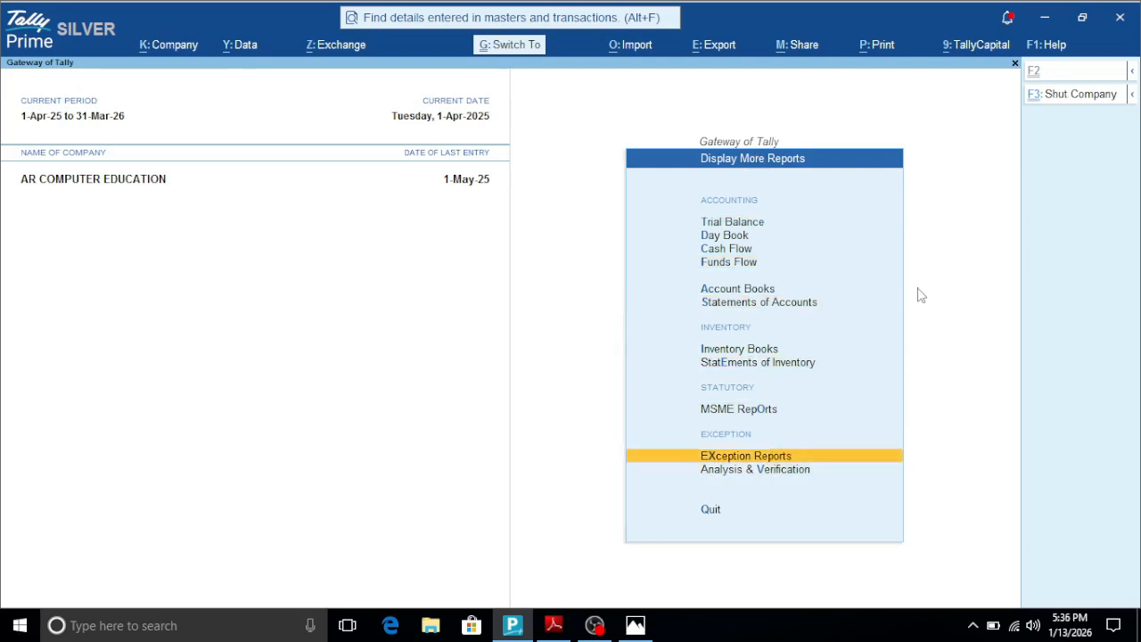
pyautogui.press('Up')
pyautogui.press('Up')
pyautogui.press('Up')
pyautogui.press('Up')
pyautogui.press('Up')
pyautogui.press('Up')
pyautogui.press('Up')
pyautogui.press('Up')
pyautogui.press('Up')
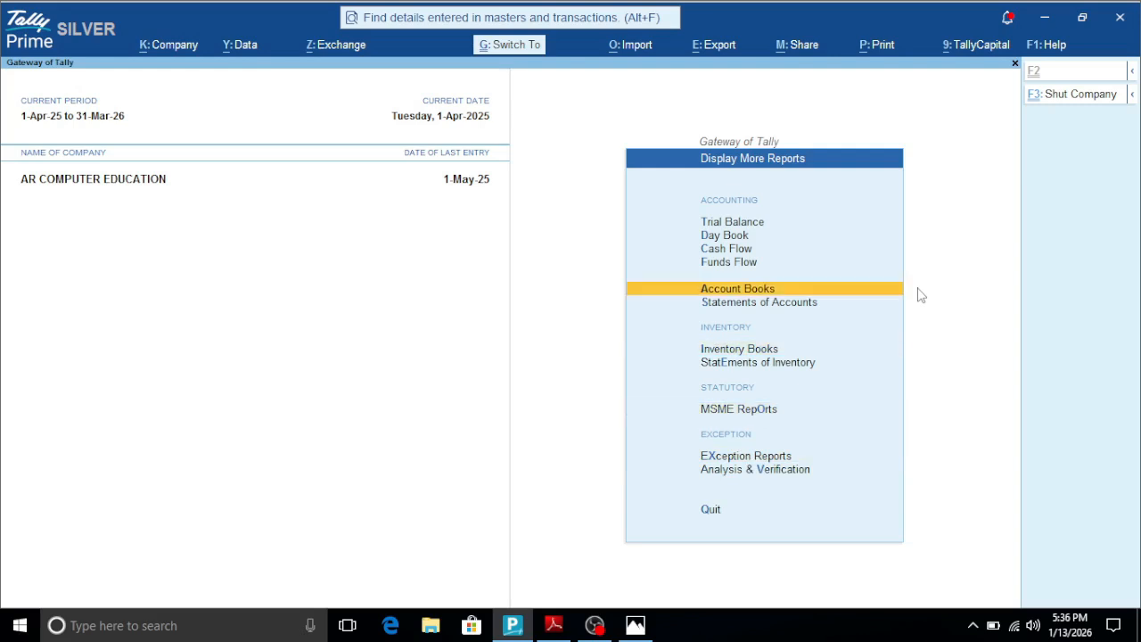
pyautogui.press('Down')
pyautogui.press('Down')
pyautogui.press('Down')
pyautogui.press('Down')
pyautogui.press('Down')
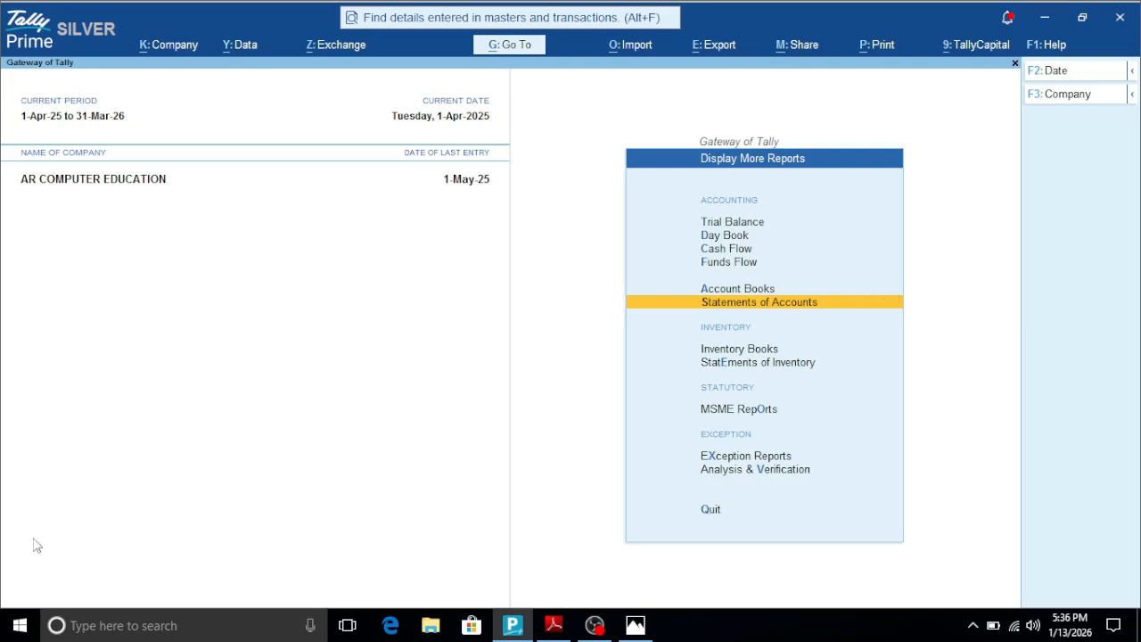
# - Read the data submission shortcut in the PDF, find its keys on the keyboard picture, and return to Tally Prime
pyautogui.click(554, 625)
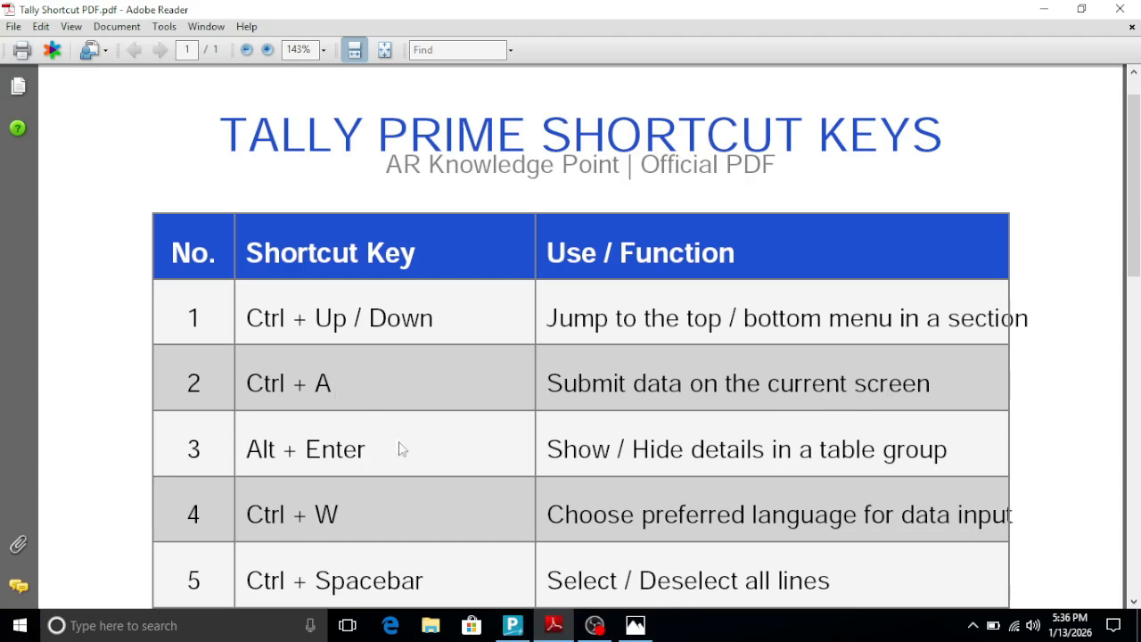
pyautogui.click(635, 625)
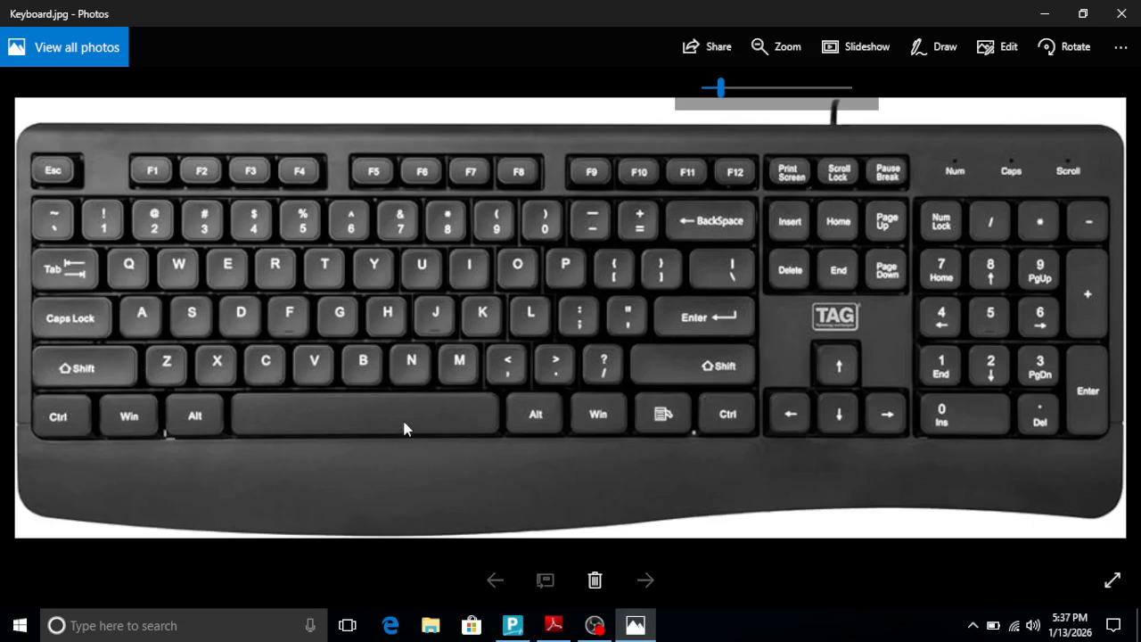
pyautogui.click(510, 625)
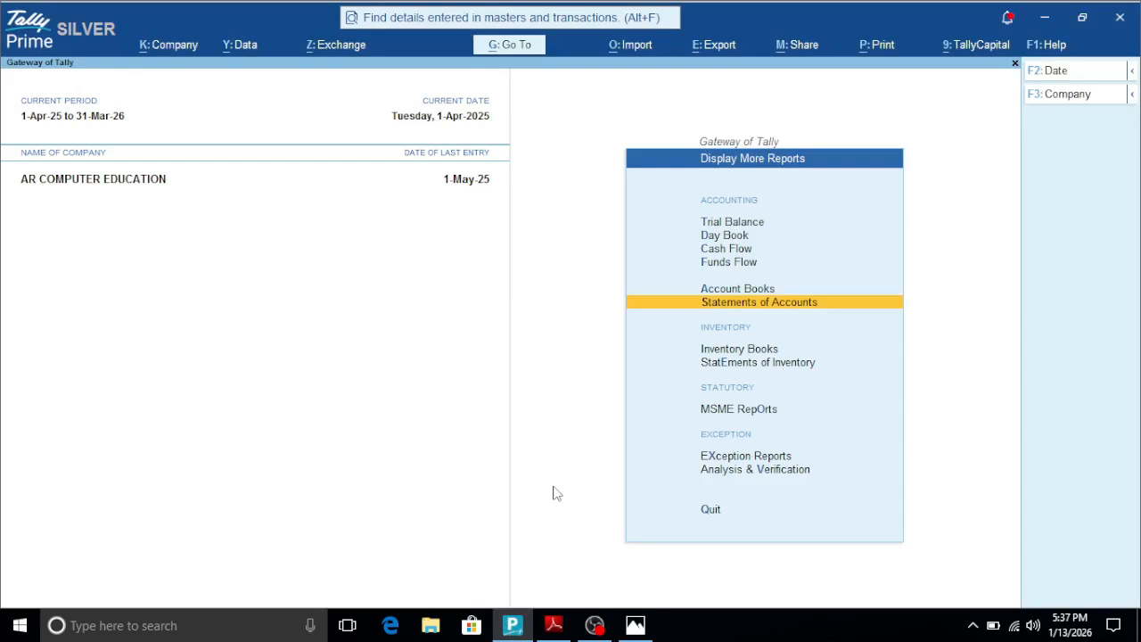
# - Return to the Gateway of Tally, jump the selection up to Create, and open the list of masters
pyautogui.press('Escape')
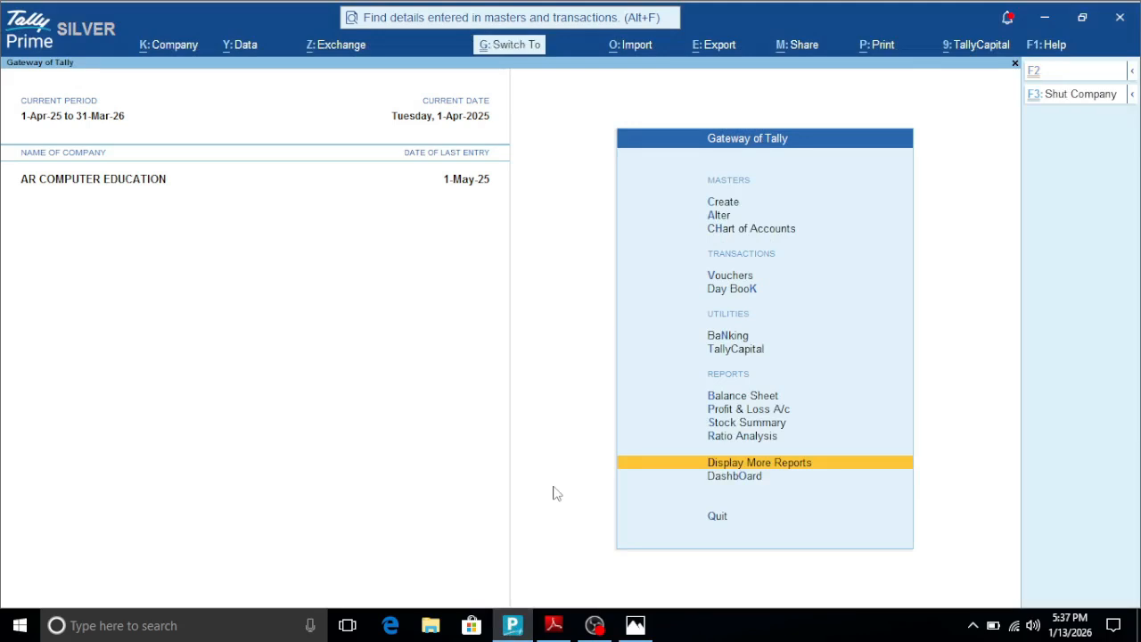
pyautogui.hotkey('ctrl', 'Up')
pyautogui.hotkey('ctrl', 'Up')
pyautogui.hotkey('ctrl', 'Up')
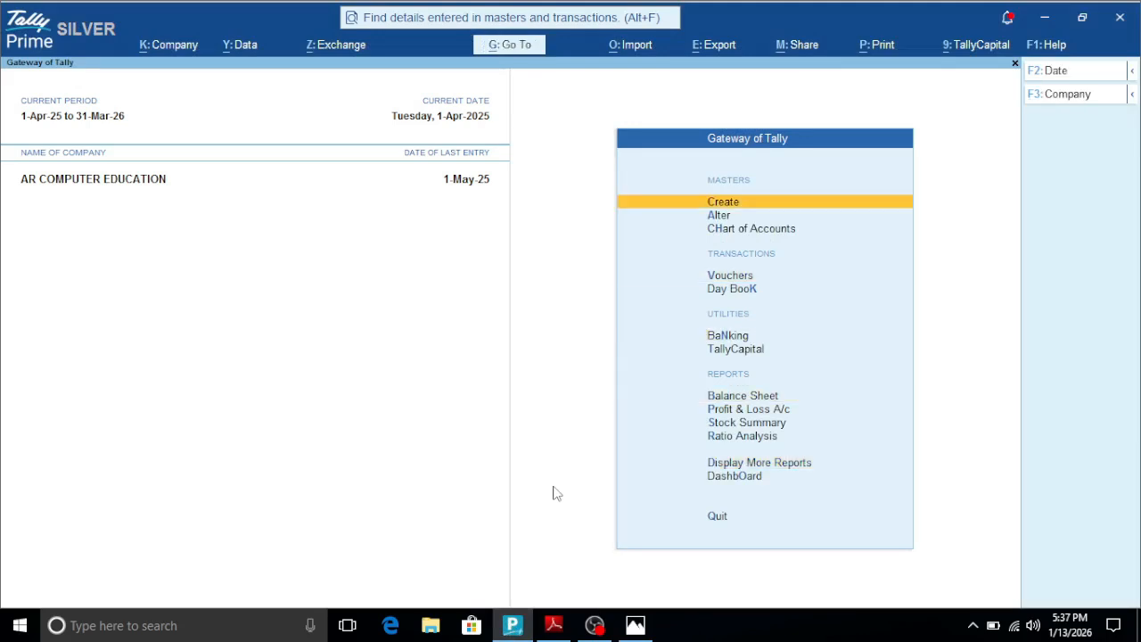
pyautogui.press('Return')
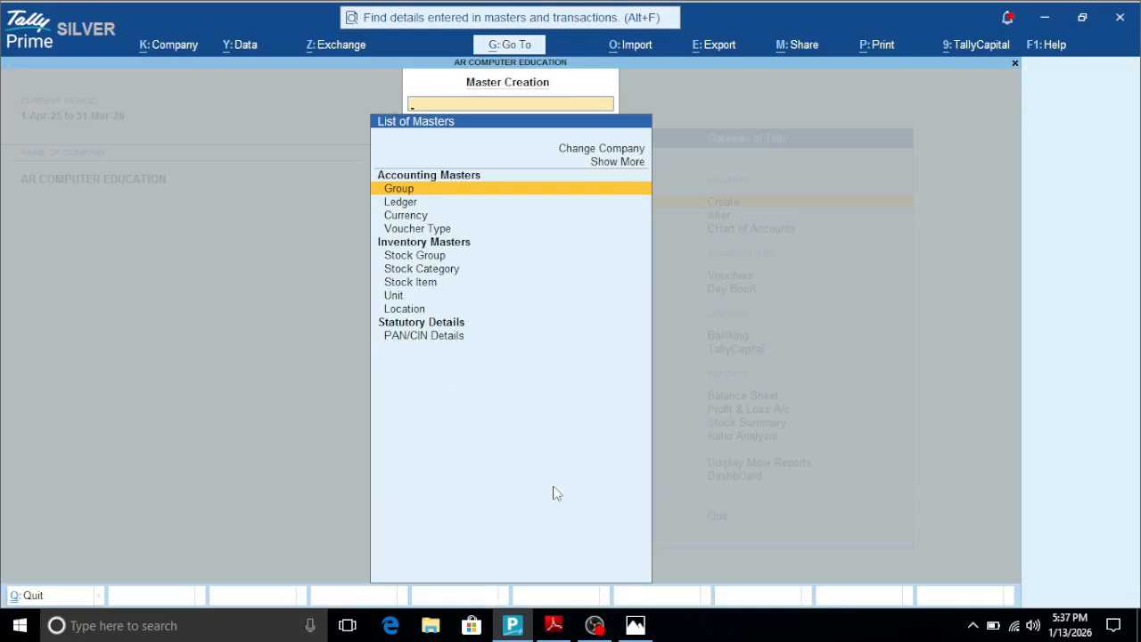
pyautogui.press('Return')
pyautogui.press('Escape')
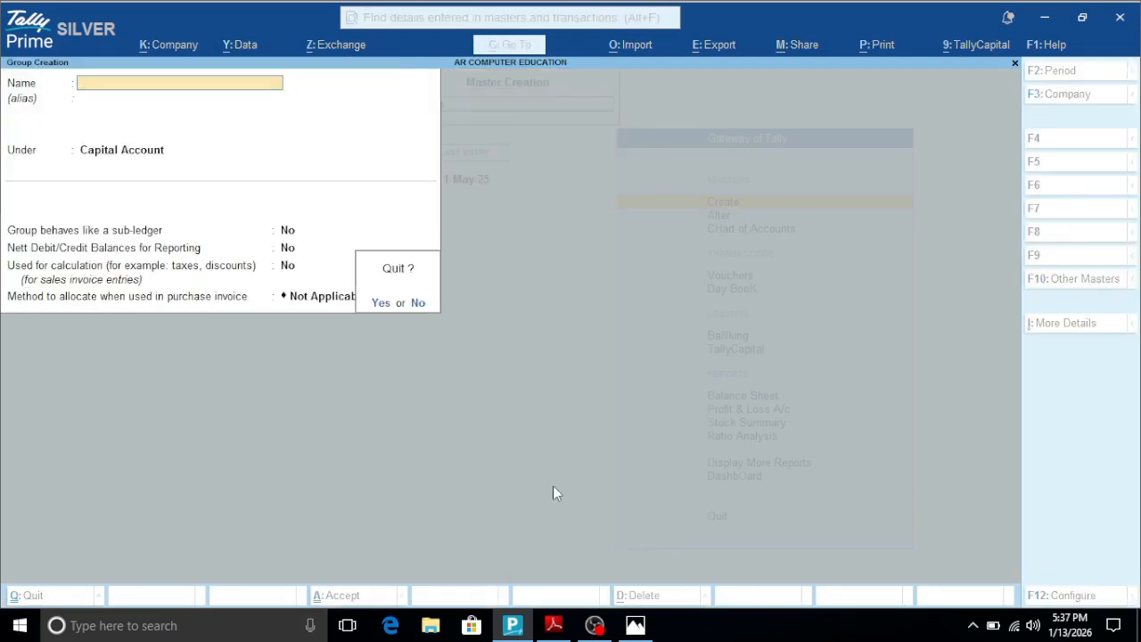
pyautogui.press('Return')
# - Start a new ledger named Shree Shyam Enterprises, leaving the alias blank
pyautogui.press('Down')
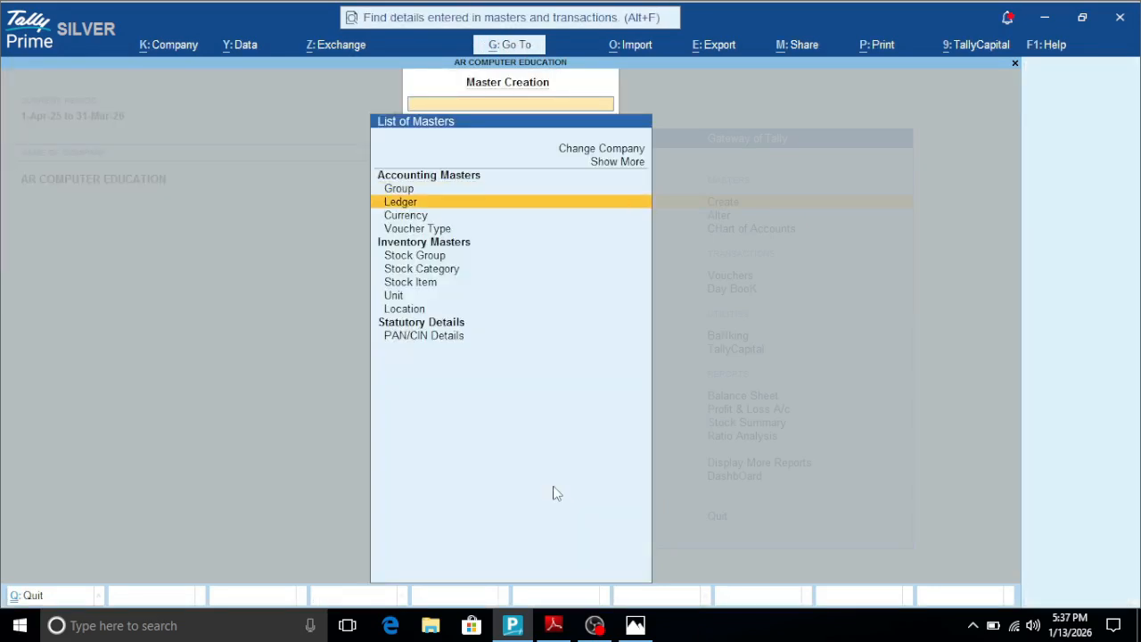
pyautogui.press('Return')
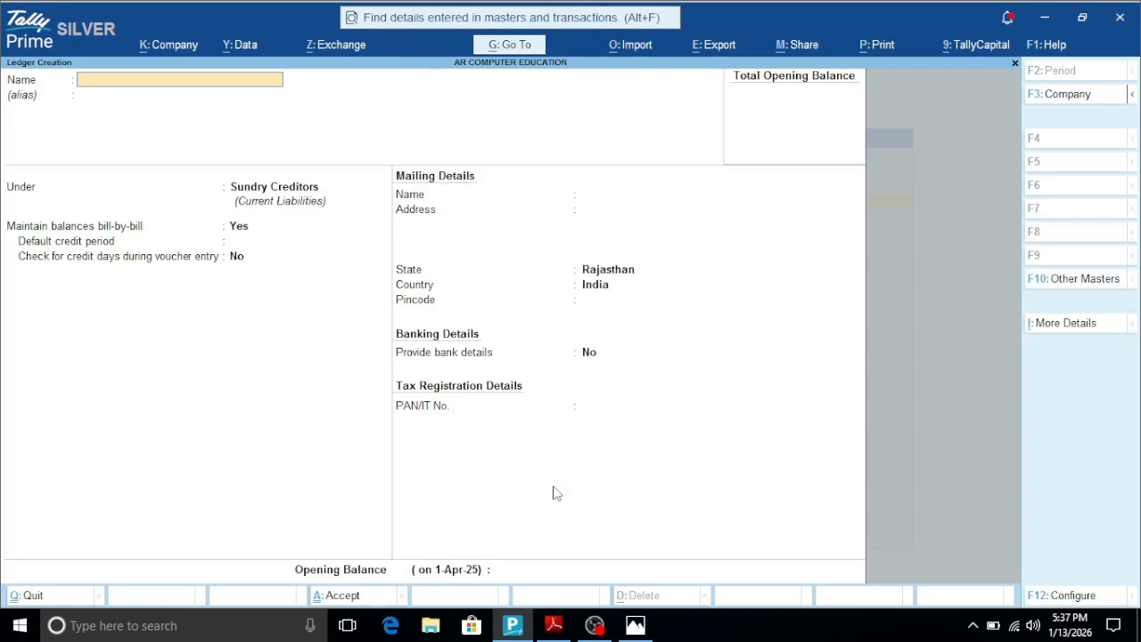
pyautogui.write('Shree Shyam')
pyautogui.write('Enterprises')
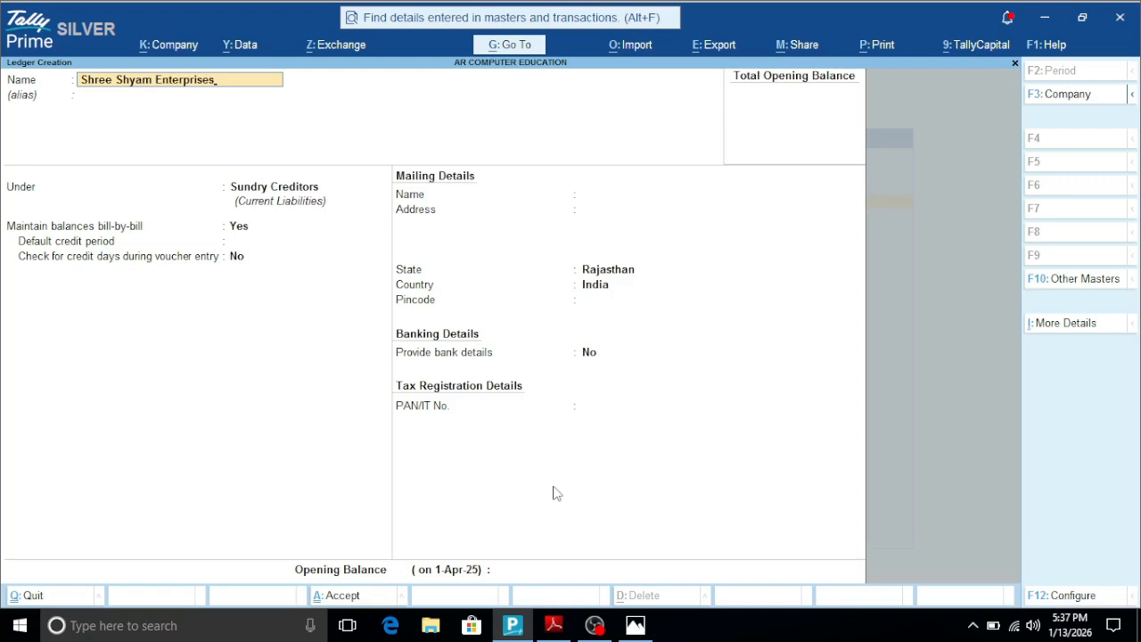
pyautogui.press('Return')
pyautogui.press('Return')
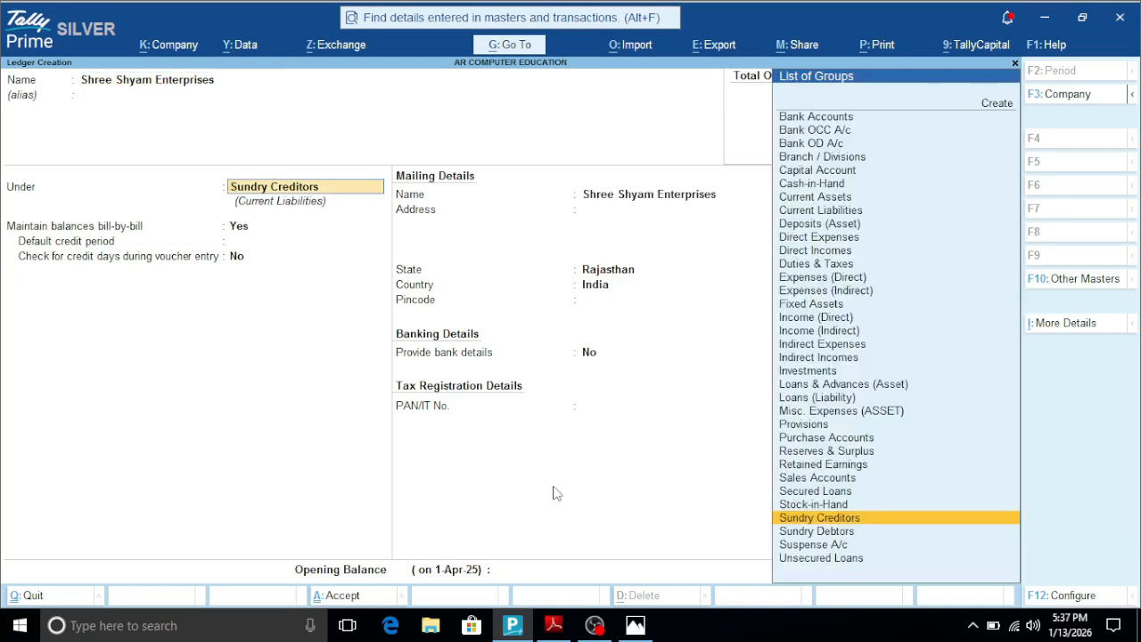
# - Place the ledger under Sundry Debtors, save it directly without filling the remaining fields, and return to the Gateway of Tally
pyautogui.press('Down')
pyautogui.press('Return')
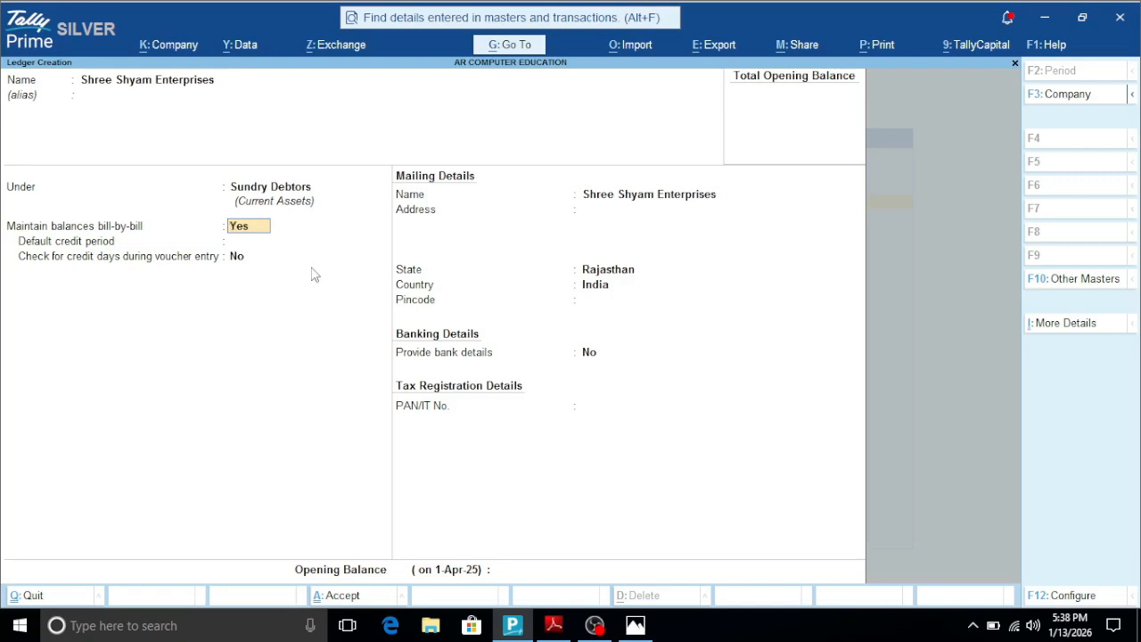
pyautogui.hotkey('ctrl', 'a')
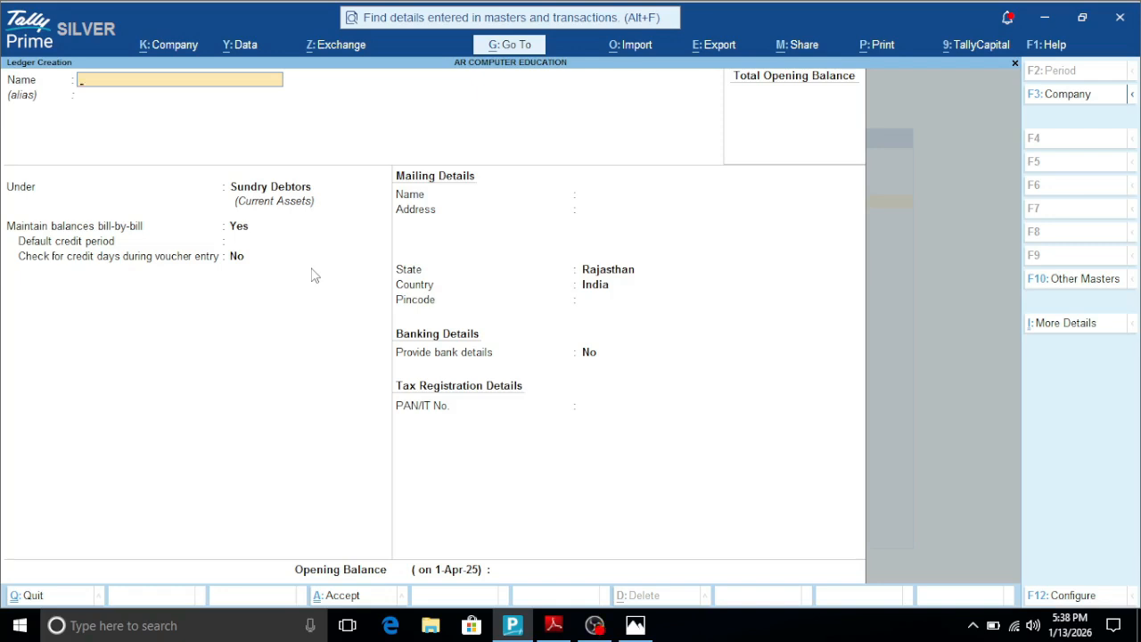
pyautogui.press('Escape')
pyautogui.press('Escape')
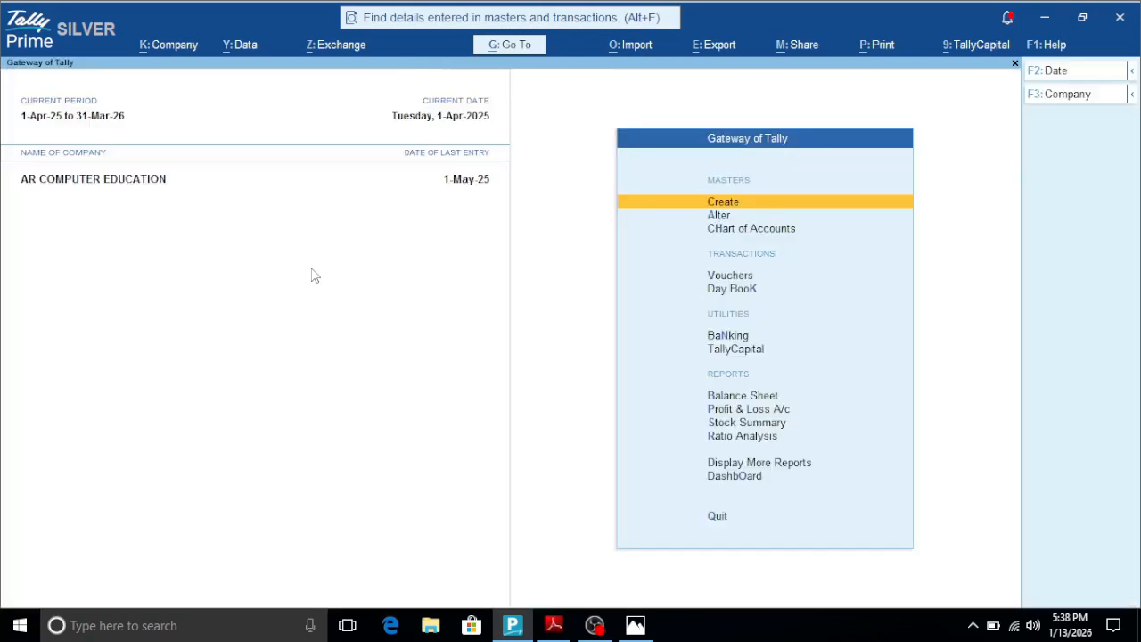
# - Open the purchase voucher creation screen from the Vouchers entry under Transactions
pyautogui.press('Down')
pyautogui.press('Down')
pyautogui.press('Down')
pyautogui.press('Return')
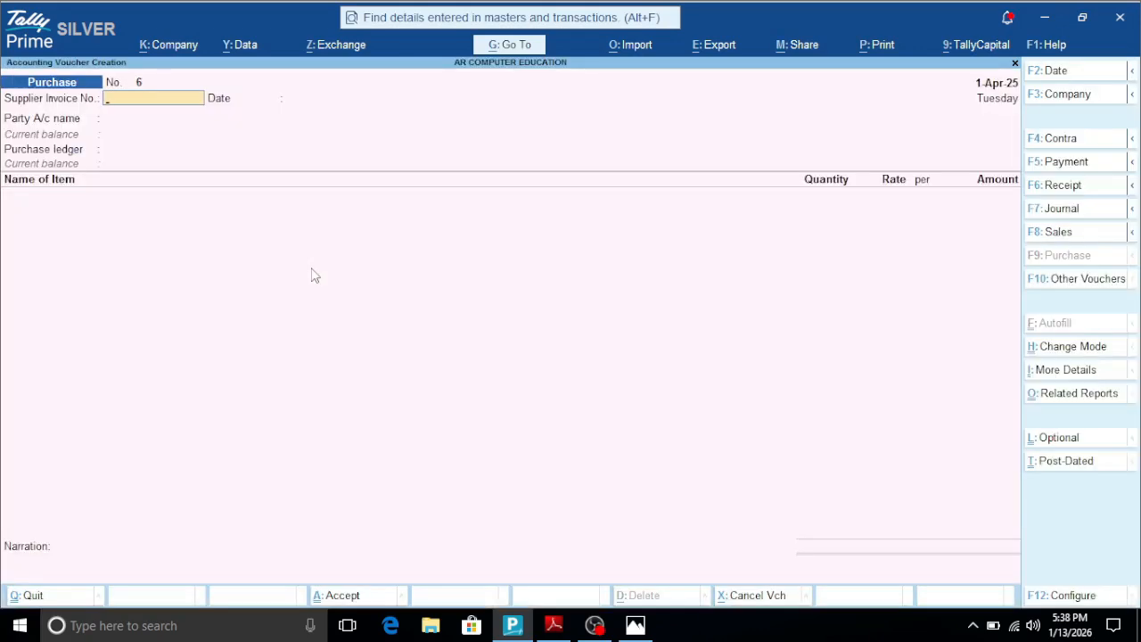
# - Leave the supplier invoice number blank and choose Ravi Traders as the purchase voucher's party account
pyautogui.press('Return')
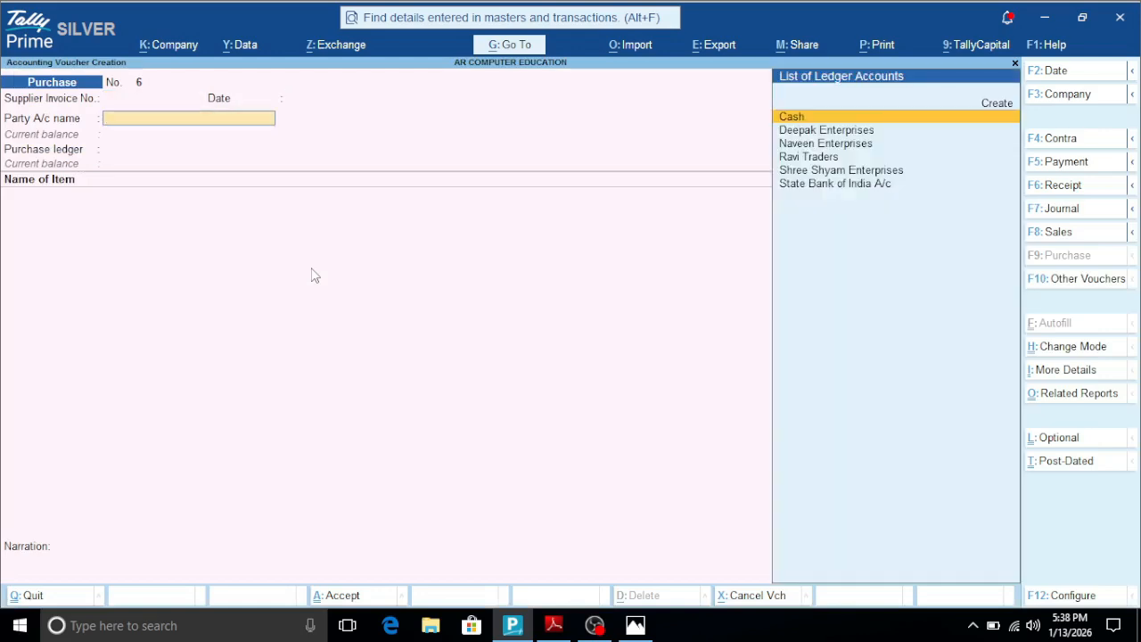
pyautogui.press('Down')
pyautogui.press('Down')
pyautogui.press('Down')
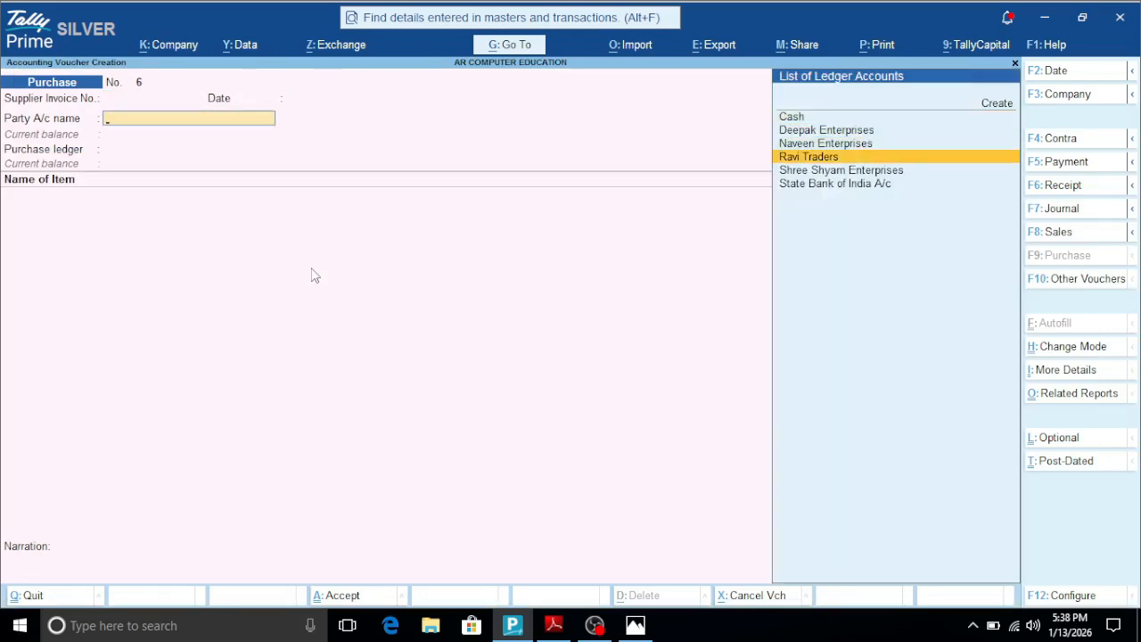
pyautogui.press('Return')
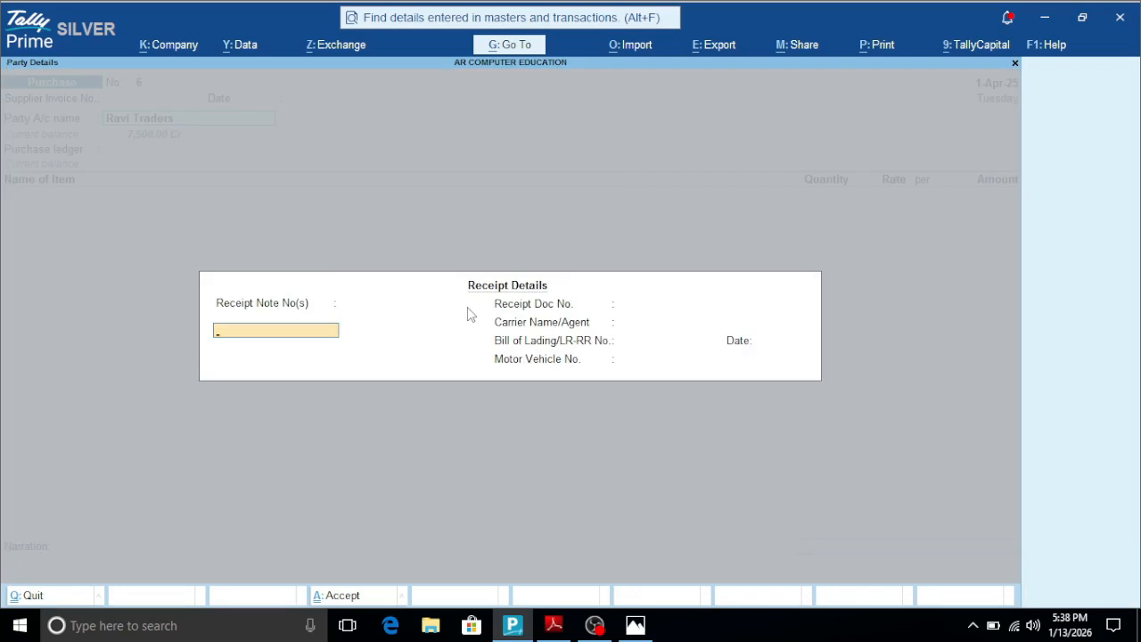
# - Accept the receipt details and the Ravi Traders party details without changes to reach the purchase ledger field
pyautogui.hotkey('ctrl', 'a')
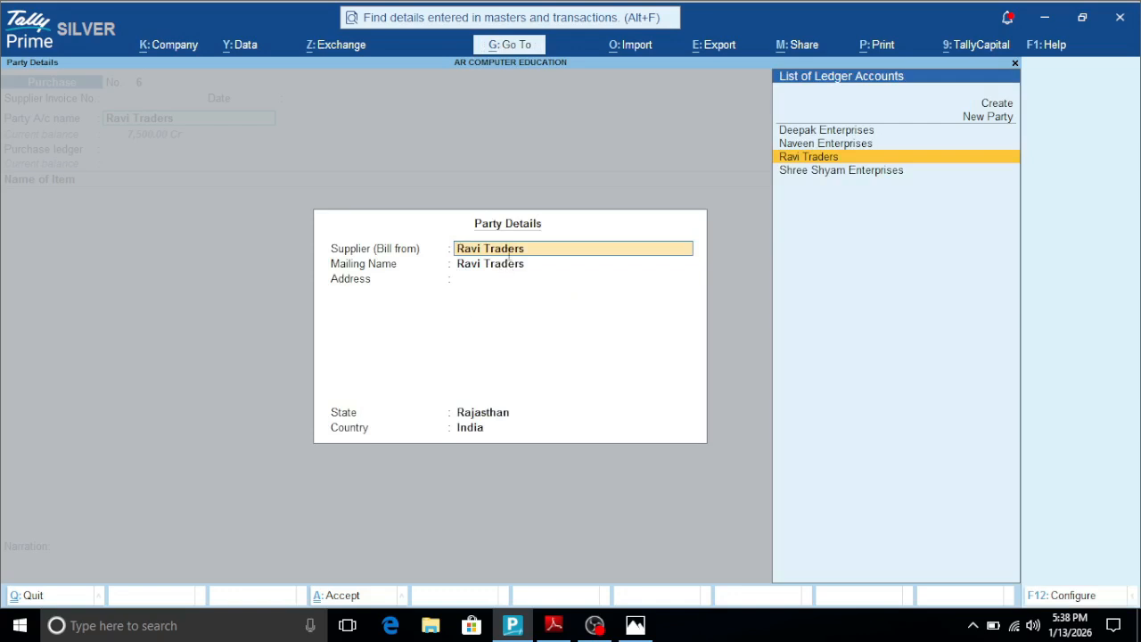
pyautogui.press('ctrl')
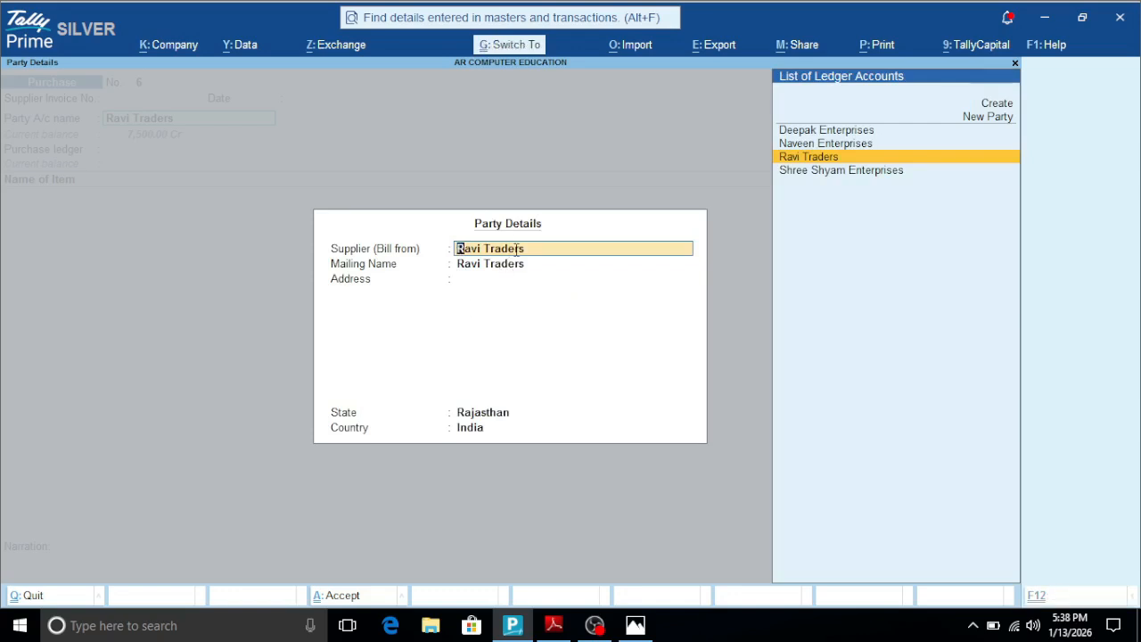
pyautogui.hotkey('ctrl', 'a')
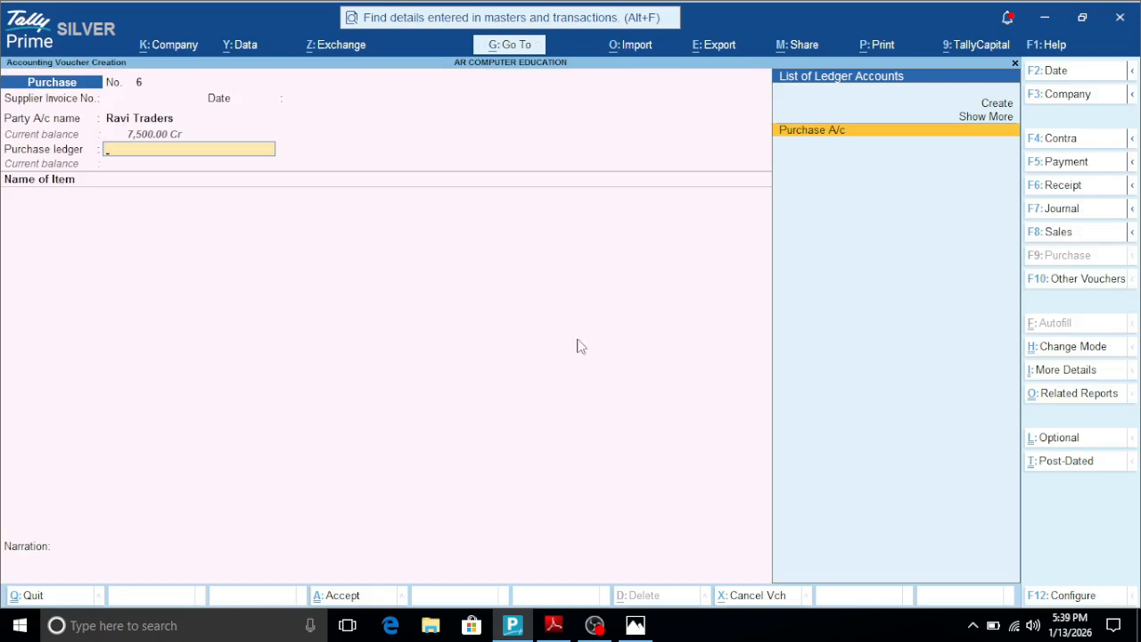
# - Set Provide Supplier details to No in the purchase voucher configuration and save the configuration directly
pyautogui.click(1072, 595)
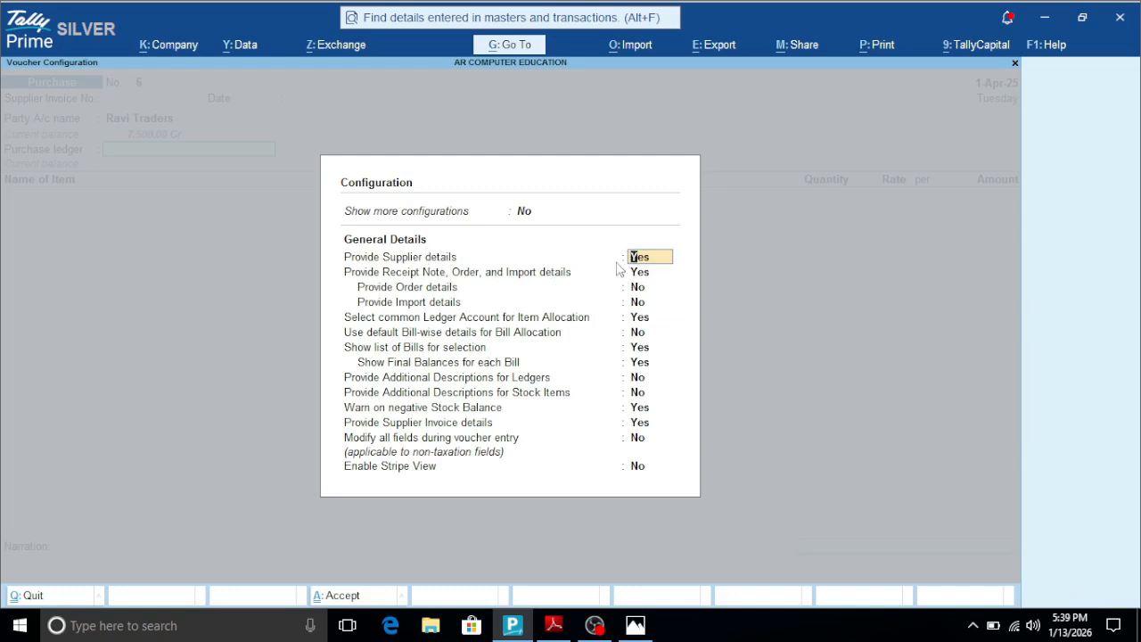
pyautogui.press('n')
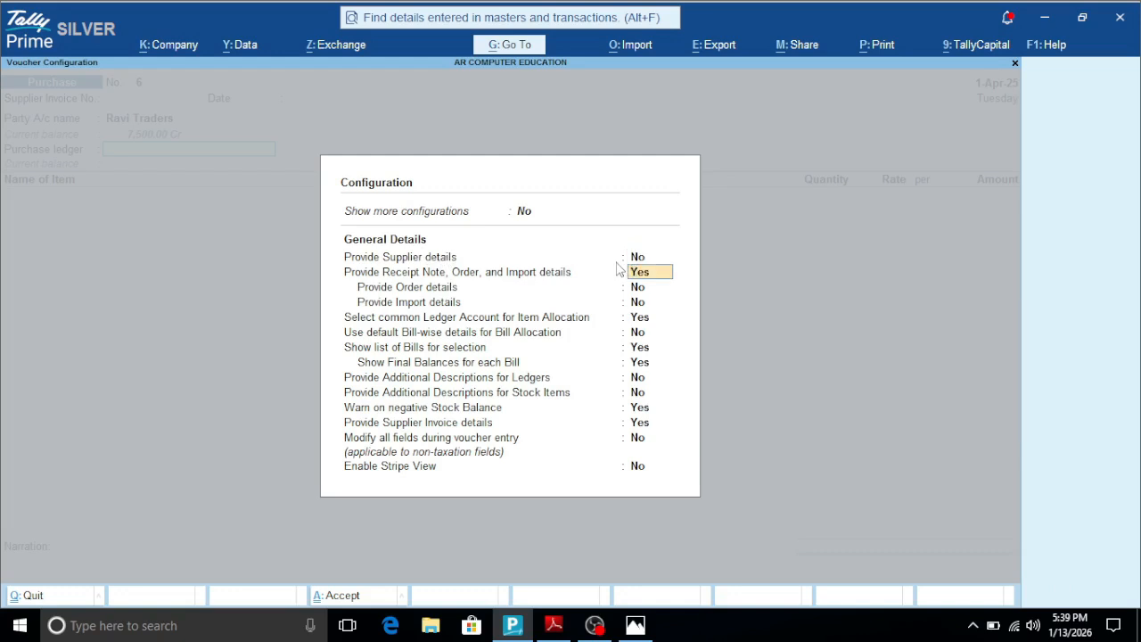
pyautogui.press('ctrl')
pyautogui.hotkey('ctrl', 'a')
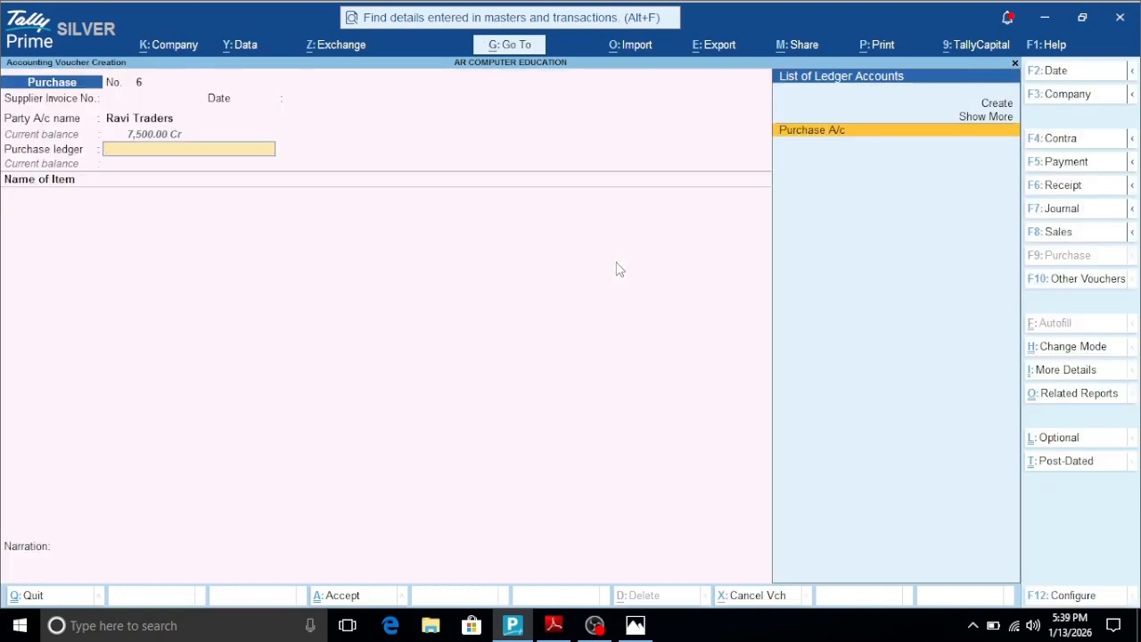
# - Set Provide Supplier details to Yes in the voucher configuration, accept it, and quit the purchase voucher unsaved to the Gateway of Tally
pyautogui.click(1073, 598)
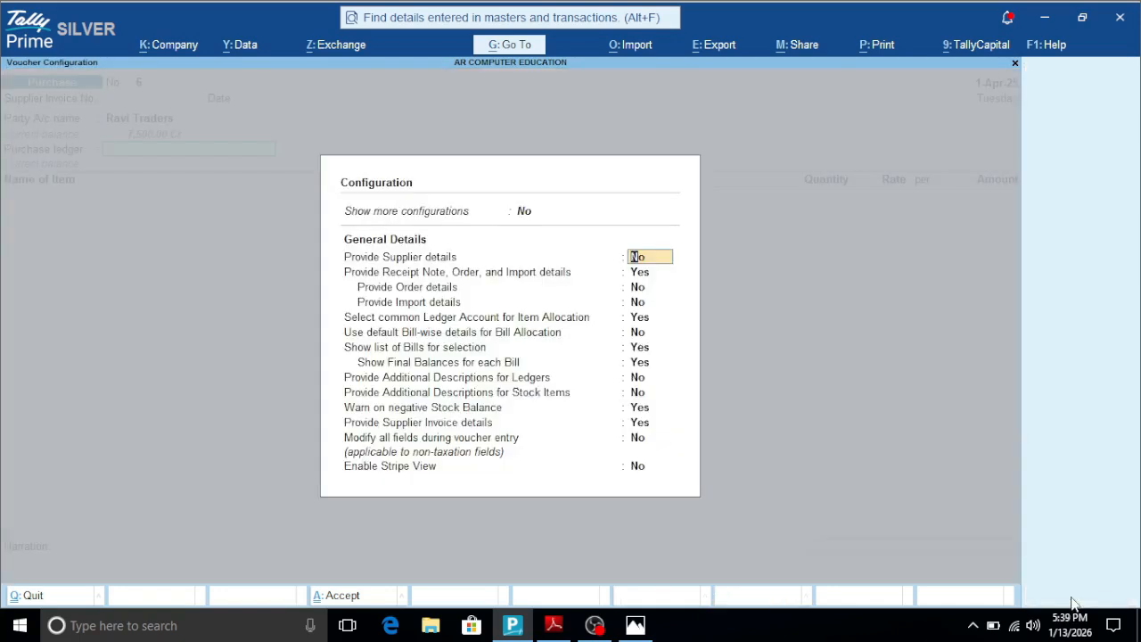
pyautogui.write('y')
pyautogui.press('Return')
pyautogui.press('Return')
pyautogui.press('Return')
pyautogui.press('Return')
pyautogui.press('Return')
pyautogui.press('Return')
pyautogui.press('Return')
pyautogui.press('Return')
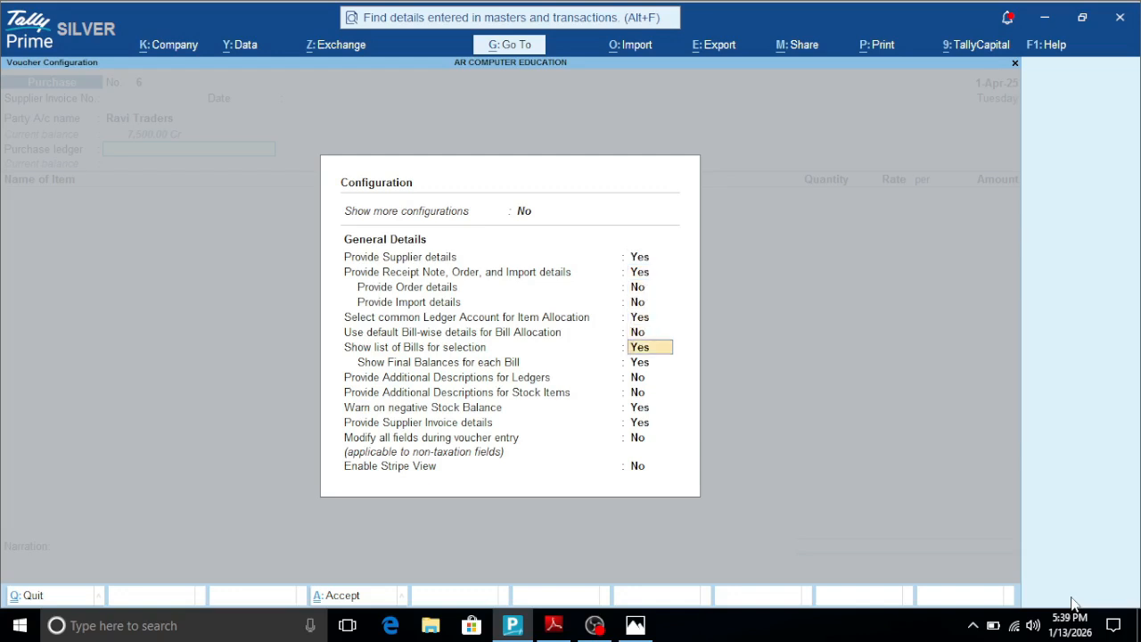
pyautogui.press('Return')
pyautogui.press('Return')
pyautogui.press('Return')
pyautogui.press('Return')
pyautogui.press('Return')
pyautogui.press('Return')
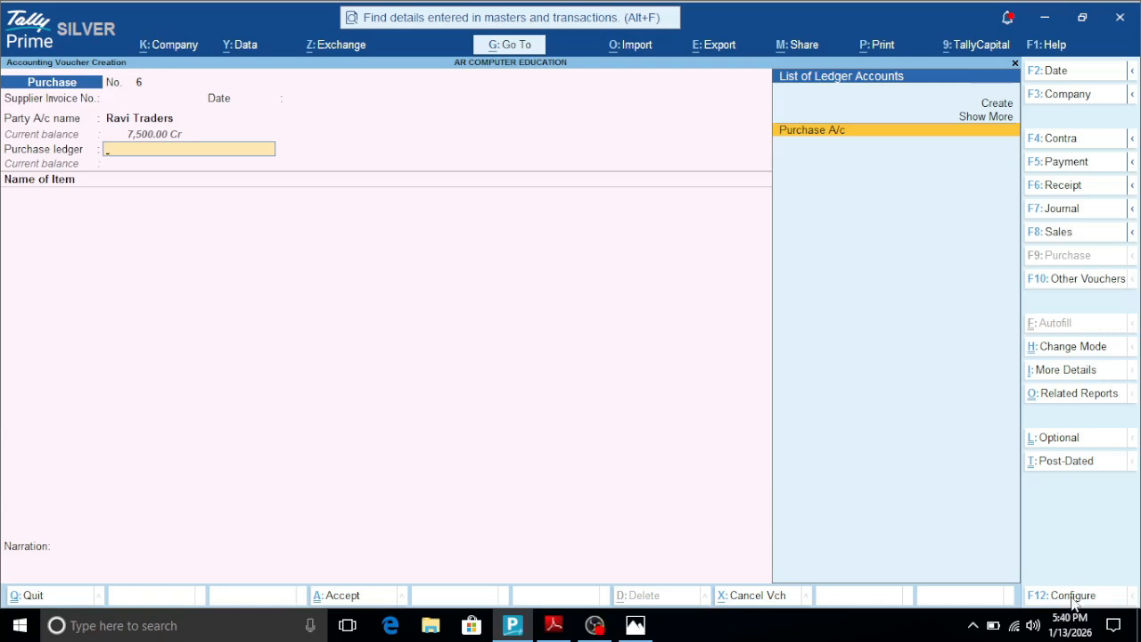
pyautogui.press('Escape')
pyautogui.press('Return')
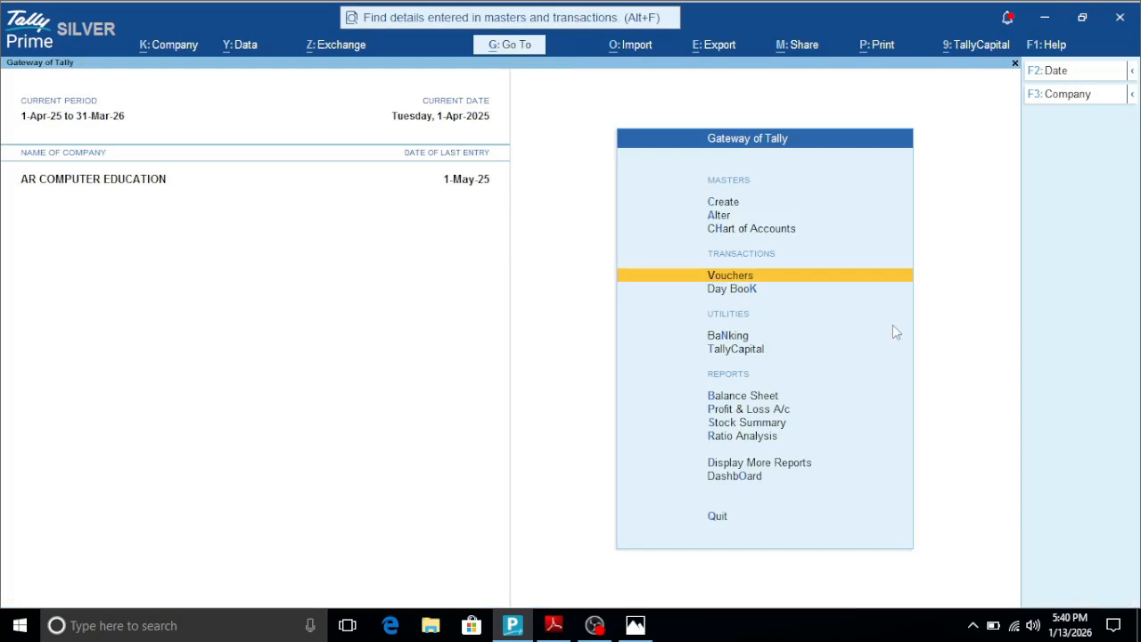
# - Check the show/hide details shortcut in the PDF list and on the keyboard picture, and return to Tally Prime
pyautogui.click(562, 627)
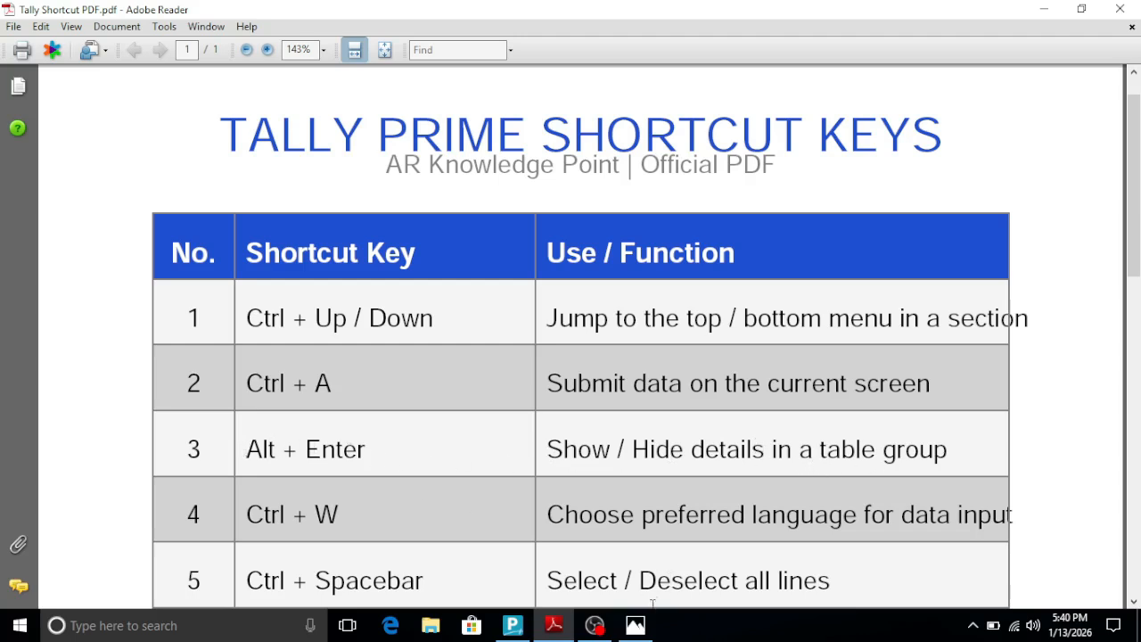
pyautogui.click(635, 624)
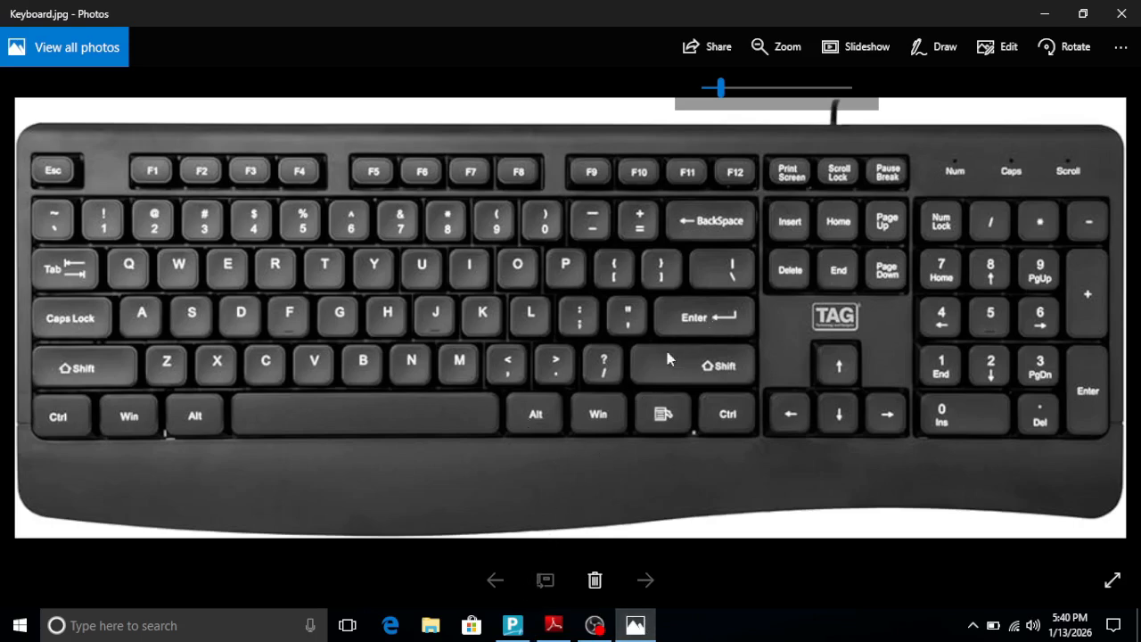
pyautogui.click(515, 623)
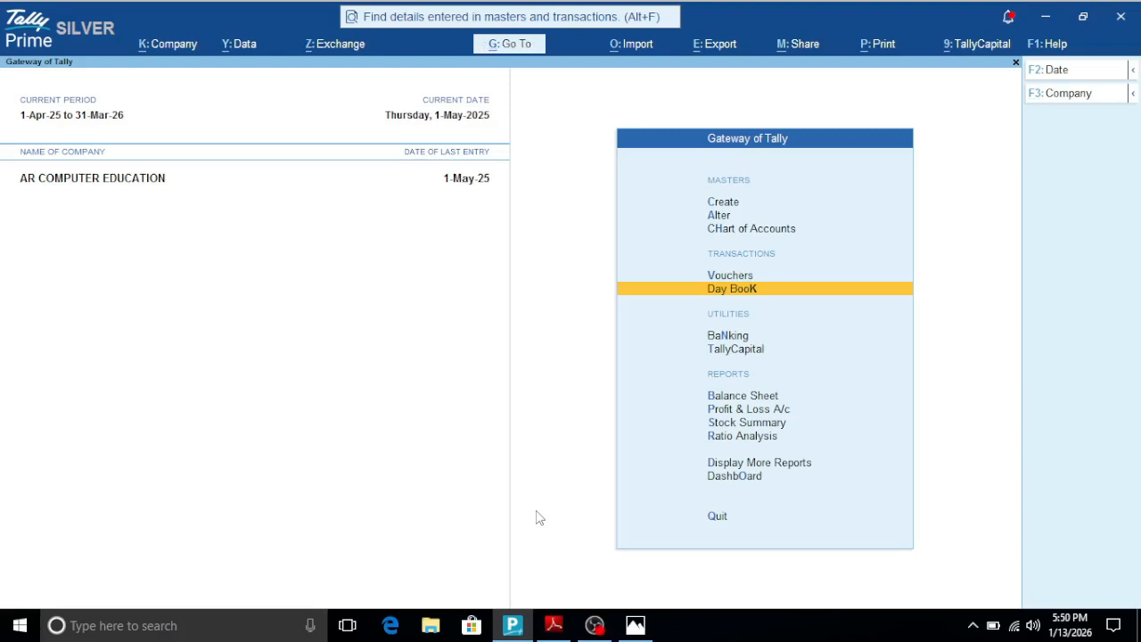
# - Open the Day Book and display the details of the Commission Rec A/c receipt voucher
pyautogui.press('Return')
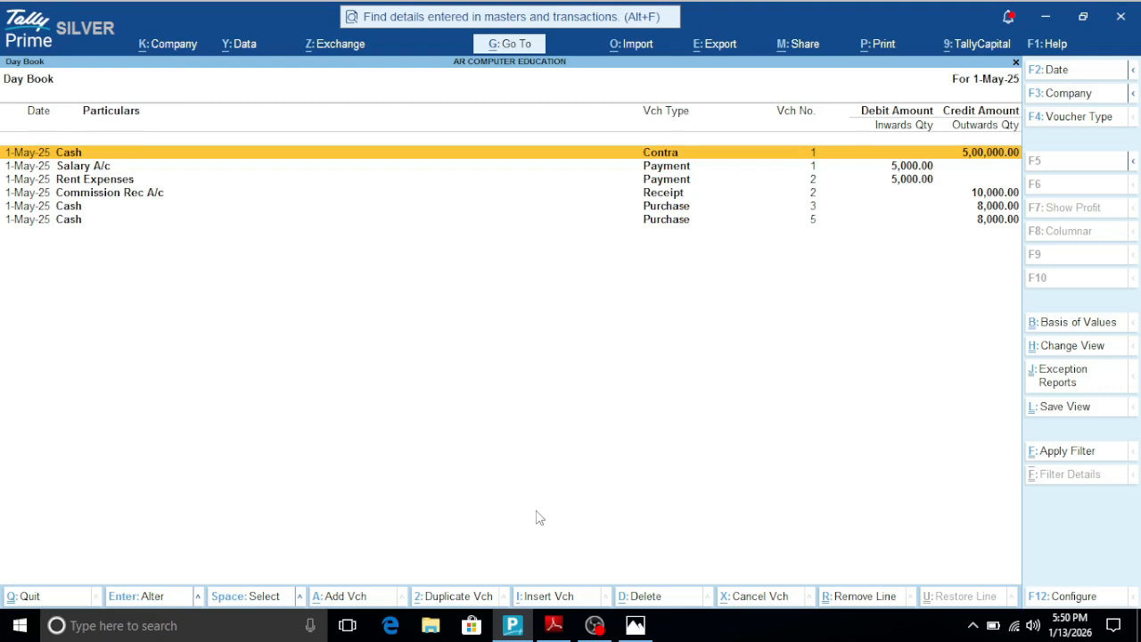
pyautogui.press('Down')
pyautogui.press('Down')
pyautogui.press('Down')
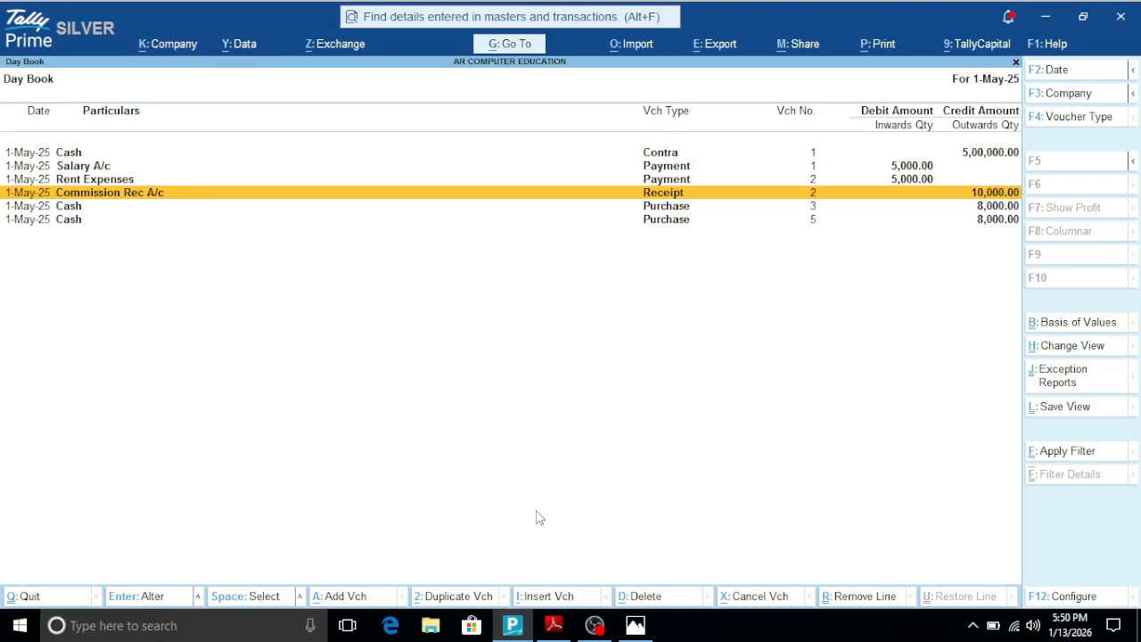
pyautogui.press('alt')
pyautogui.press('Return')
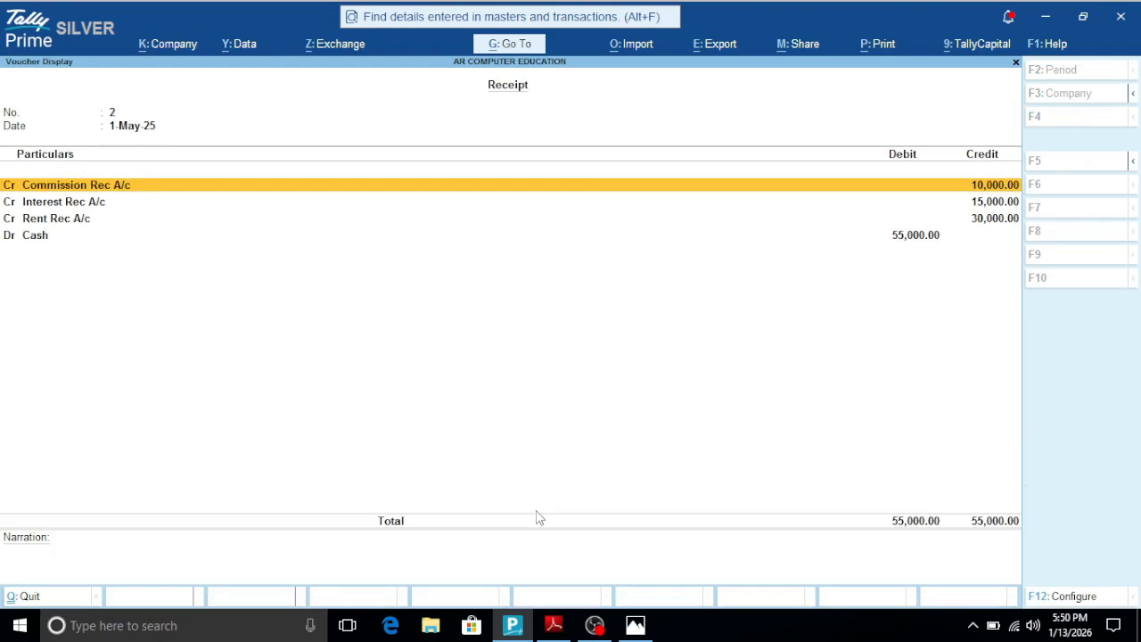
# - Close the receipt, display the details of purchase voucher no. 5 in the Day Book, and return to the Gateway of Tally
pyautogui.press('Escape')
pyautogui.press('Down')
pyautogui.press('Down')
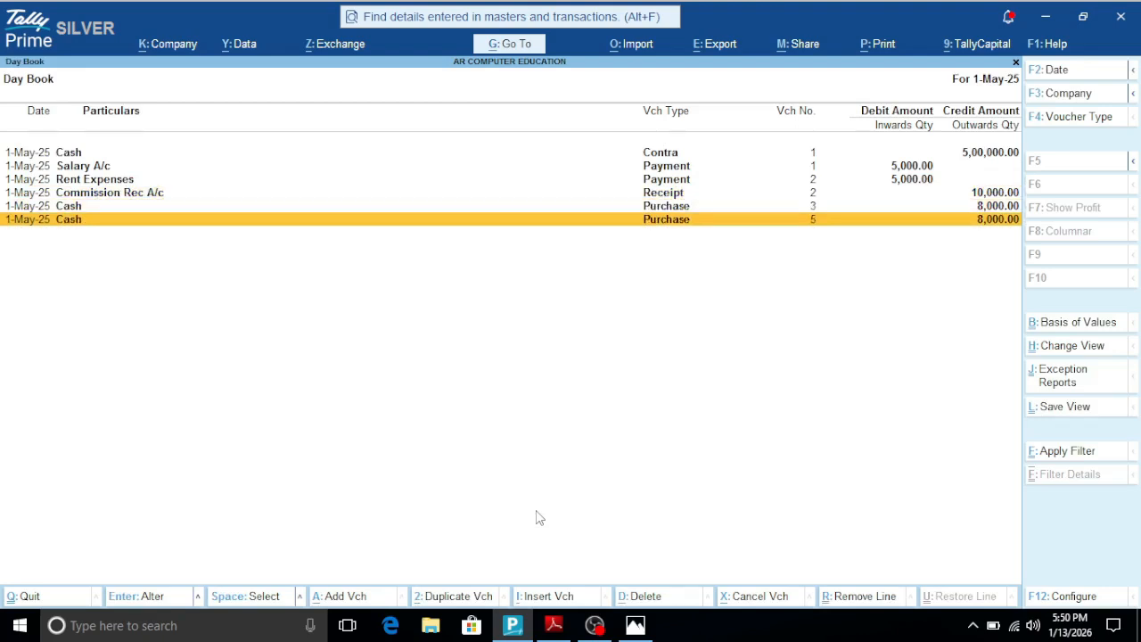
pyautogui.press('alt')
pyautogui.press('Return')
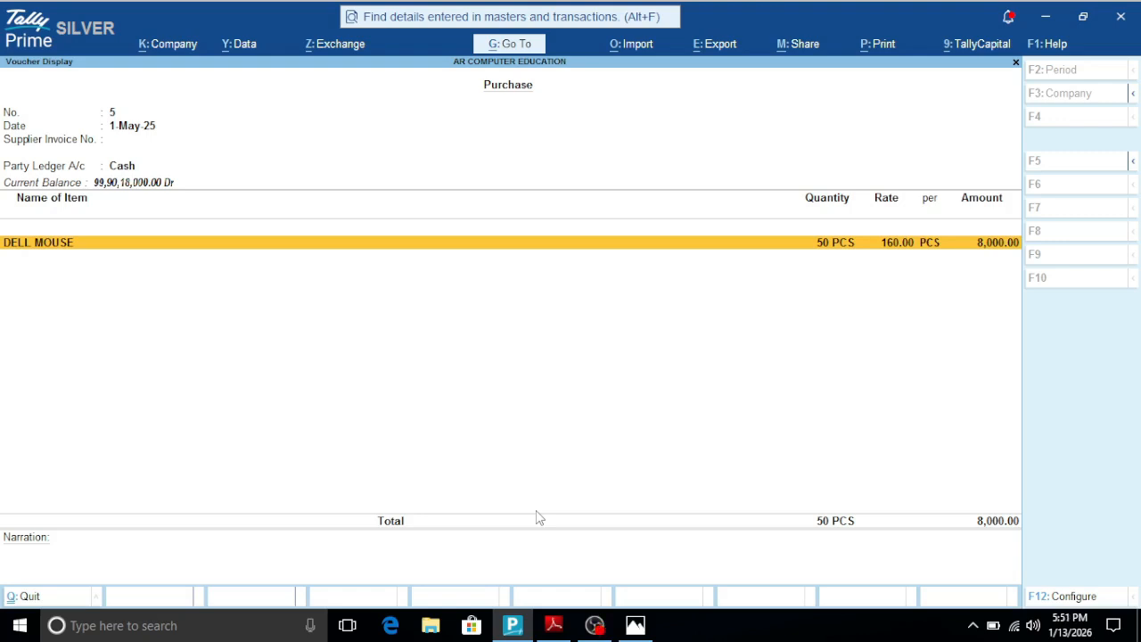
pyautogui.press('Escape')
pyautogui.press('Escape')
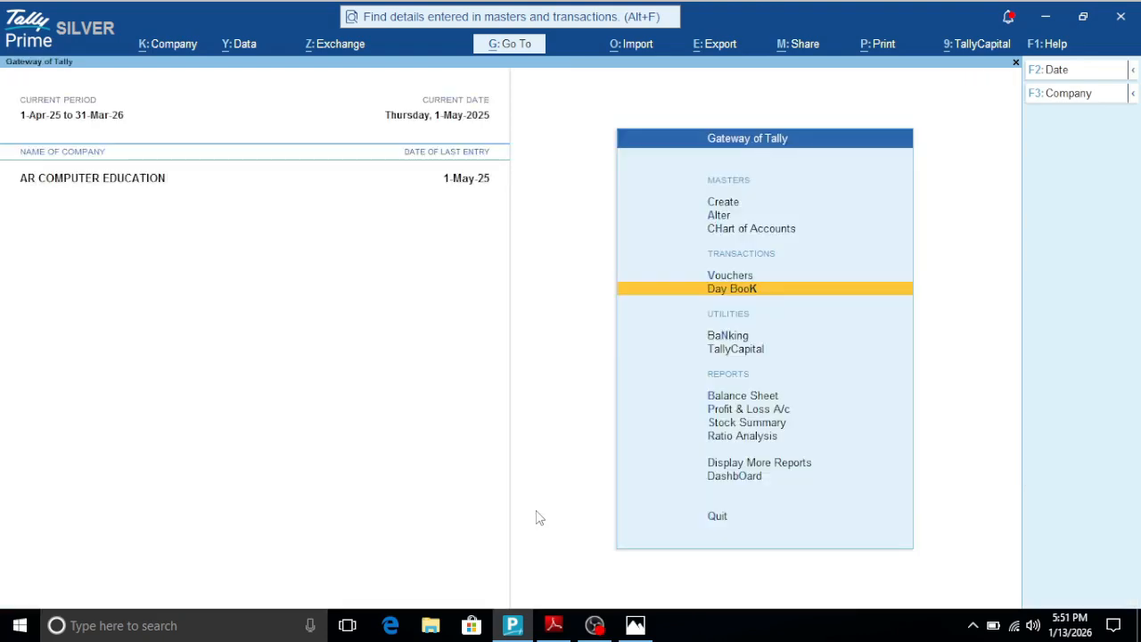
# - Review the data input language shortcut in the PDF list and on the keyboard picture, and switch back to Tally Prime
pyautogui.click(553, 625)
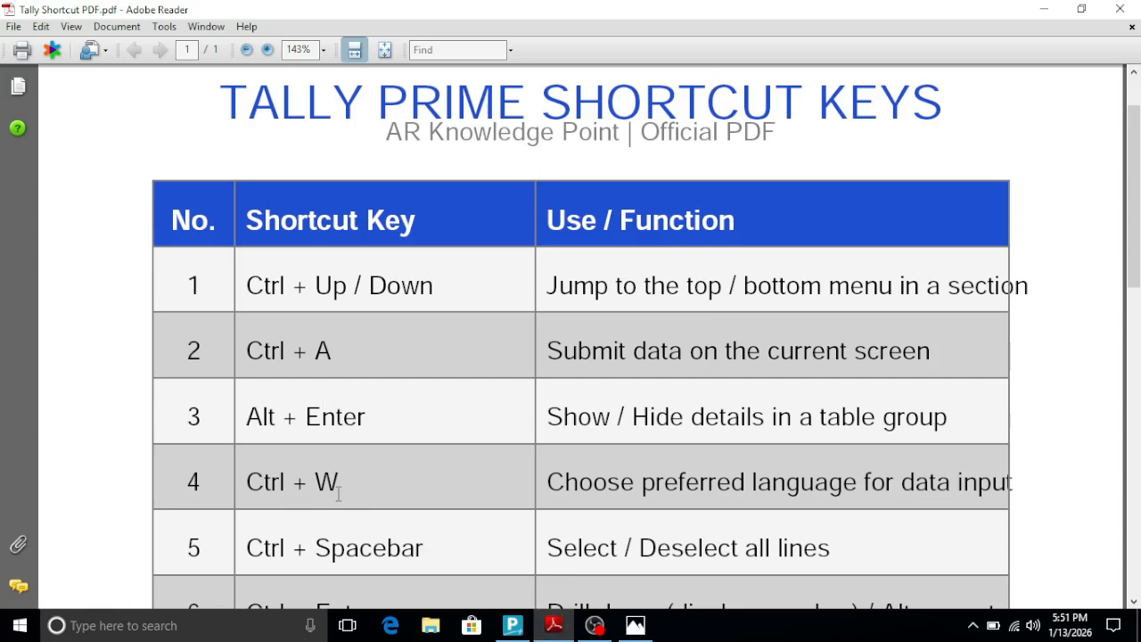
pyautogui.click(635, 625)
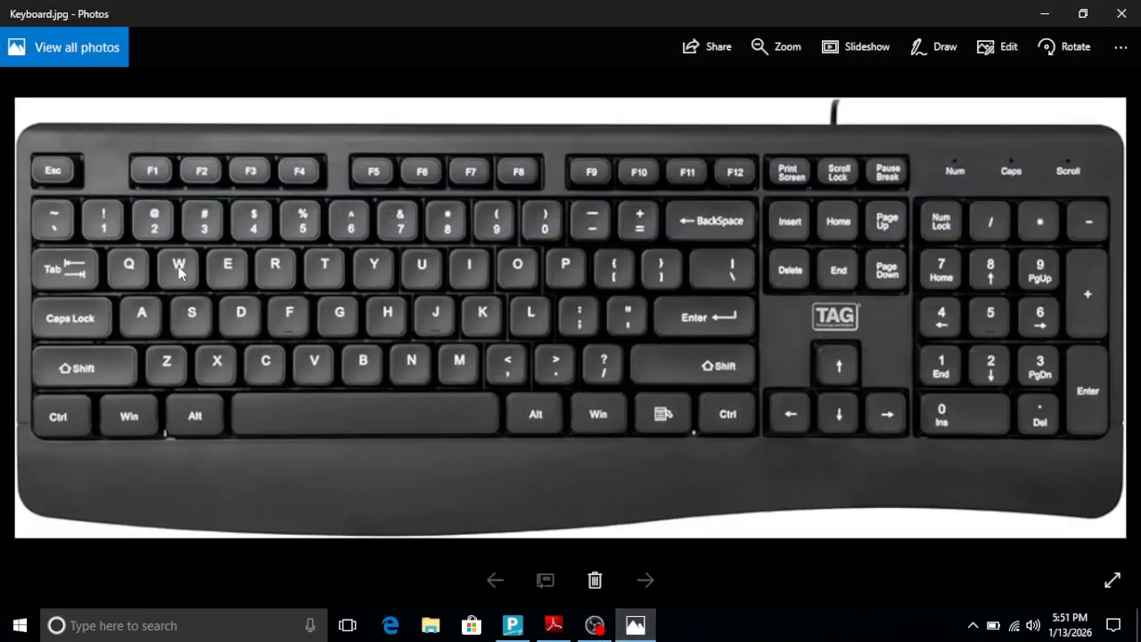
pyautogui.click(515, 625)
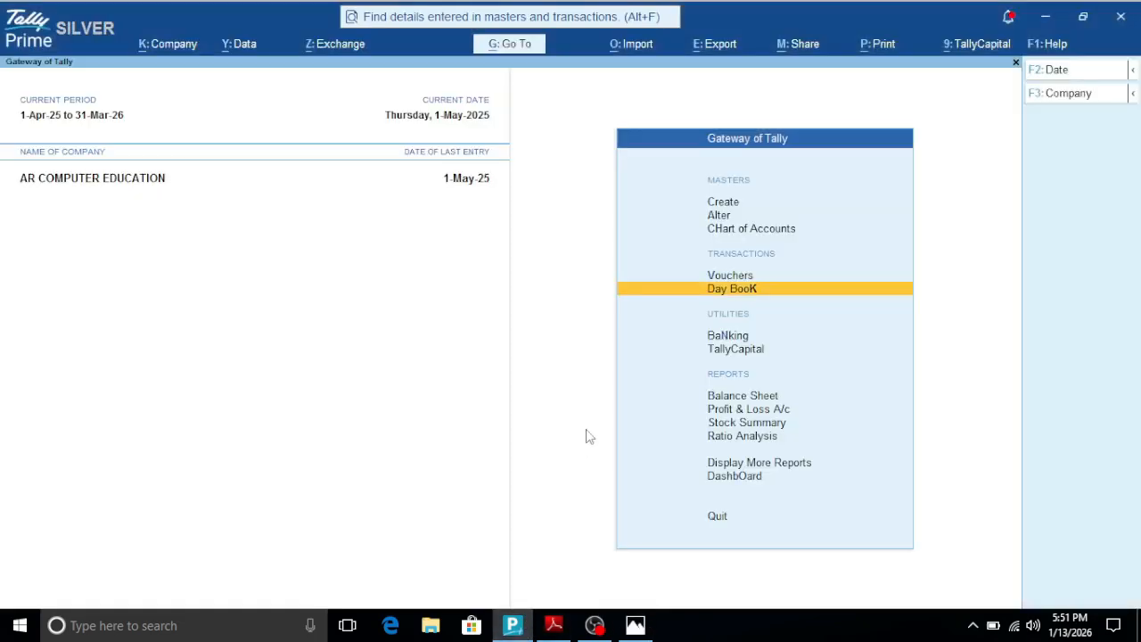
pyautogui.click(554, 625)
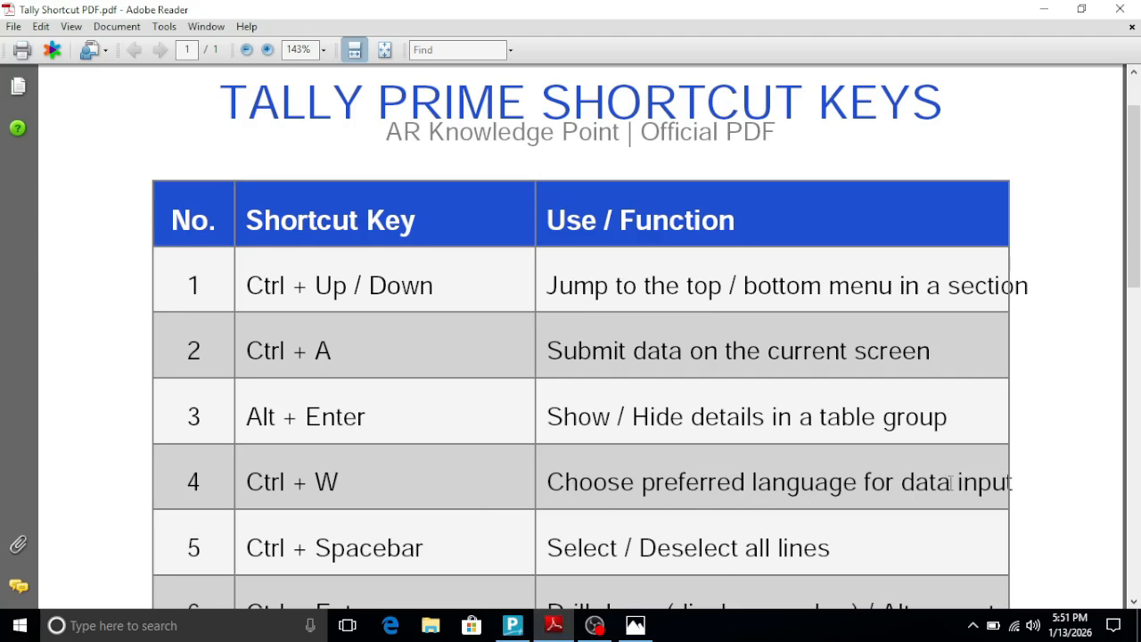
pyautogui.click(513, 625)
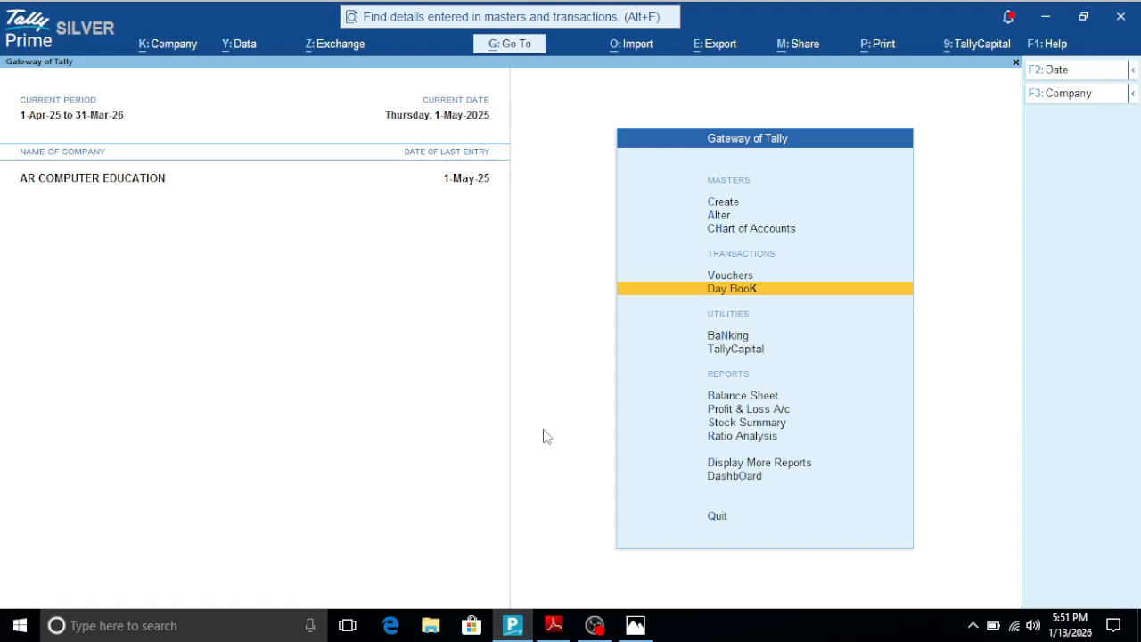
# - Open the ledger creation screen from the Create entry under Masters
pyautogui.press('Up')
pyautogui.press('Up')
pyautogui.press('Up')
pyautogui.press('Up')
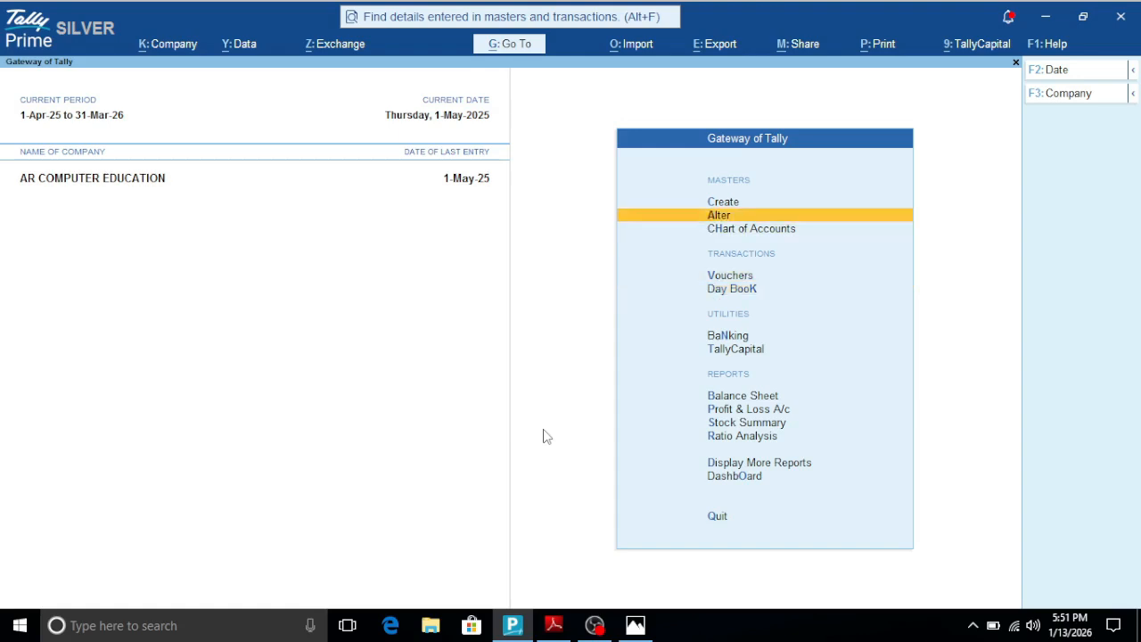
pyautogui.press('Return')
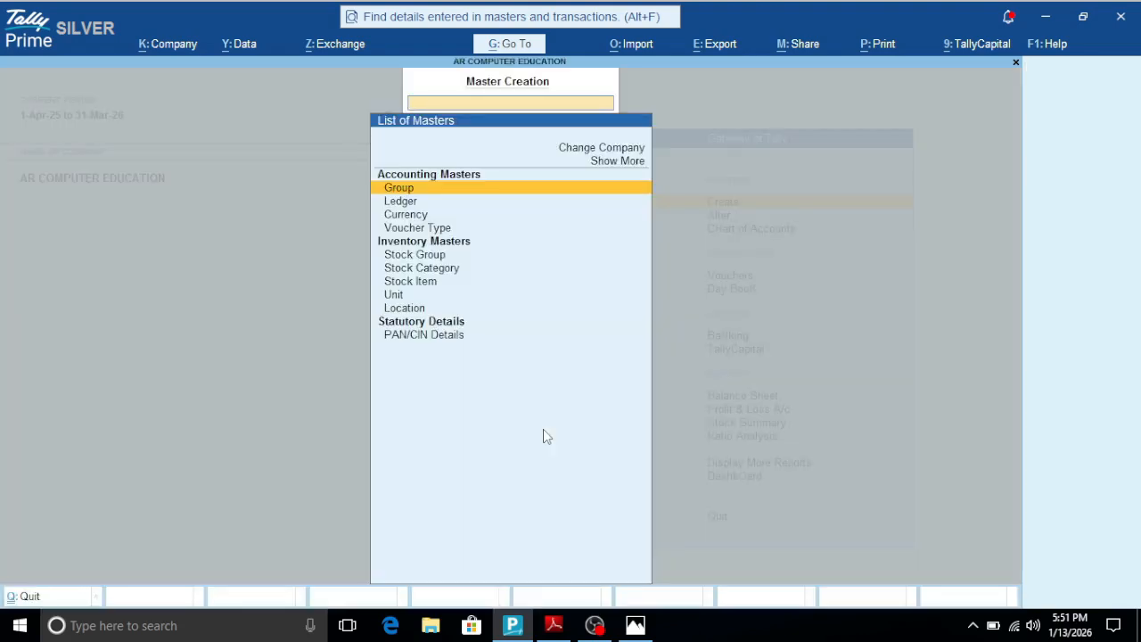
pyautogui.press('Down')
pyautogui.press('Return')
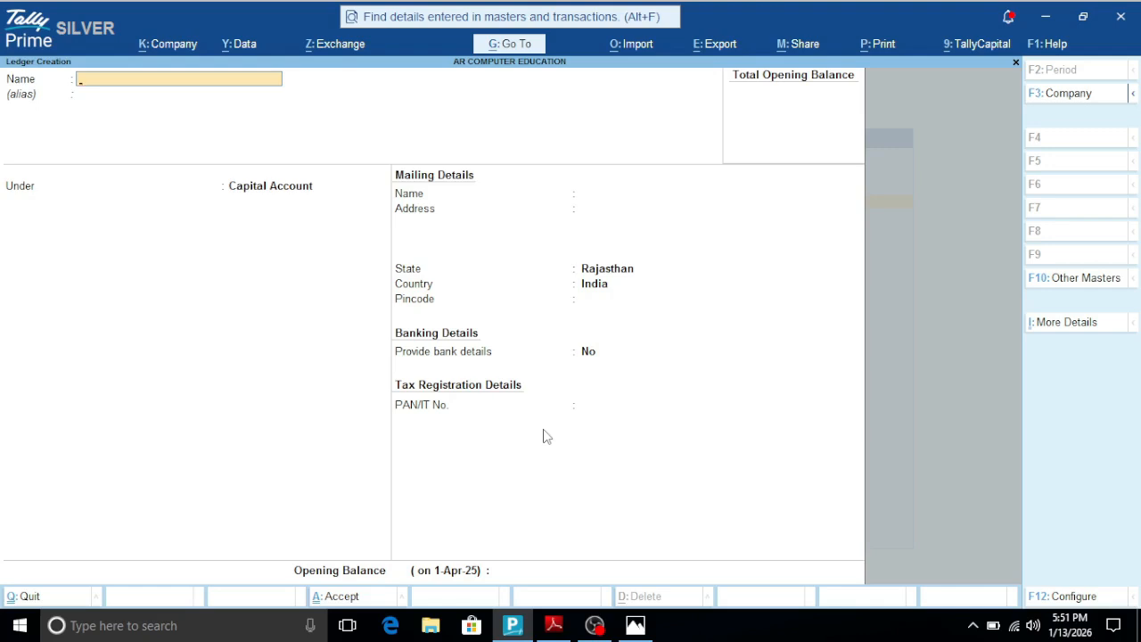
# - Set the data entry language to Hindi from the ledger creation screen
pyautogui.press('ctrl')
pyautogui.hotkey('ctrl', 'w')
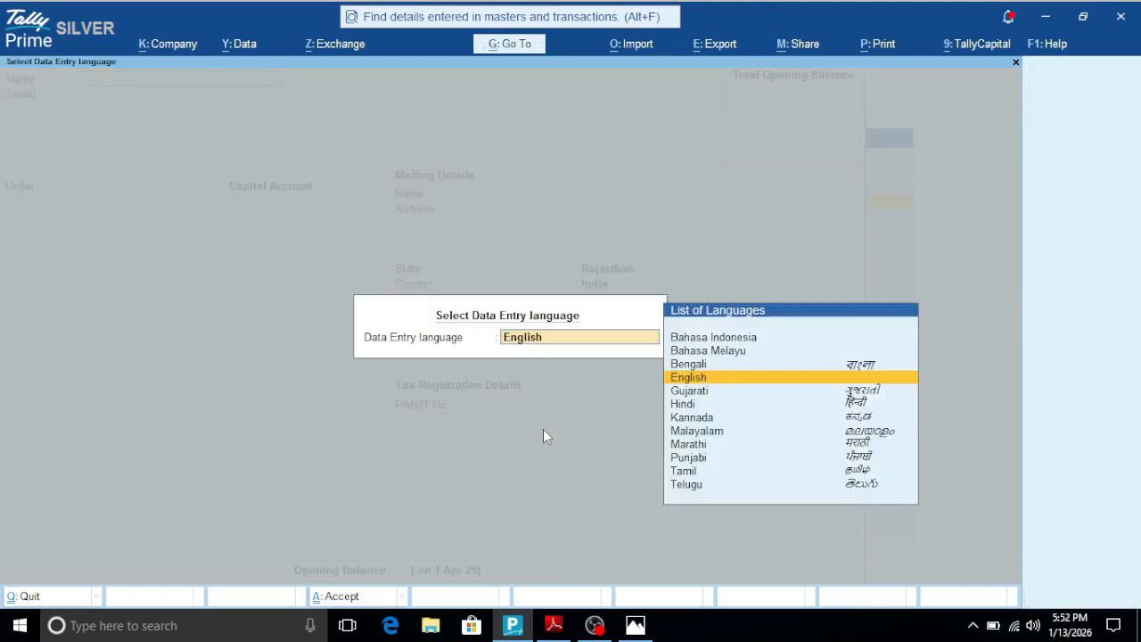
pyautogui.press('Down')
pyautogui.press('Down')
pyautogui.press('Down')
pyautogui.press('Down')
pyautogui.press('Down')
pyautogui.press('Down')
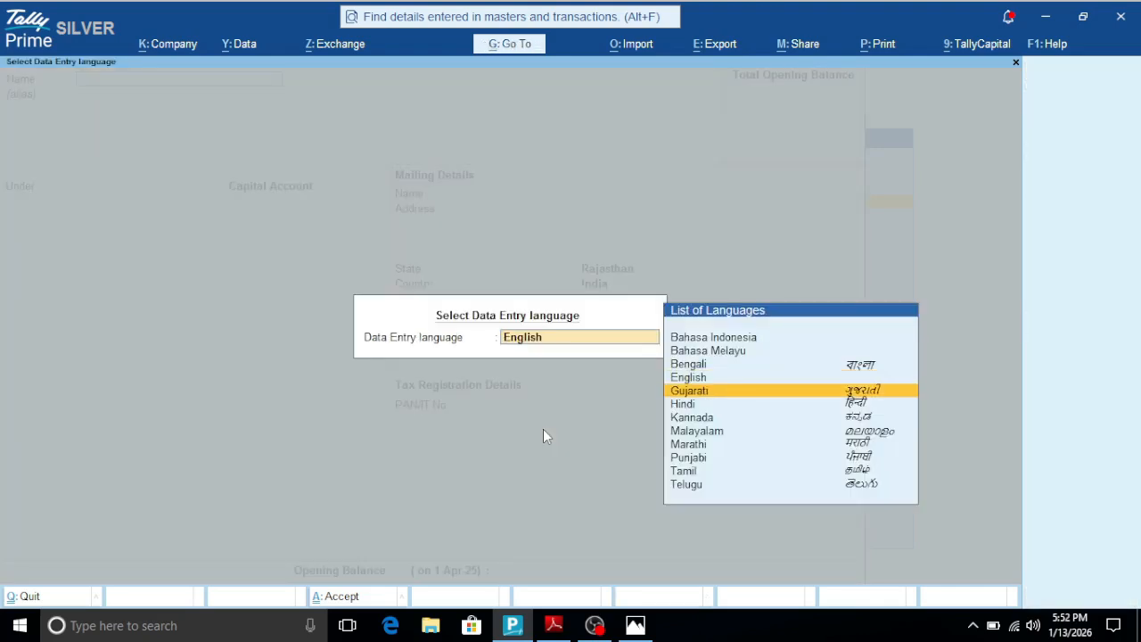
pyautogui.press('Up')
pyautogui.press('Up')
pyautogui.press('Up')
pyautogui.press('Up')
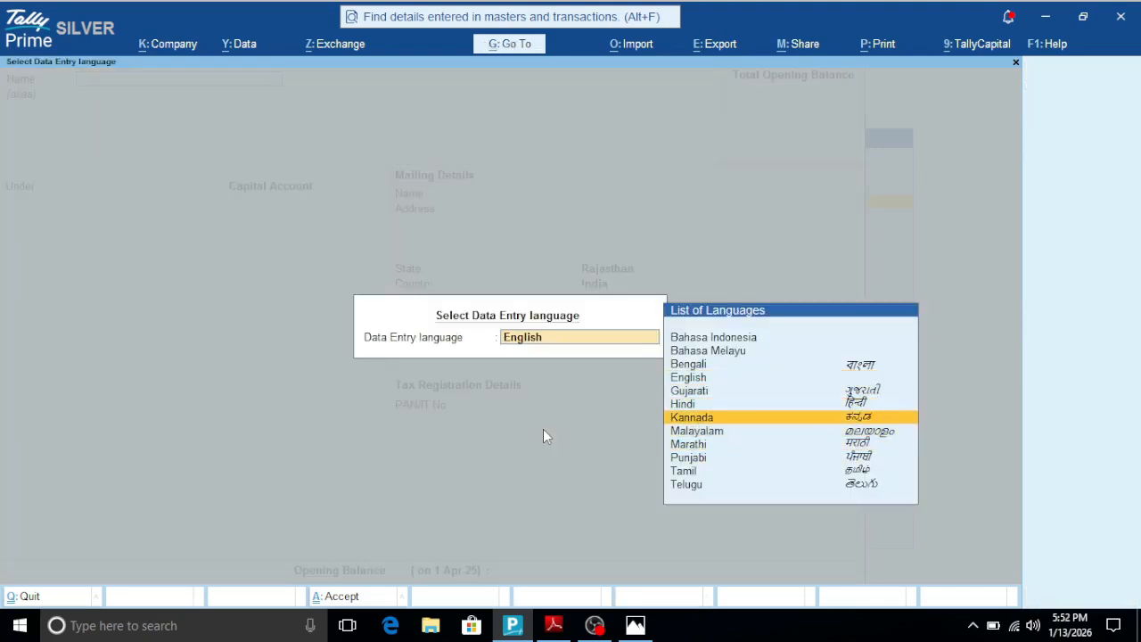
pyautogui.press('Return')
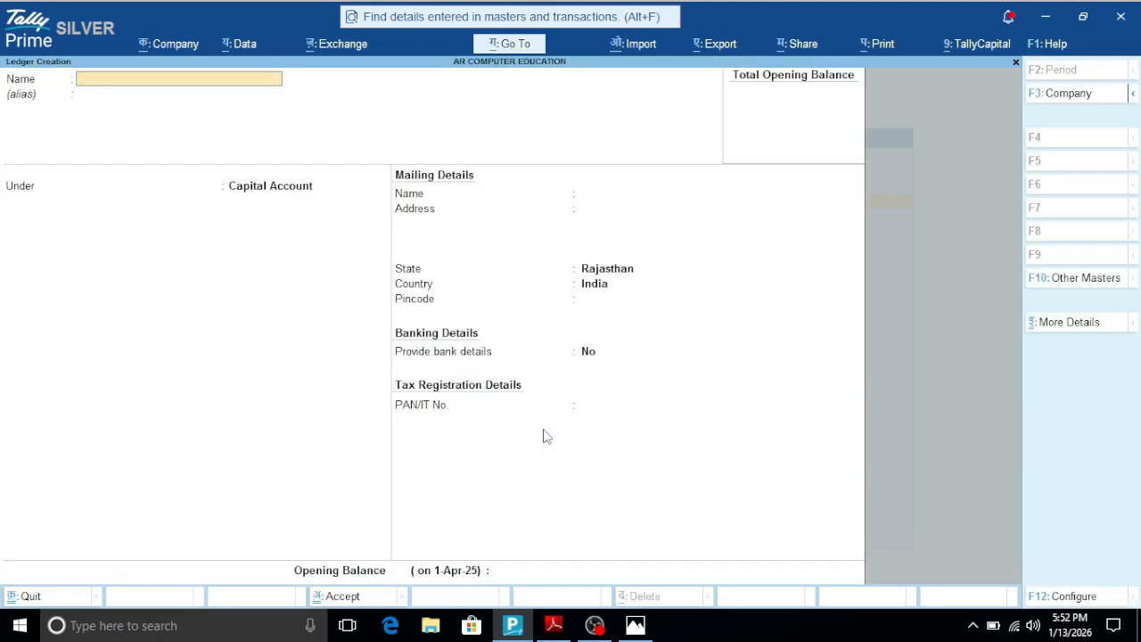
# - Enter a person's name in Hindi as the ledger name, clear it, and quit ledger creation unsaved to the Gateway of Tally
pyautogui.write('रमेश कुमर')
pyautogui.press('BackSpace')
pyautogui.press('BackSpace')
pyautogui.write('मार')
pyautogui.press('BackSpace')
pyautogui.press('BackSpace')
pyautogui.press('BackSpace')
pyautogui.press('BackSpace')
pyautogui.press('BackSpace')
pyautogui.press('BackSpace')
pyautogui.press('BackSpace')
pyautogui.press('BackSpace')
pyautogui.press('BackSpace')
pyautogui.press('BackSpace')
pyautogui.press('Escape')
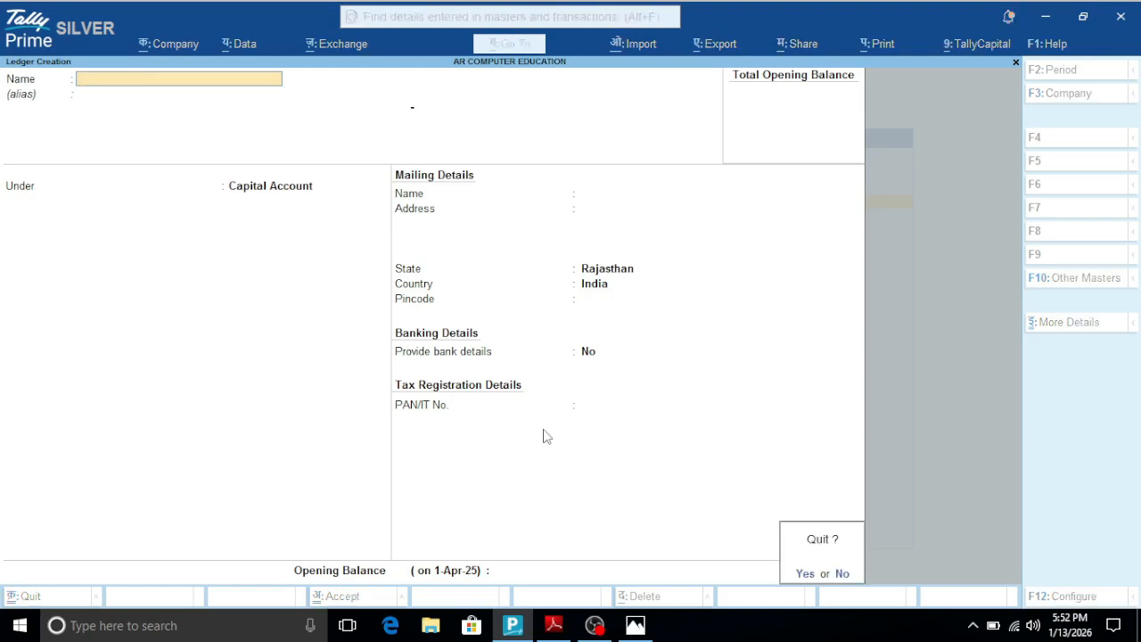
pyautogui.press('y')
pyautogui.press('Escape')
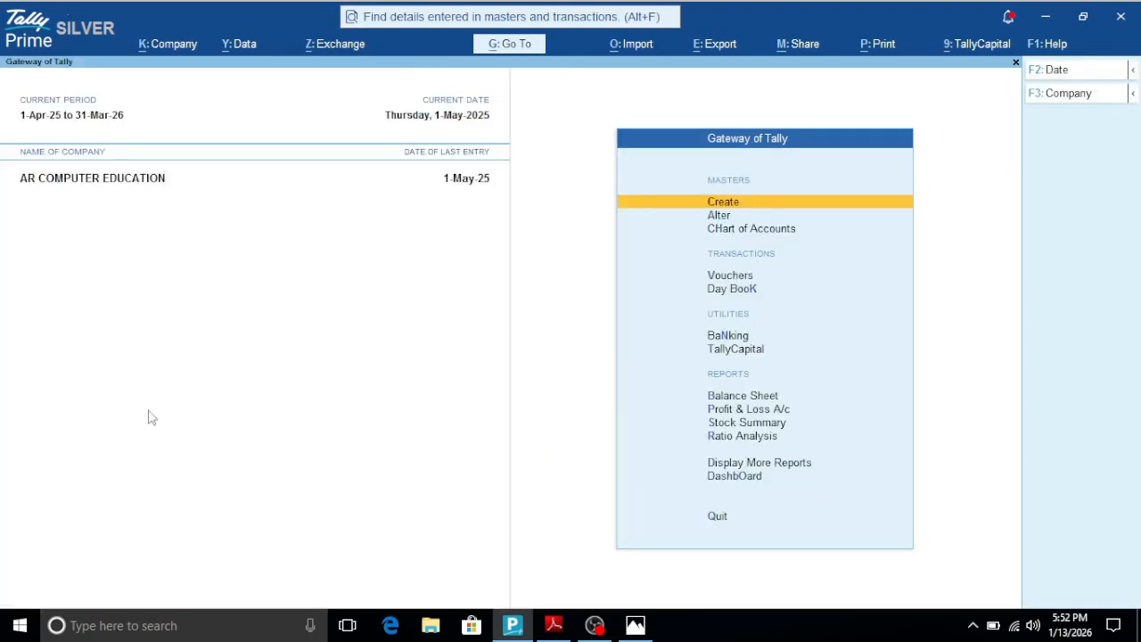
# - Switch to the PDF shortcut list to check the entry for selecting or deselecting all lines, and bring up the keyboard picture
pyautogui.click(554, 625)
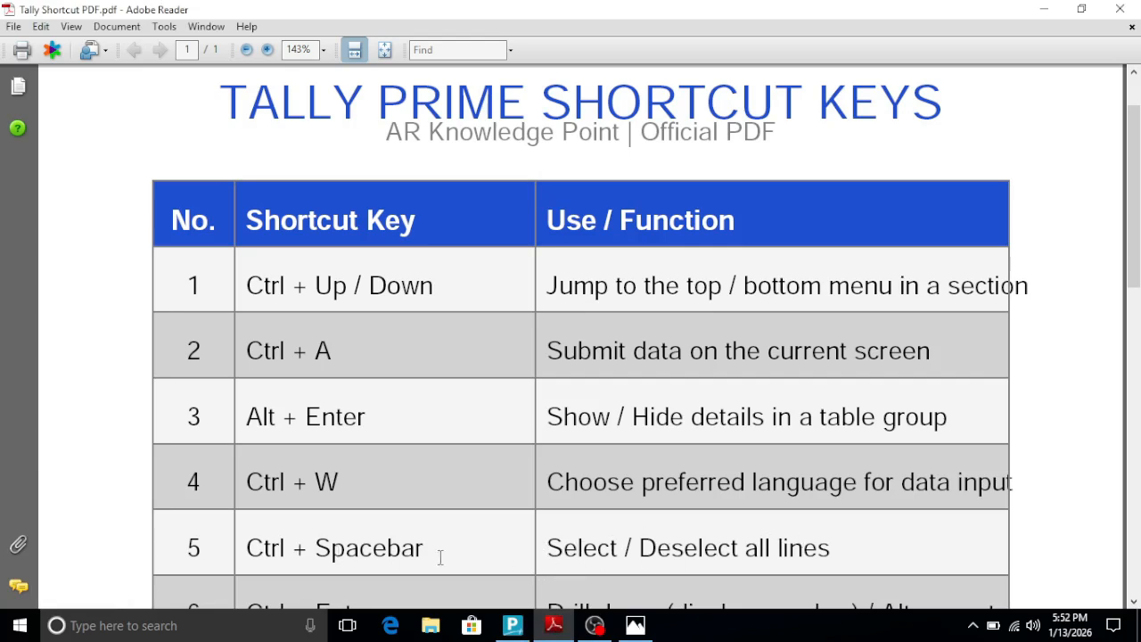
pyautogui.click(636, 625)
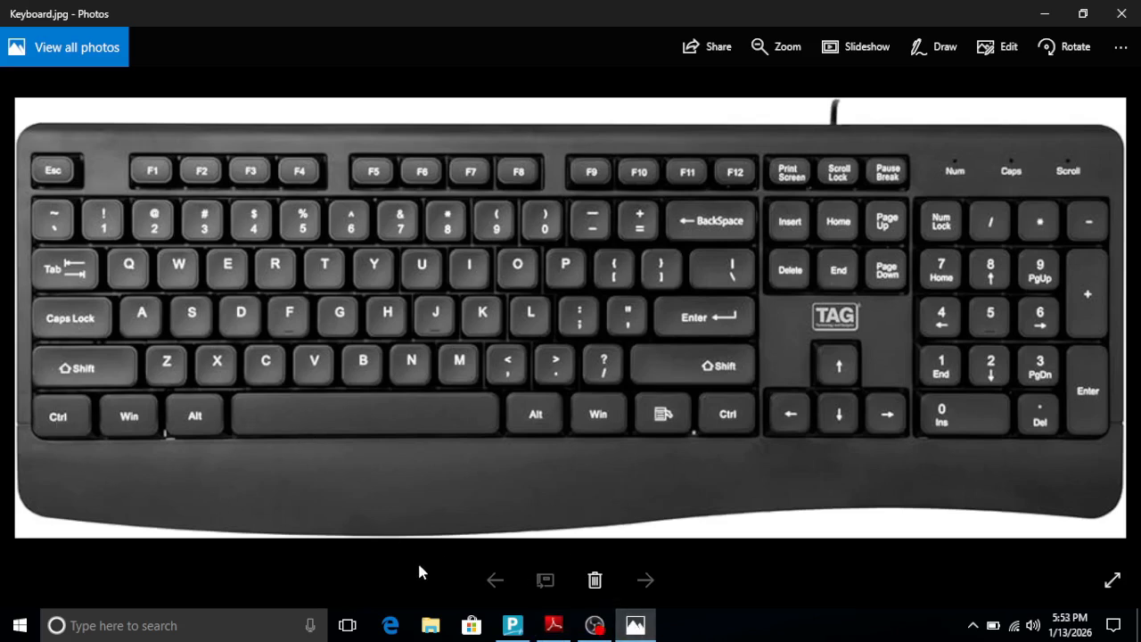
# - Switch to Tally Prime and open the Day Book from the Gateway of Tally
pyautogui.click(513, 626)
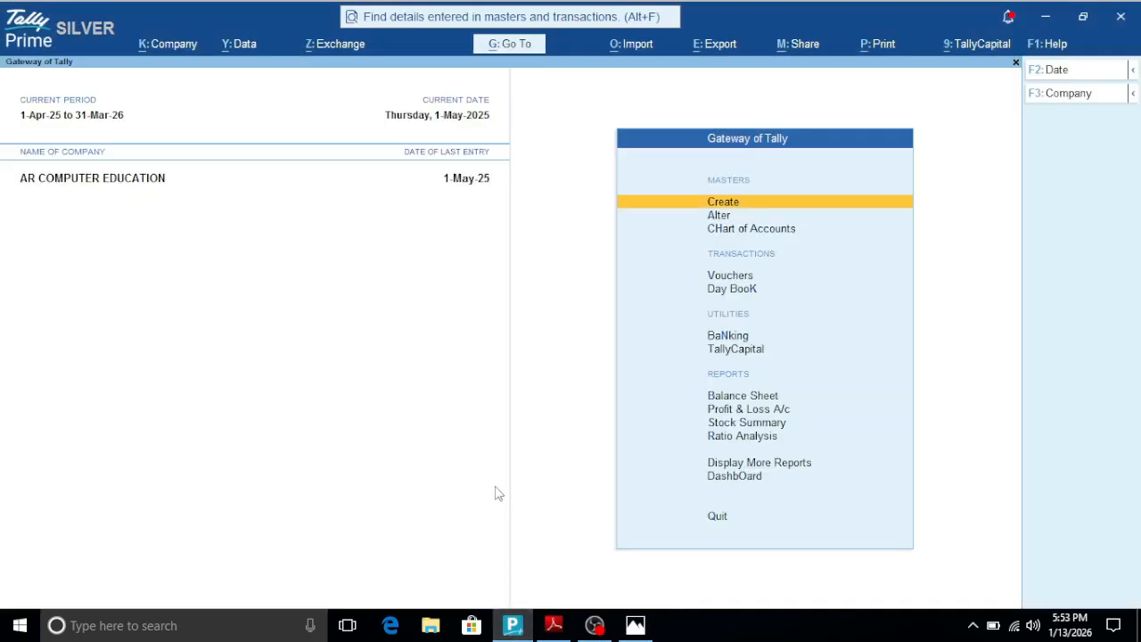
pyautogui.press('Down')
pyautogui.press('Down')
pyautogui.press('Down')
pyautogui.press('Down')
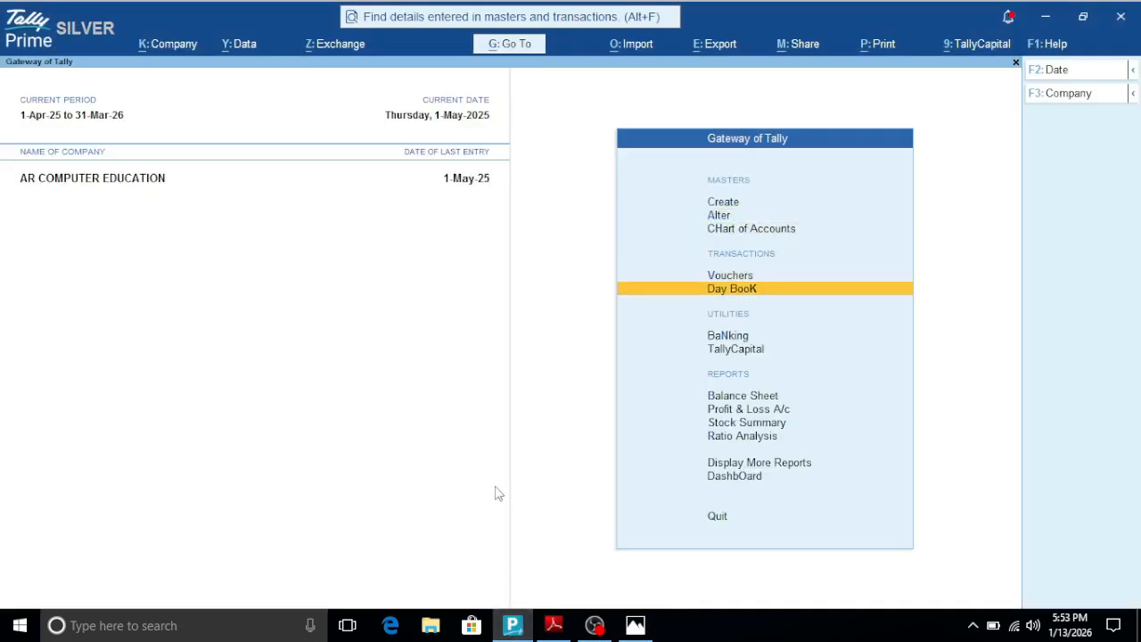
pyautogui.press('Return')
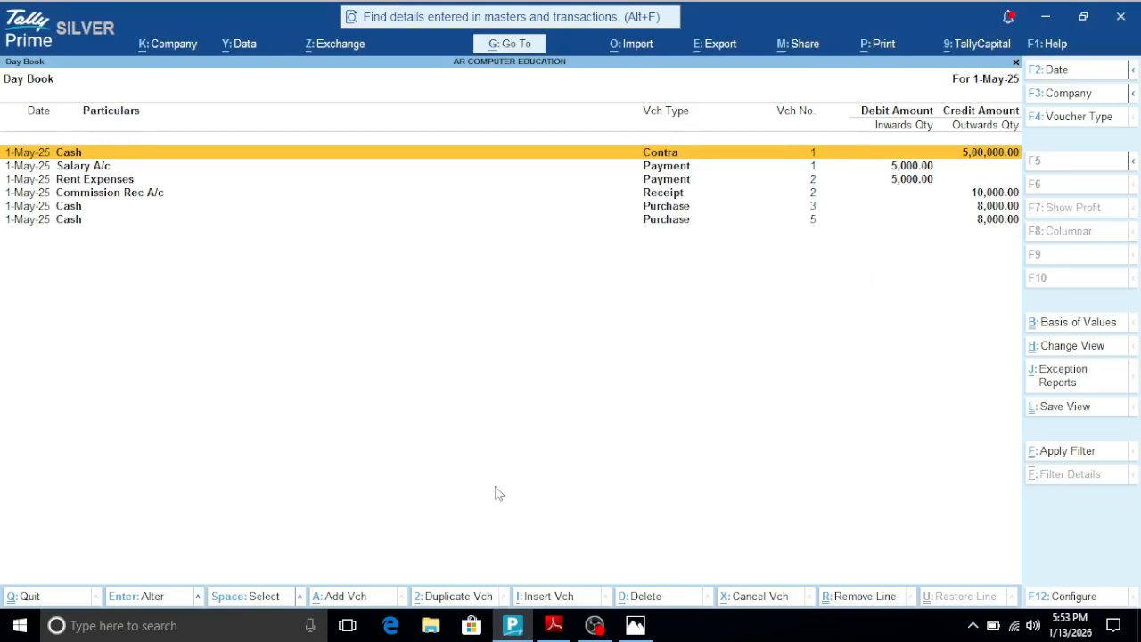
# - Select and deselect all Day Book lines several times, and return to the Gateway of Tally without quitting the program
pyautogui.hotkey('ctrl', 'space')
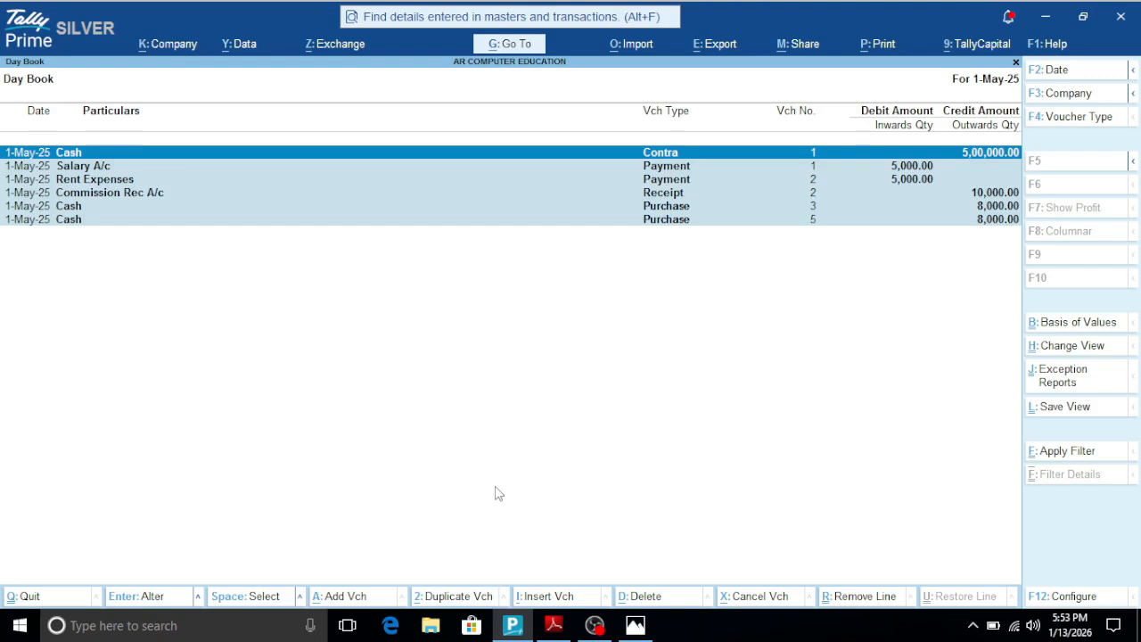
pyautogui.press('ctrl')
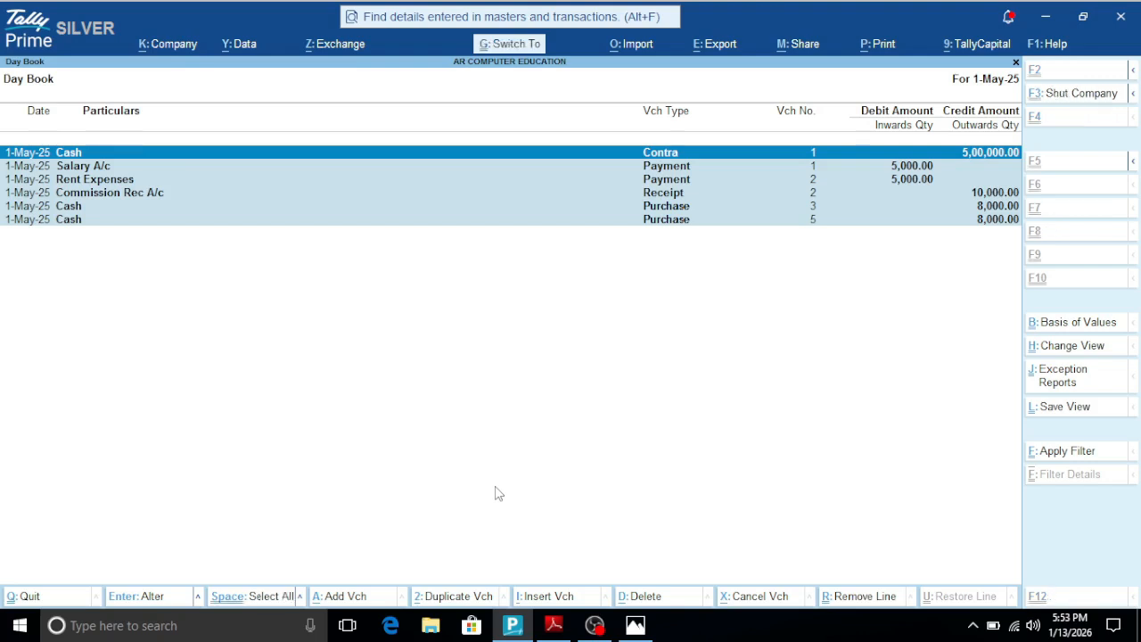
pyautogui.hotkey('ctrl', 'space')
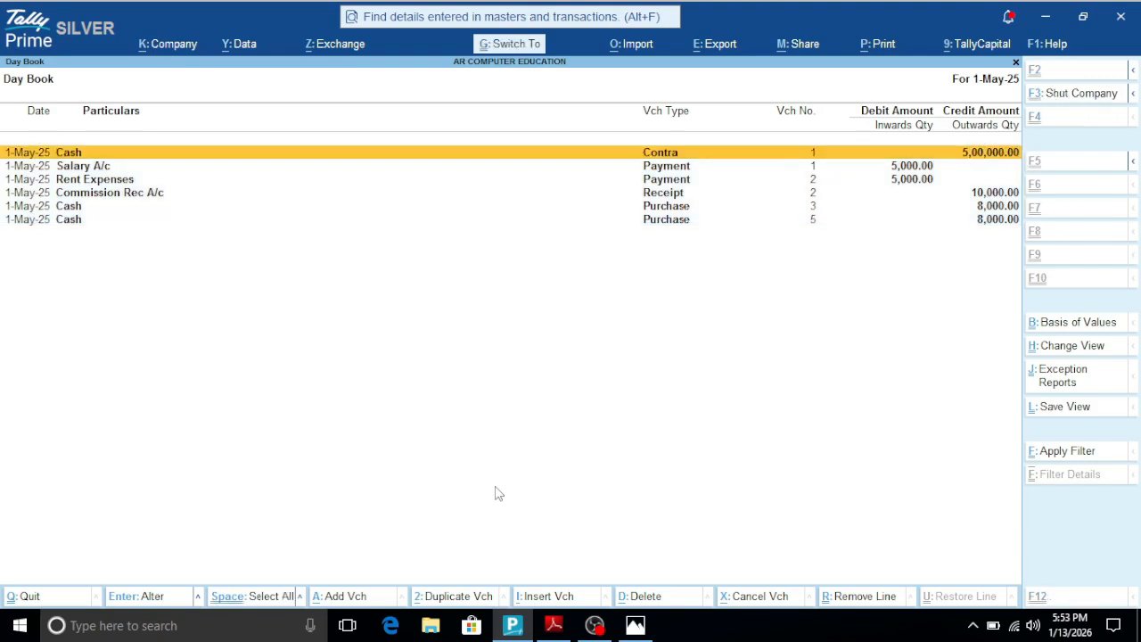
pyautogui.hotkey('ctrl', 'space')
pyautogui.hotkey('ctrl', 'space')
pyautogui.hotkey('ctrl', 'space')
pyautogui.hotkey('ctrl', 'space')
pyautogui.hotkey('ctrl', 'space')
pyautogui.hotkey('ctrl', 'space')
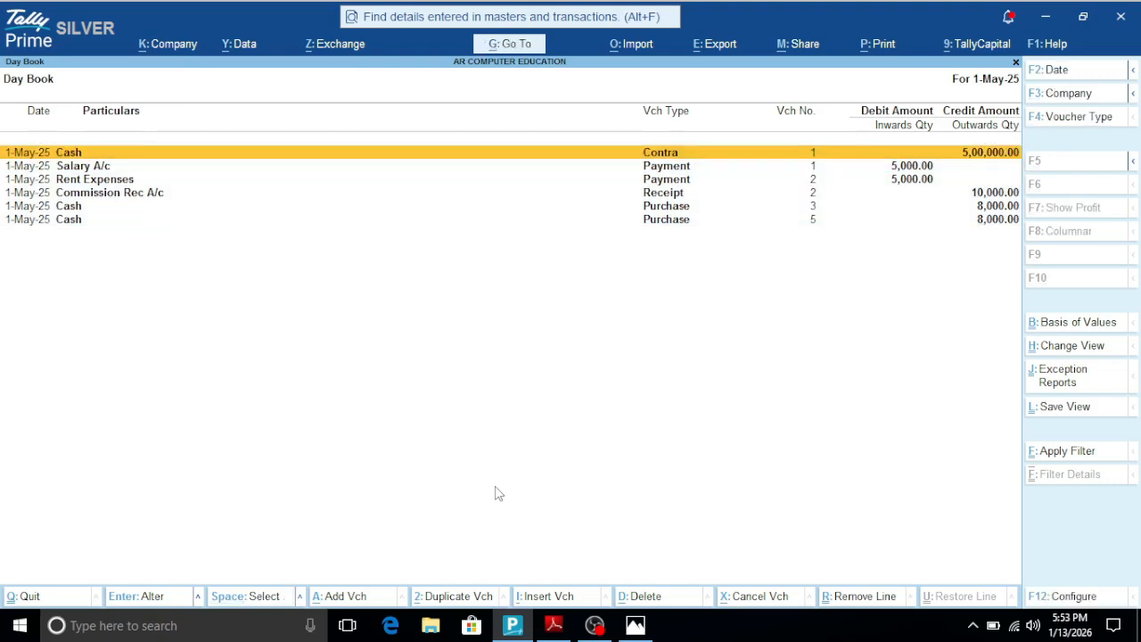
pyautogui.press('Escape')
pyautogui.press('Escape')
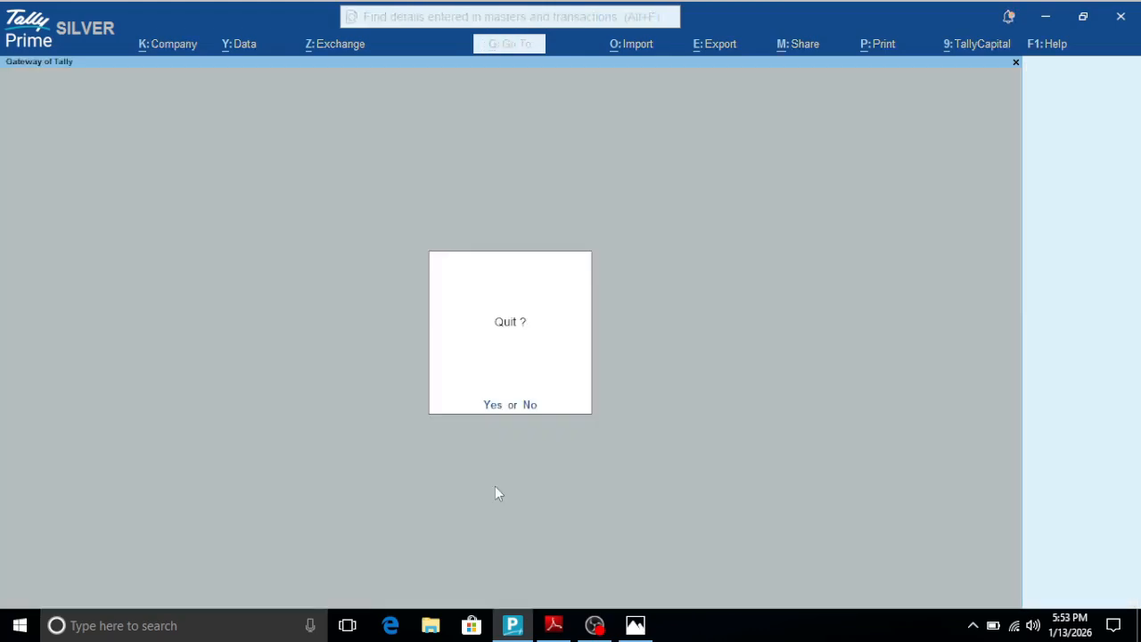
pyautogui.press('n')
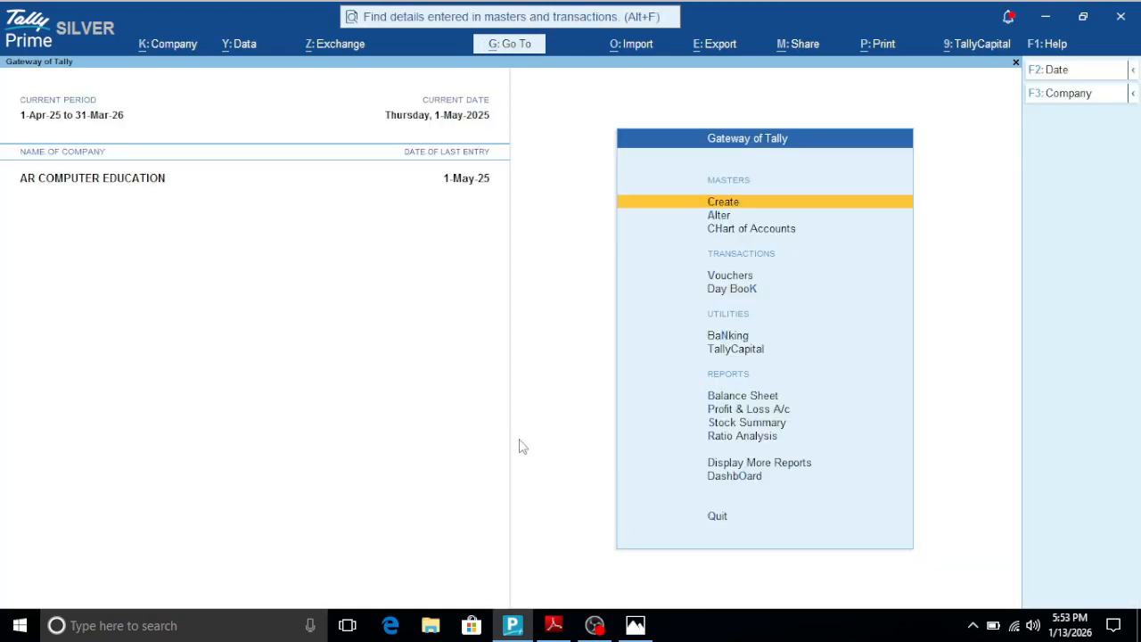
# - Switch to the PDF shortcut list to check the entry for drilling down or altering a master, and bring up the keyboard picture
pyautogui.click(554, 625)
pyautogui.scroll(-2, 495, 440)
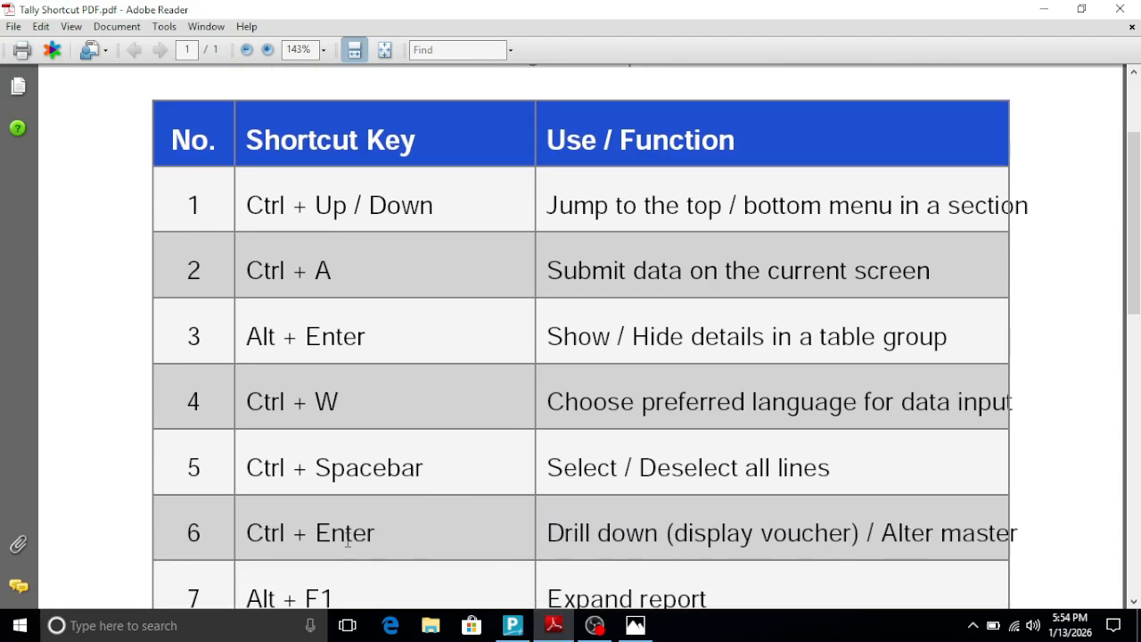
pyautogui.click(635, 625)
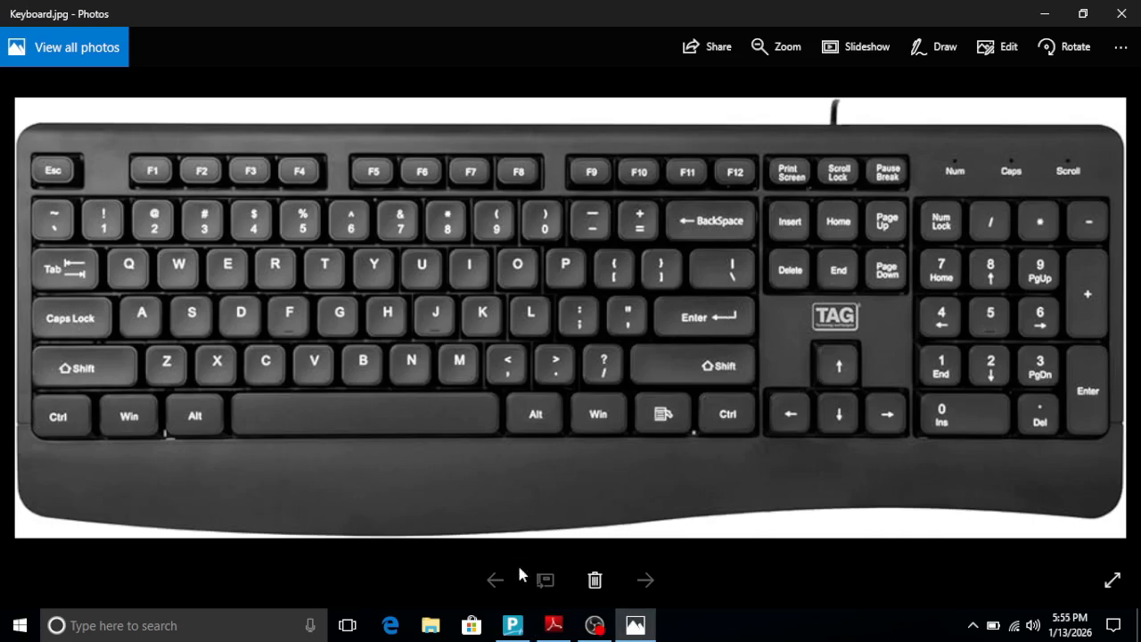
# - Switch to Tally Prime and start a purchase voucher from Vouchers under Transactions
pyautogui.click(513, 625)
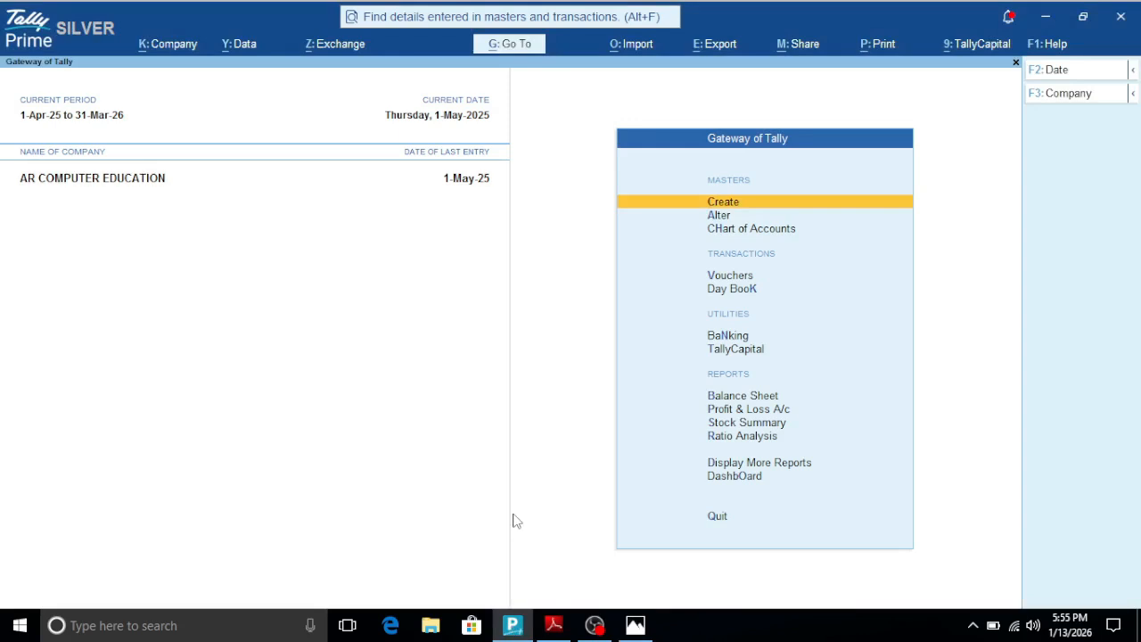
pyautogui.press('Down')
pyautogui.press('Down')
pyautogui.press('Down')
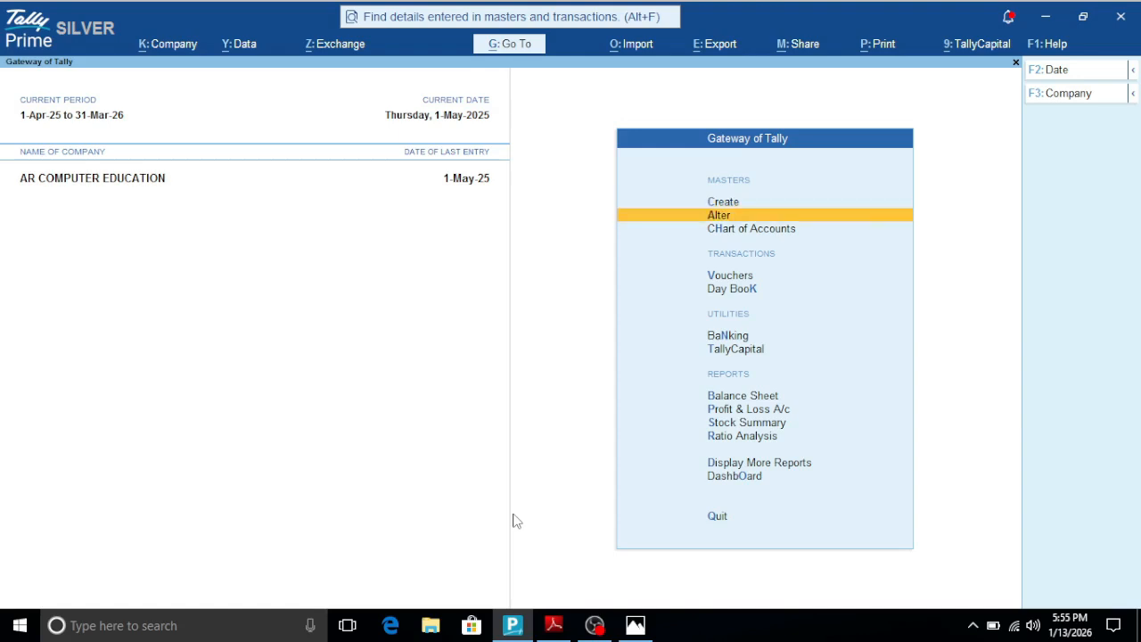
pyautogui.press('Return')
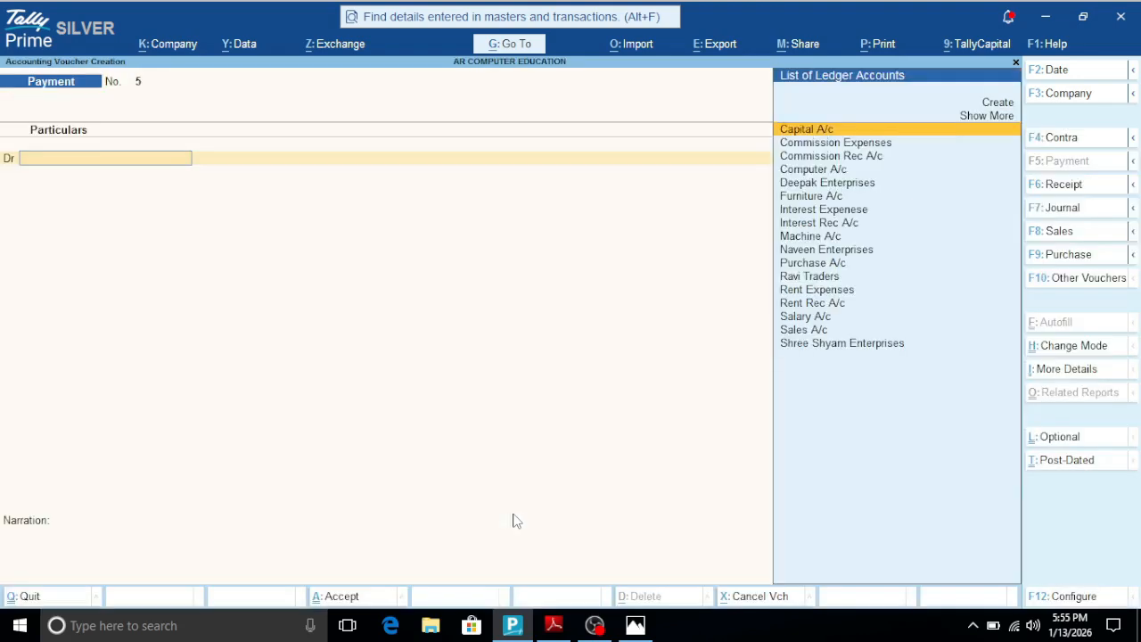
pyautogui.press('F9')
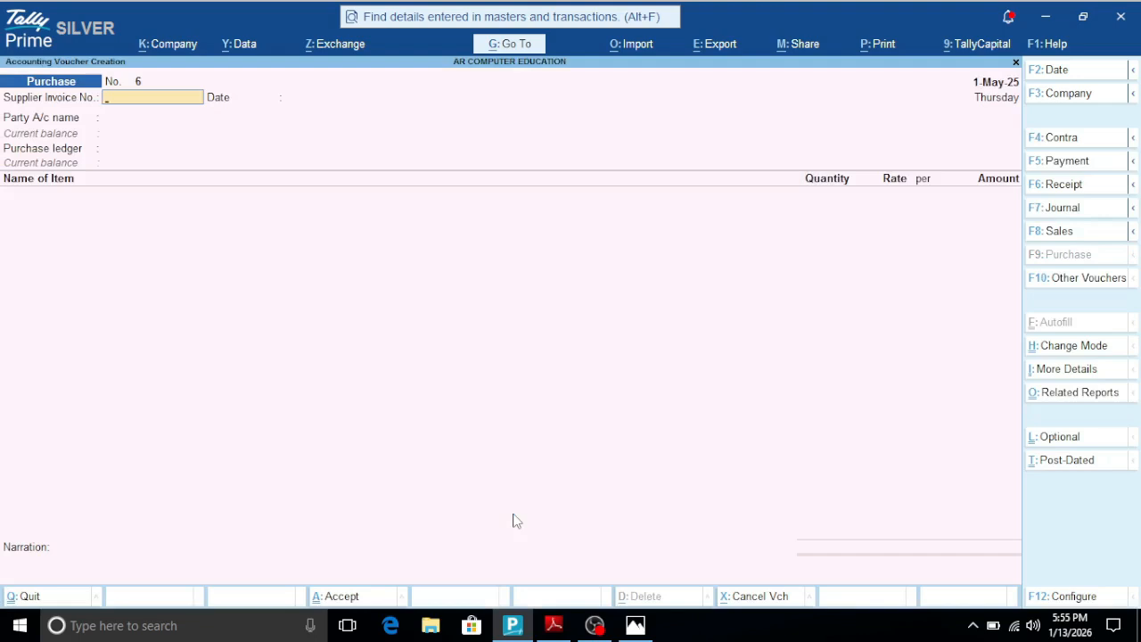
# - Choose Deepak Enterprises as the party account, open its ledger for alteration from the voucher, and quit the ledger unsaved
pyautogui.press('Return')
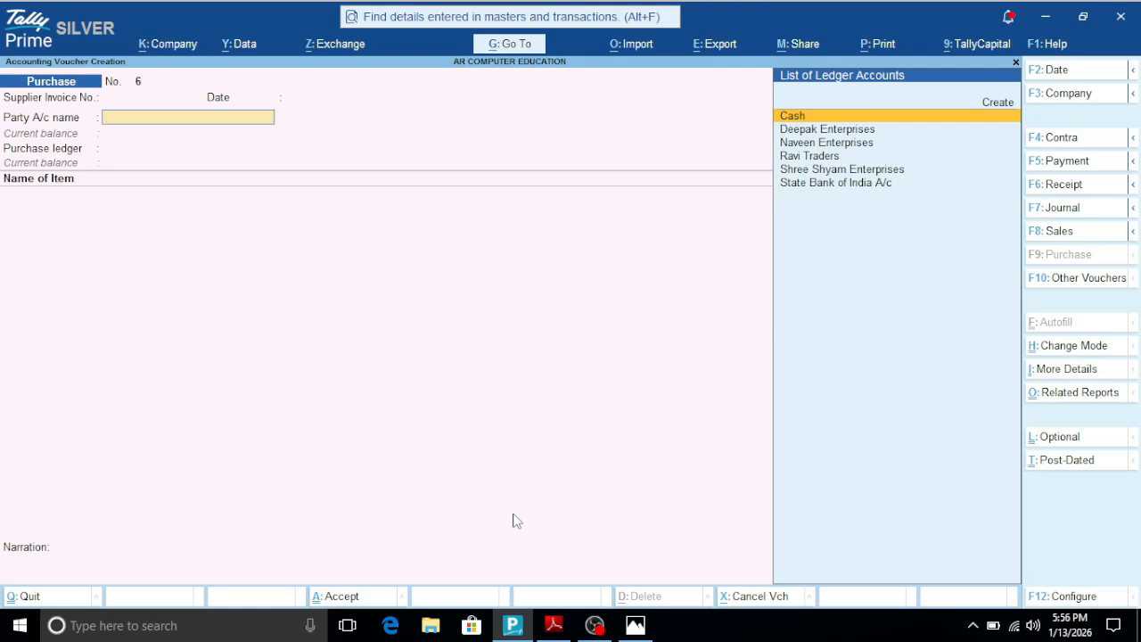
pyautogui.press('Down')
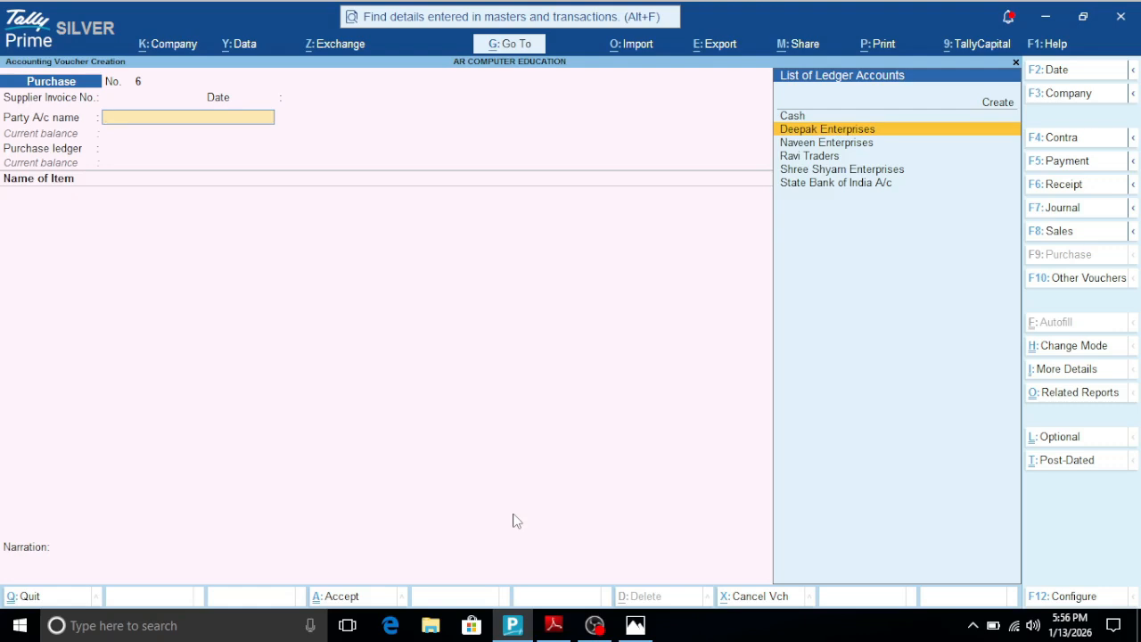
pyautogui.press('Return')
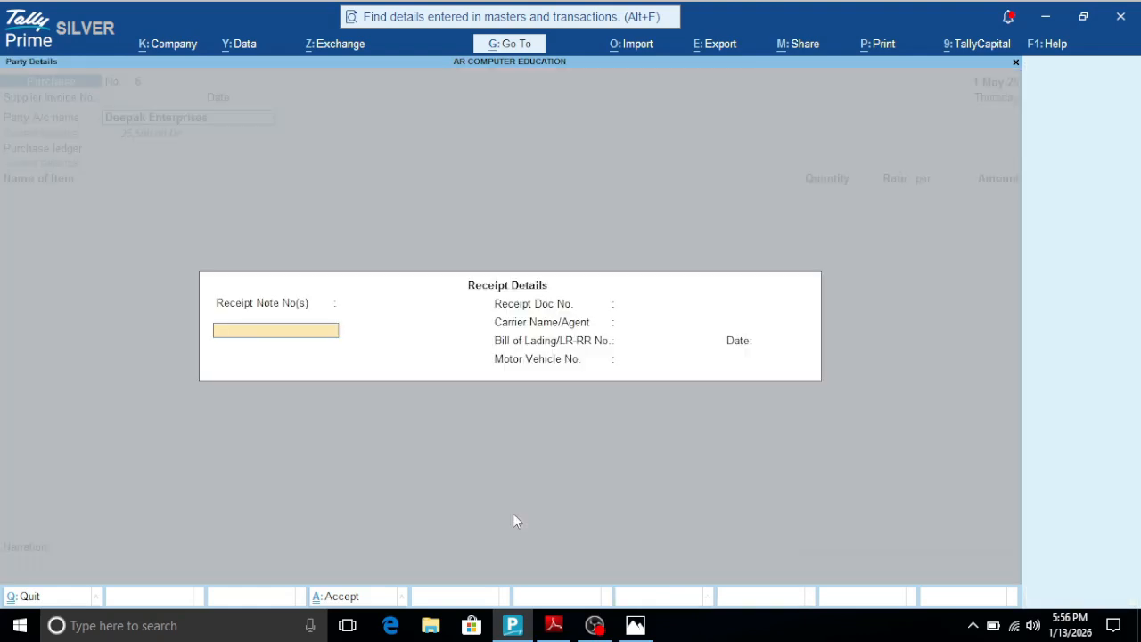
pyautogui.press('Escape')
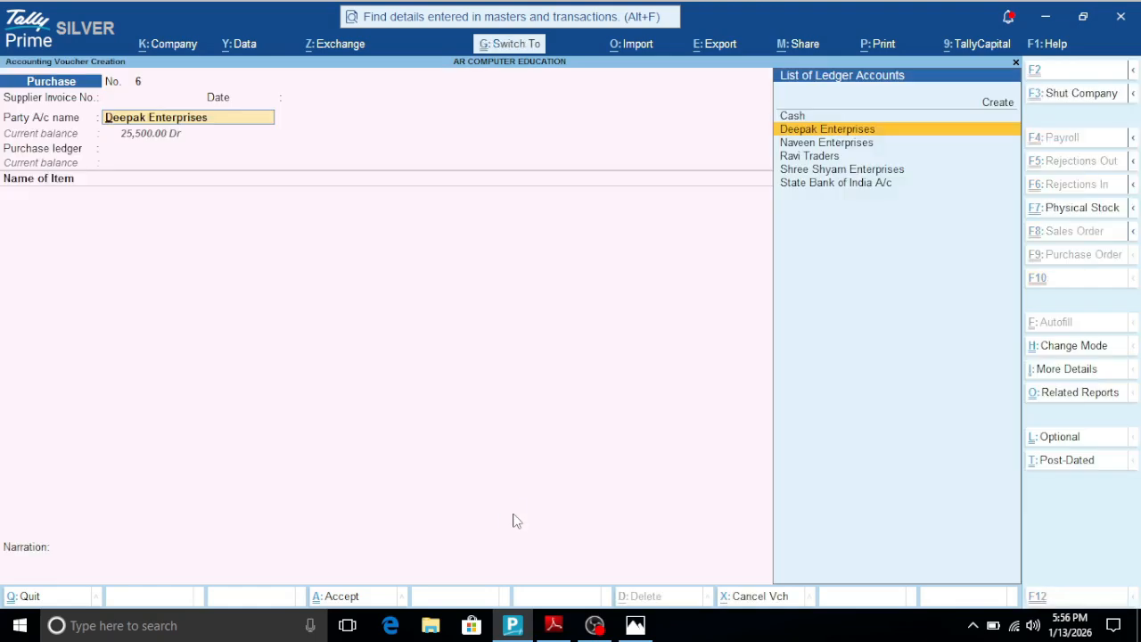
pyautogui.hotkey('ctrl', 'Return')
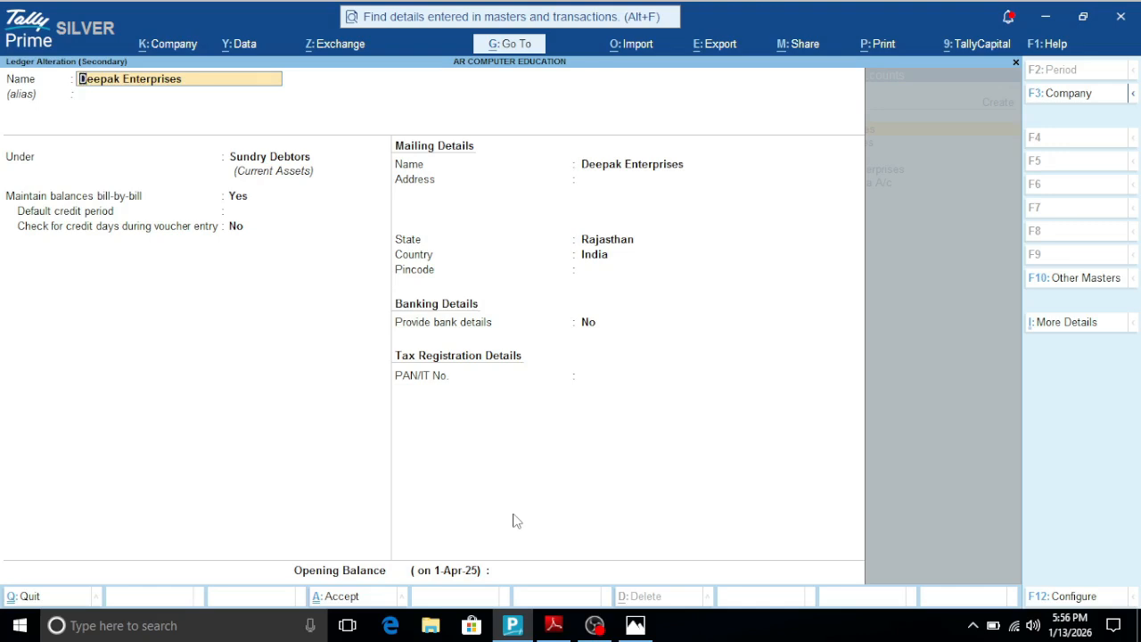
pyautogui.press('BackSpace')
pyautogui.press('Escape')
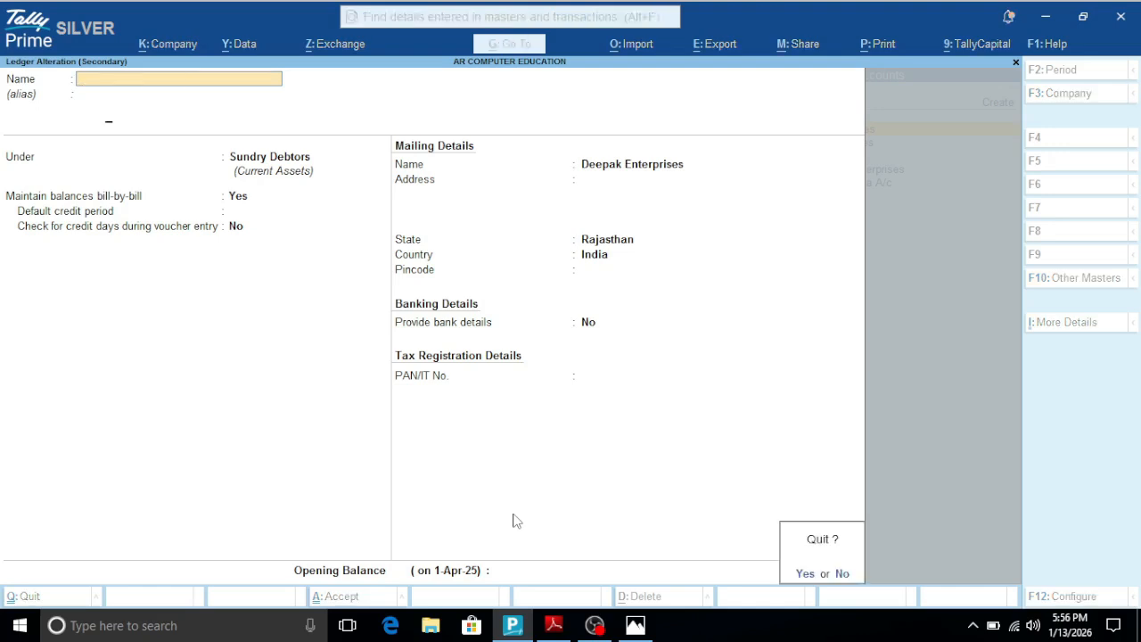
pyautogui.press('y')
# - Change the party account to Naveen Enterprises, open its ledger for alteration, and leave the ledger unsaved
pyautogui.press('Down')
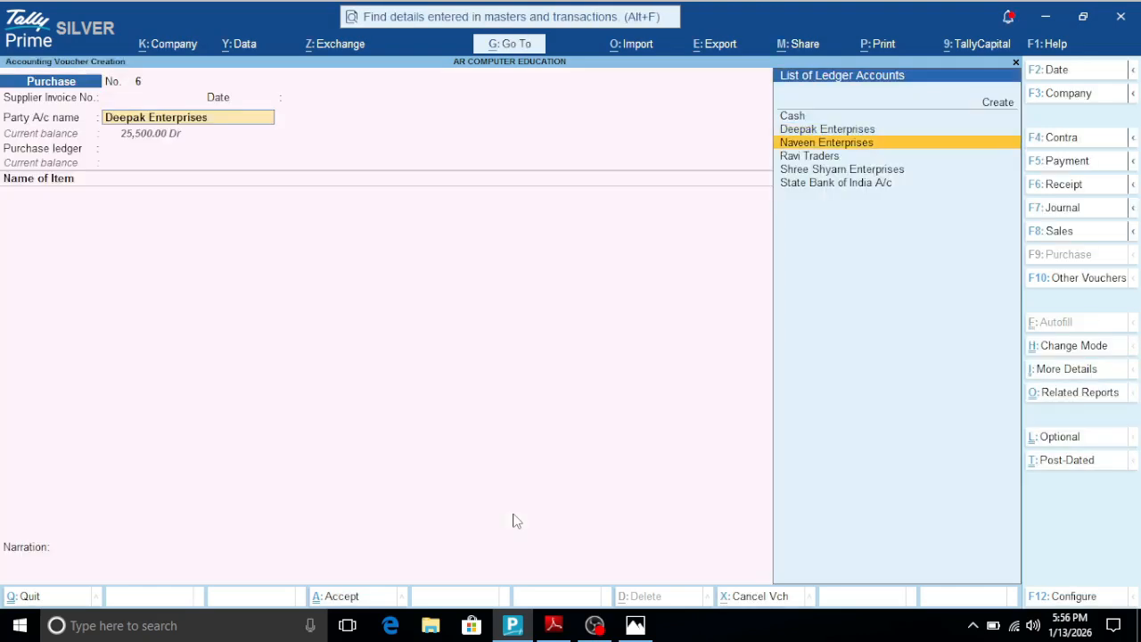
pyautogui.press('Return')
pyautogui.press('Escape')
pyautogui.hotkey('ctrl', 'Return')
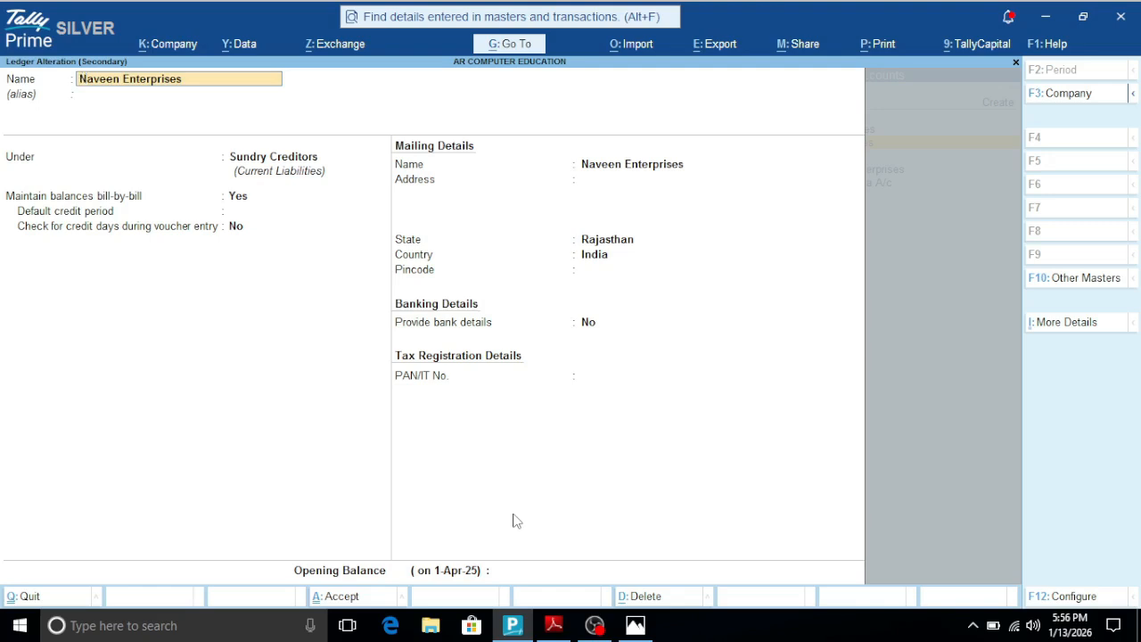
pyautogui.press('BackSpace')
pyautogui.press('Escape')
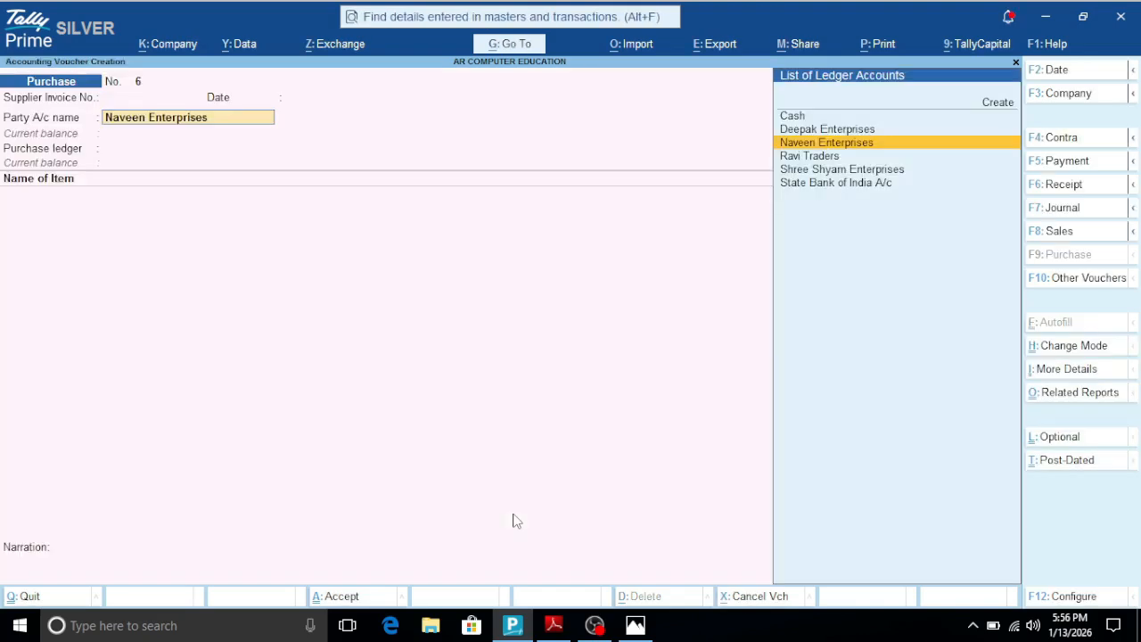
# - Change the party account to Ravi Traders, open its ledger for alteration, and quit back to the purchase voucher
pyautogui.press('Down')
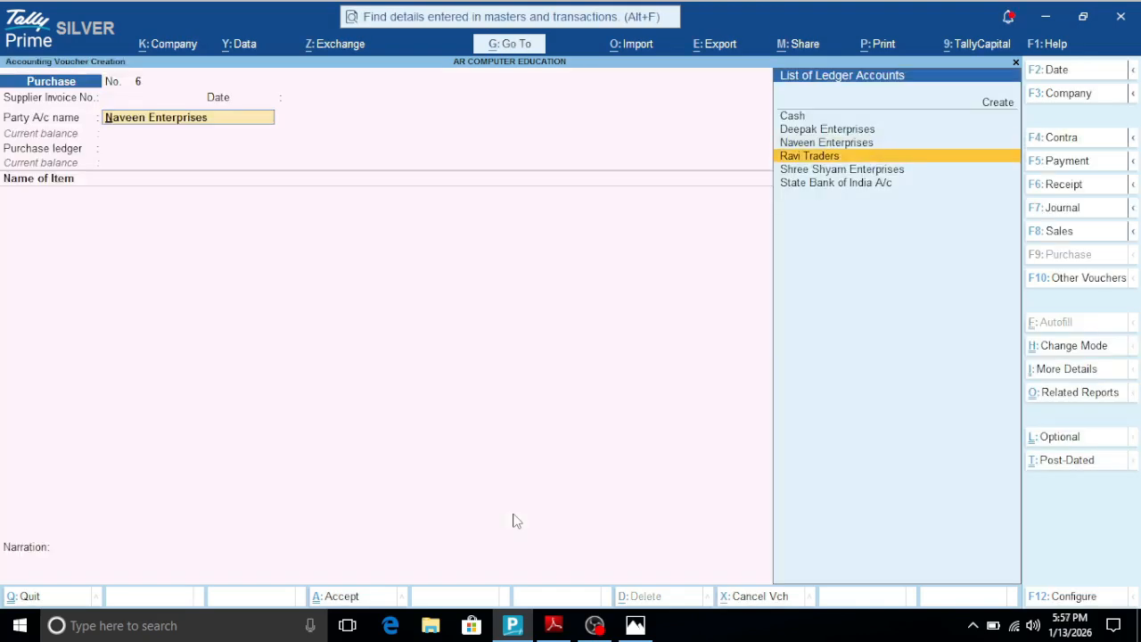
pyautogui.press('Return')
pyautogui.press('Escape')
pyautogui.press('ctrl')
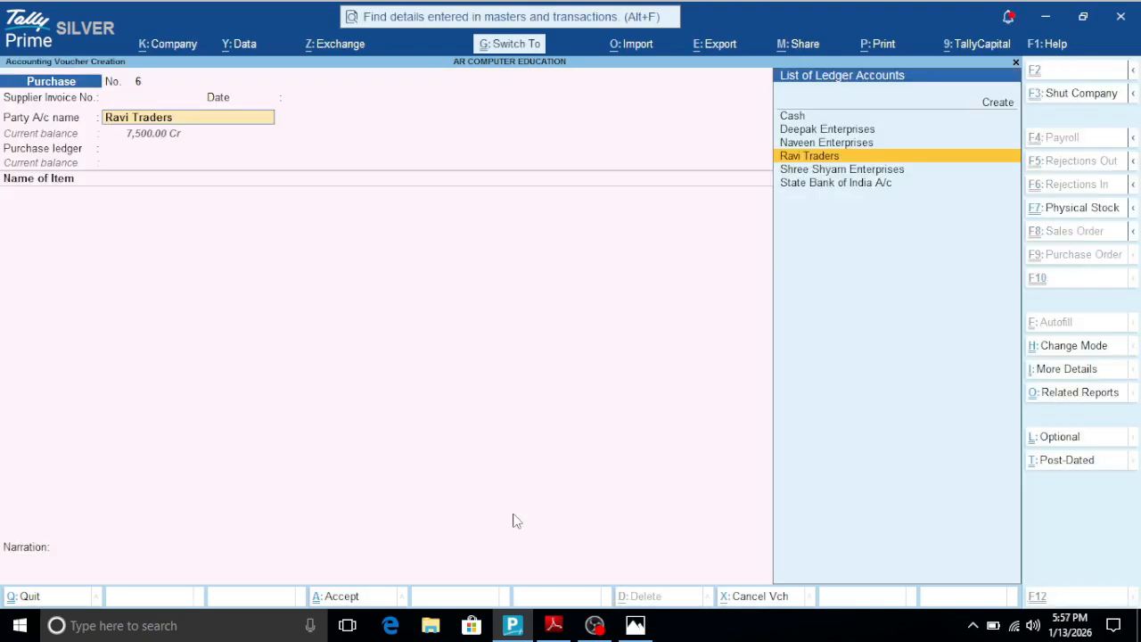
pyautogui.hotkey('ctrl', 'Return')
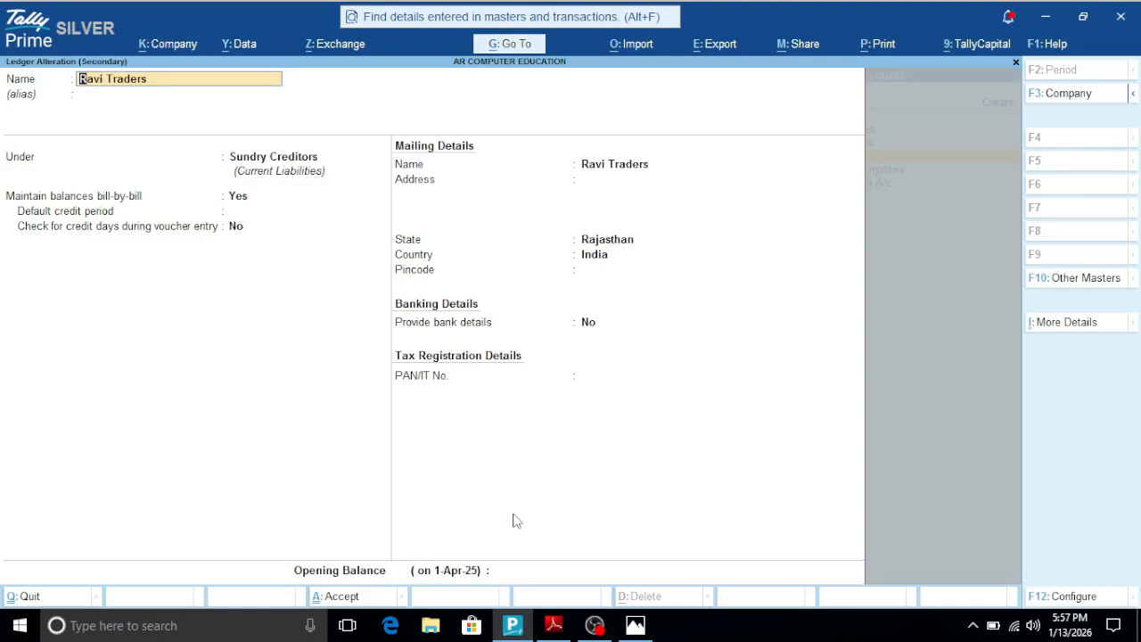
pyautogui.press('Escape')
pyautogui.press('y')
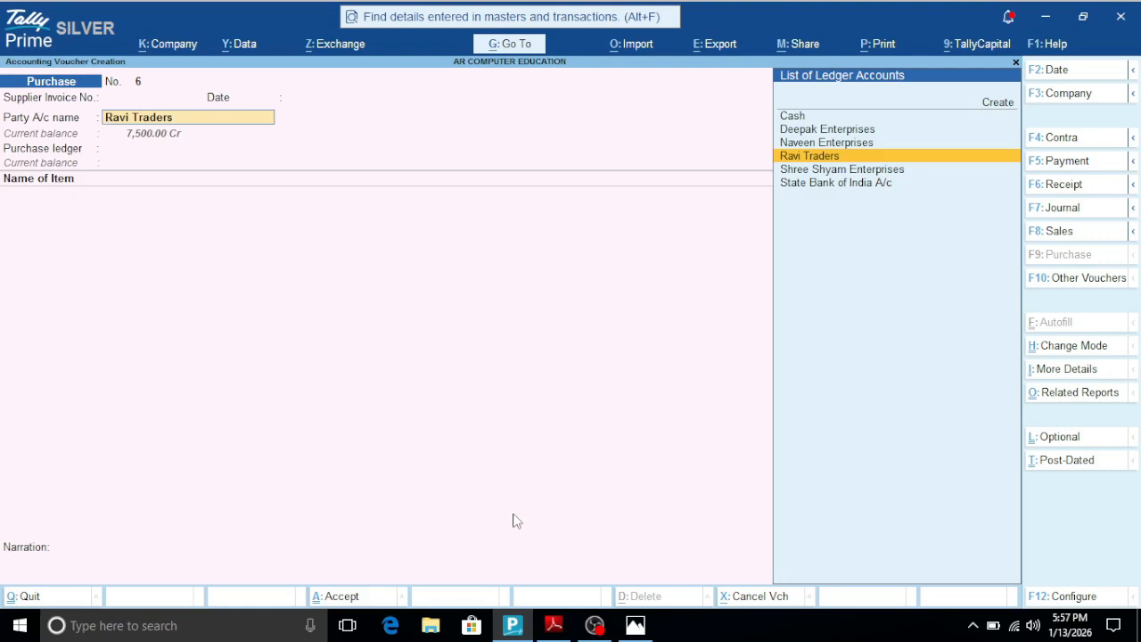
# - Accept the receipt and party details for Ravi Traders and choose Purchase A/c as the purchase ledger
pyautogui.press('Return')
pyautogui.hotkey('ctrl', 'a')
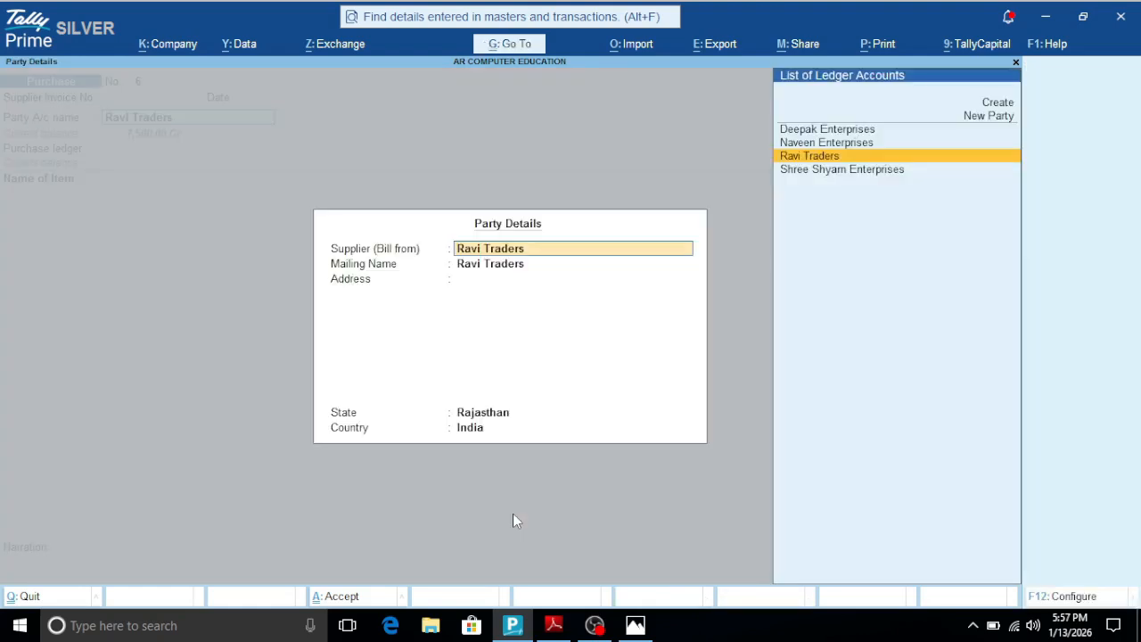
pyautogui.hotkey('ctrl', 'a')
pyautogui.press('Return')
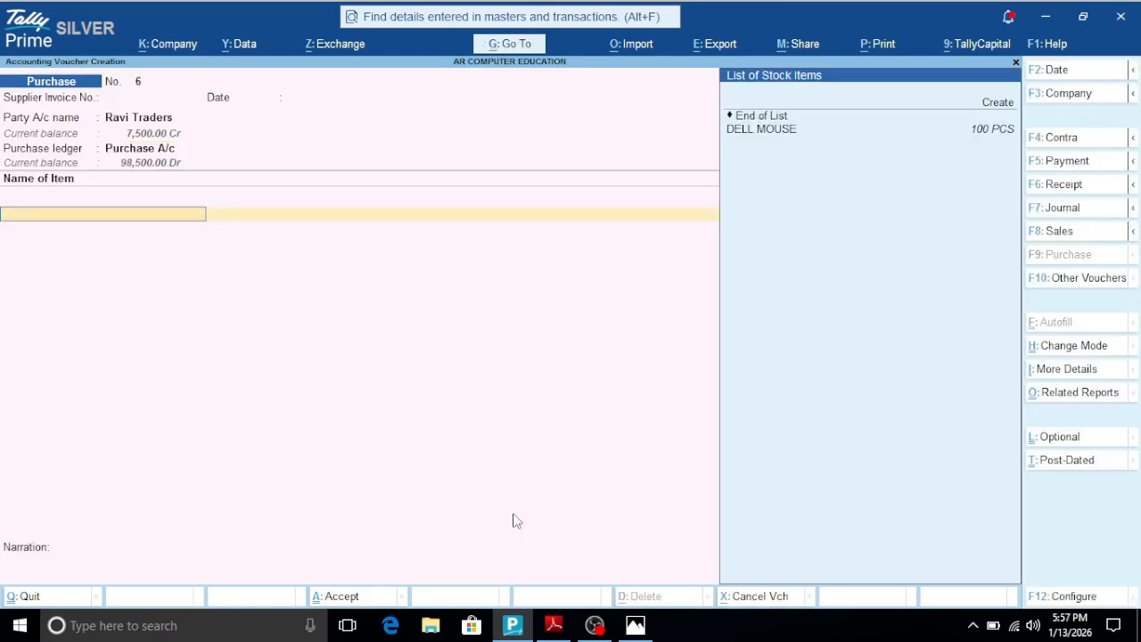
# - Choose DELL MOUSE as the voucher's stock item and open that item's master for alteration
pyautogui.press('Down')
pyautogui.press('Return')
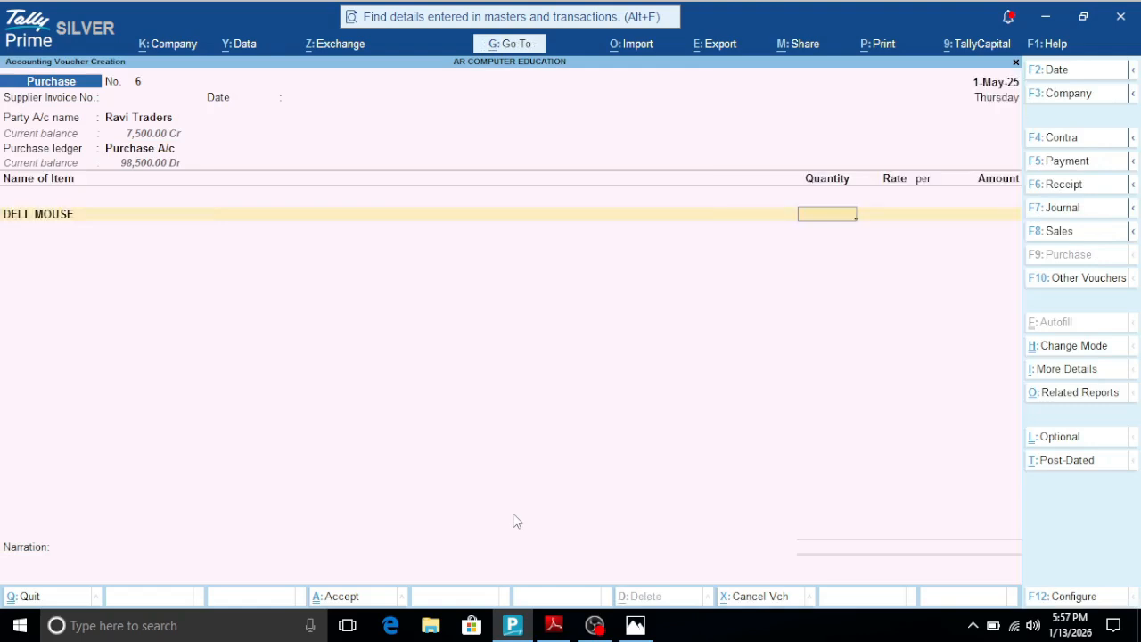
pyautogui.press('BackSpace')
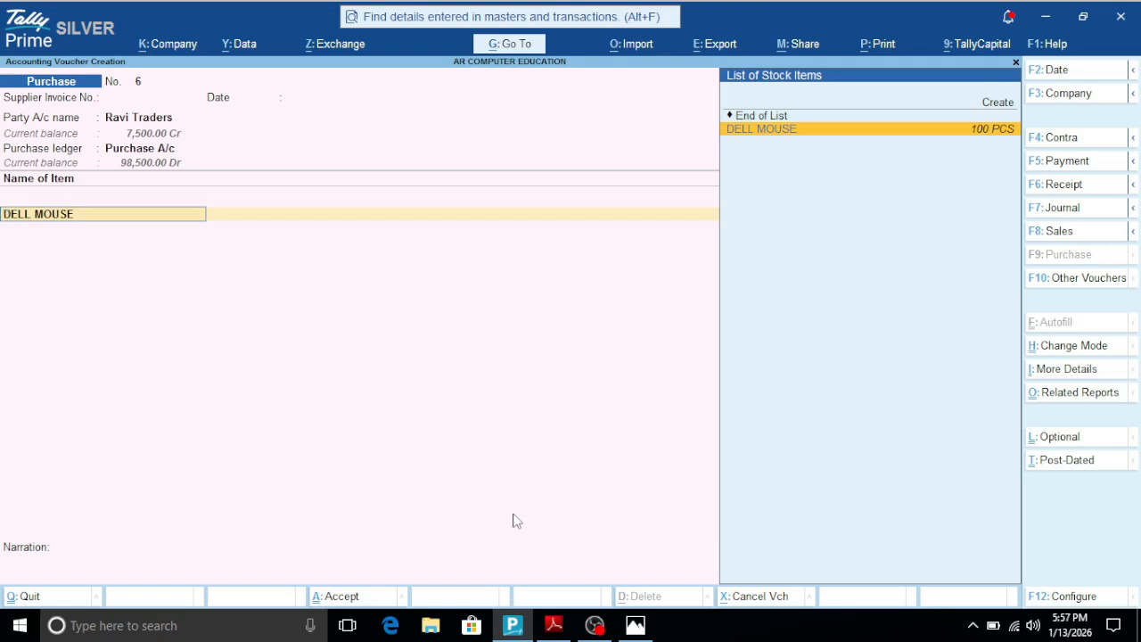
pyautogui.press('ctrl')
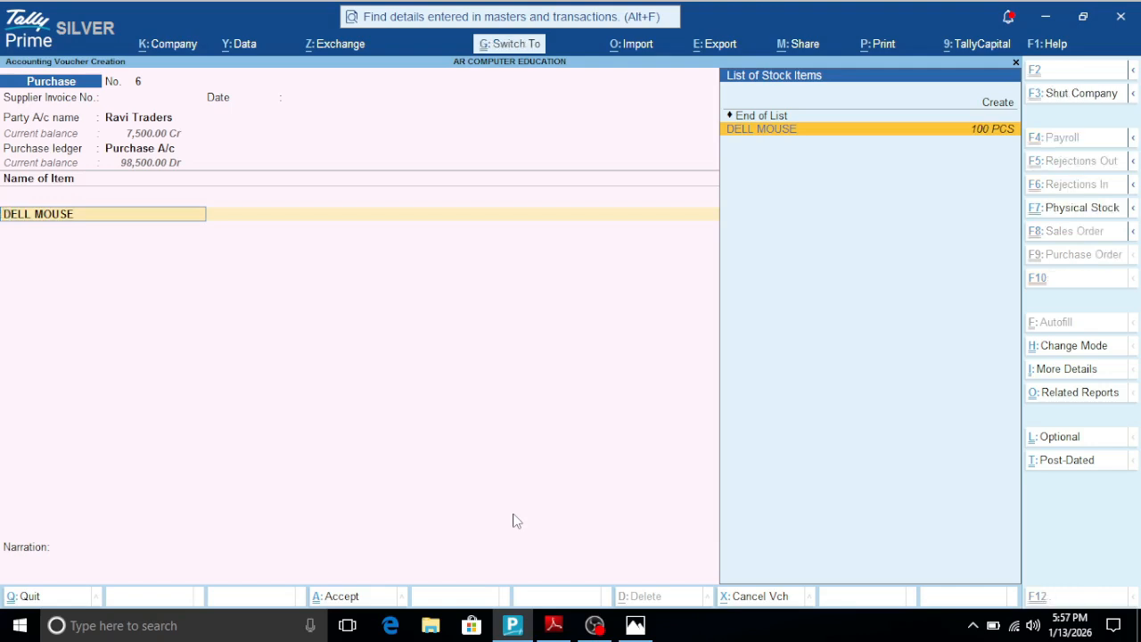
pyautogui.hotkey('ctrl', 'Return')
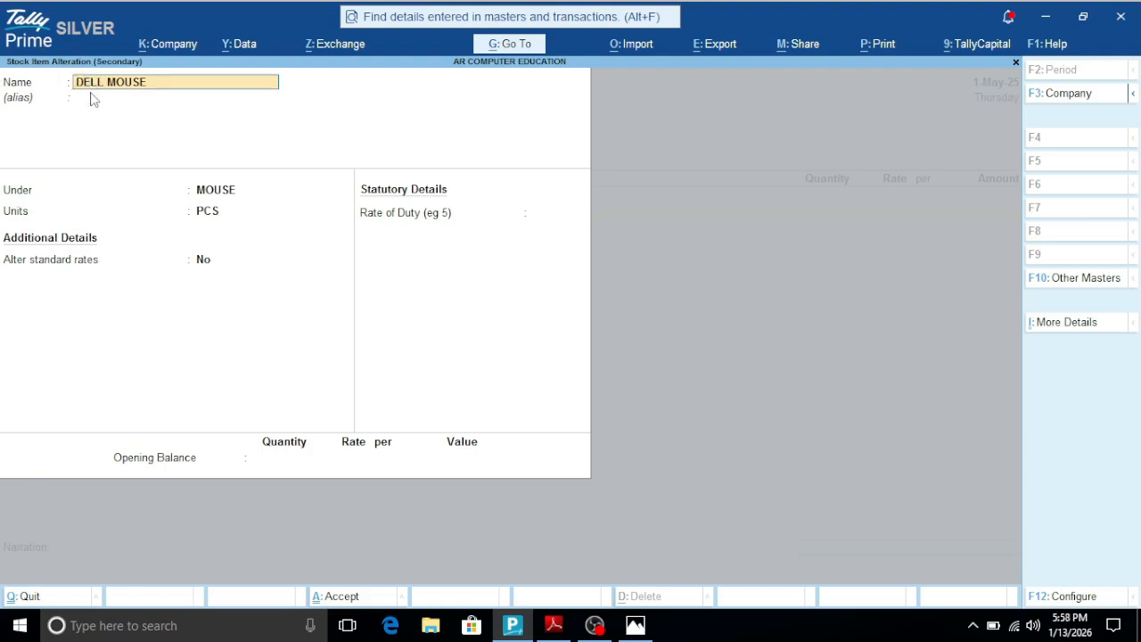
# - Leave the DELL MOUSE master unaltered and quit the unsaved purchase voucher back to the Gateway of Tally
pyautogui.press('Escape')
pyautogui.press('Escape')
pyautogui.press('Escape')
pyautogui.press('Escape')
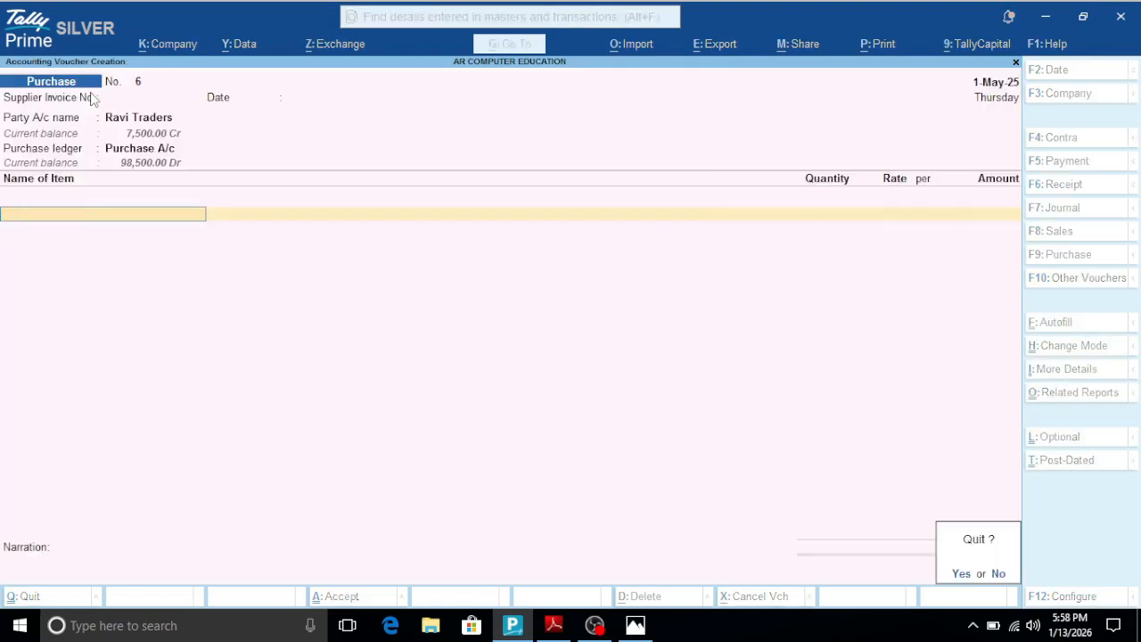
pyautogui.press('y')
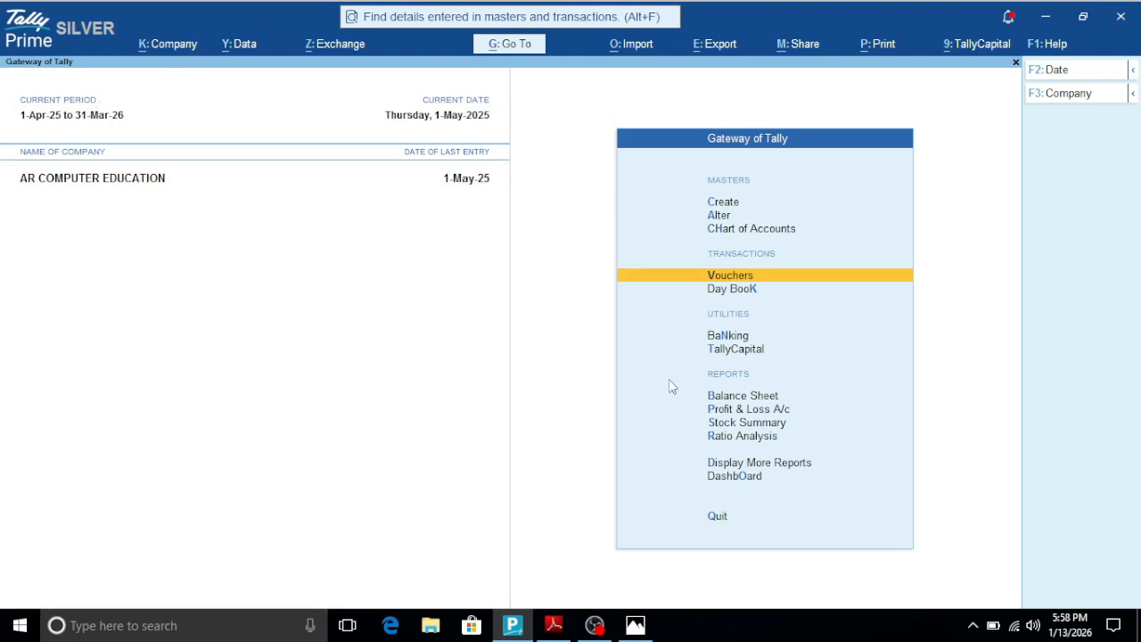
# - Look up the Expand report shortcut in the Tally Shortcut PDF and the keyboard picture, and return to Tally Prime
pyautogui.click(554, 625)
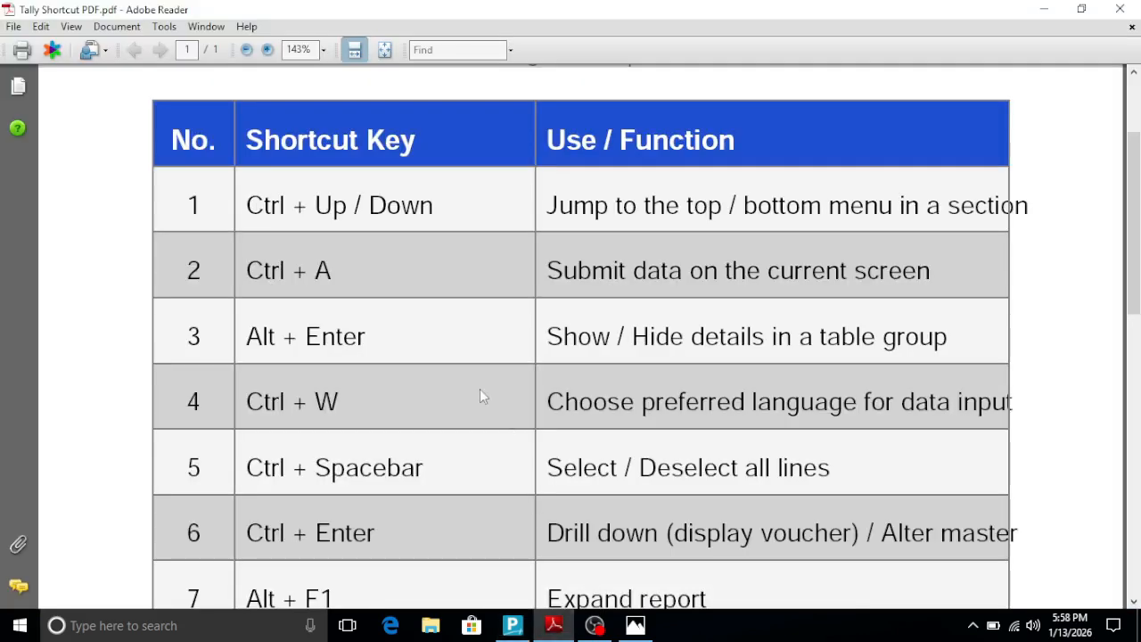
pyautogui.scroll(-3, 437, 357)
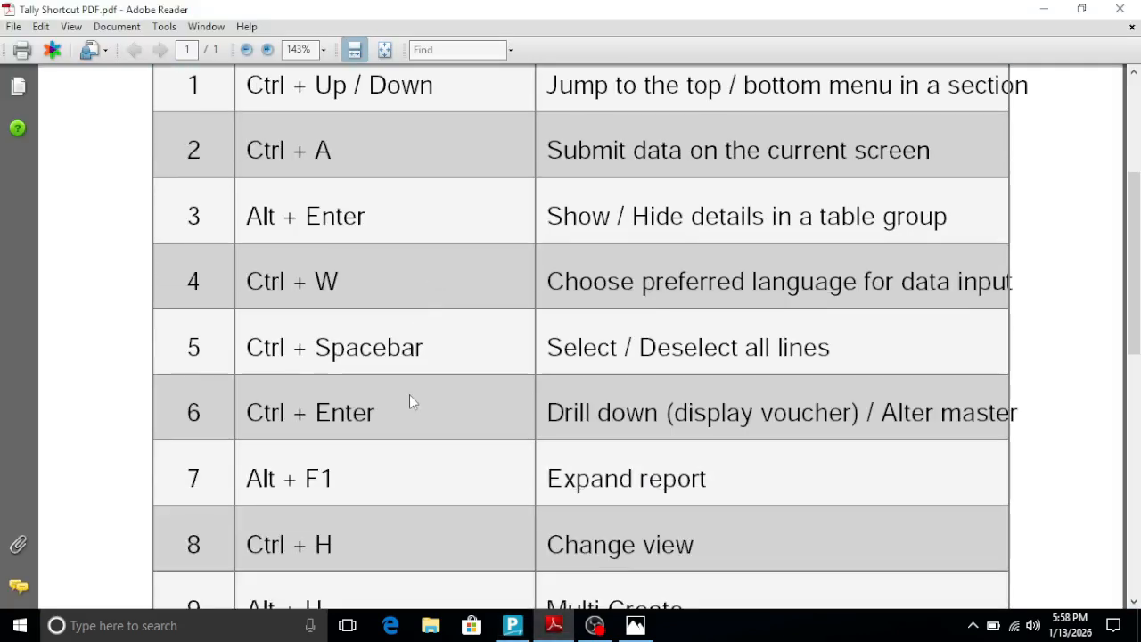
pyautogui.scroll(-2, 409, 395)
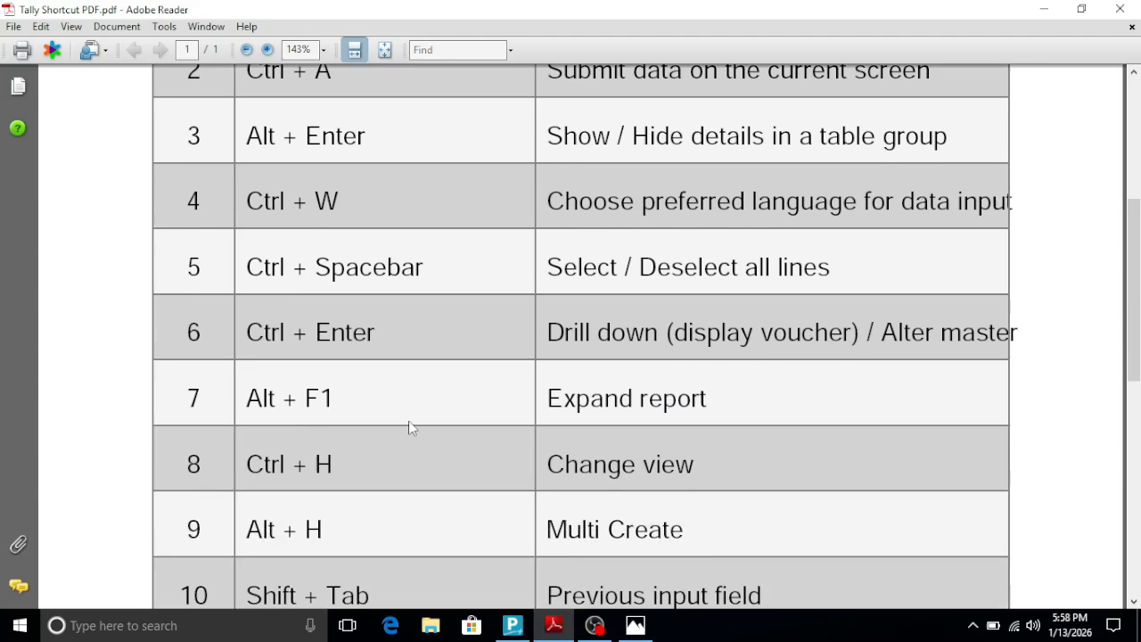
pyautogui.click(635, 625)
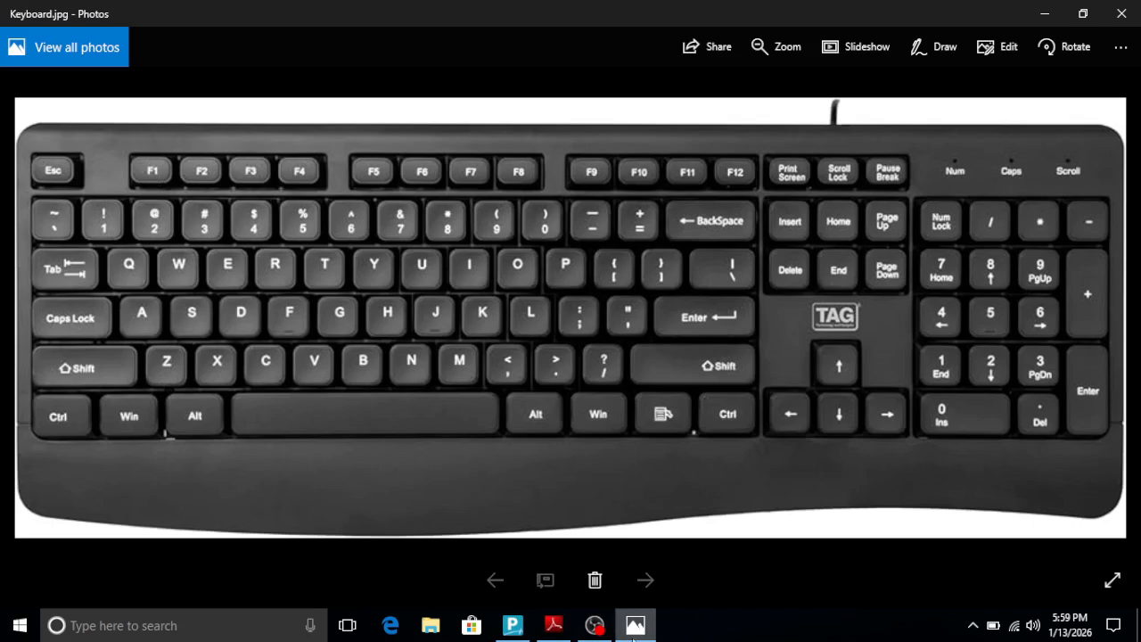
pyautogui.click(514, 629)
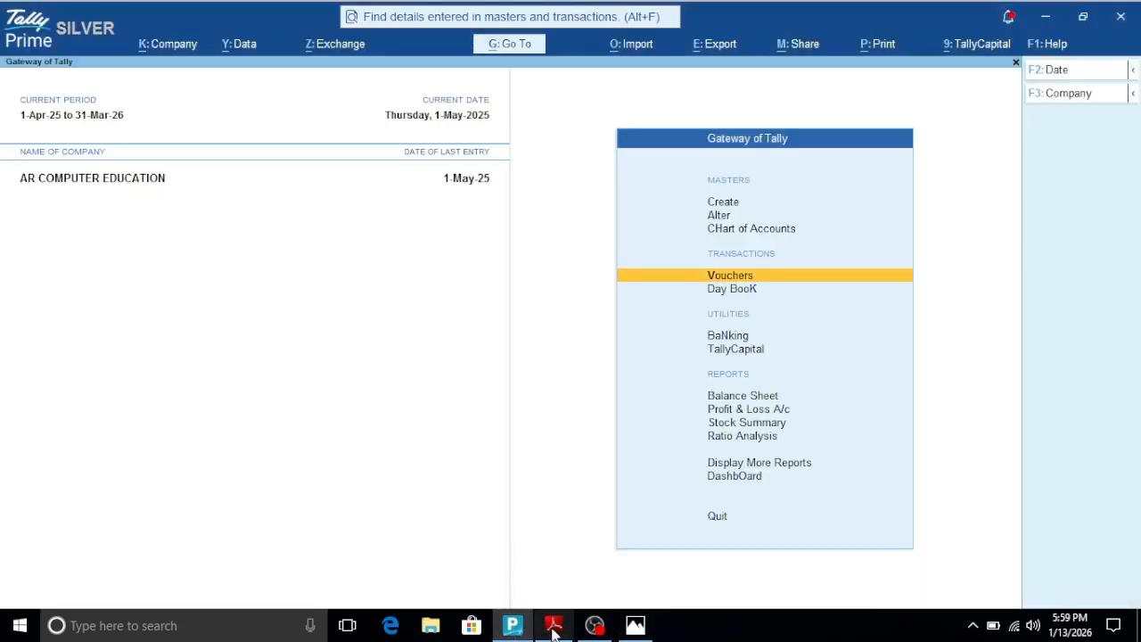
pyautogui.click(554, 625)
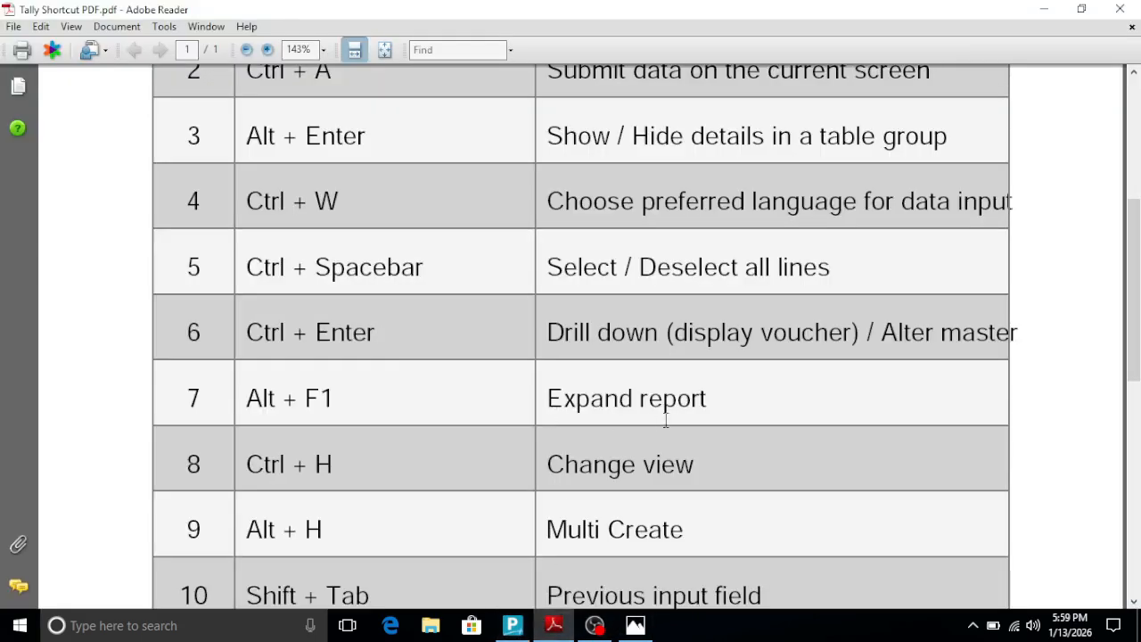
pyautogui.click(519, 630)
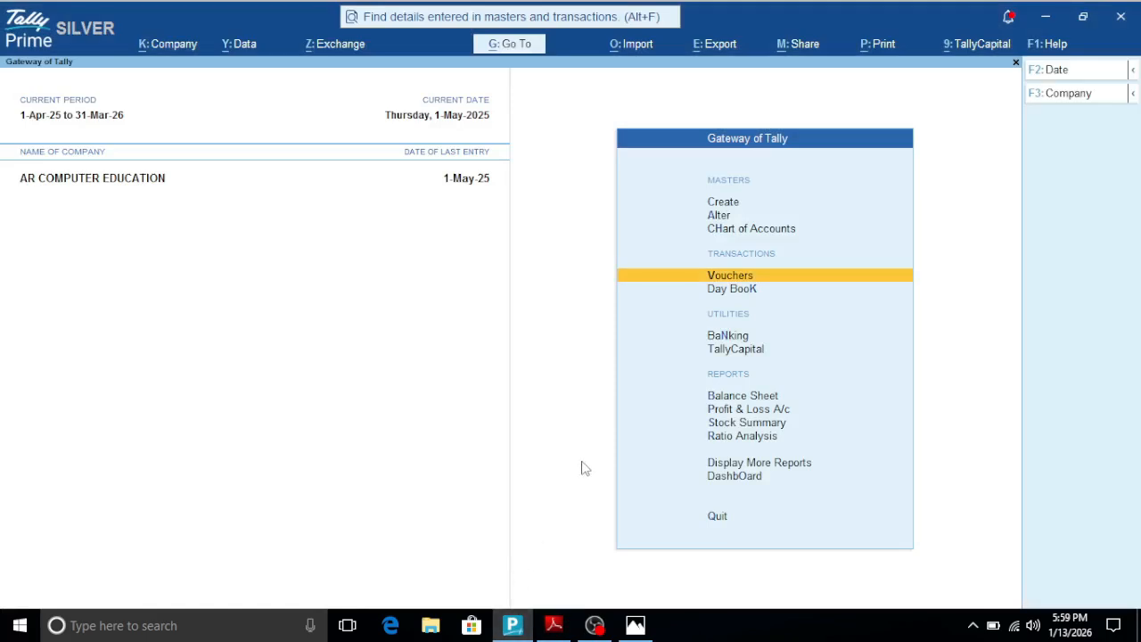
# - View the Balance Sheet expanded to its detailed form, and close the report
pyautogui.press('Down')
pyautogui.press('Down')
pyautogui.press('Down')
pyautogui.press('Down')
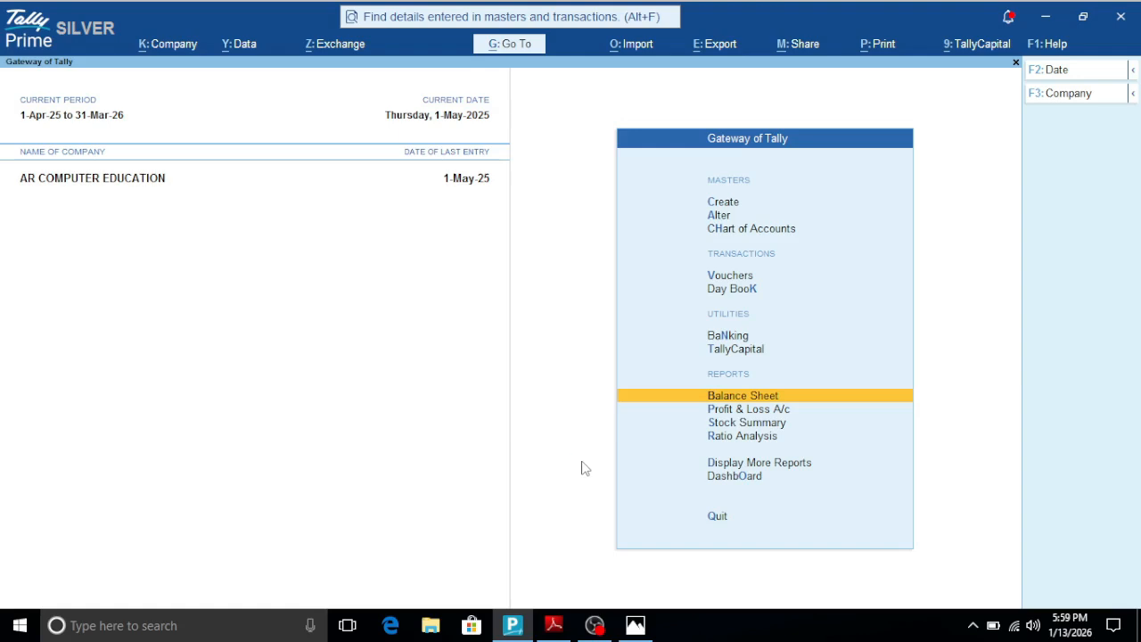
pyautogui.press('Return')
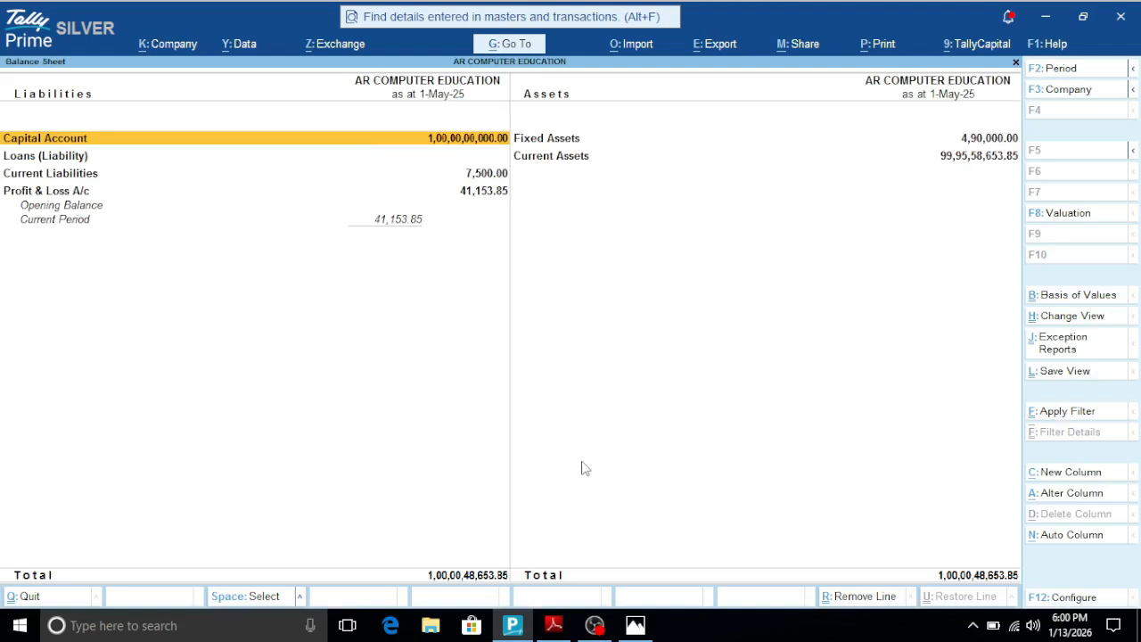
pyautogui.hotkey('alt', 'F5')
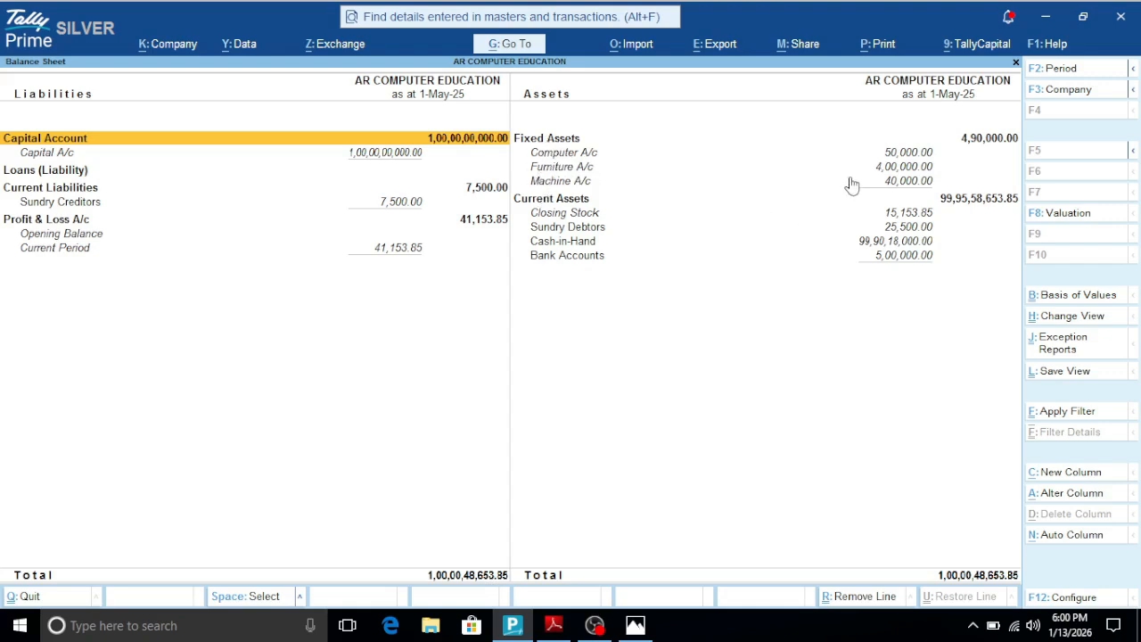
pyautogui.press('Escape')
pyautogui.press('Escape')
pyautogui.press('Escape')
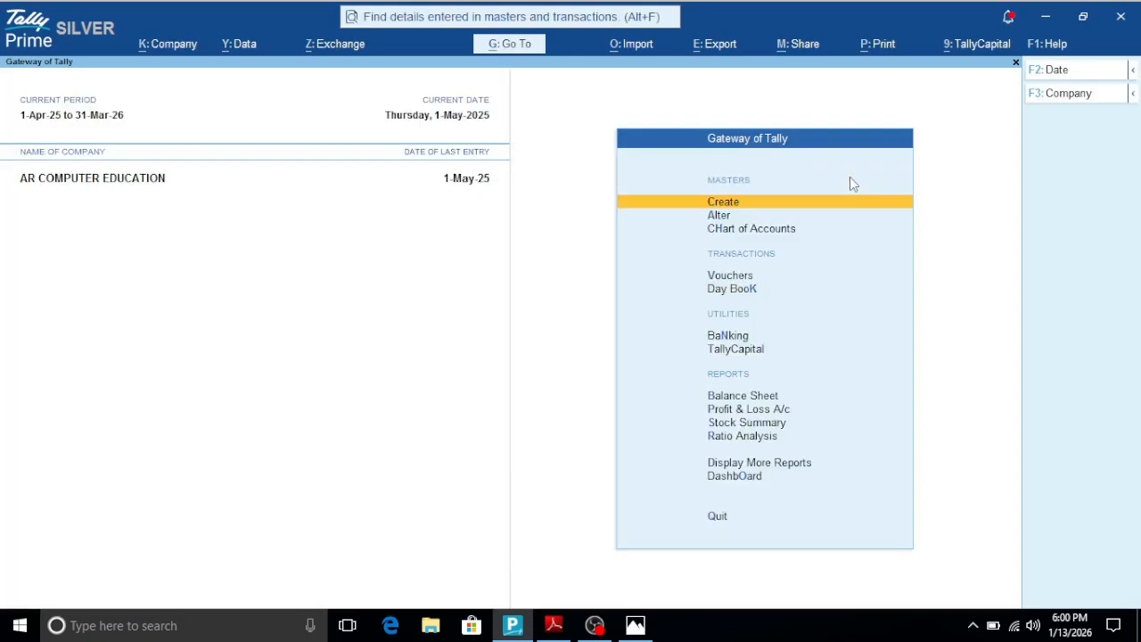
# - View the Profit & Loss A/c expanded to its detailed form, and close the report
pyautogui.press('Down')
pyautogui.press('Down')
pyautogui.press('Down')
pyautogui.press('Down')
pyautogui.press('Down')
pyautogui.press('Down')
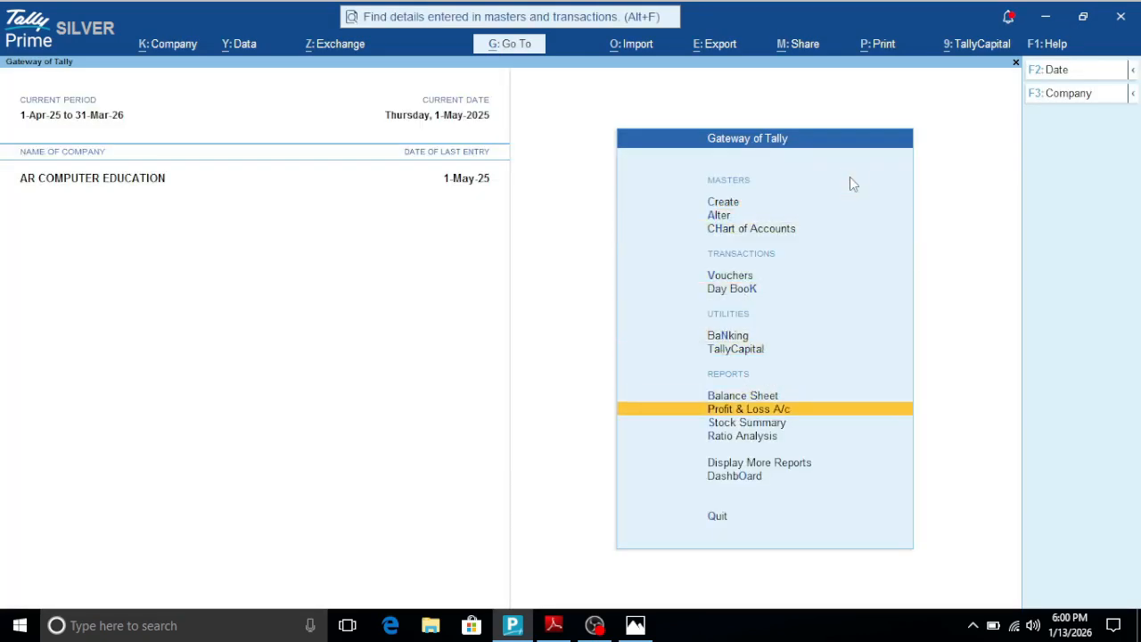
pyautogui.press('Return')
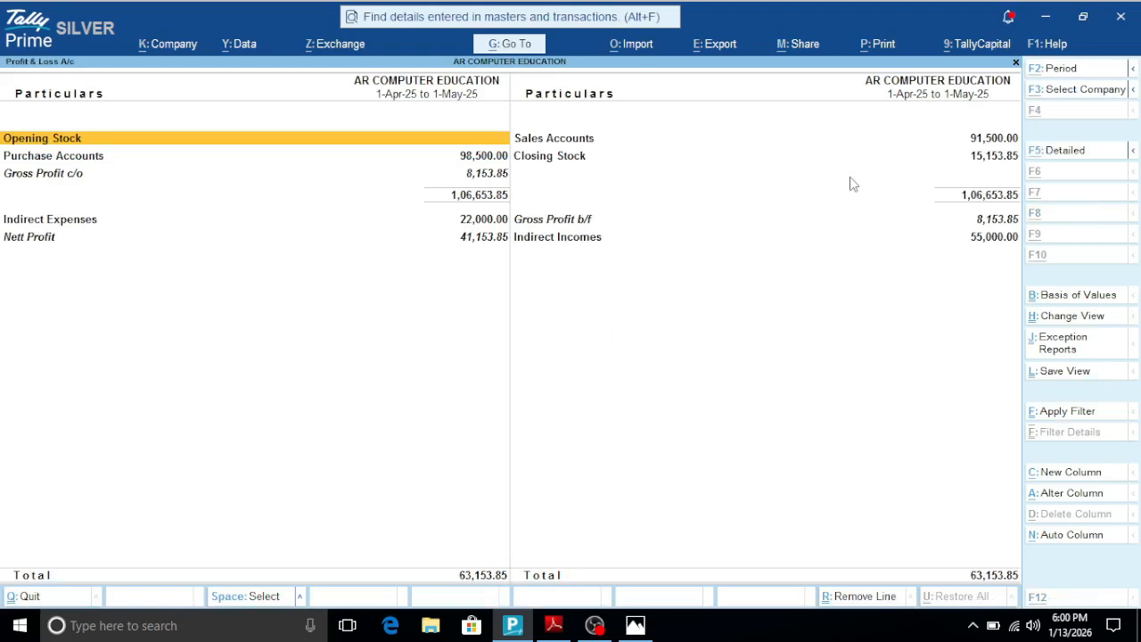
pyautogui.hotkey('alt', 'F5')
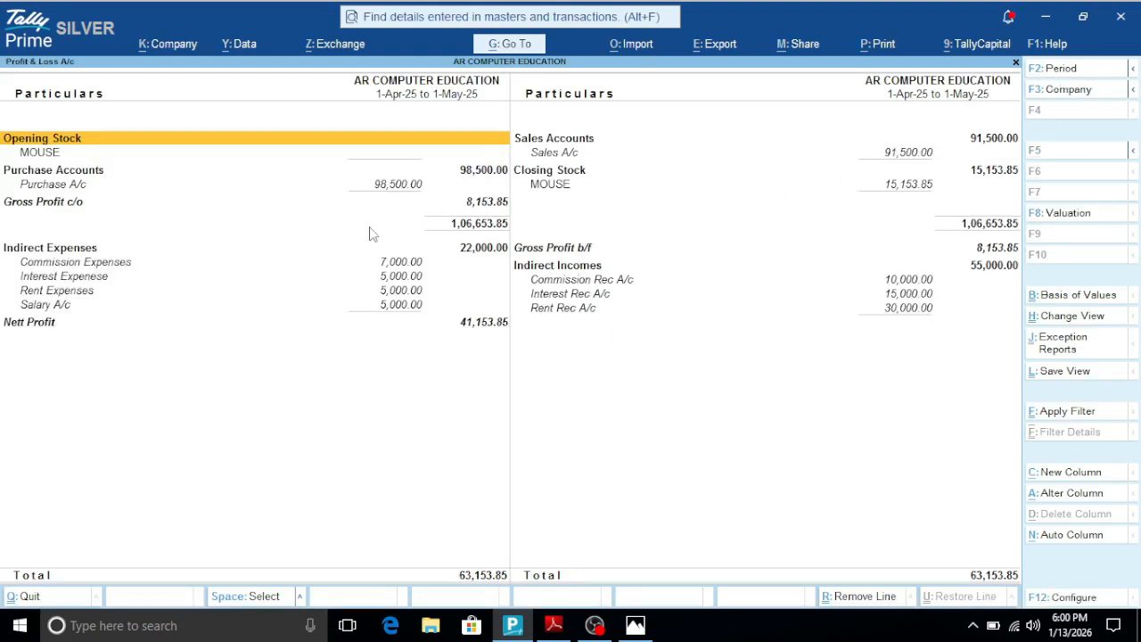
pyautogui.press('Escape')
# - View the Stock Summary with the MOUSE group expanded to its items, and close the report
pyautogui.press('Down')
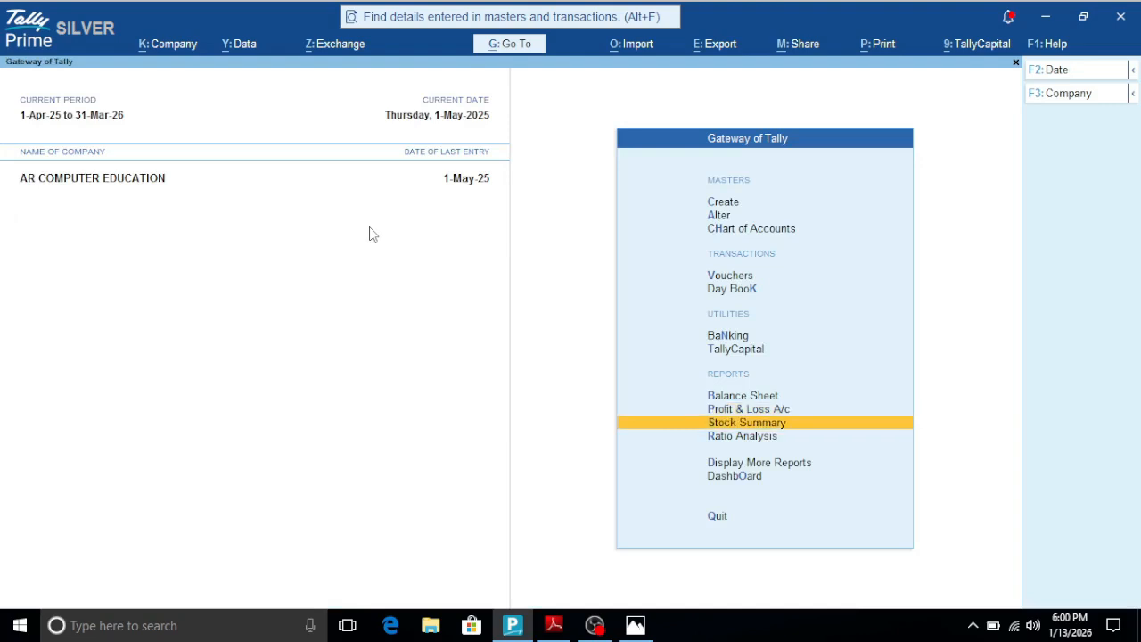
pyautogui.press('Return')
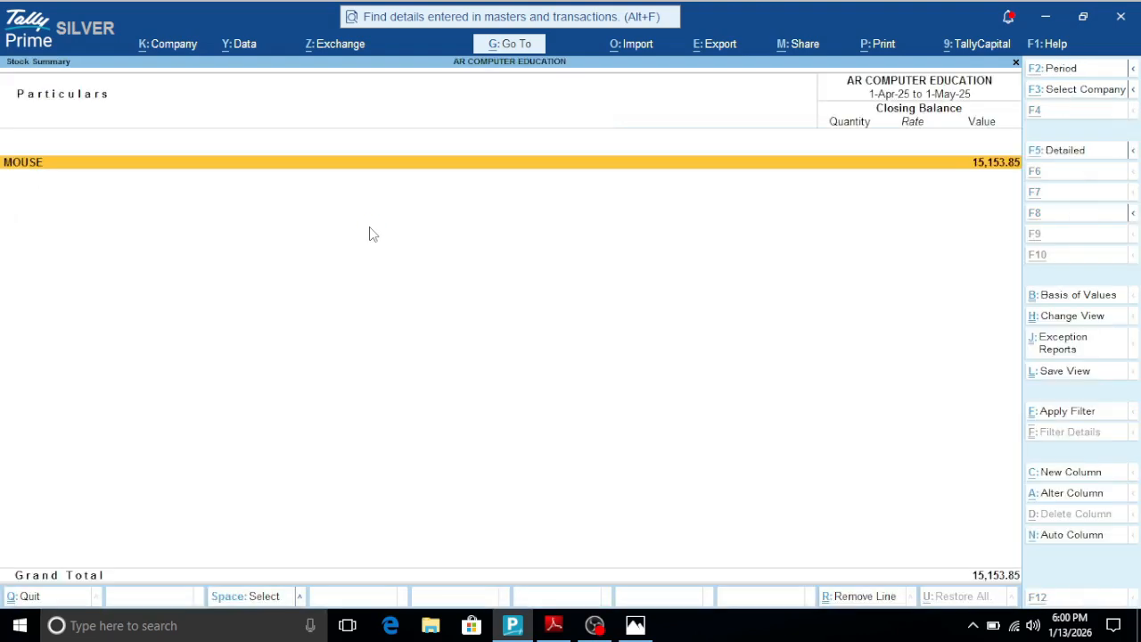
pyautogui.hotkey('alt', 'F5')
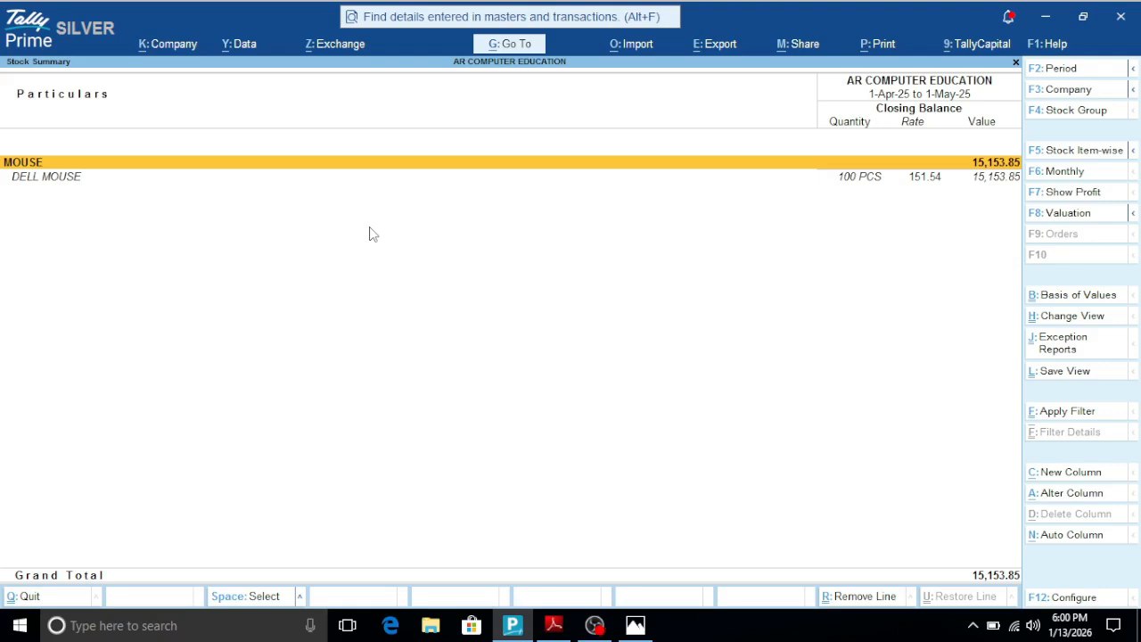
pyautogui.press('Escape')
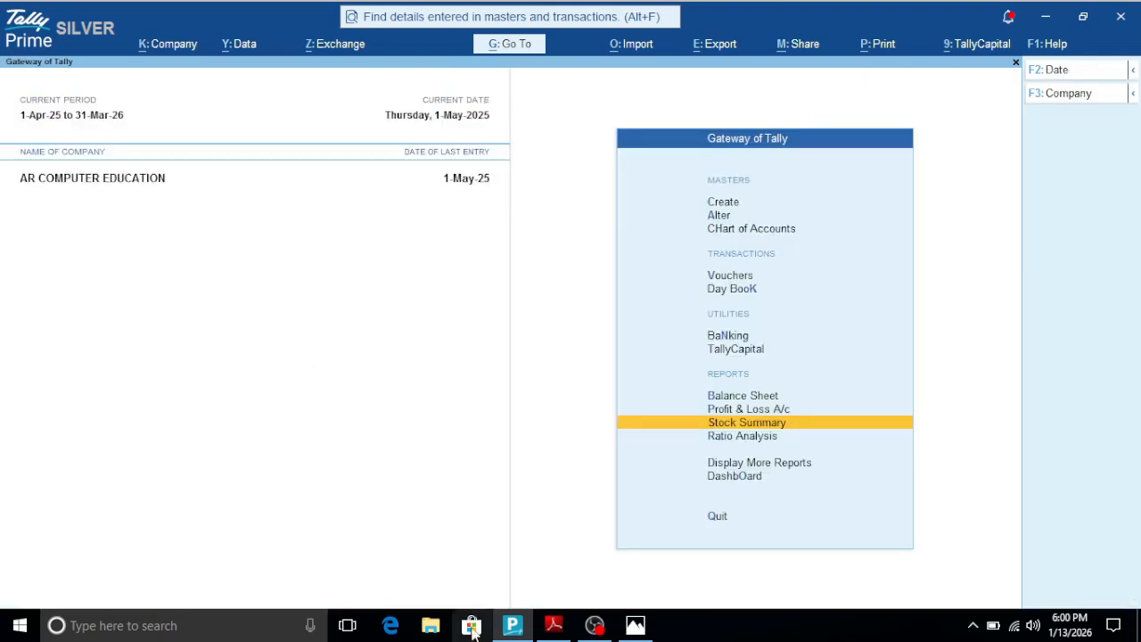
# - Look up the Change view shortcut in the PDF list and the keyboard picture, and return to Tally Prime
pyautogui.click(554, 625)
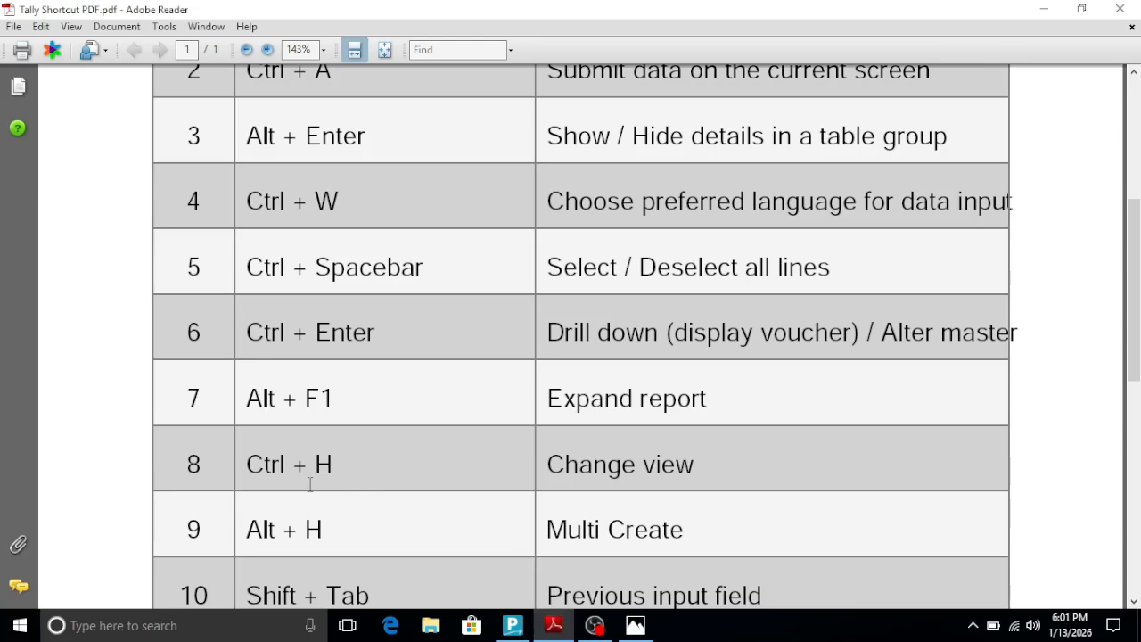
pyautogui.click(636, 625)
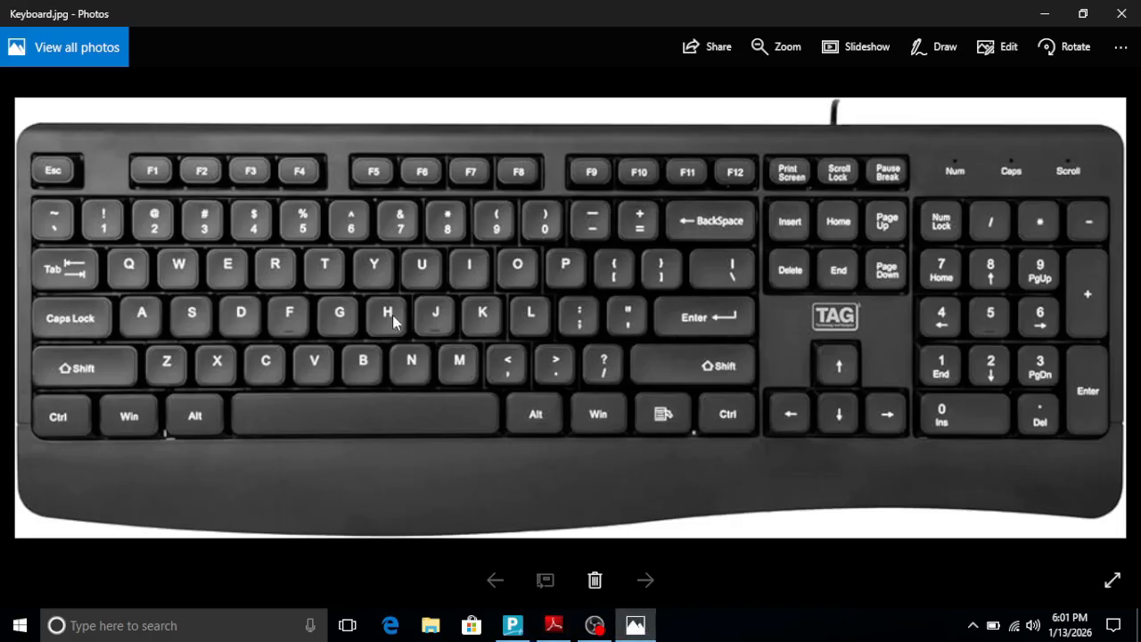
pyautogui.click(1043, 14)
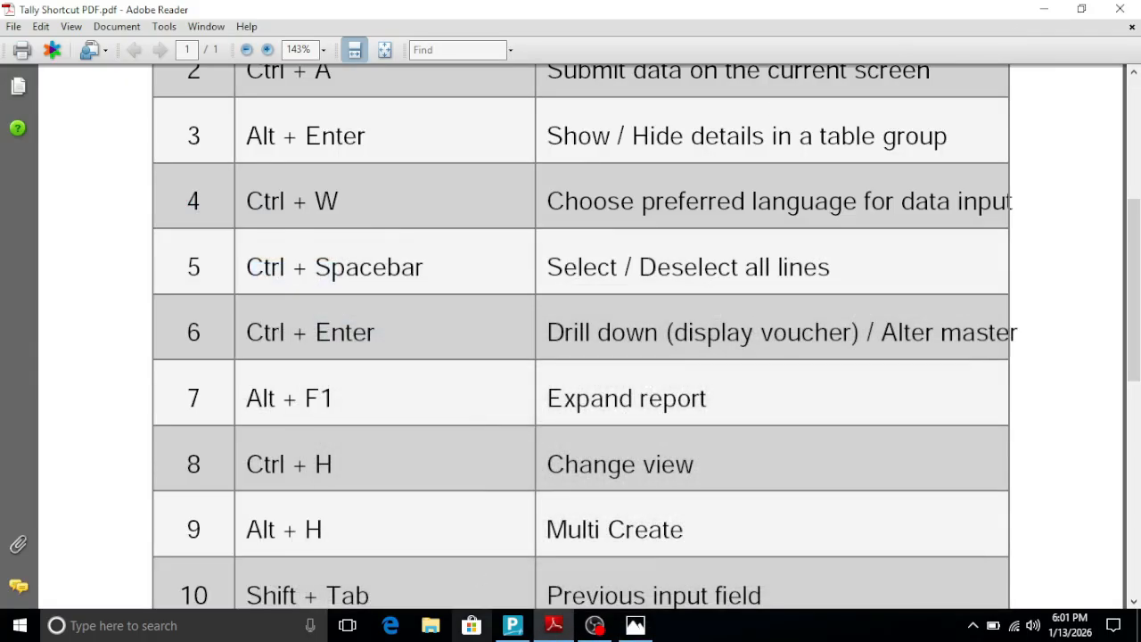
pyautogui.click(512, 625)
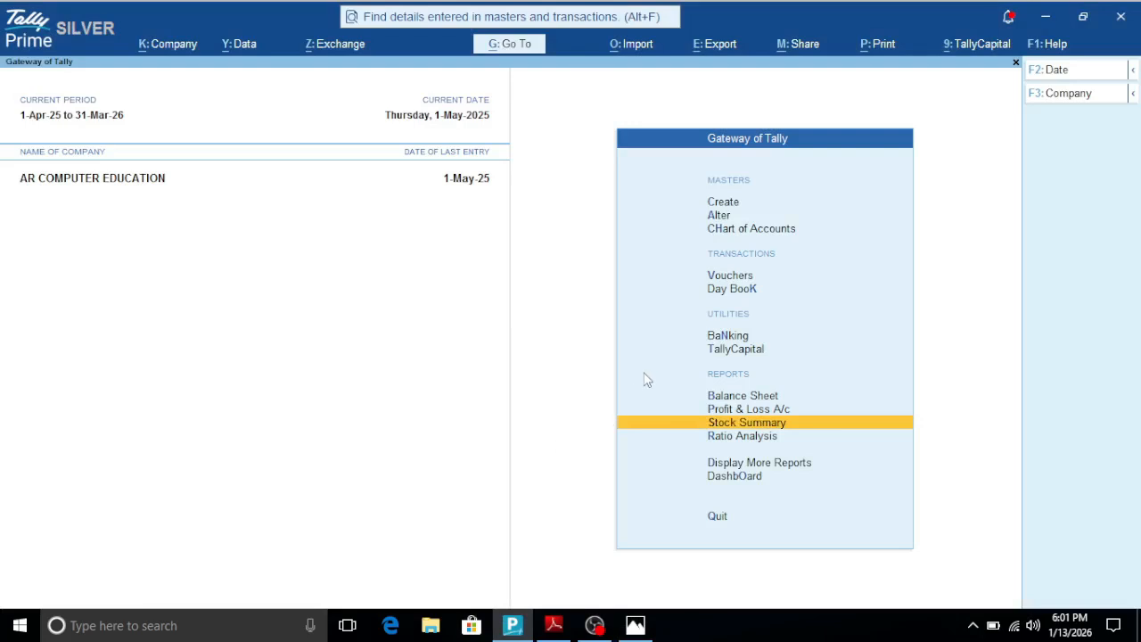
# - Open voucher creation from the Gateway of Tally and switch the voucher type to Payment
pyautogui.press('Up')
pyautogui.press('Up')
pyautogui.press('Up')
pyautogui.press('Up')
pyautogui.press('Up')
pyautogui.press('Up')
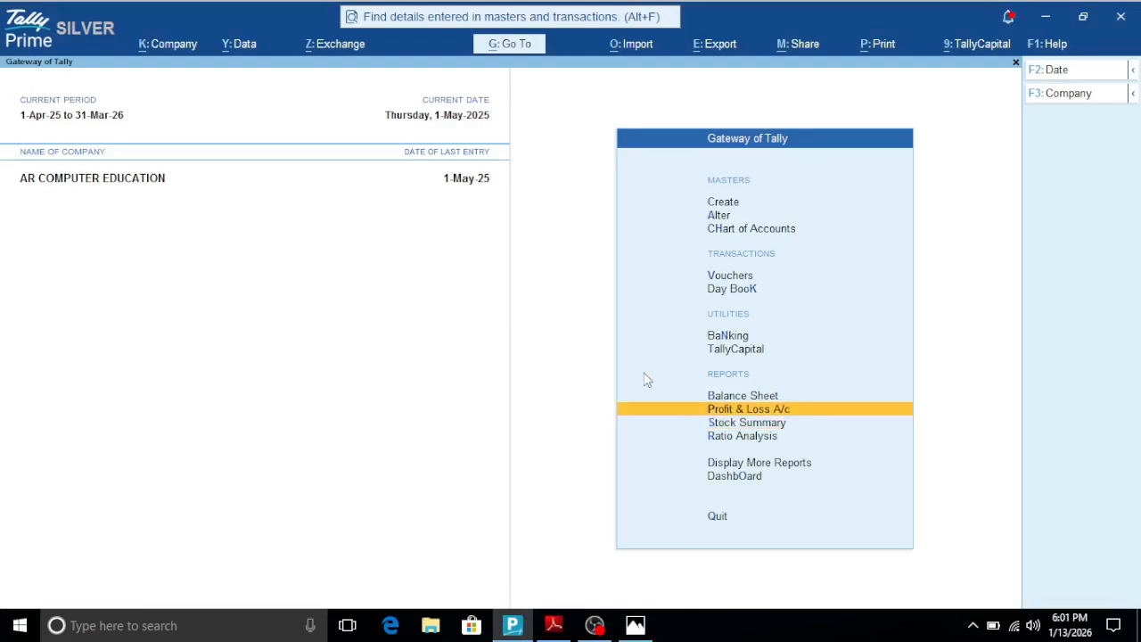
pyautogui.press('Return')
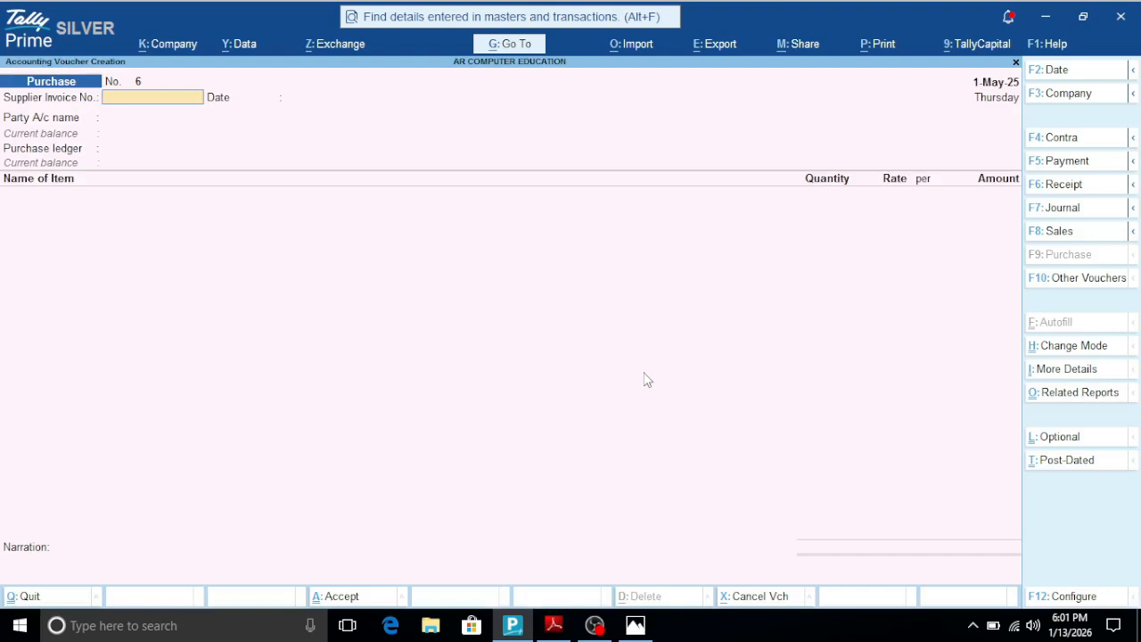
pyautogui.press('F4')
pyautogui.press('F5')
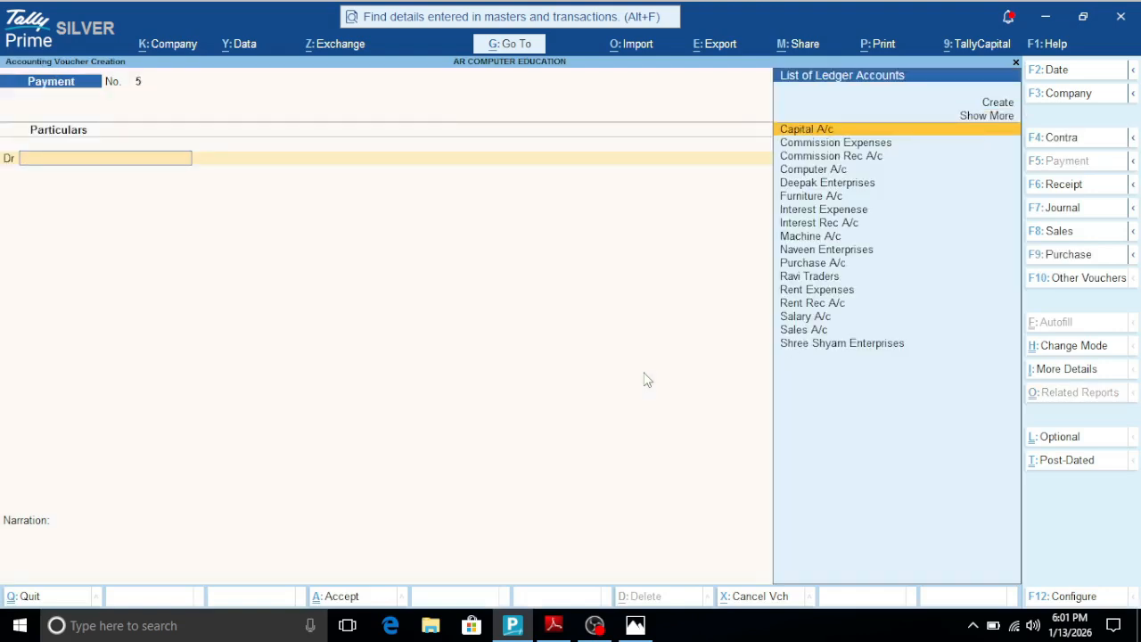
# - Switch to a Receipt voucher and choose Double Entry as its voucher mode
pyautogui.press('F6')
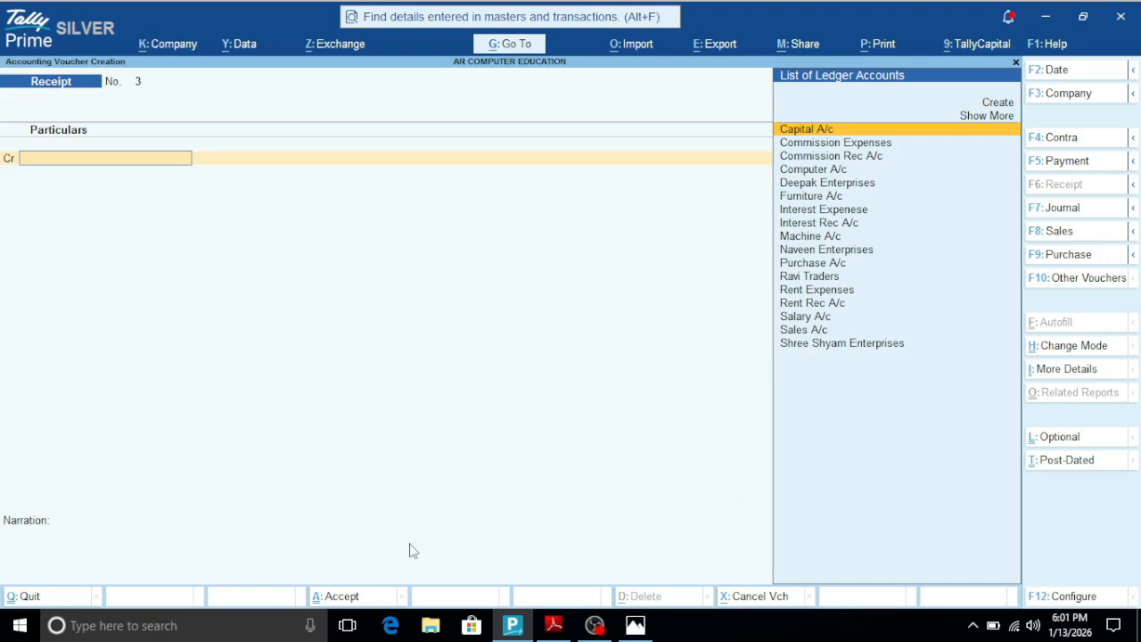
pyautogui.hotkey('ctrl', 'h')
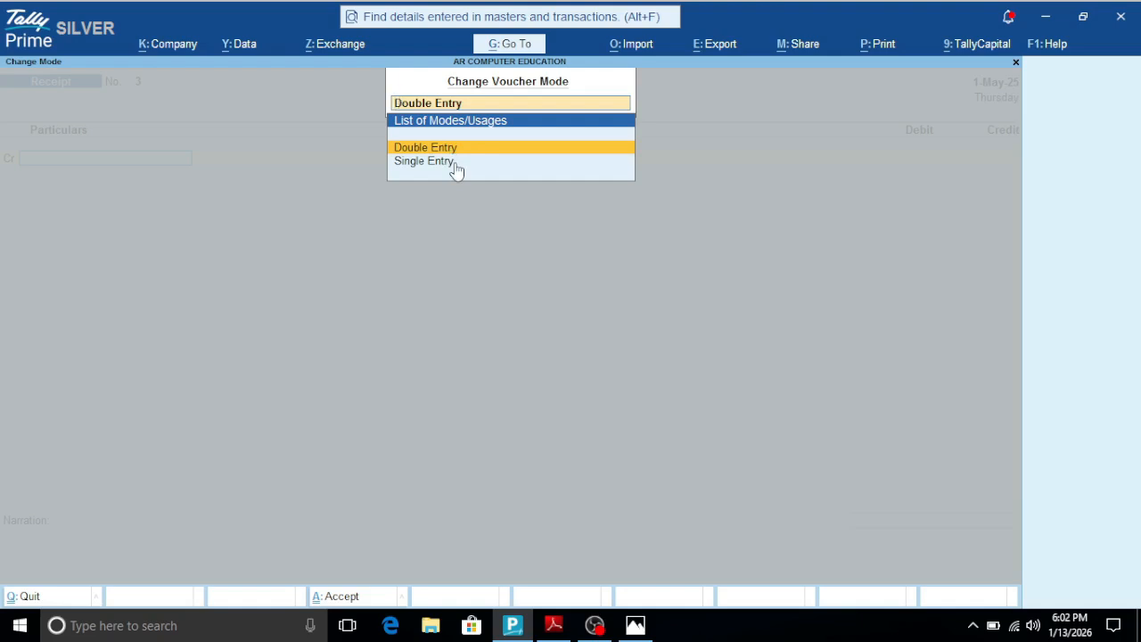
pyautogui.press('Return')
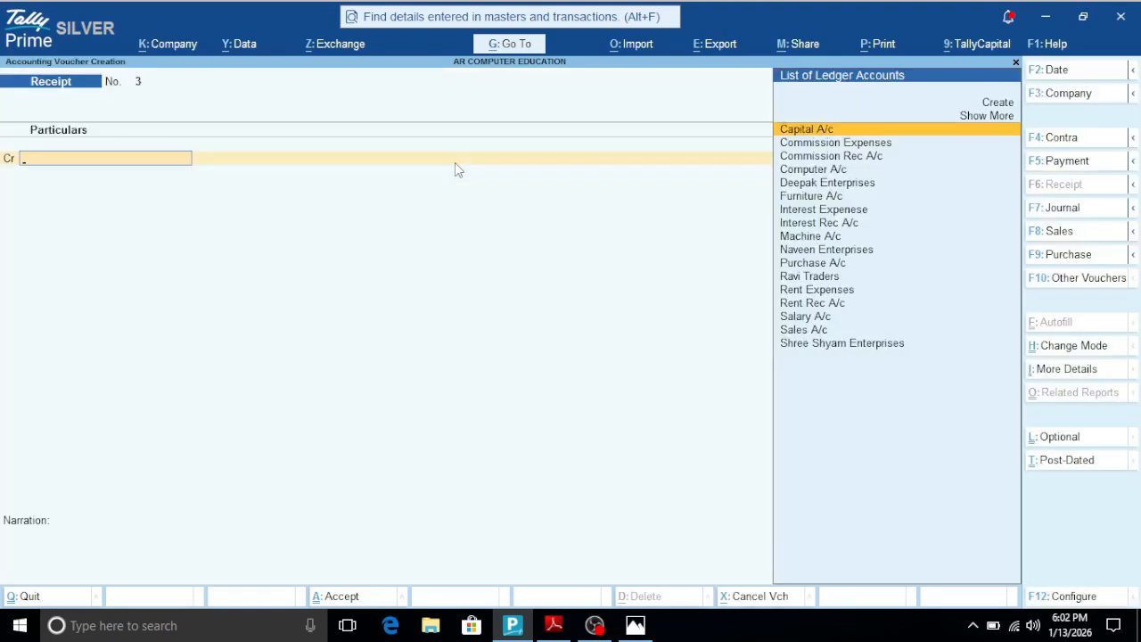
# - Switch to a Purchase voucher and choose Item Invoice as its voucher mode
pyautogui.press('F9')
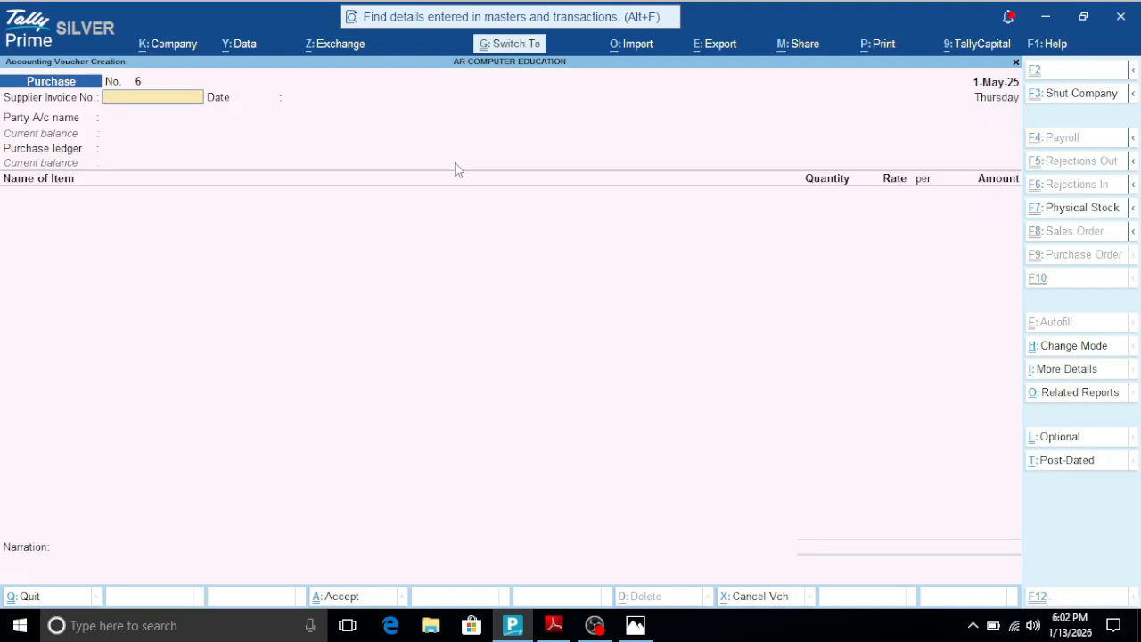
pyautogui.hotkey('ctrl', 'h')
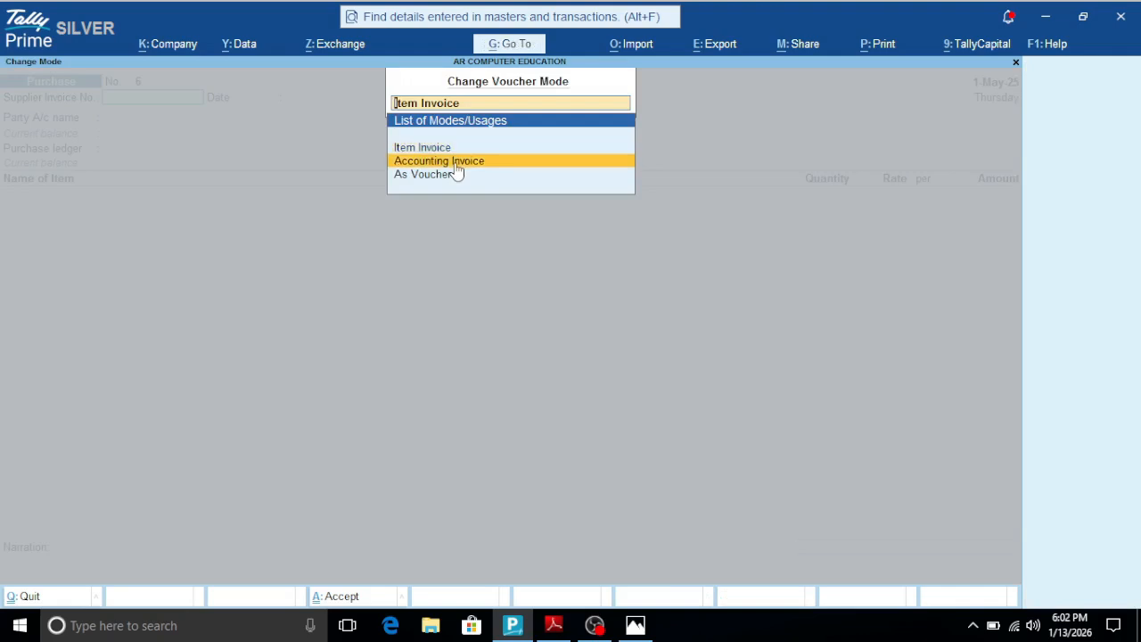
pyautogui.press('Up')
pyautogui.press('Return')
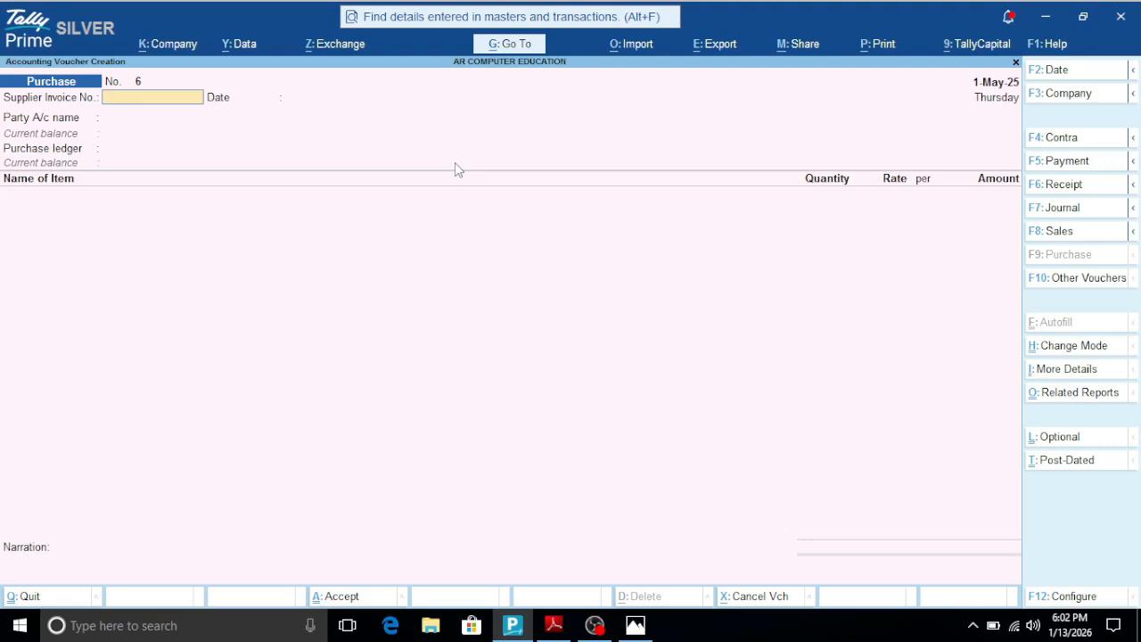
# - Switch to a Journal voucher, and quit voucher creation back to the Gateway of Tally
pyautogui.click(1076, 210)
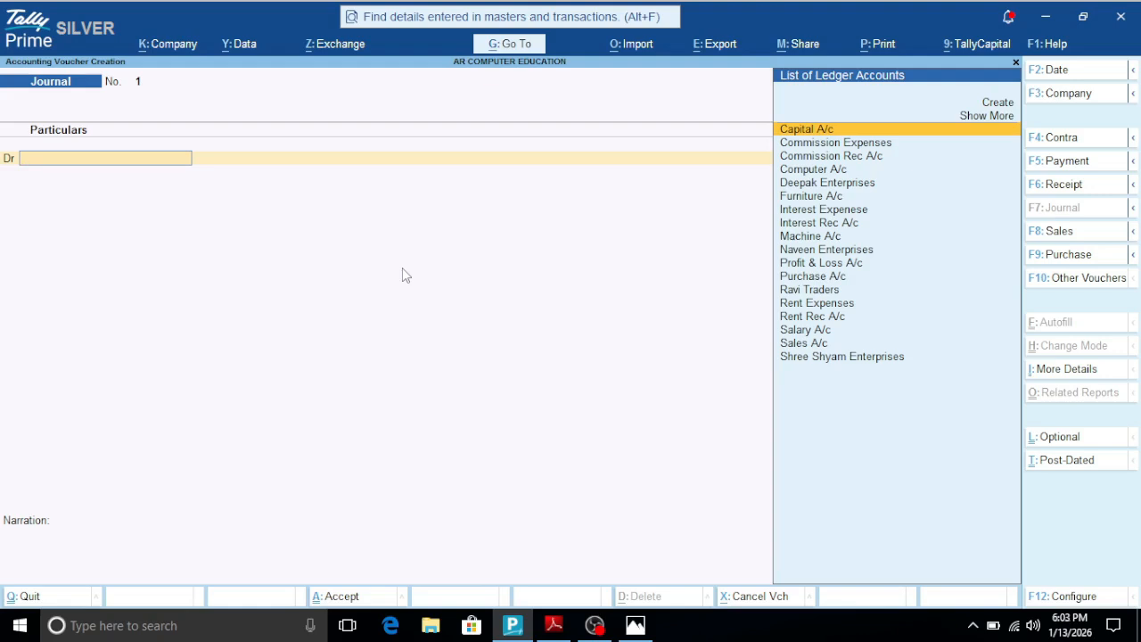
pyautogui.press('Escape')
pyautogui.press('y')
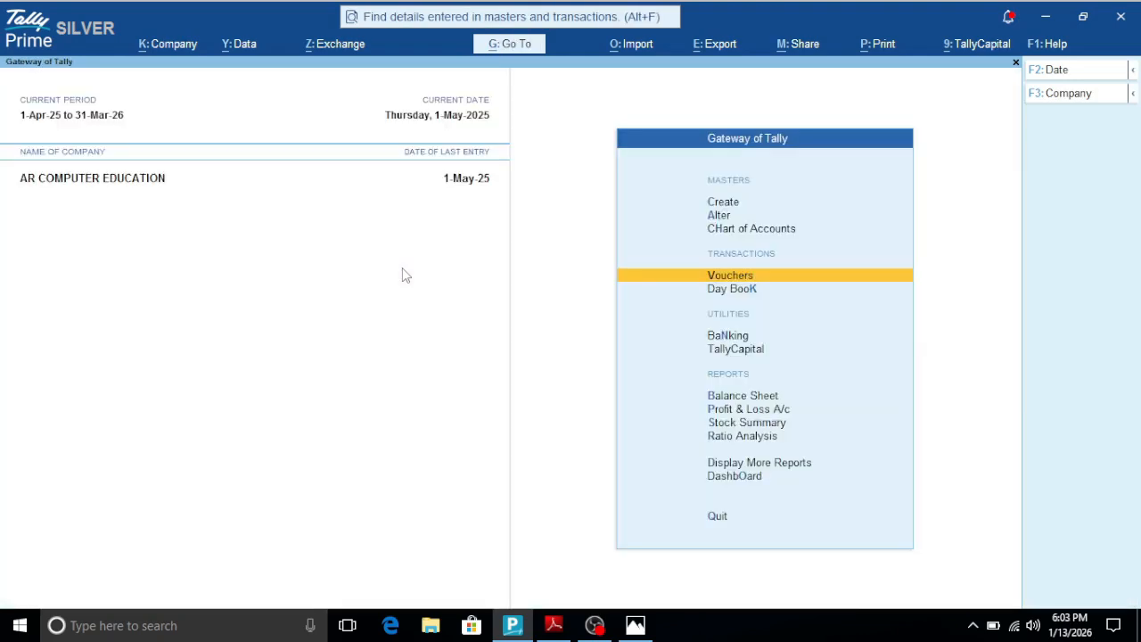
# - Check the Multi Create shortcut in the Tally Shortcut PDF and its keys in the keyboard picture, and return to Tally Prime
pyautogui.click(554, 625)
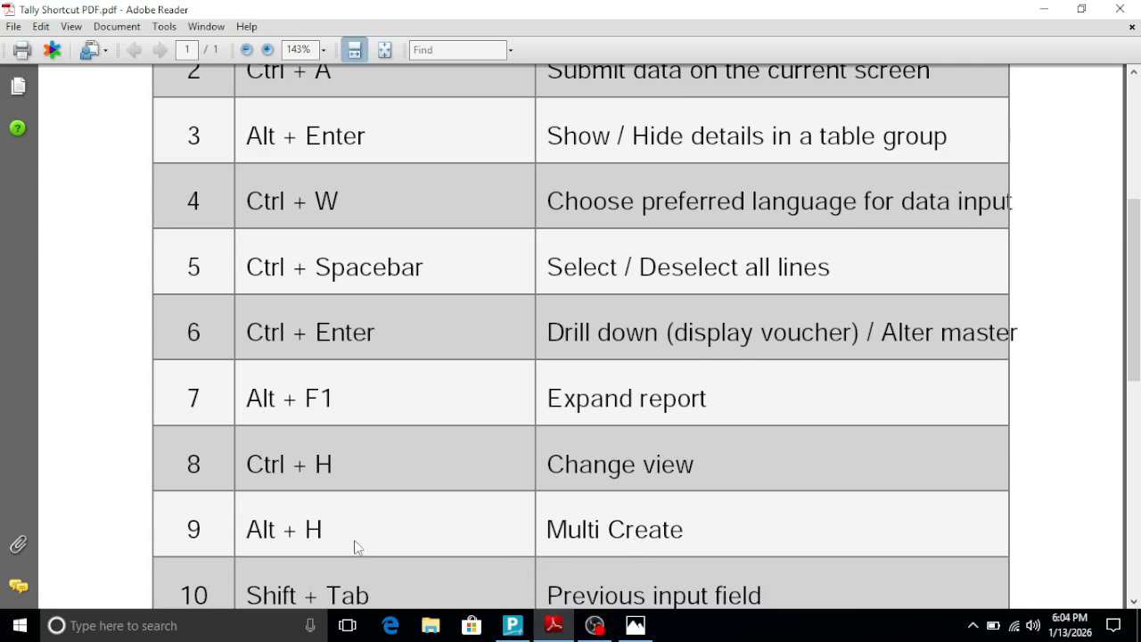
pyautogui.click(636, 625)
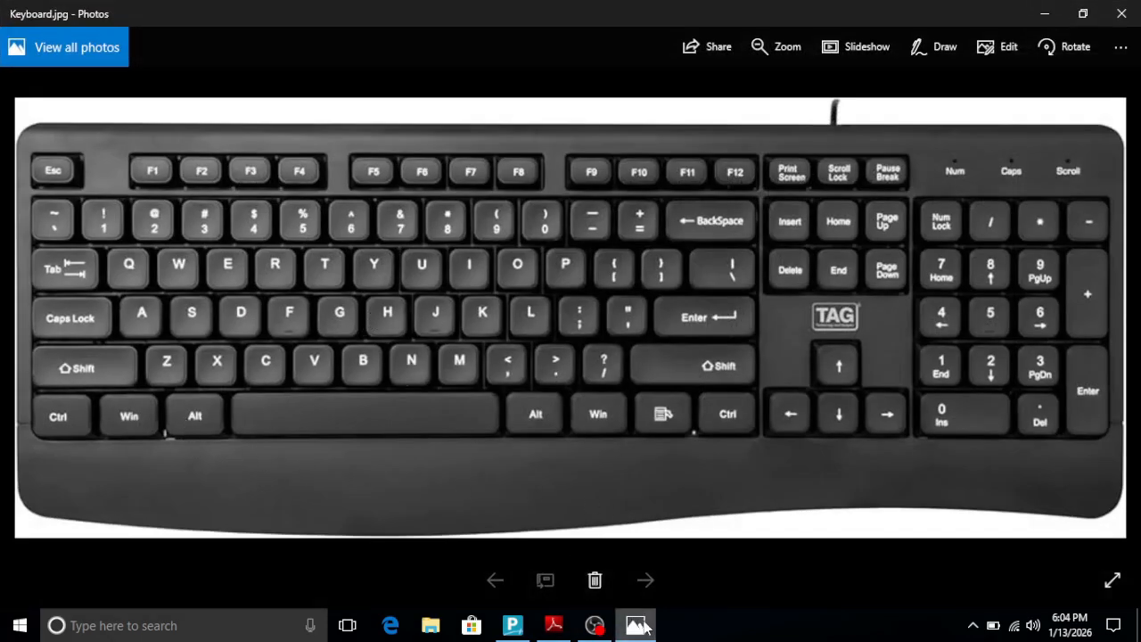
pyautogui.click(542, 628)
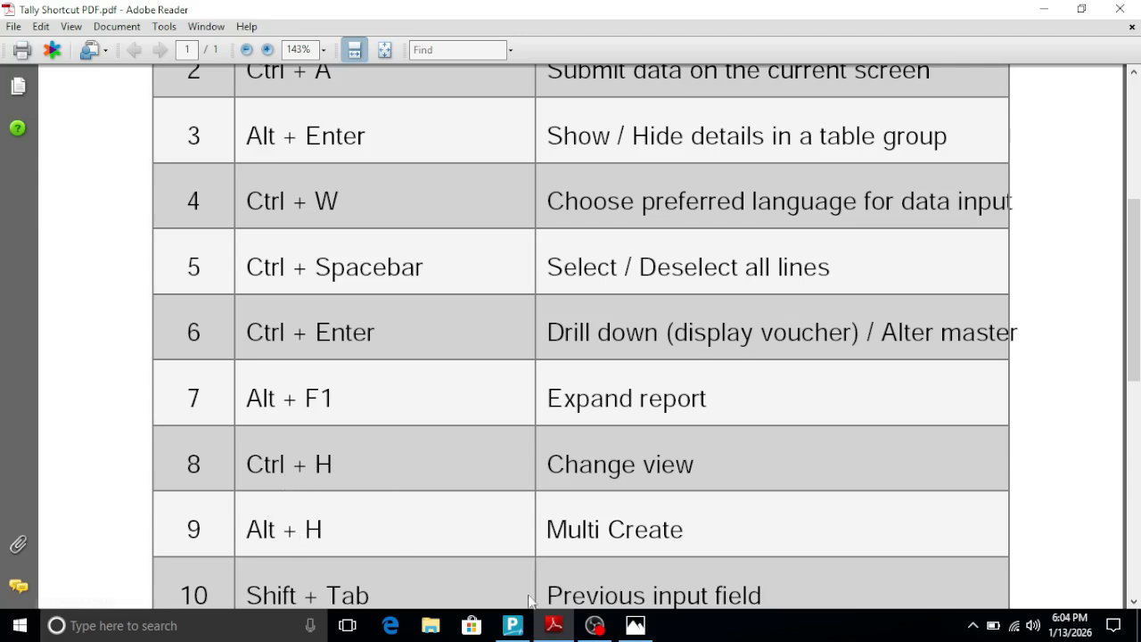
pyautogui.click(513, 625)
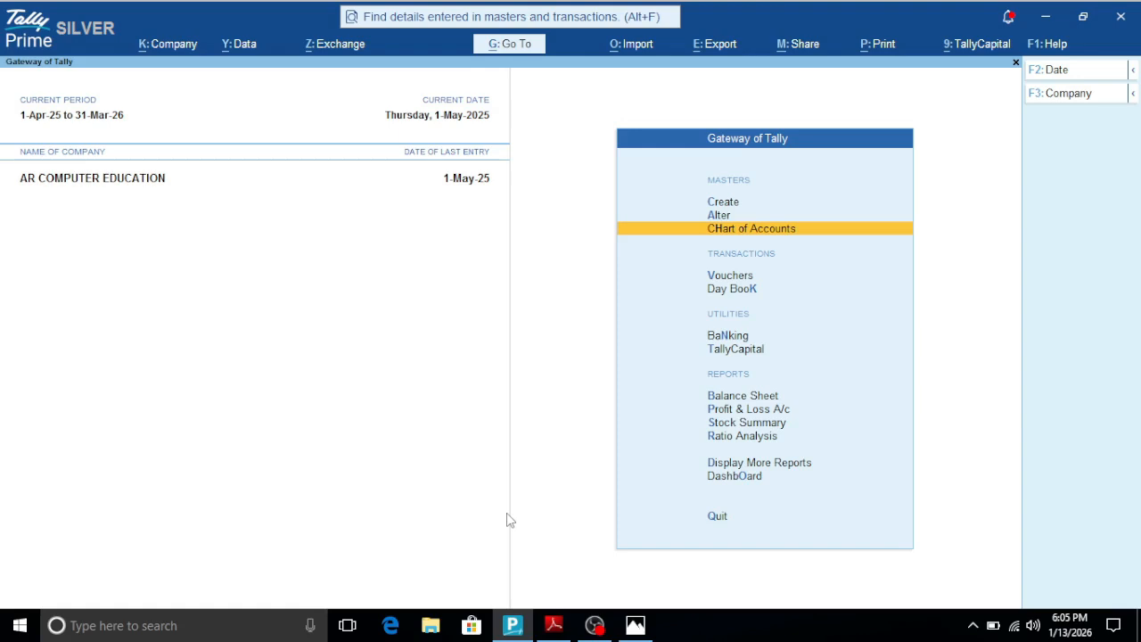
# - Open the ledger list in the Chart of Accounts and start Multi Create for ledgers
pyautogui.press('Return')
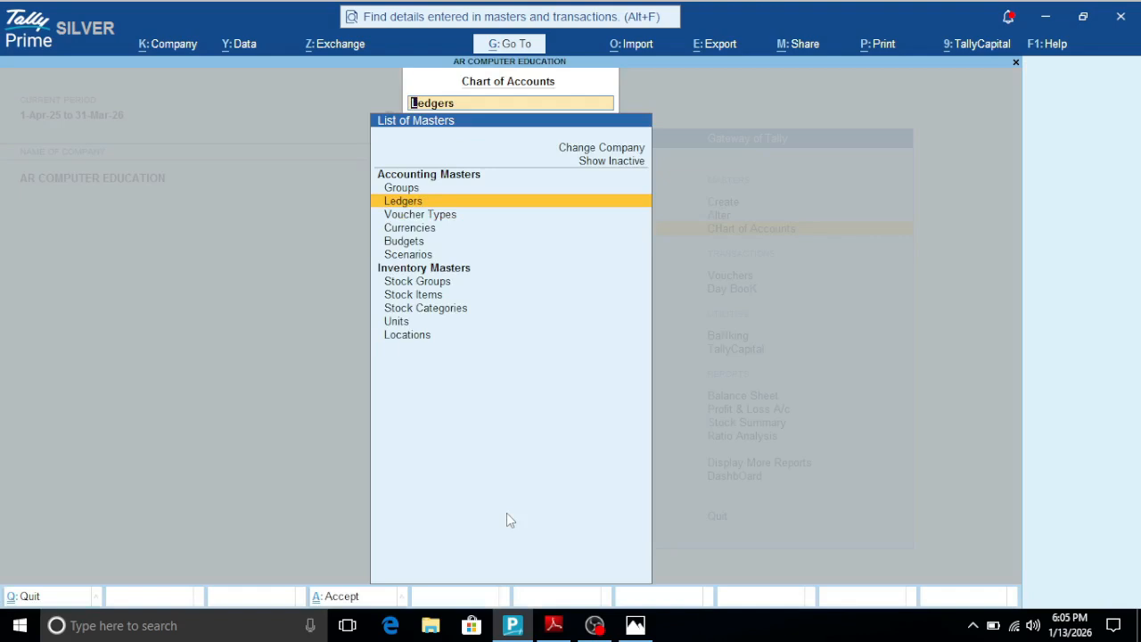
pyautogui.press('Return')
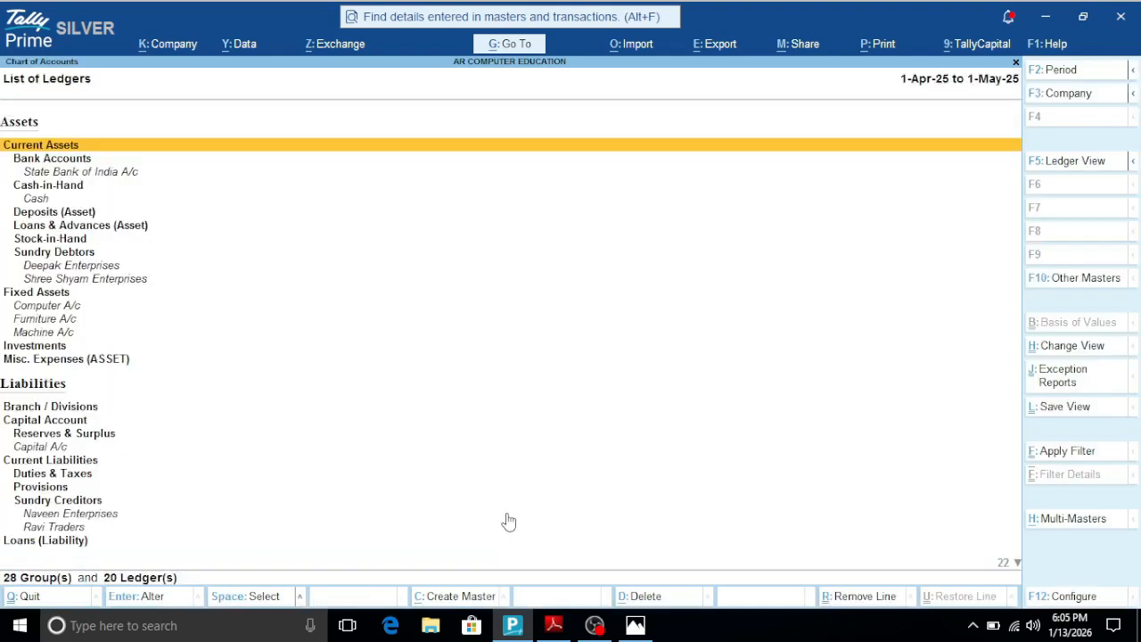
pyautogui.hotkey('alt', 'h')
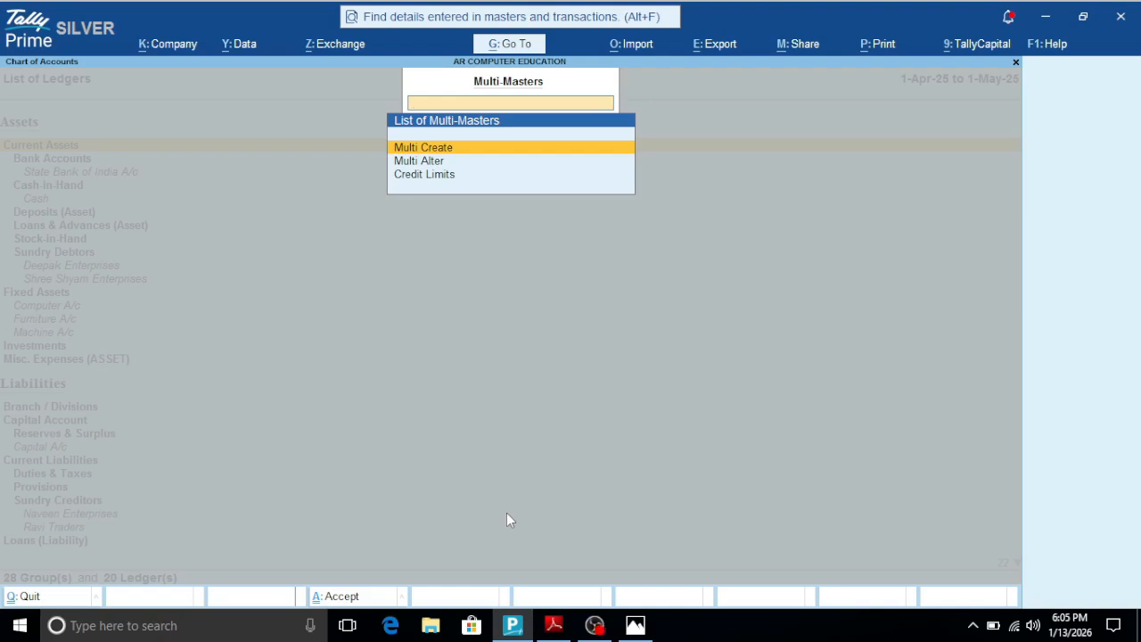
pyautogui.press('Return')
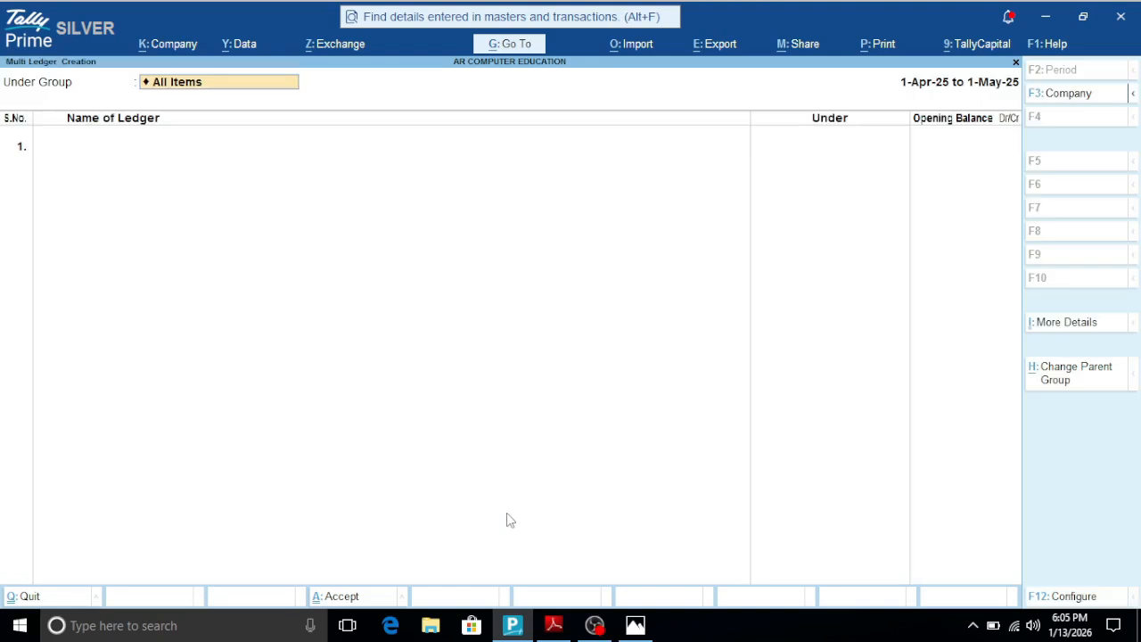
# - Set the group for the new ledgers to Indirect Expenses
pyautogui.press('BackSpace')
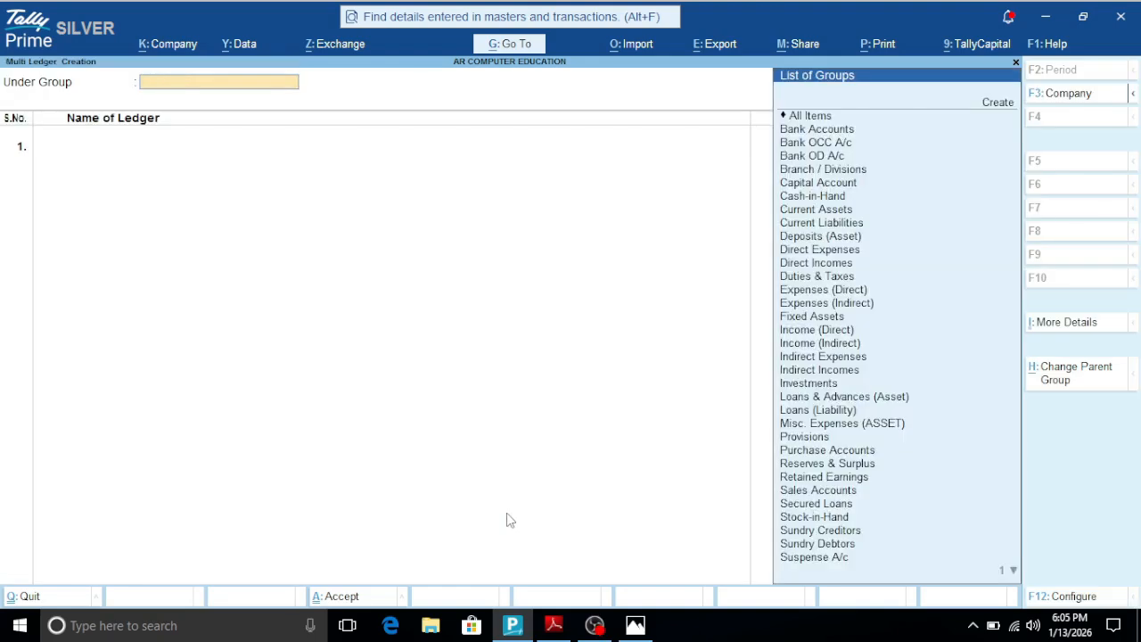
pyautogui.press('Down')
pyautogui.press('Down')
pyautogui.press('Down')
pyautogui.press('Down')
pyautogui.press('Down')
pyautogui.press('Down')
pyautogui.press('Down')
pyautogui.press('Down')
pyautogui.press('Down')
pyautogui.press('Down')
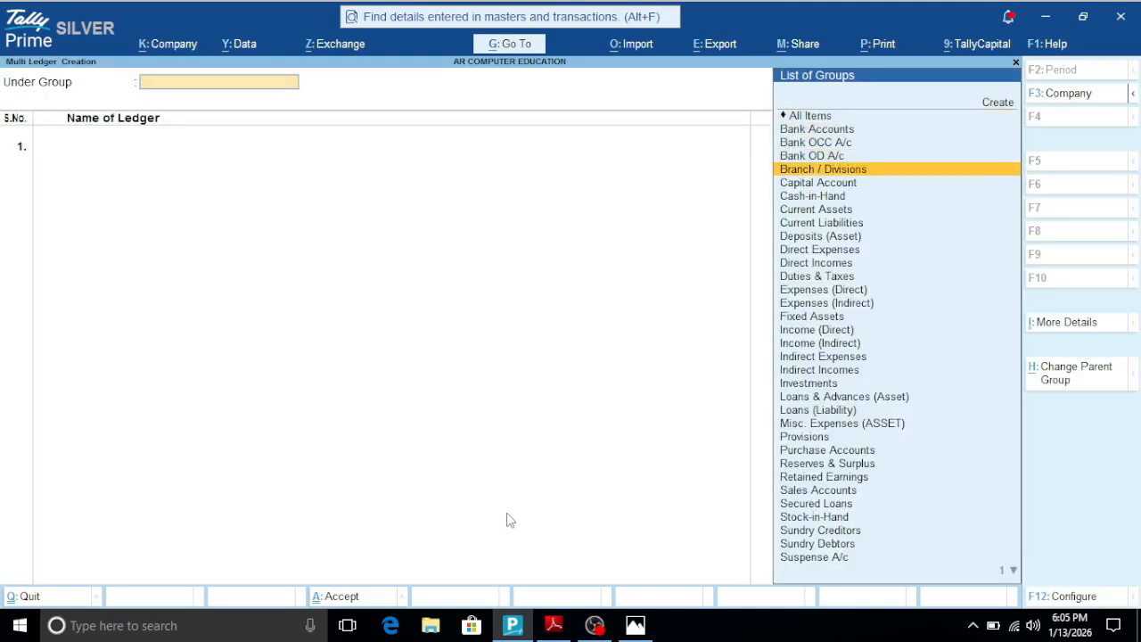
pyautogui.press('Down')
pyautogui.press('Down')
pyautogui.press('Down')
pyautogui.press('Down')
pyautogui.press('Down')
pyautogui.press('Down')
pyautogui.press('Down')
pyautogui.press('Down')
pyautogui.press('Down')
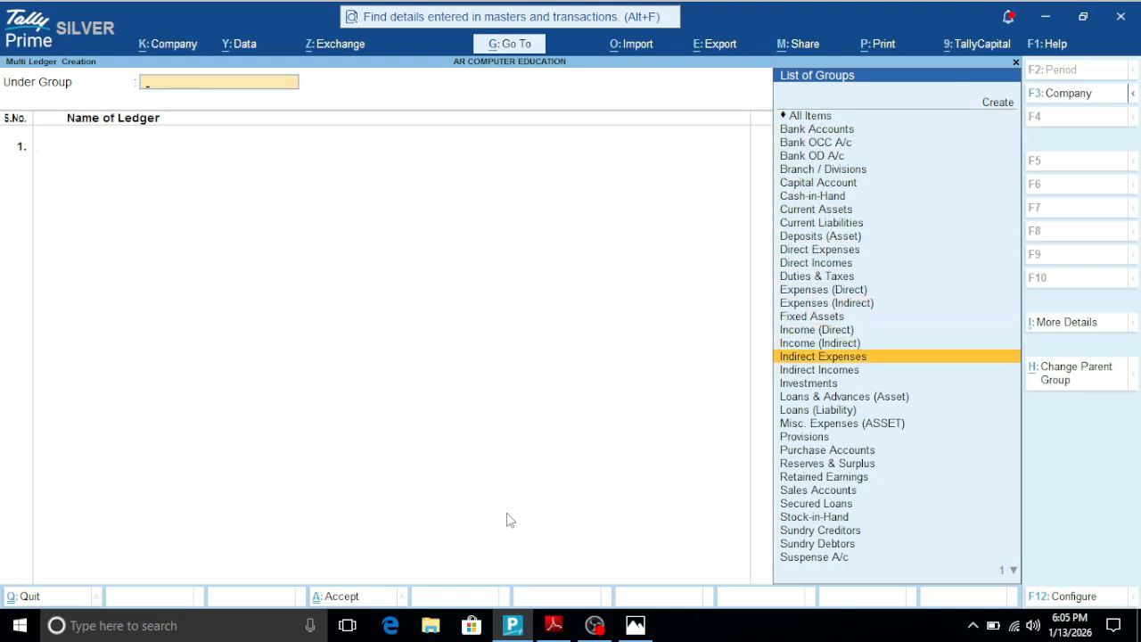
pyautogui.press('Return')
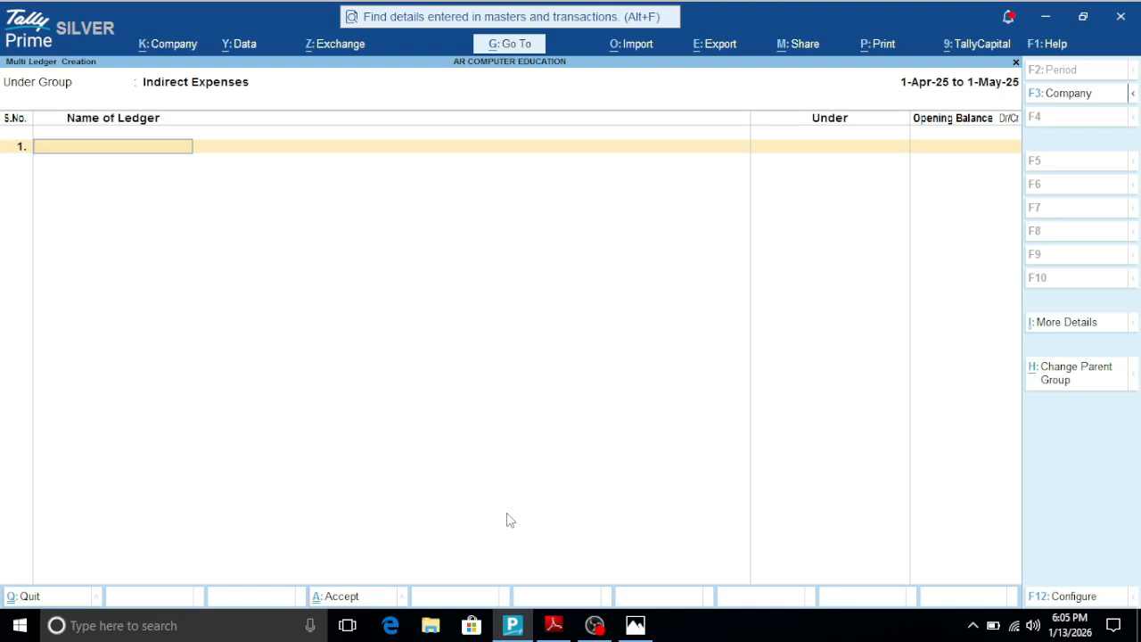
# - Try to enter Rent Expenses as the first ledger under Indirect Expenses
pyautogui.write('Rent Expenses')
pyautogui.press('Return')
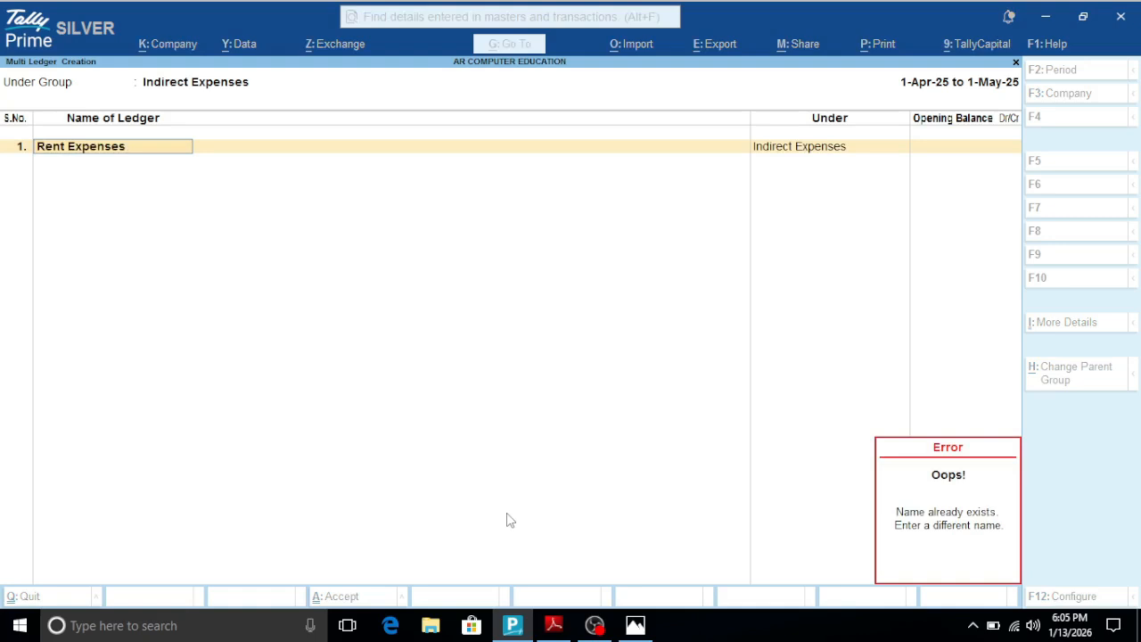
pyautogui.press('Escape')
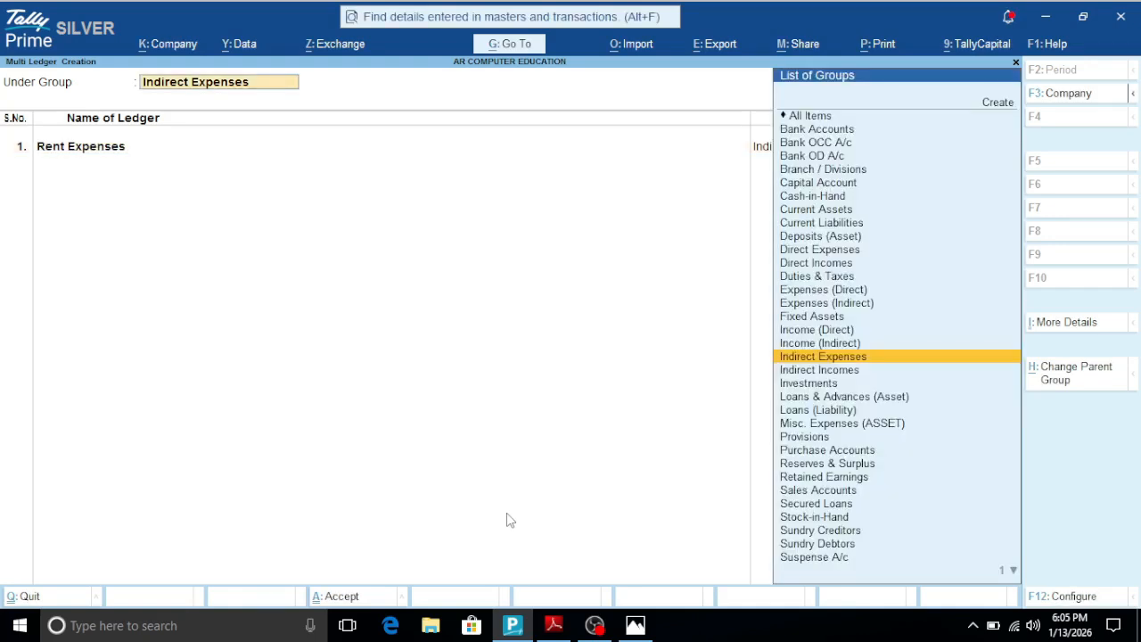
pyautogui.press('BackSpace')
pyautogui.press('BackSpace')
pyautogui.press('BackSpace')
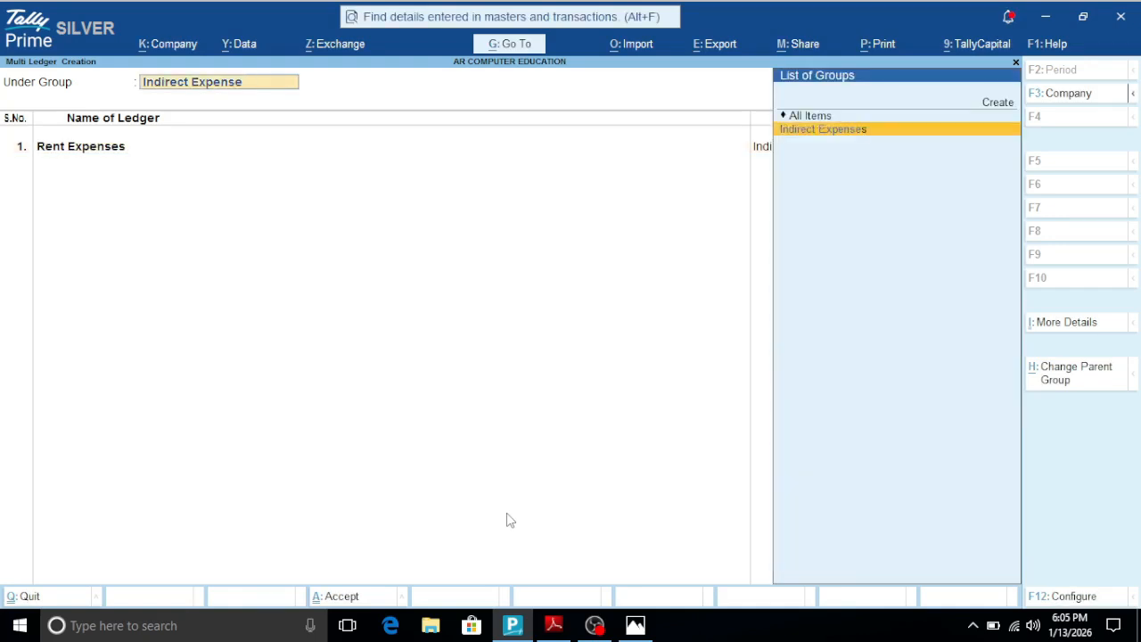
pyautogui.press('Return')
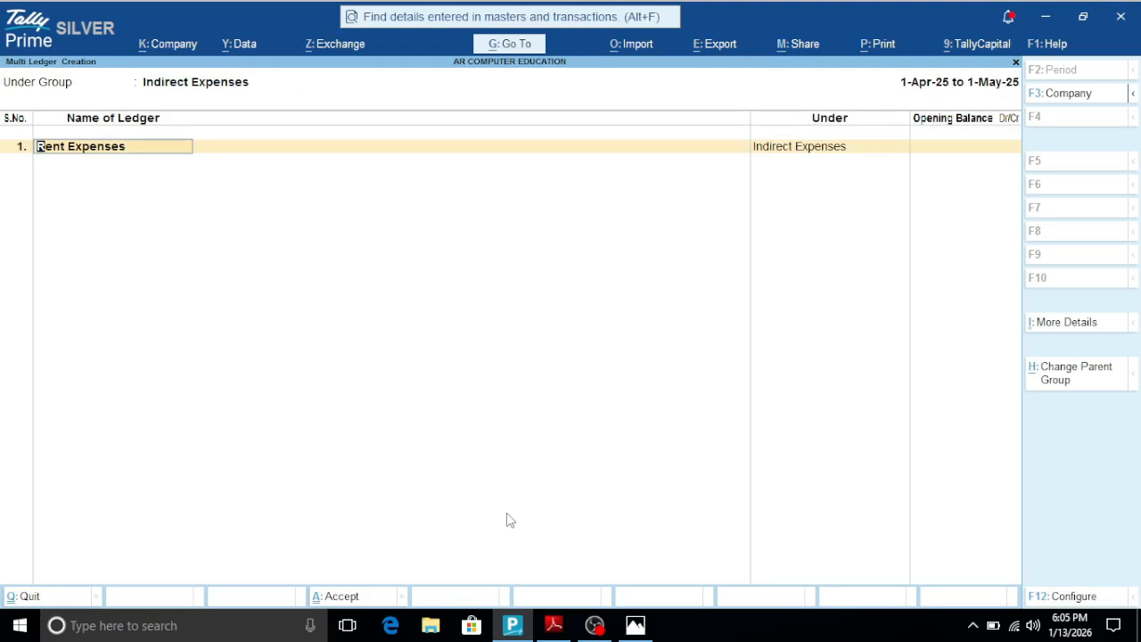
# - Name the first ledger Water Expenses and leave its opening balance blank
pyautogui.press('BackSpace')
pyautogui.press('BackSpace')
pyautogui.press('BackSpace')
pyautogui.press('BackSpace')
pyautogui.press('BackSpace')
pyautogui.press('BackSpace')
pyautogui.press('BackSpace')
pyautogui.press('BackSpace')
pyautogui.press('BackSpace')
pyautogui.press('BackSpace')
pyautogui.press('BackSpace')
pyautogui.press('BackSpace')
pyautogui.press('BackSpace')
pyautogui.write('Wate')
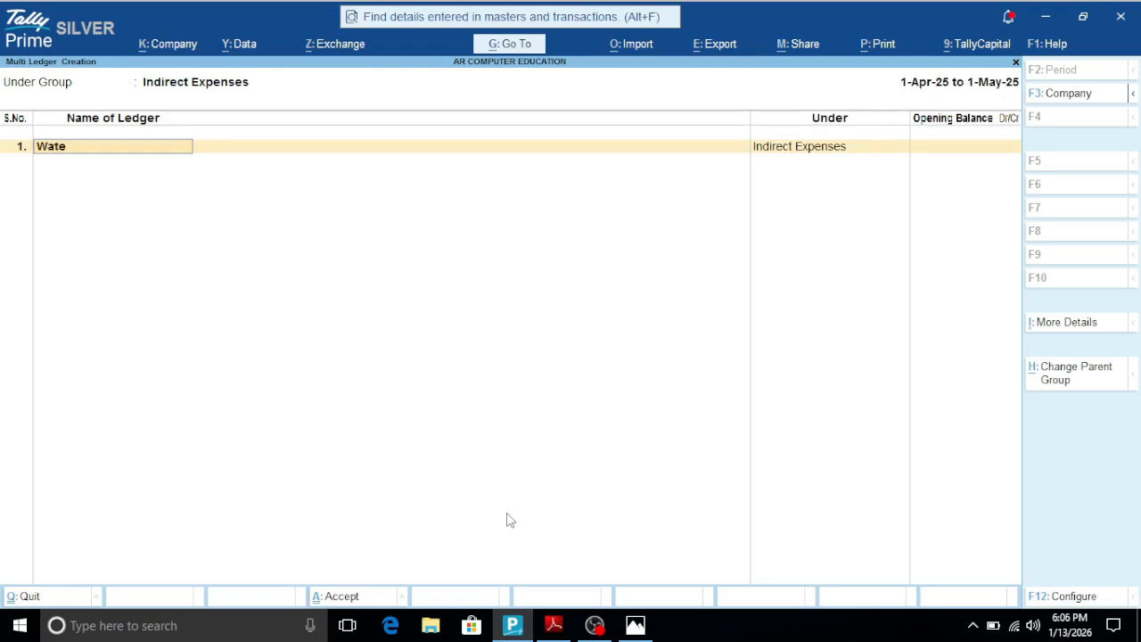
pyautogui.write('r expenses')
pyautogui.press('Return')
pyautogui.press('Return')
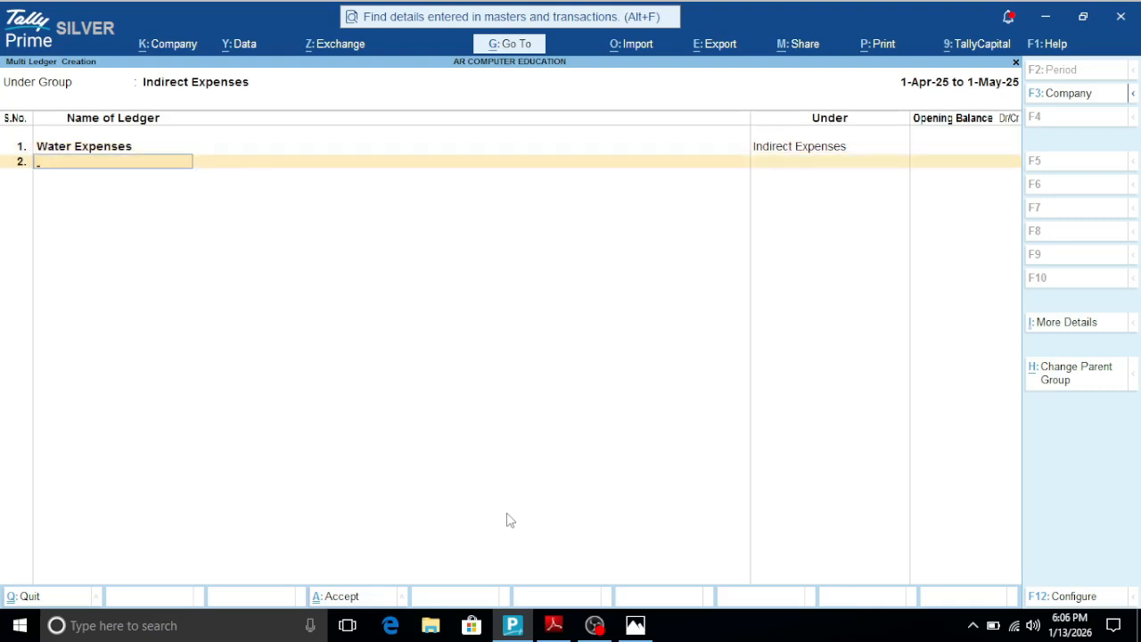
# - Add a second ledger named Advertiesing Expenses and leave its opening balance blank
pyautogui.write('Adver')
pyautogui.write('tiesing')
pyautogui.write(' Expe')
pyautogui.press('BackSpace')
pyautogui.write('Expenses')
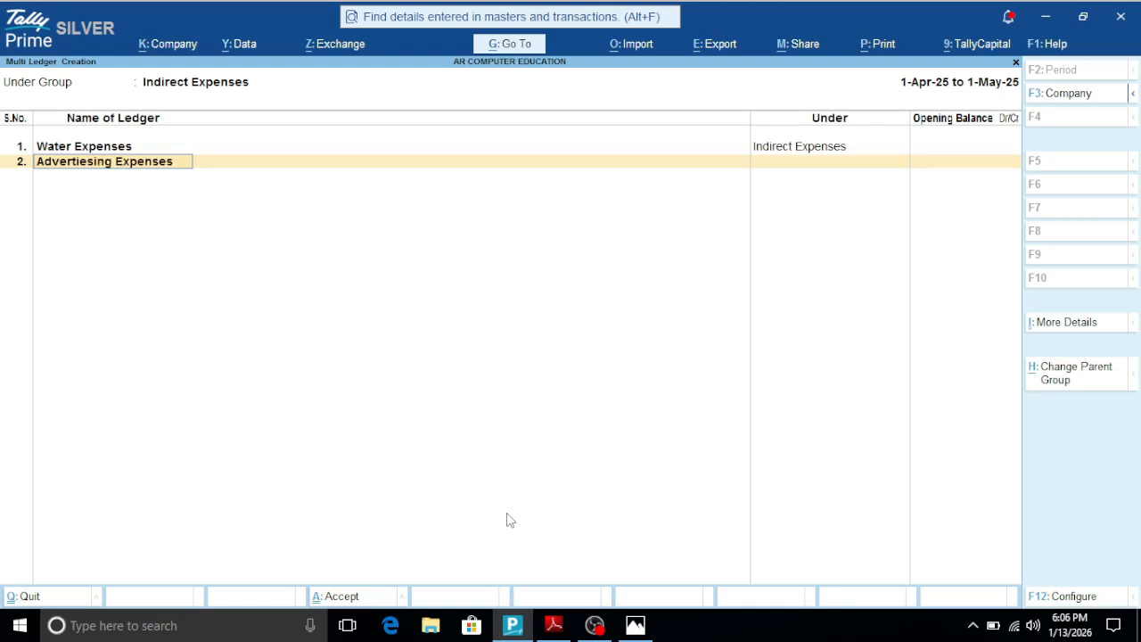
pyautogui.press('Return')
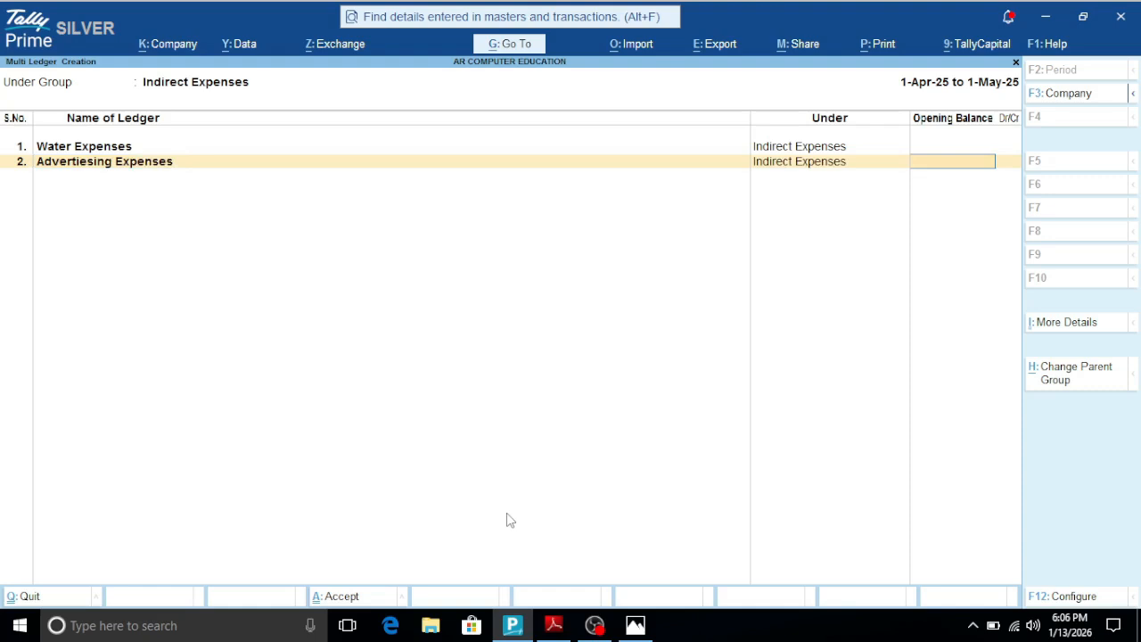
pyautogui.press('Return')
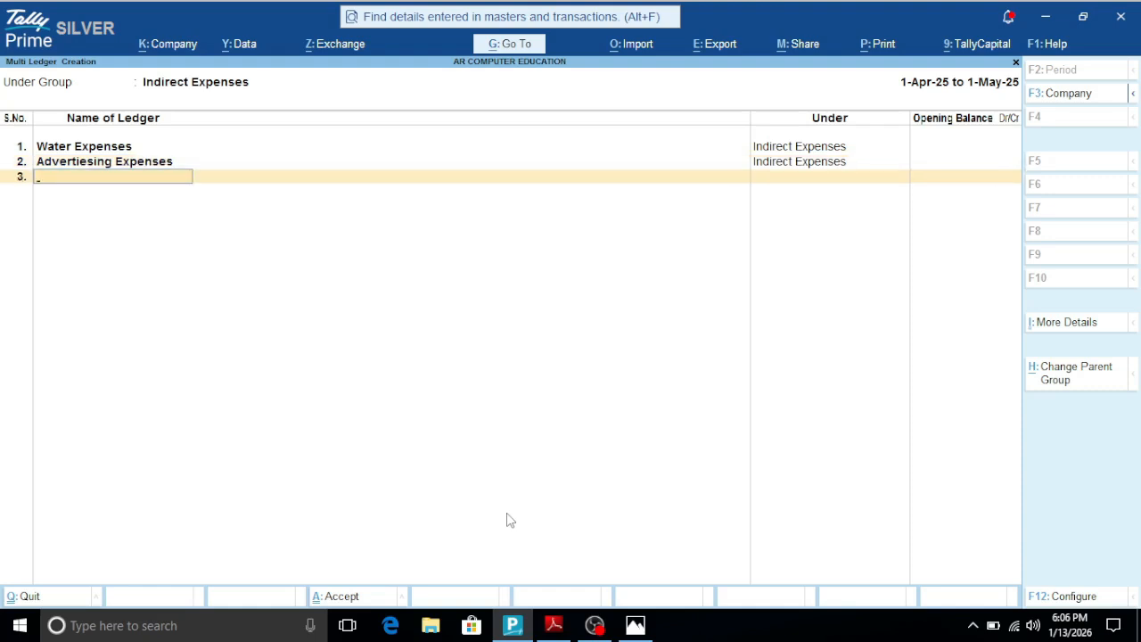
# - Save the multiple ledger creation and return to the Gateway of Tally
pyautogui.press('Return')
pyautogui.press('Return')
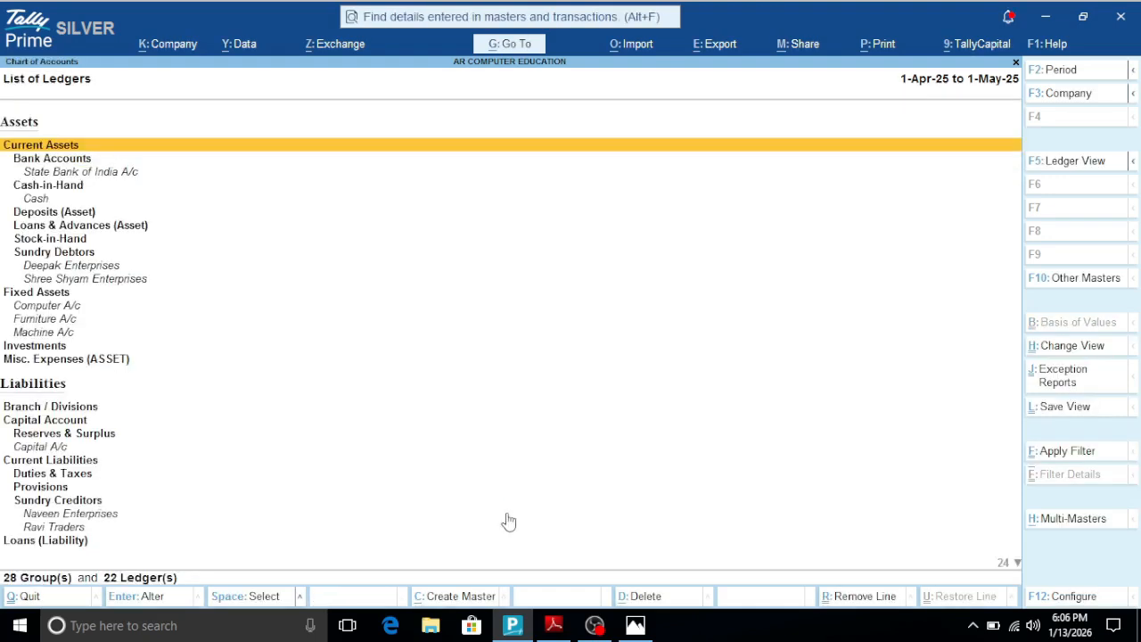
pyautogui.press('Escape')
pyautogui.press('Escape')
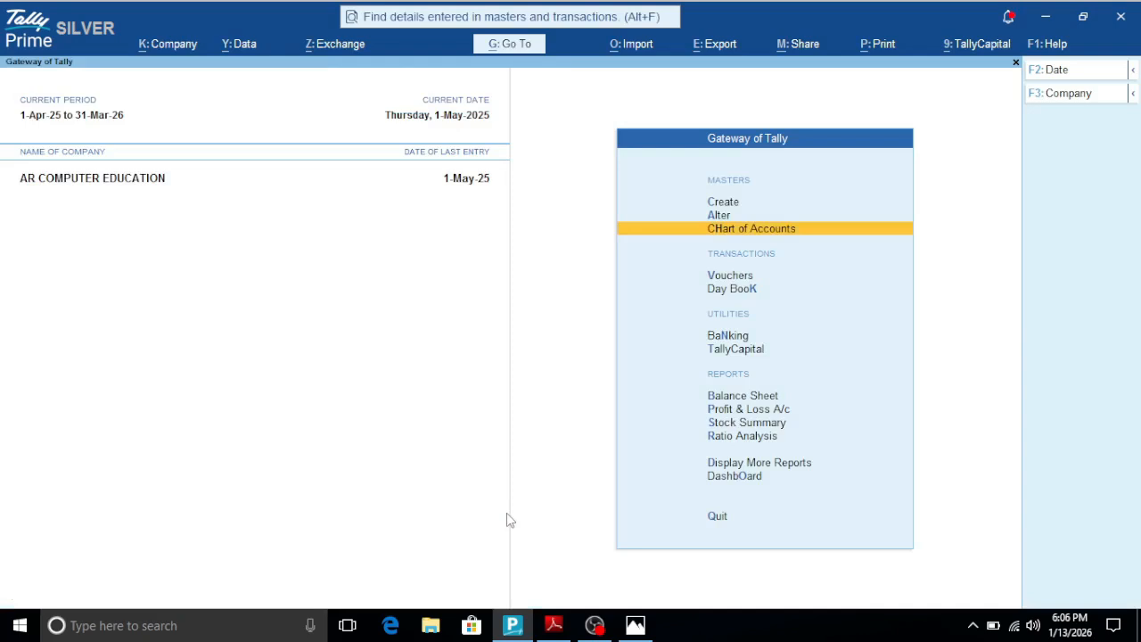
# - Look through the ledgers available for alteration for the new expense ledgers, and return to the Gateway of Tally
pyautogui.press('Up')
pyautogui.press('Return')
pyautogui.press('Down')
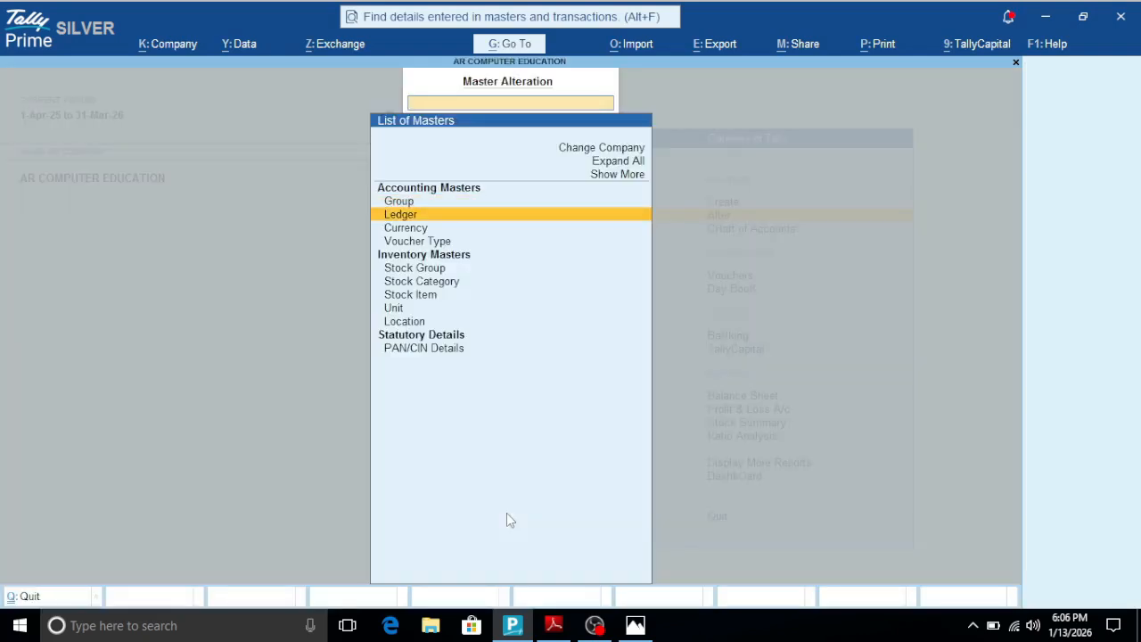
pyautogui.press('Return')
pyautogui.press('Down')
pyautogui.press('Up')
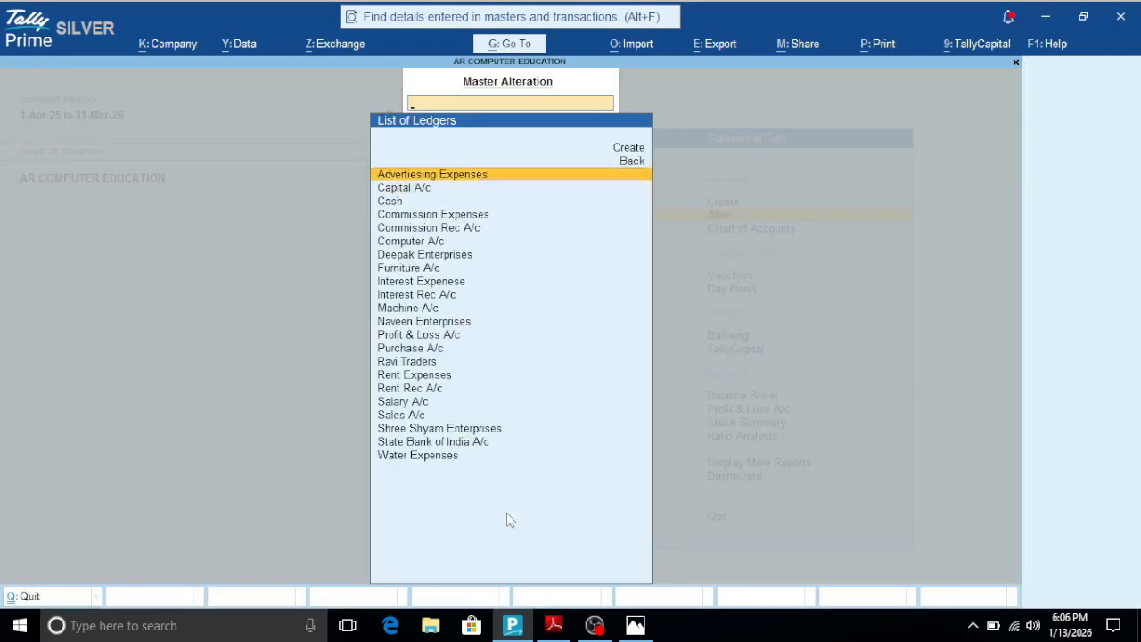
pyautogui.press('Down')
pyautogui.press('Down')
pyautogui.press('Down')
pyautogui.press('Down')
pyautogui.press('Down')
pyautogui.press('Down')
pyautogui.press('Down')
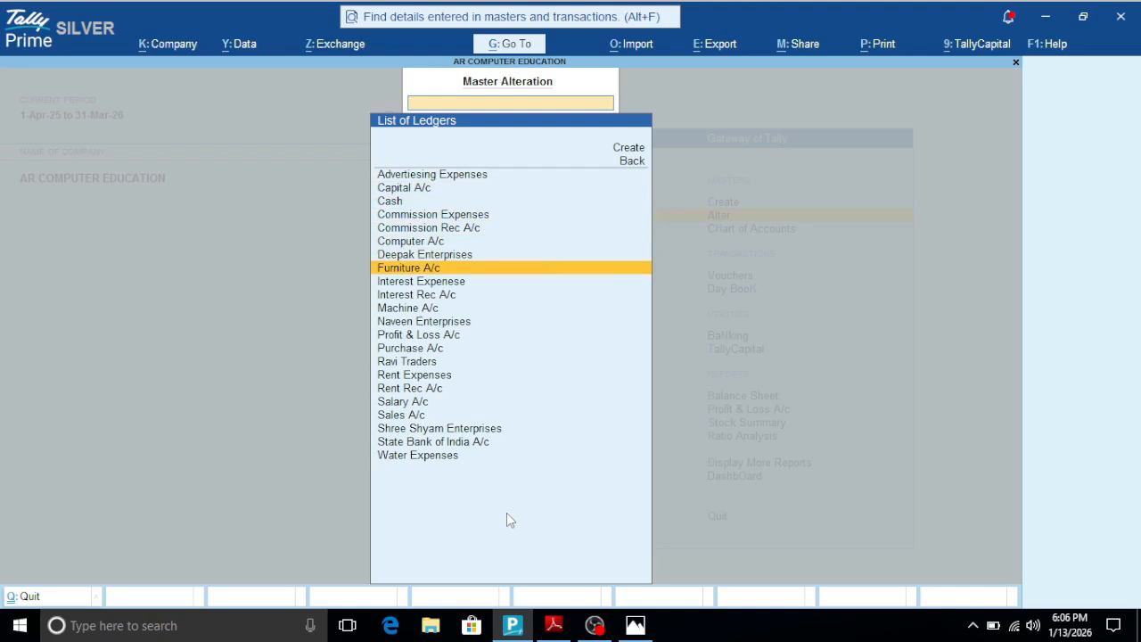
pyautogui.press('Down')
pyautogui.press('Down')
pyautogui.press('Down')
pyautogui.press('Down')
pyautogui.press('Down')
pyautogui.press('Down')
pyautogui.press('Down')
pyautogui.press('Down')
pyautogui.press('Down')
pyautogui.press('Down')
pyautogui.press('Down')
pyautogui.press('Down')
pyautogui.press('Down')
pyautogui.press('Down')
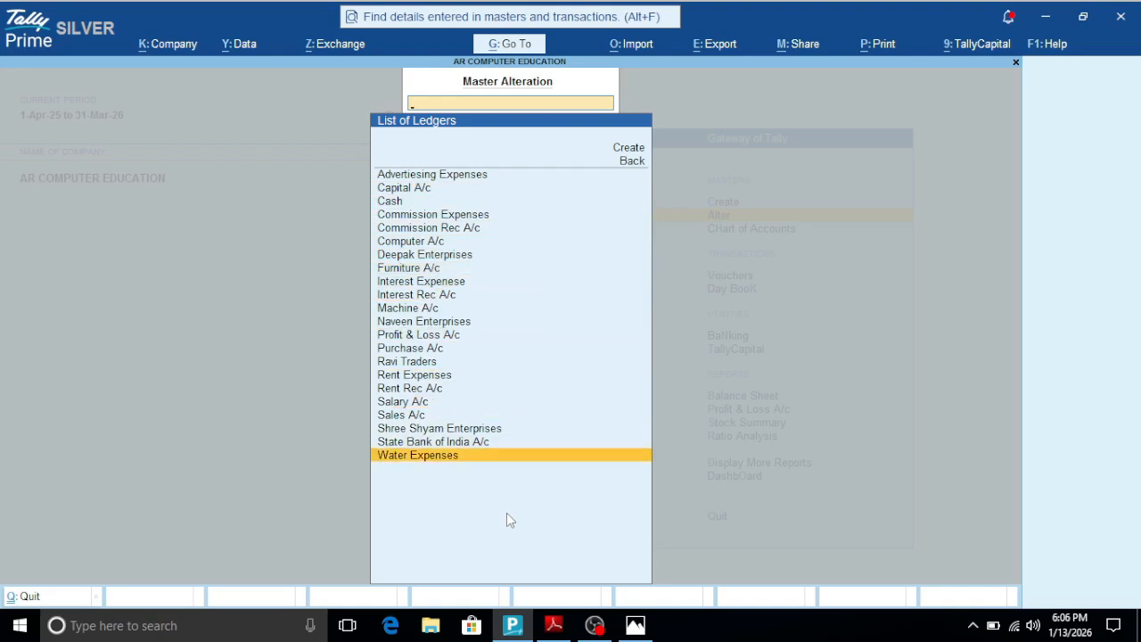
pyautogui.press('Escape')
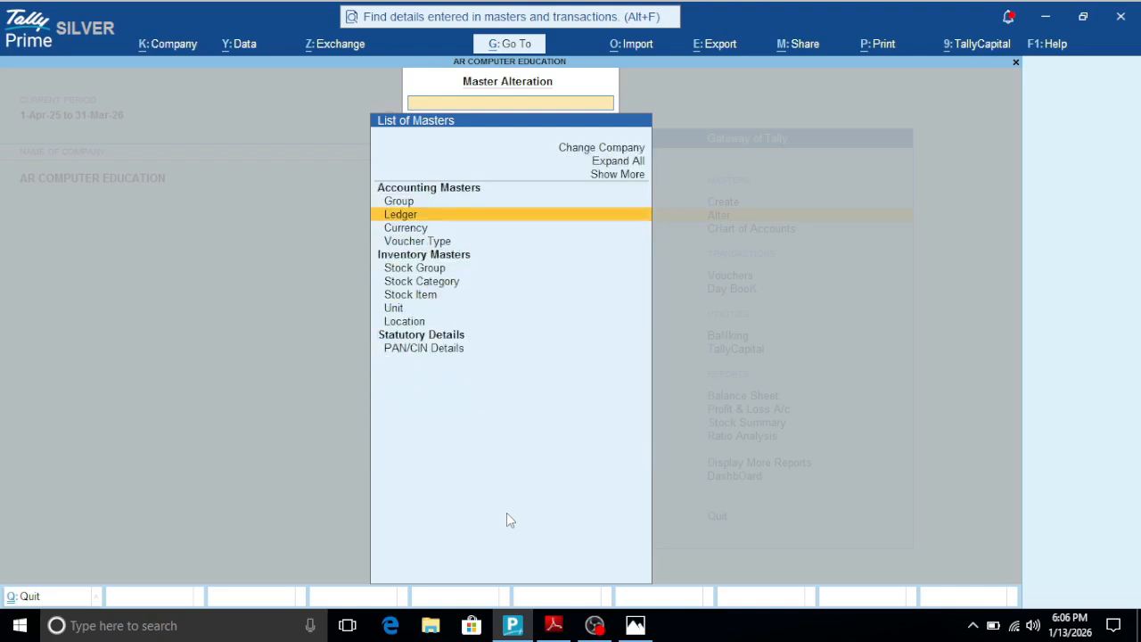
pyautogui.press('Escape')
# - View the master types available for creation, and return to the Gateway of Tally
pyautogui.press('Up')
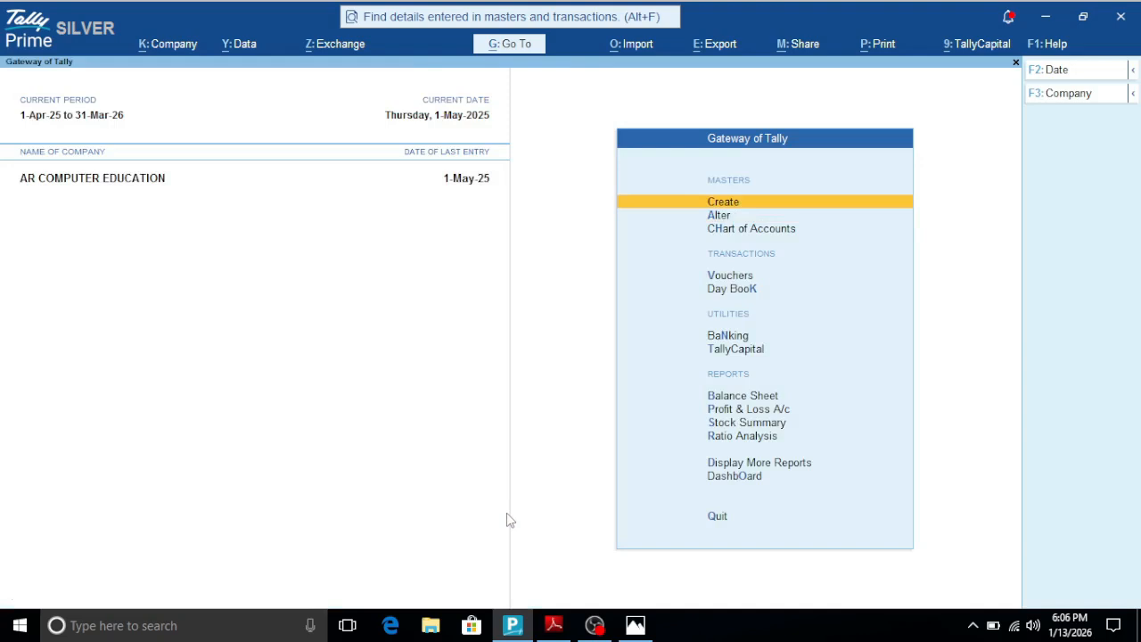
pyautogui.press('Return')
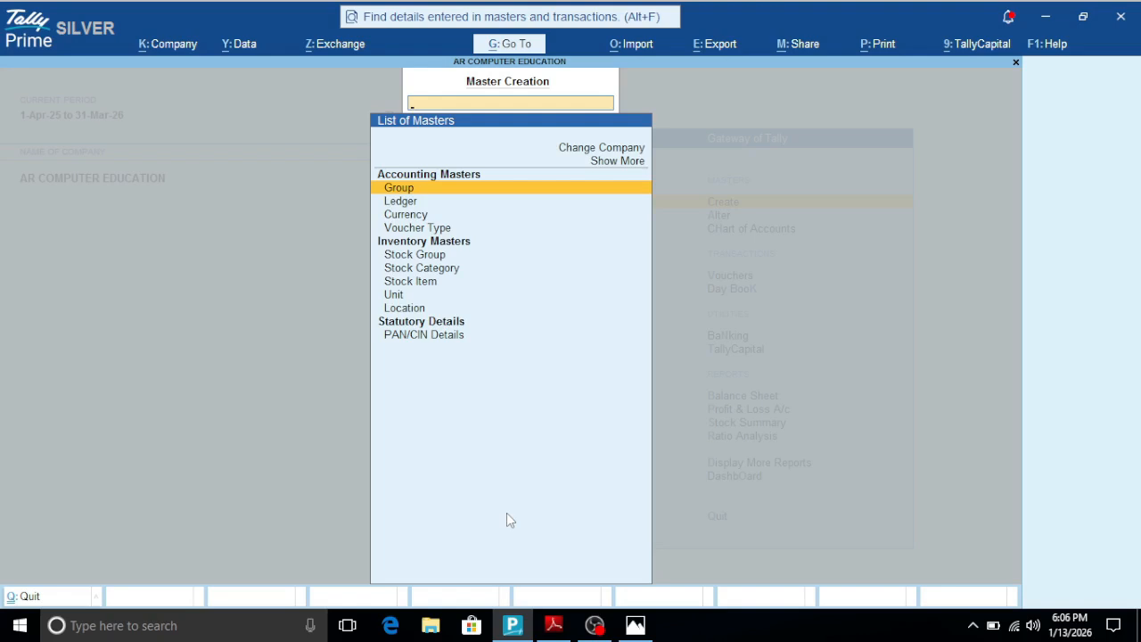
pyautogui.press('Escape')
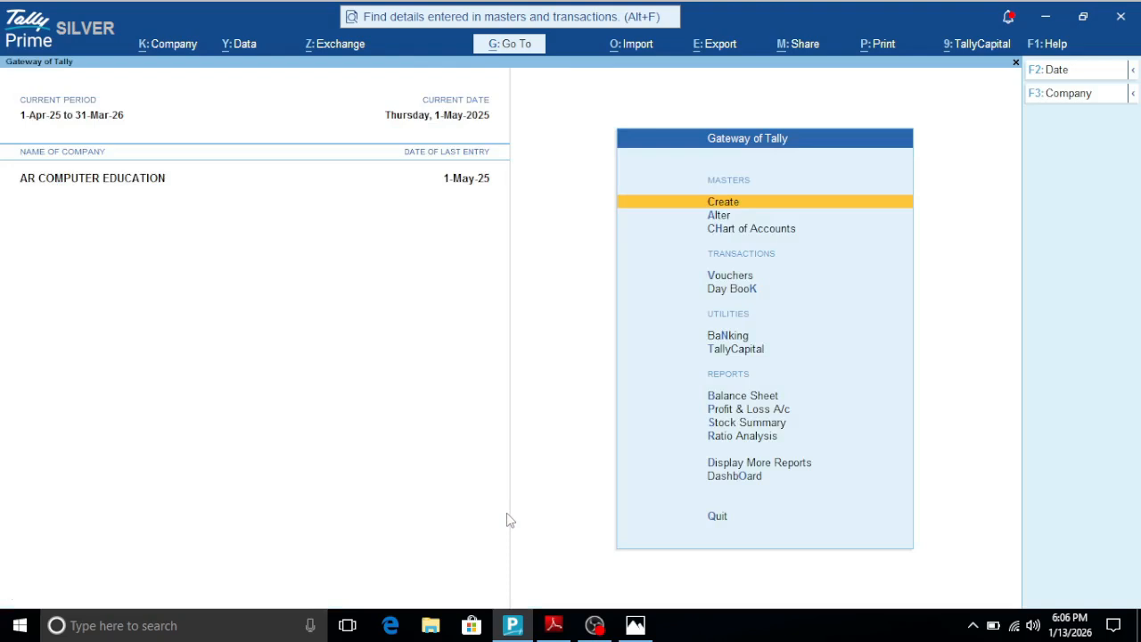
# - Open the list of stock items from the Chart of Accounts
pyautogui.press('Down')
pyautogui.press('Down')
pyautogui.press('Return')
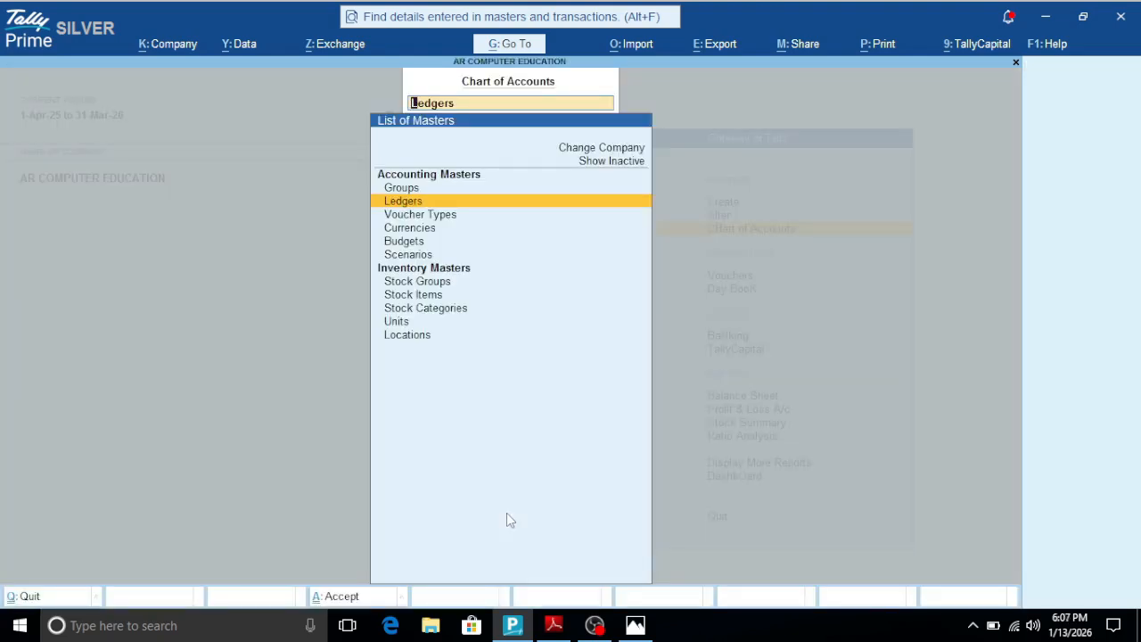
pyautogui.press('Down')
pyautogui.press('Down')
pyautogui.press('Down')
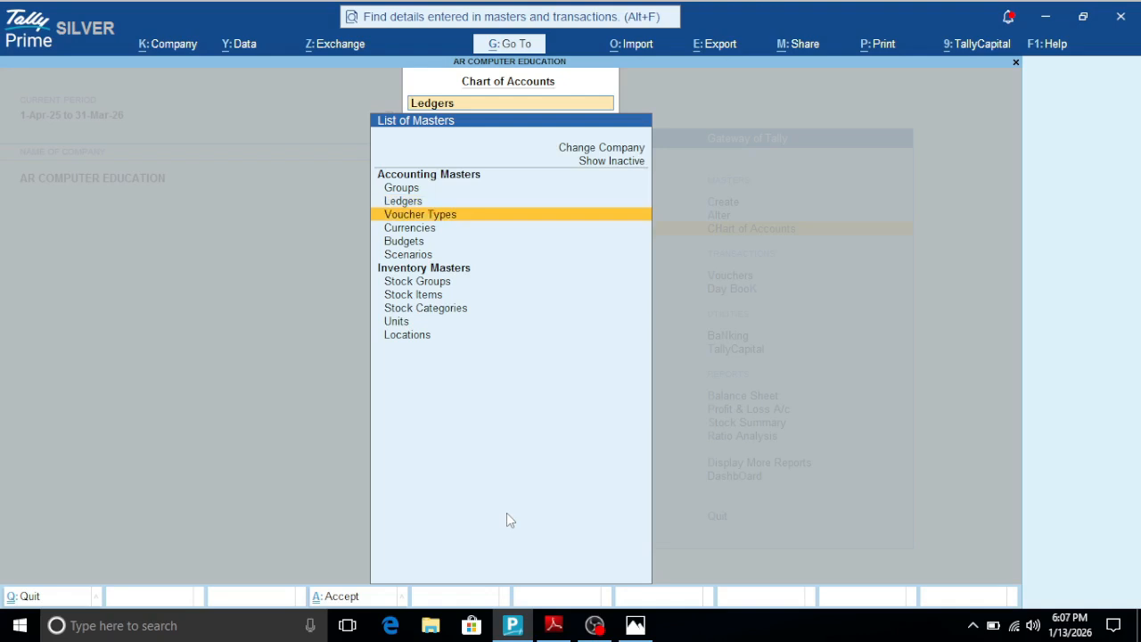
pyautogui.press('Down')
pyautogui.press('Down')
pyautogui.press('Down')
pyautogui.press('Return')
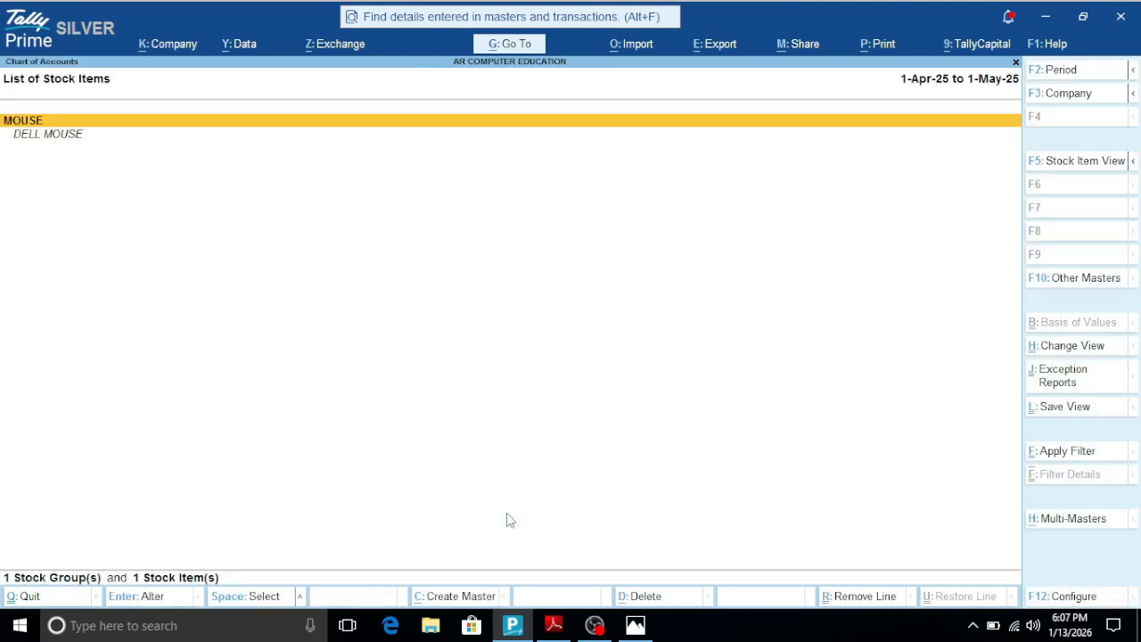
# - View the stock groups offered by Multi Alter for stock items, and return to the Gateway of Tally
pyautogui.hotkey('alt', 'h')
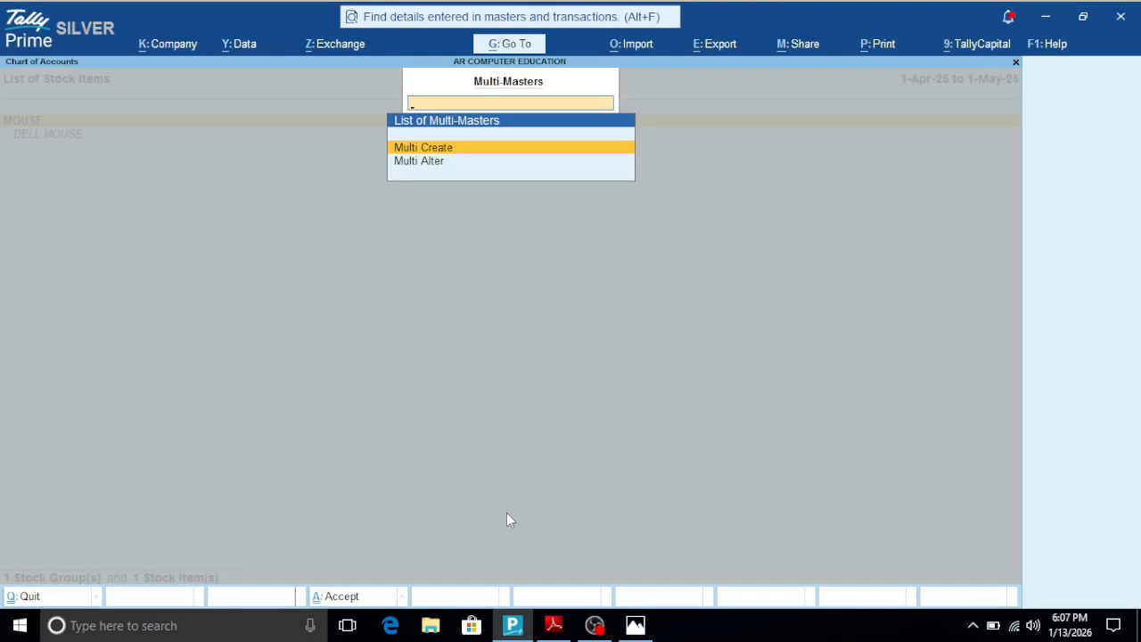
pyautogui.press('Down')
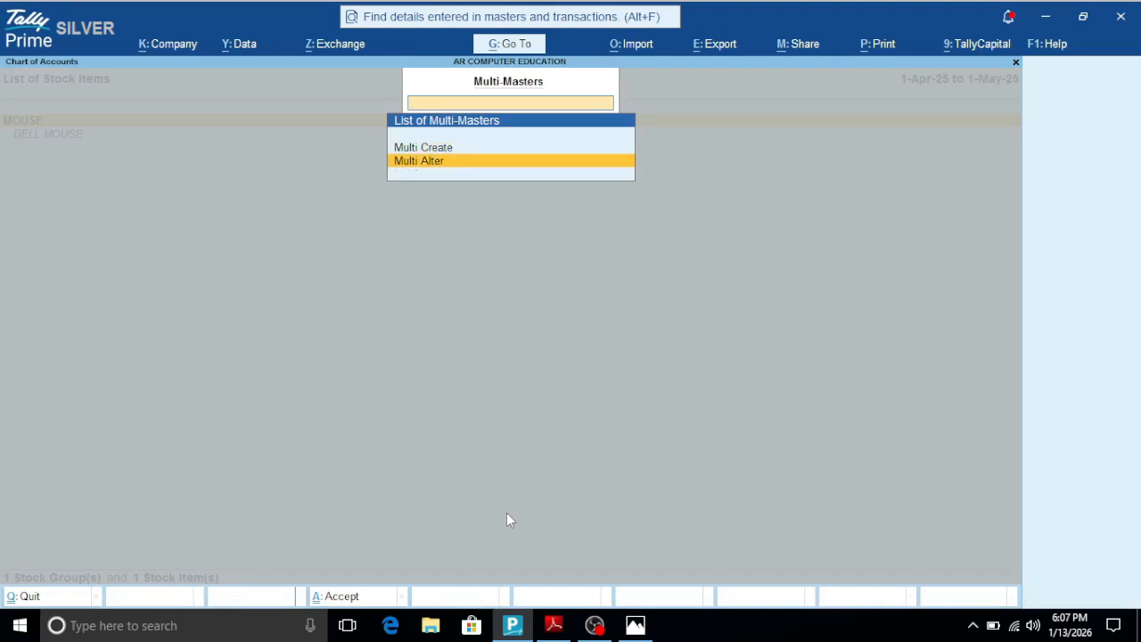
pyautogui.press('Return')
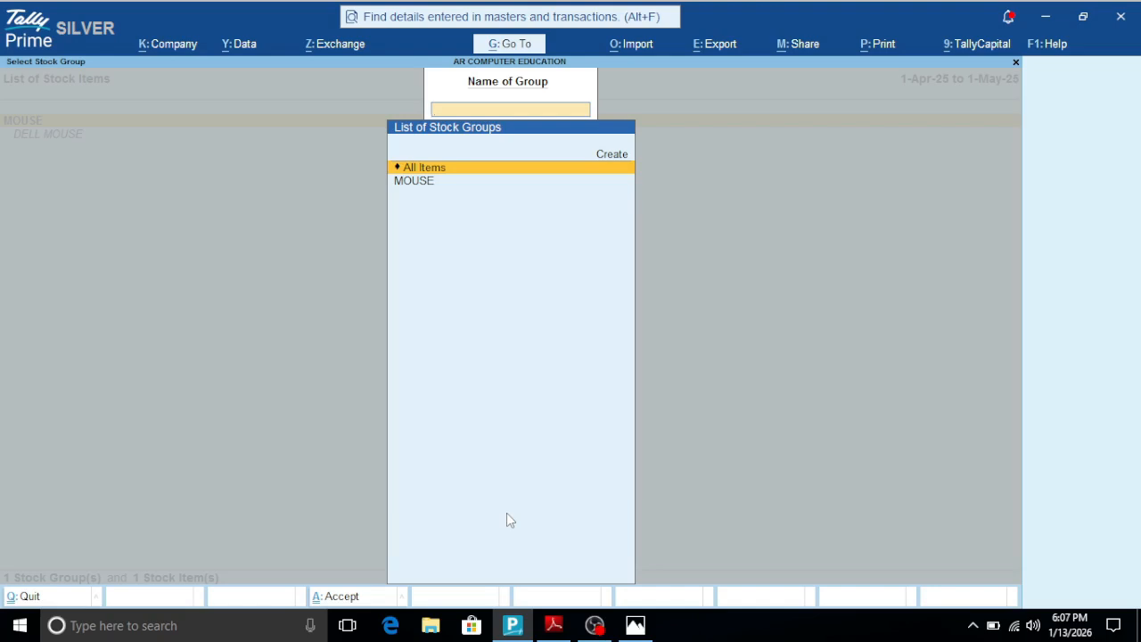
pyautogui.press('Escape')
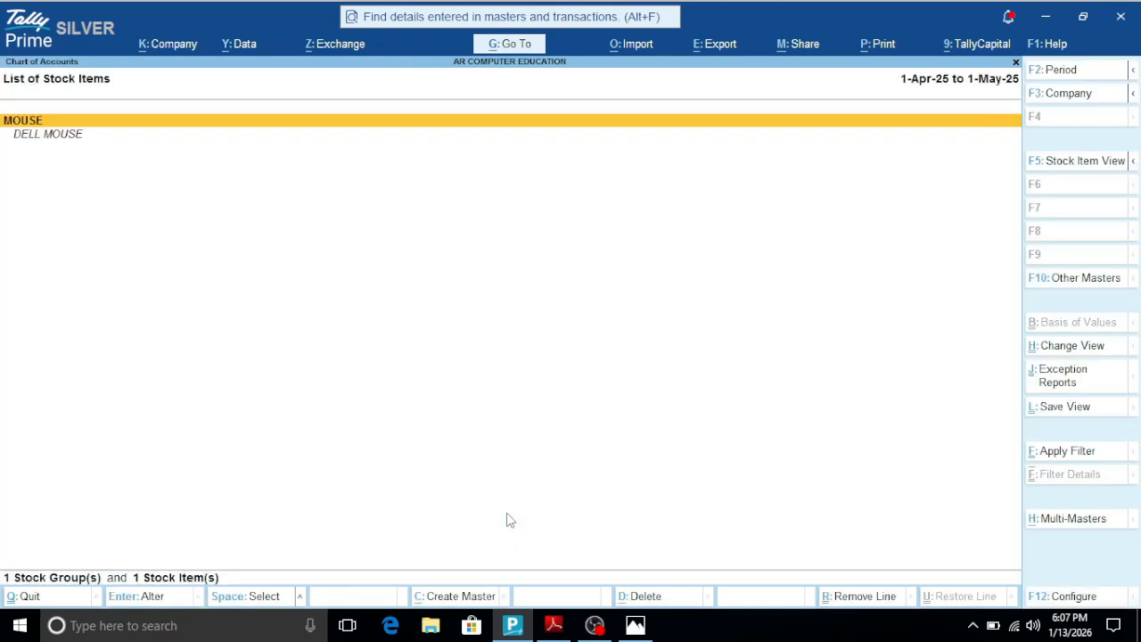
pyautogui.press('Escape')
pyautogui.press('Escape')
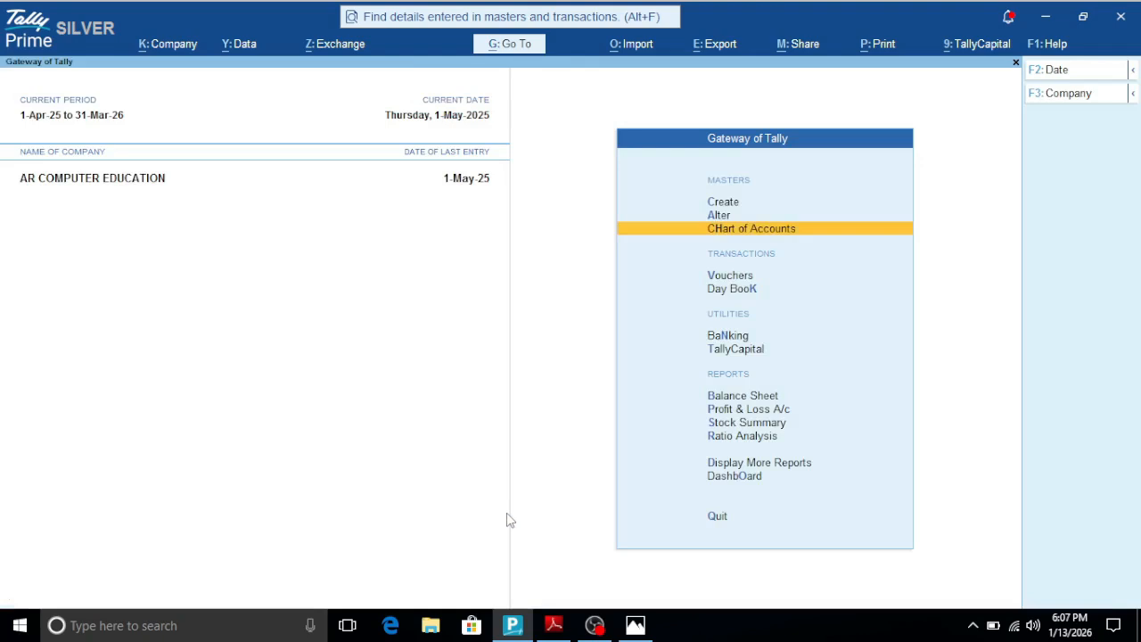
# - Switch to the shortcut PDF to read the Shift + Tab entry, and locate its keys on the keyboard picture
pyautogui.click(555, 624)
pyautogui.scroll(-1, 398, 531)
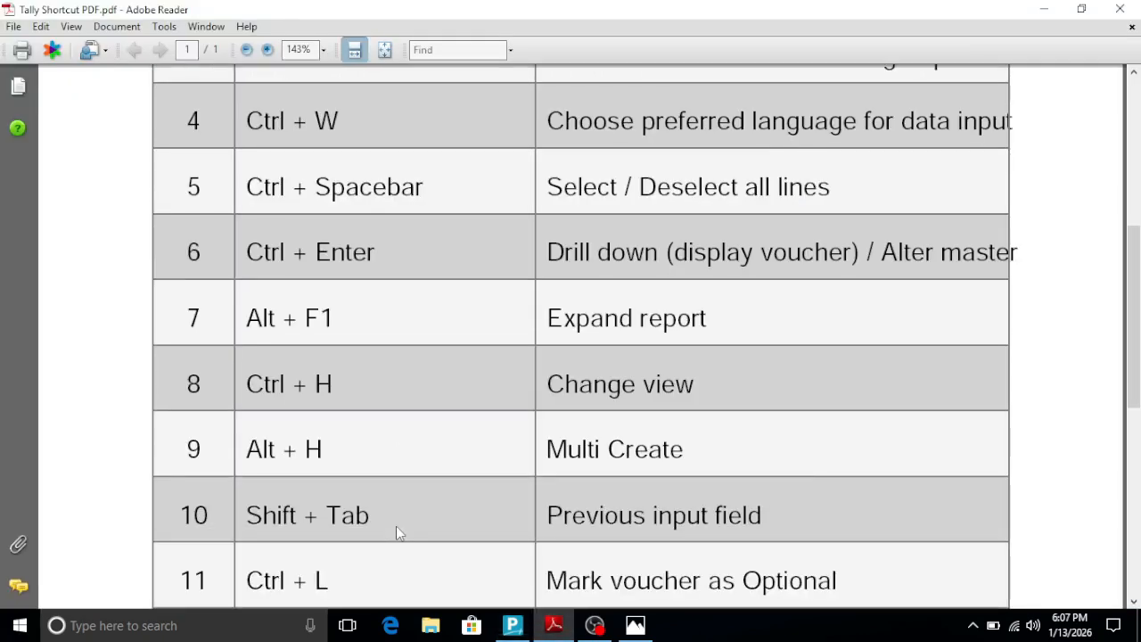
pyautogui.scroll(-1, 395, 530)
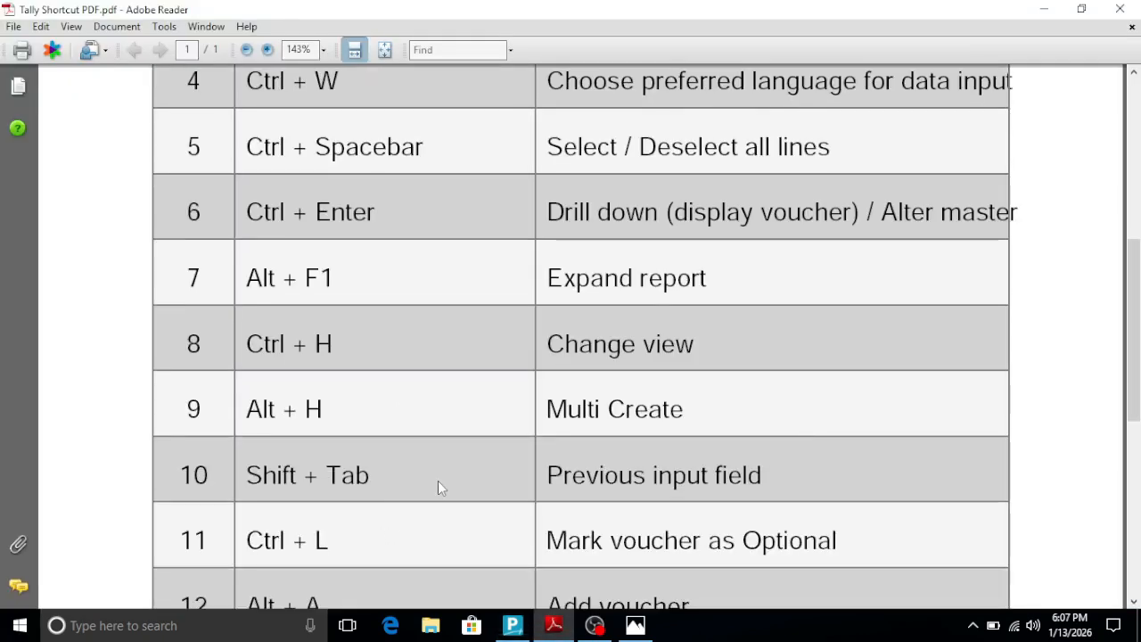
pyautogui.scroll(1, 438, 482)
pyautogui.scroll(1, 438, 482)
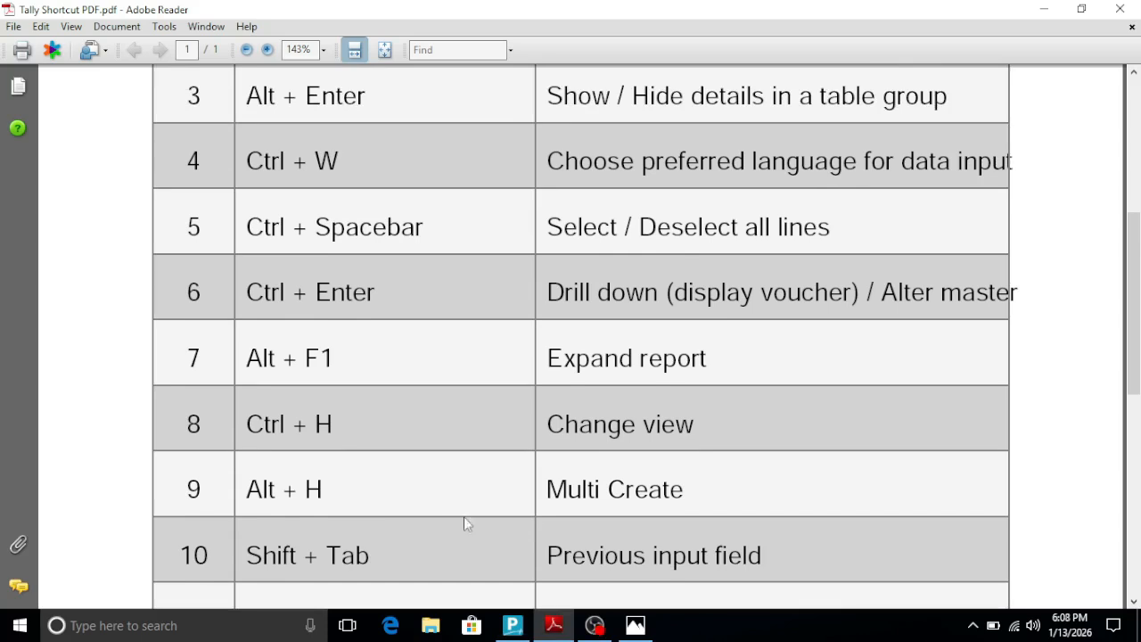
pyautogui.click(636, 627)
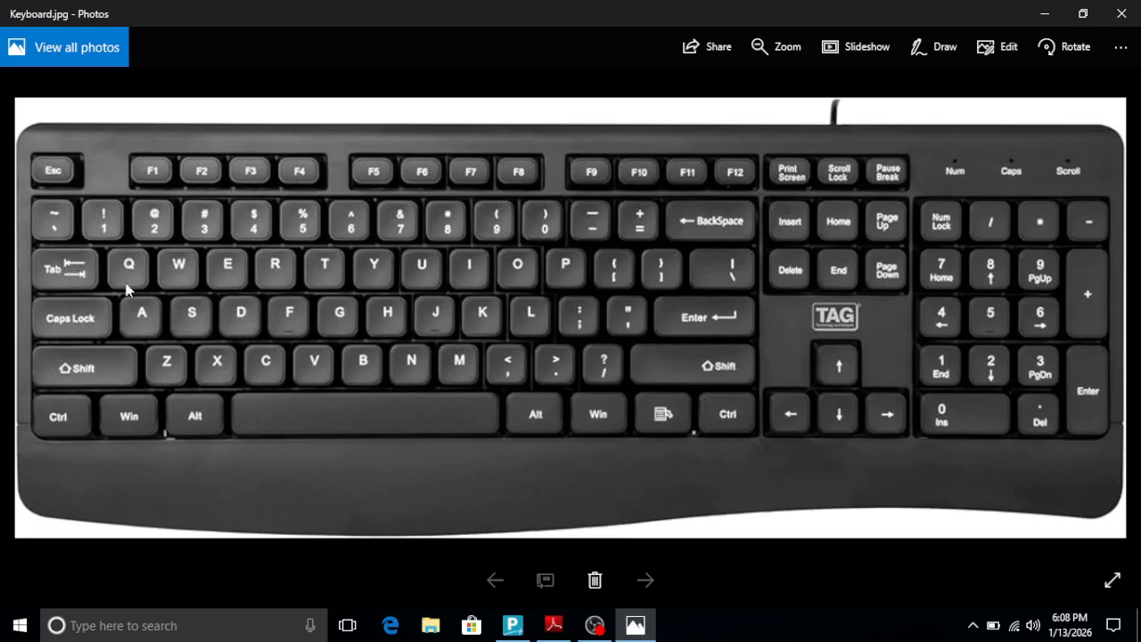
# - Switch to Tally Prime and start a new ledger named Drawing A/c under Capital Account
pyautogui.click(512, 625)
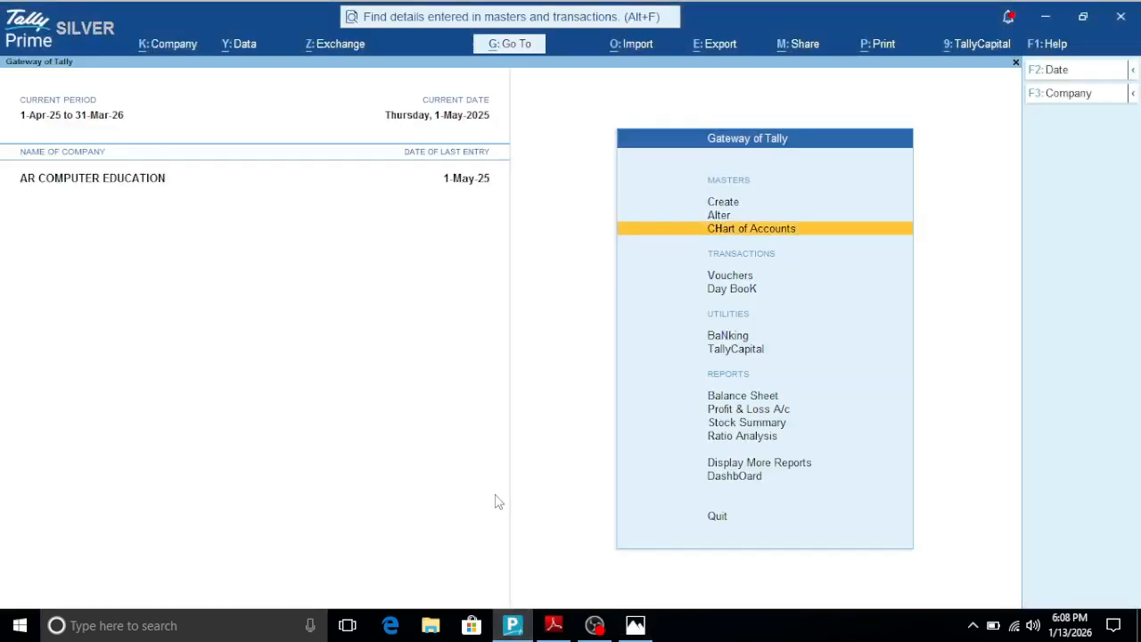
pyautogui.press('Up')
pyautogui.press('Up')
pyautogui.press('Return')
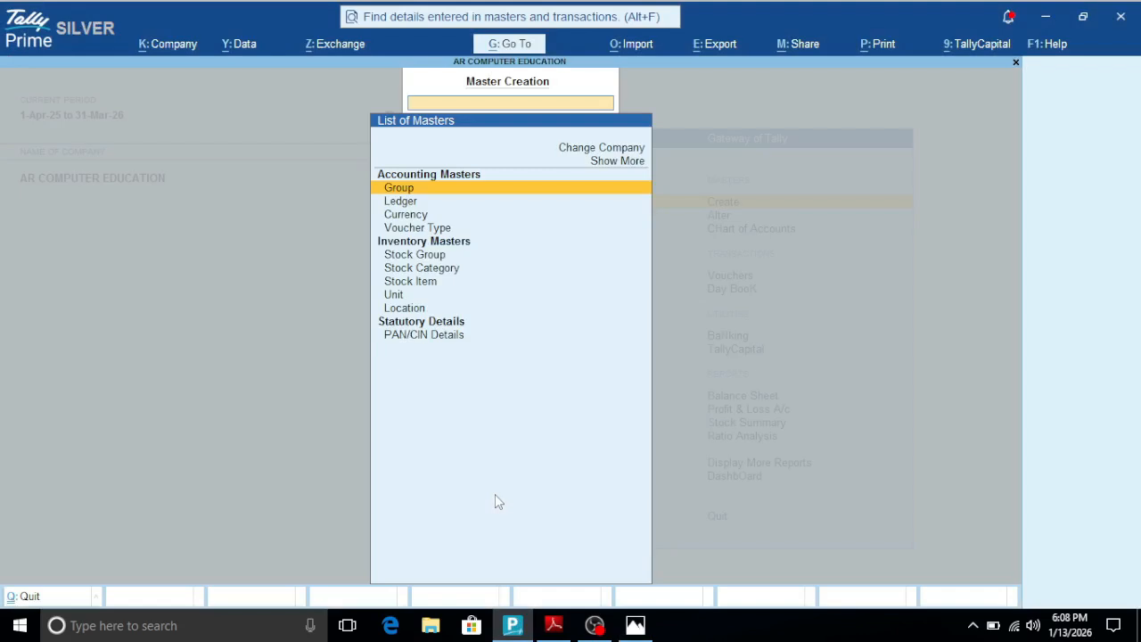
pyautogui.press('Down')
pyautogui.press('Return')
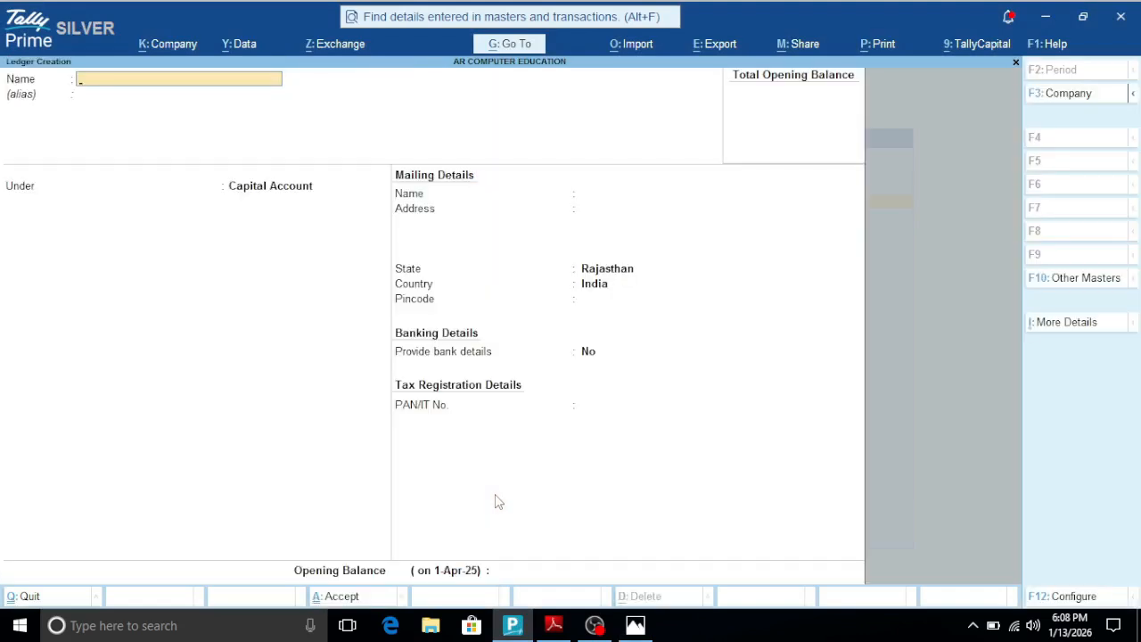
pyautogui.write('Drawing A/c')
pyautogui.press('Return')
pyautogui.press('Return')
pyautogui.press('Return')
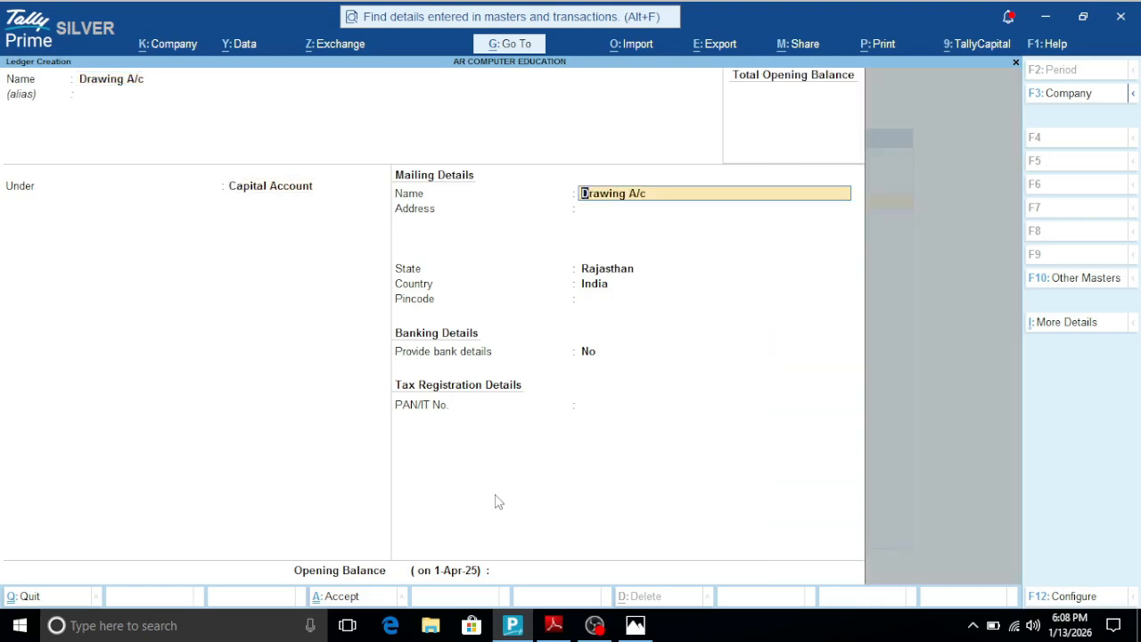
# - Advance through the ledger's mailing details to the pincode, and step back through the previous input fields to the alias
pyautogui.press('Return')
pyautogui.press('Return')
pyautogui.press('Return')
pyautogui.press('Return')
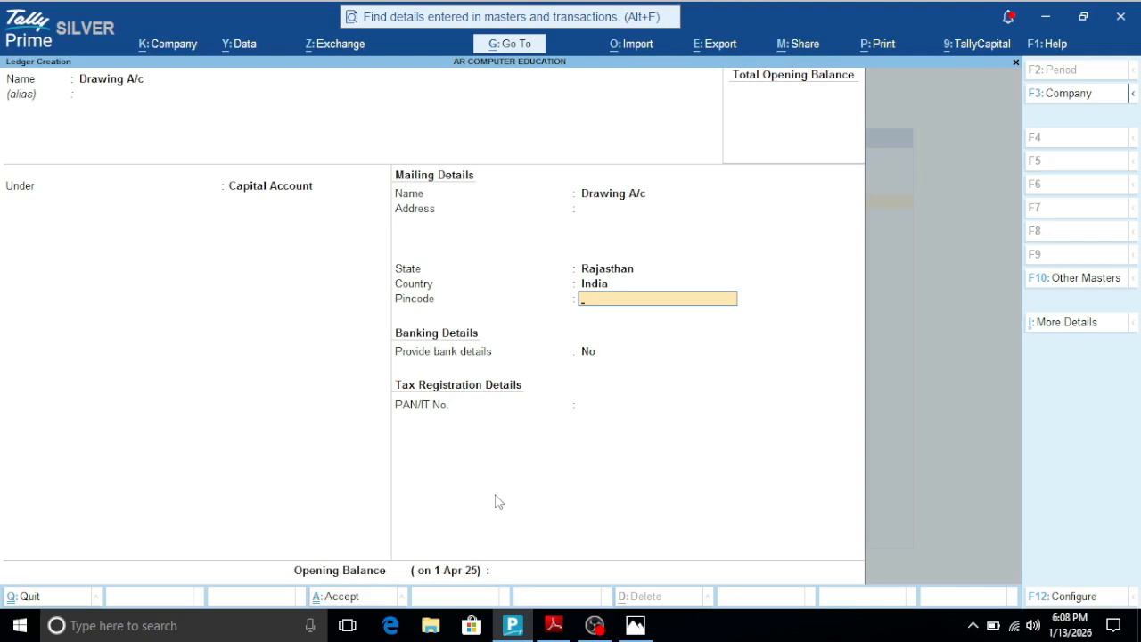
pyautogui.press('BackSpace')
pyautogui.press('BackSpace')
pyautogui.press('BackSpace')
pyautogui.press('BackSpace')
pyautogui.press('BackSpace')
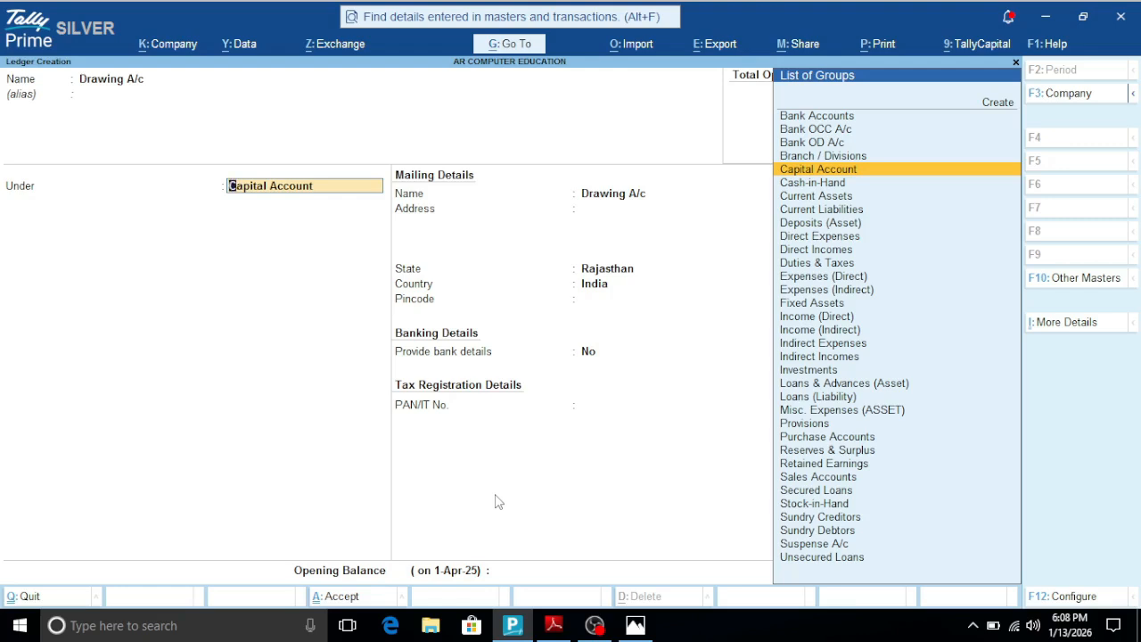
pyautogui.press('Return')
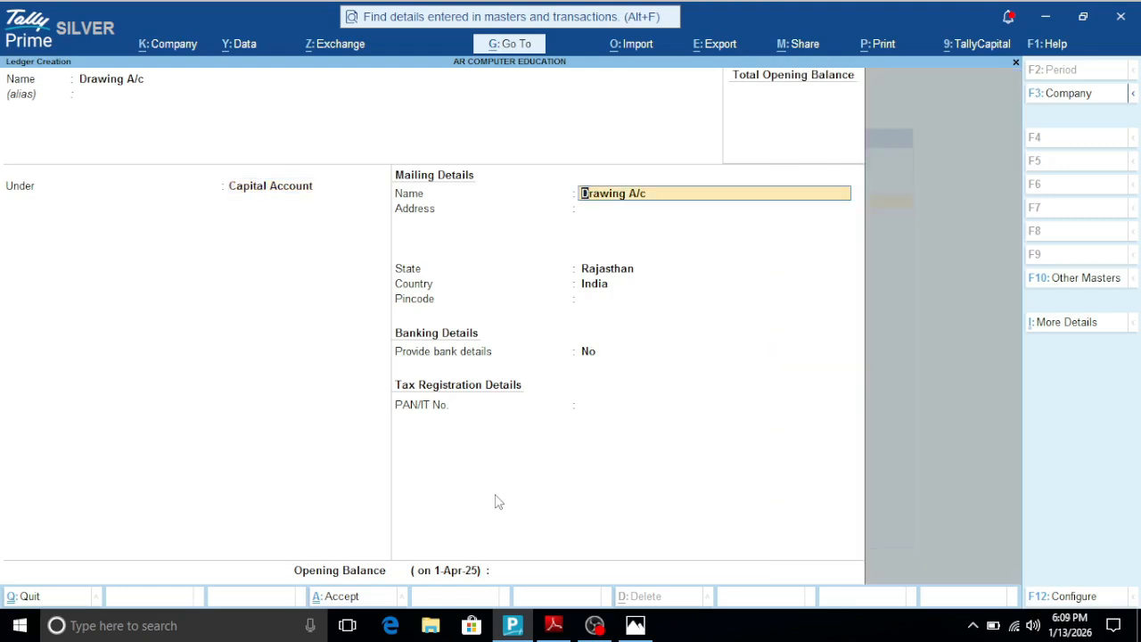
pyautogui.press('BackSpace')
pyautogui.press('BackSpace')
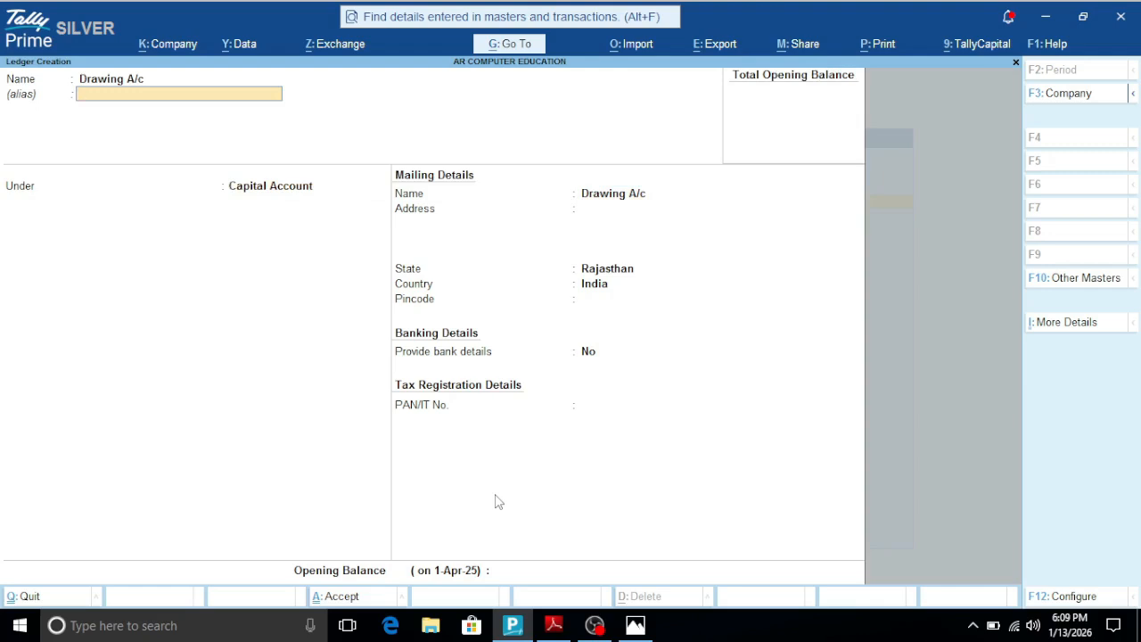
# - Discard the new Drawing A/c ledger and return to the Gateway of Tally without quitting the program
pyautogui.press('Escape')
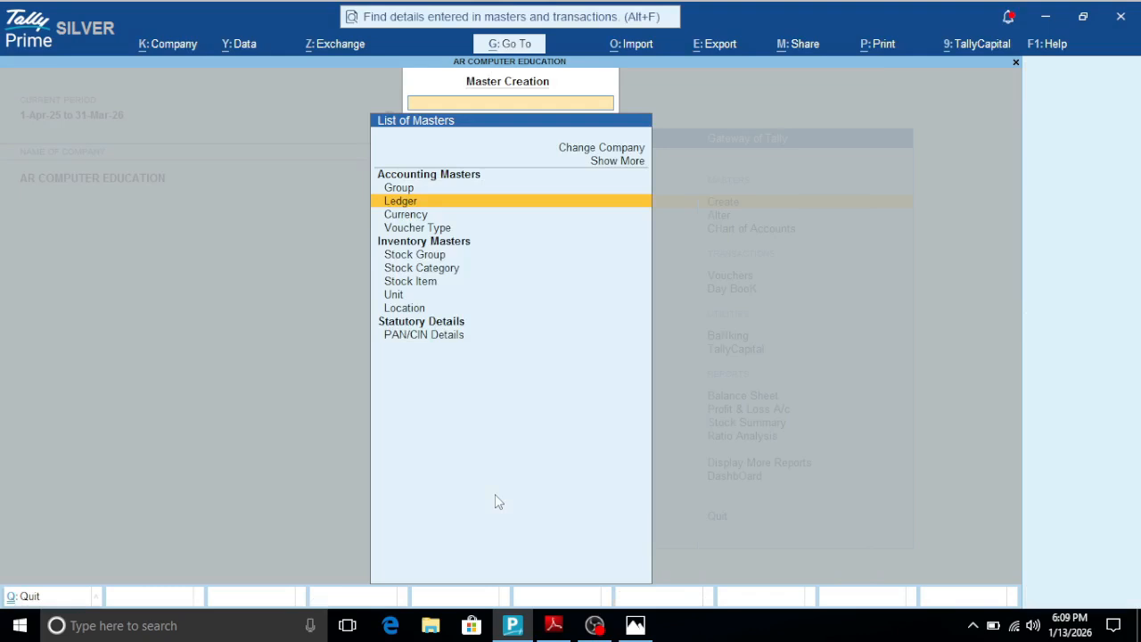
pyautogui.press('Escape')
pyautogui.press('Escape')
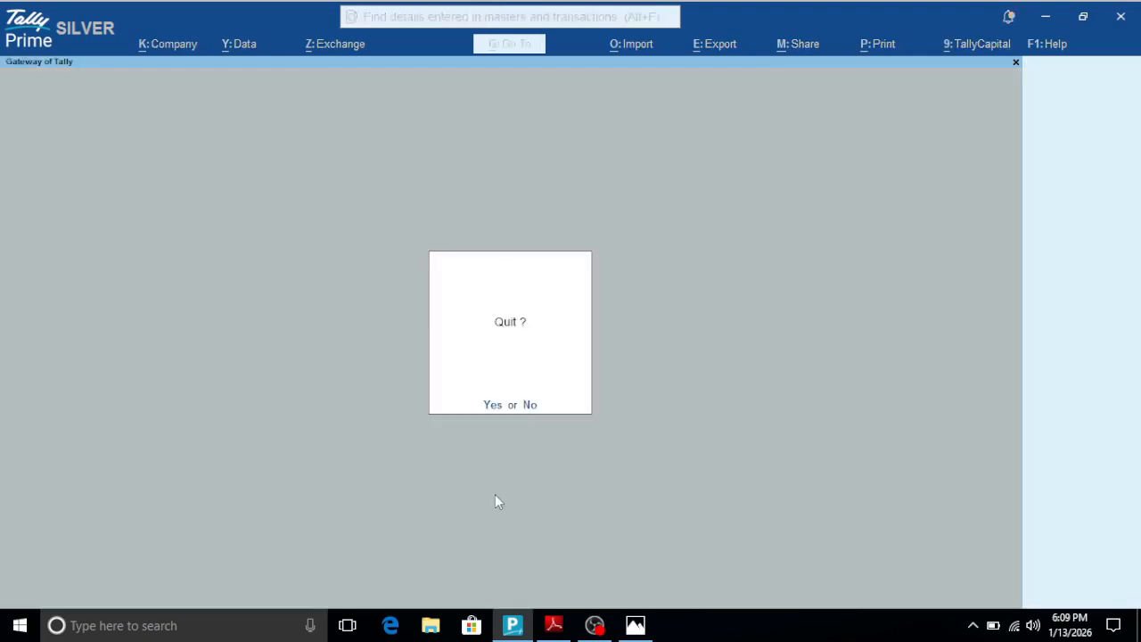
pyautogui.press('Escape')
# - Switch to the shortcut PDF to read the Ctrl + L entry for optional vouchers, and check its keys on the keyboard picture
pyautogui.click(554, 625)
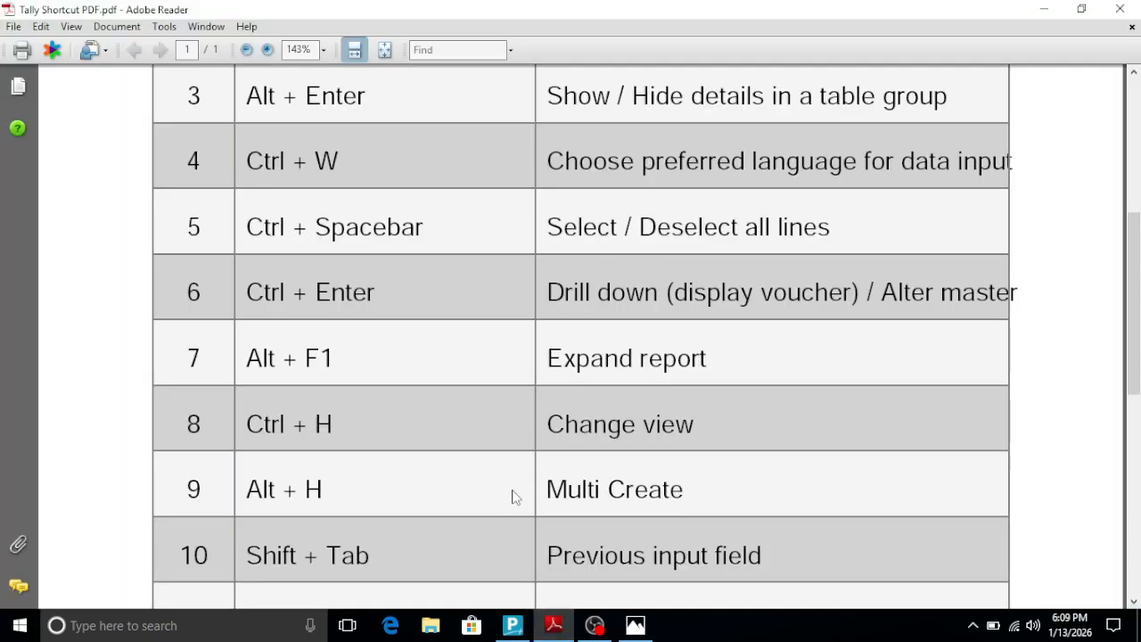
pyautogui.scroll(-4, 512, 496)
pyautogui.scroll(-4, 513, 496)
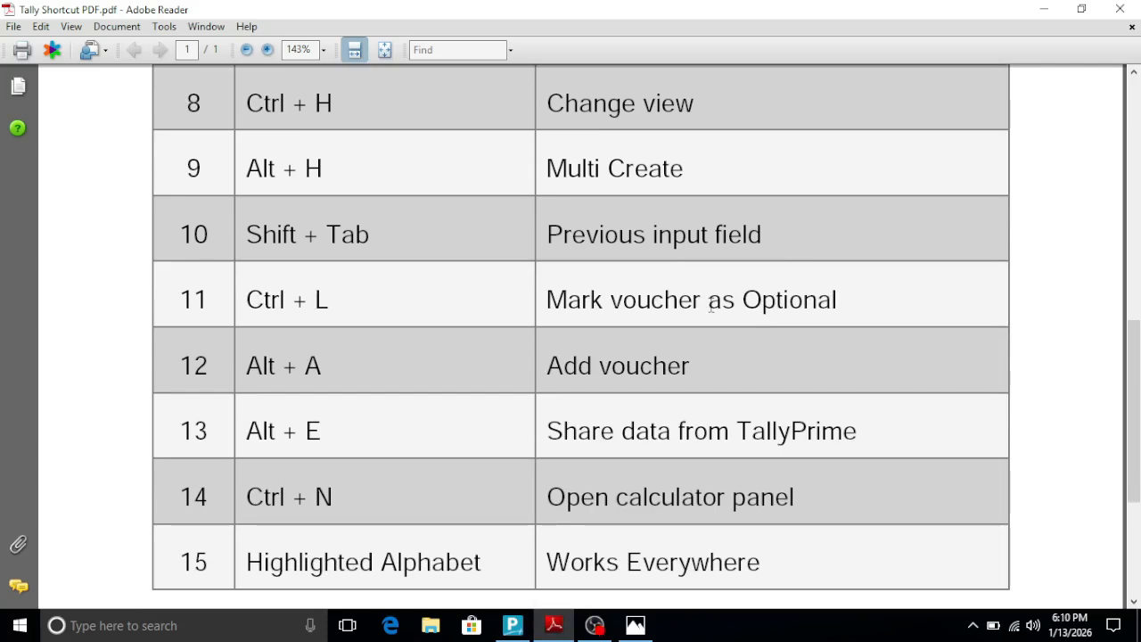
pyautogui.click(639, 625)
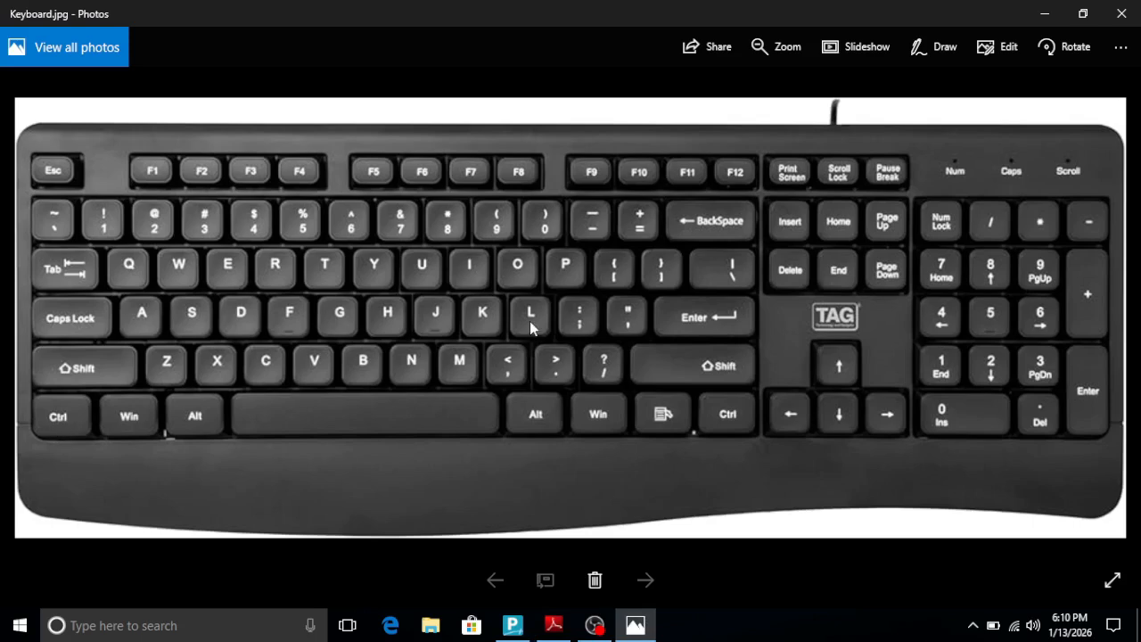
pyautogui.click(513, 625)
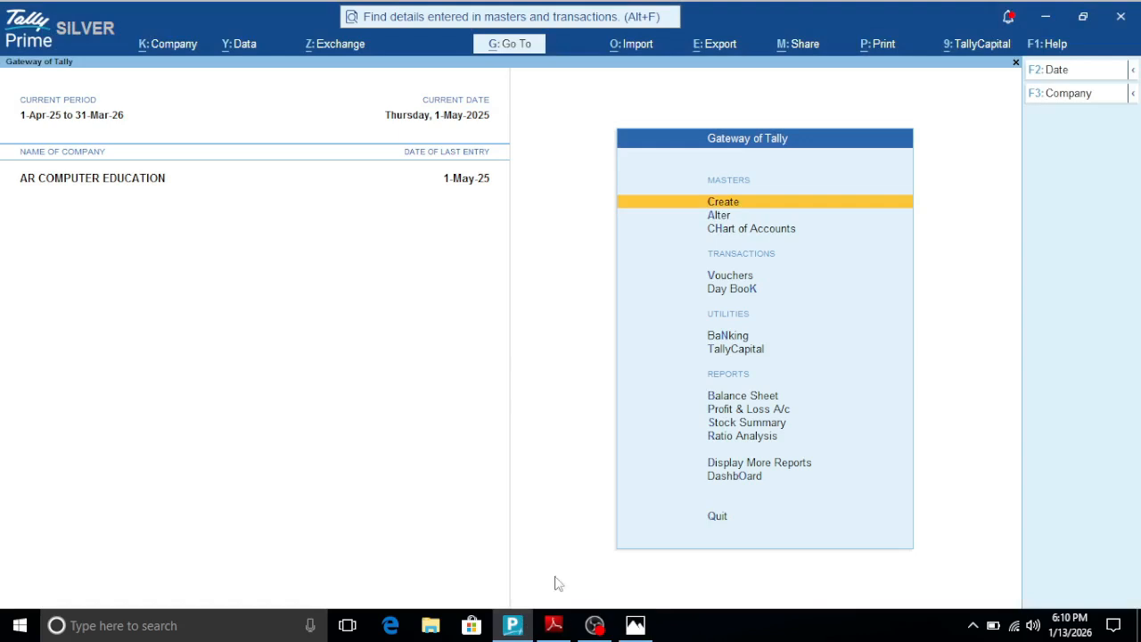
pyautogui.click(556, 625)
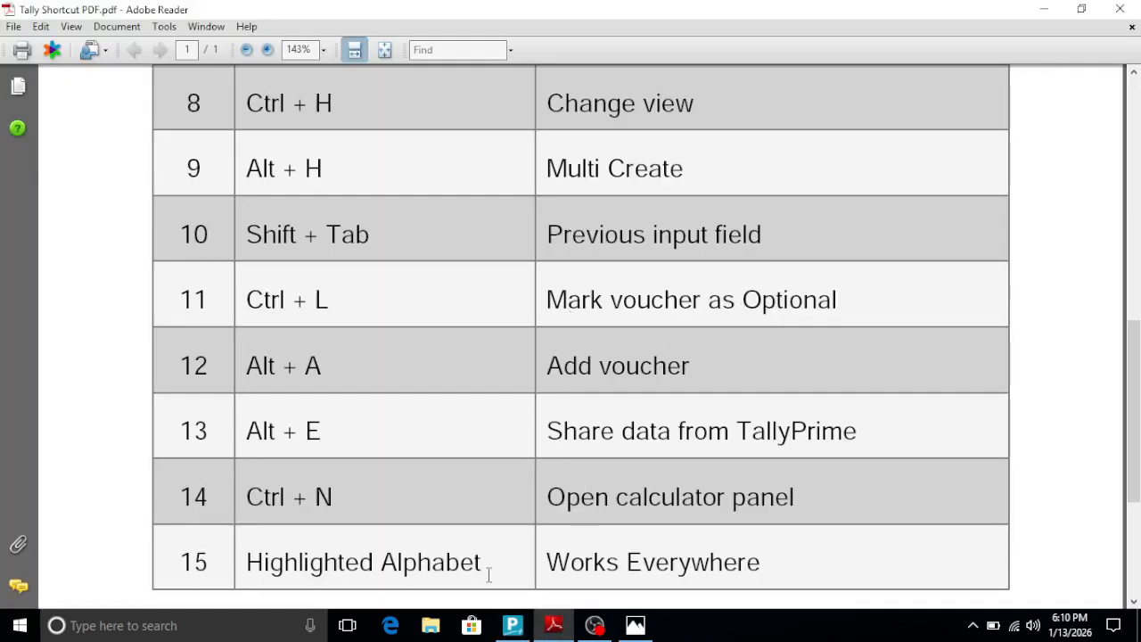
# - Switch to Tally Prime and open accounting voucher creation from the Gateway of Tally
pyautogui.click(511, 624)
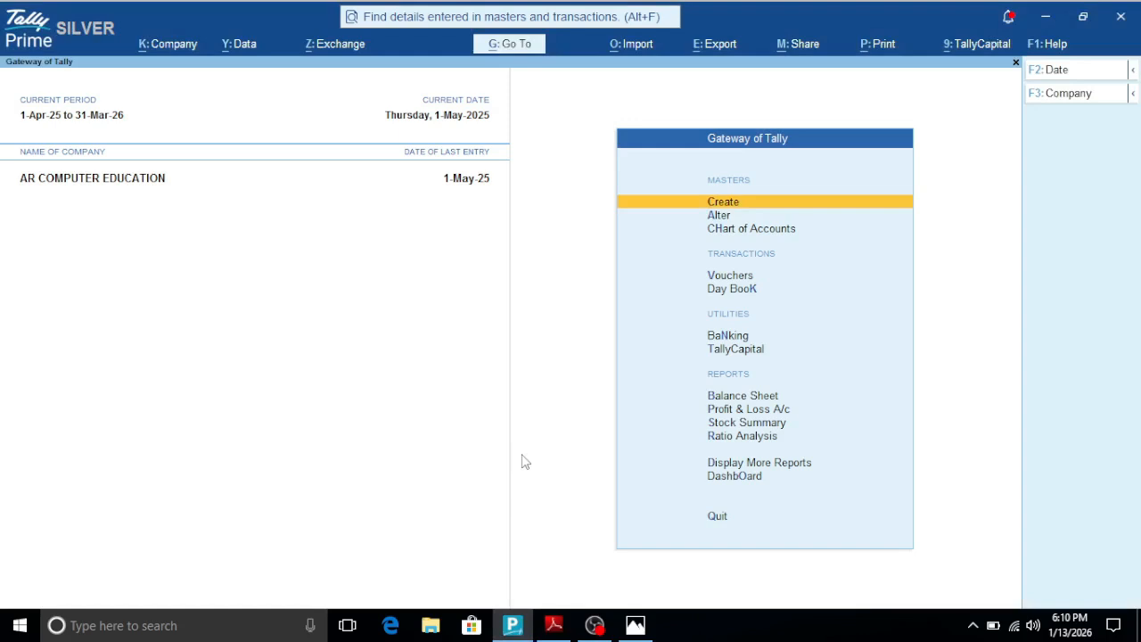
pyautogui.press('Down')
pyautogui.press('Down')
pyautogui.press('Down')
pyautogui.press('Down')
pyautogui.press('Down')
pyautogui.press('Down')
pyautogui.press('Down')
pyautogui.press('Down')
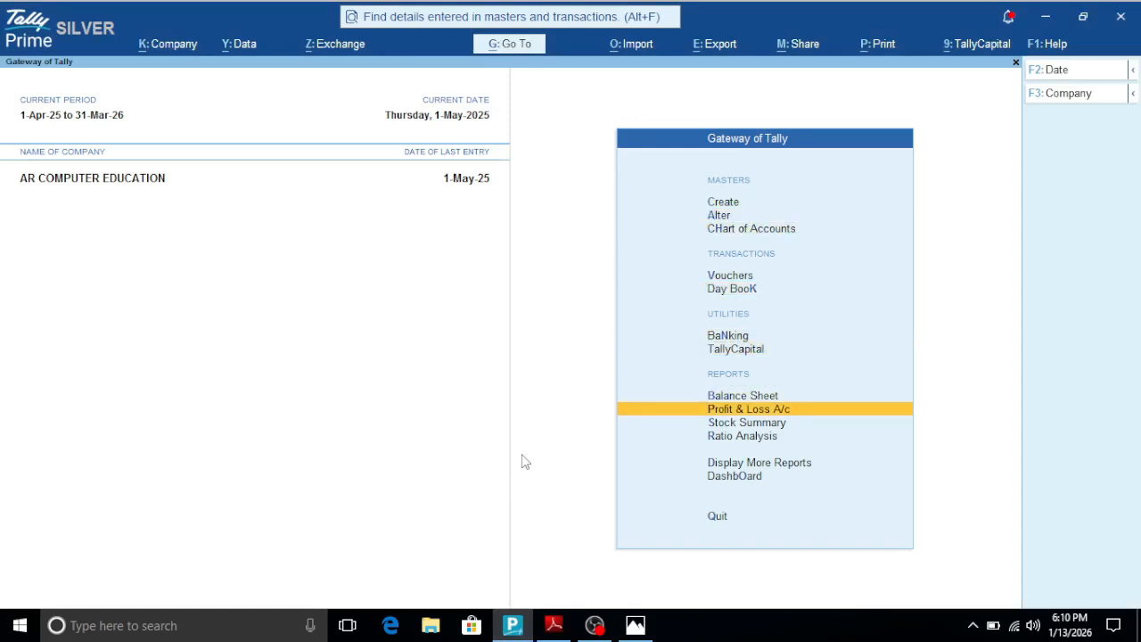
pyautogui.press('Up')
pyautogui.press('Down')
pyautogui.press('Up')
pyautogui.press('Up')
pyautogui.press('Up')
pyautogui.press('Up')
pyautogui.press('Up')
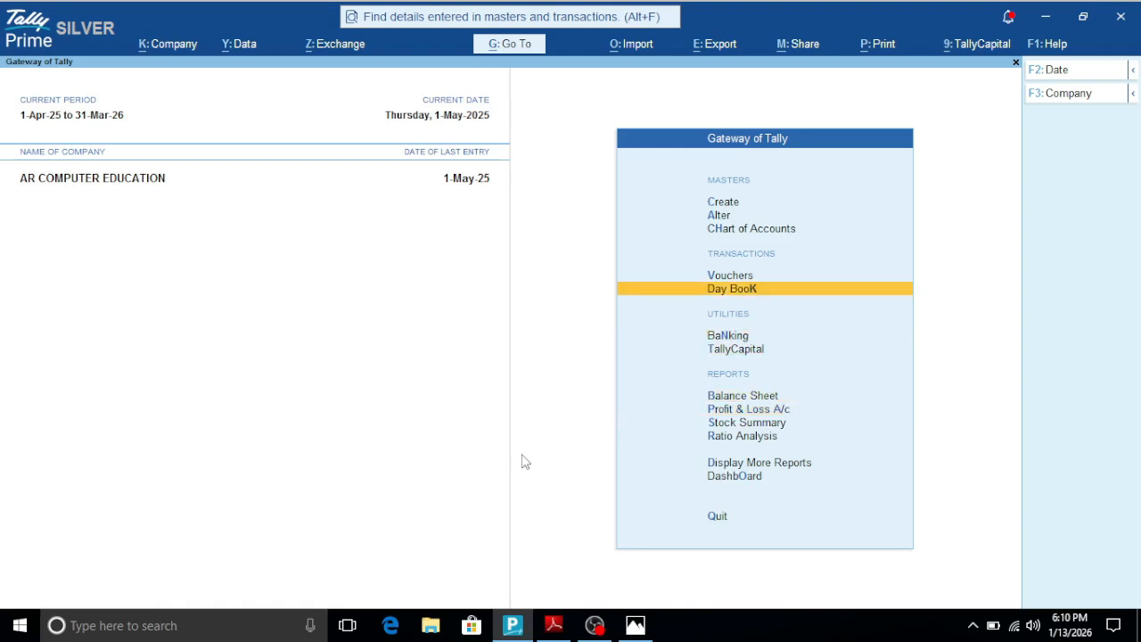
pyautogui.press('Return')
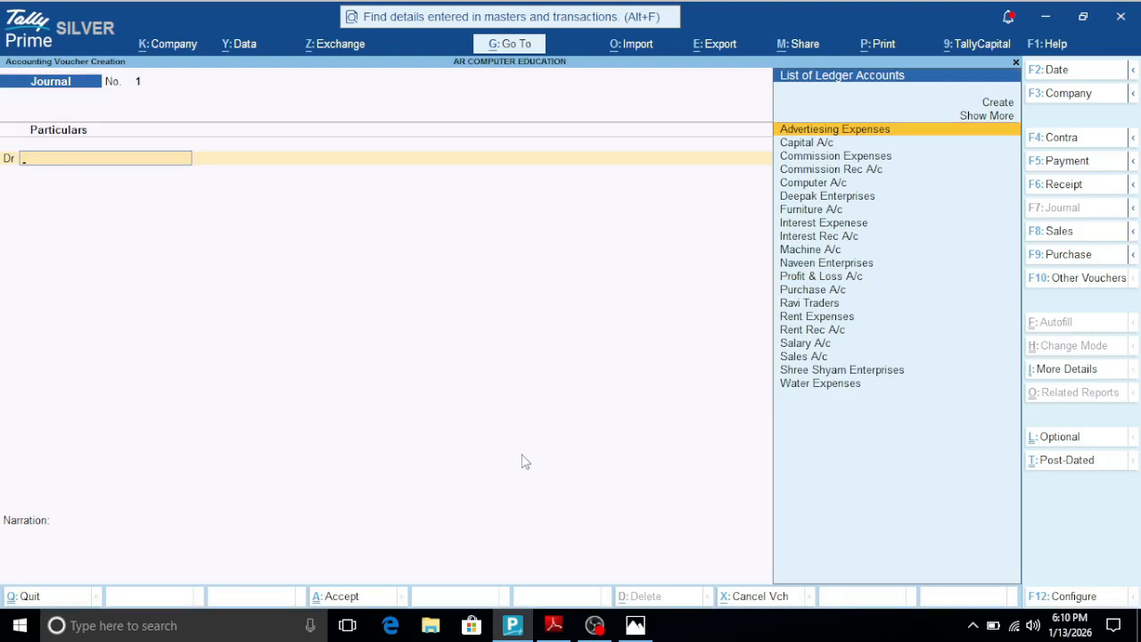
# - Change the voucher type to Payment and mark the voucher as Optional
pyautogui.hotkey('ctrl', 'l')
pyautogui.press('F5')
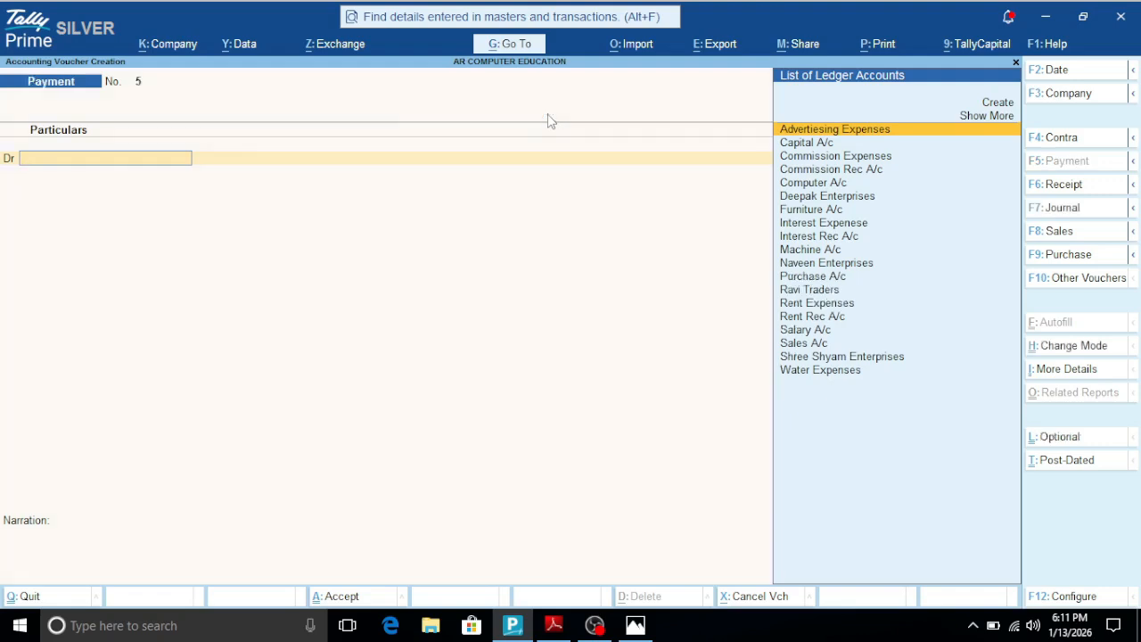
pyautogui.hotkey('ctrl', 'l')
# - Debit Water Expenses with 5000 in the optional payment voucher
pyautogui.write('W')
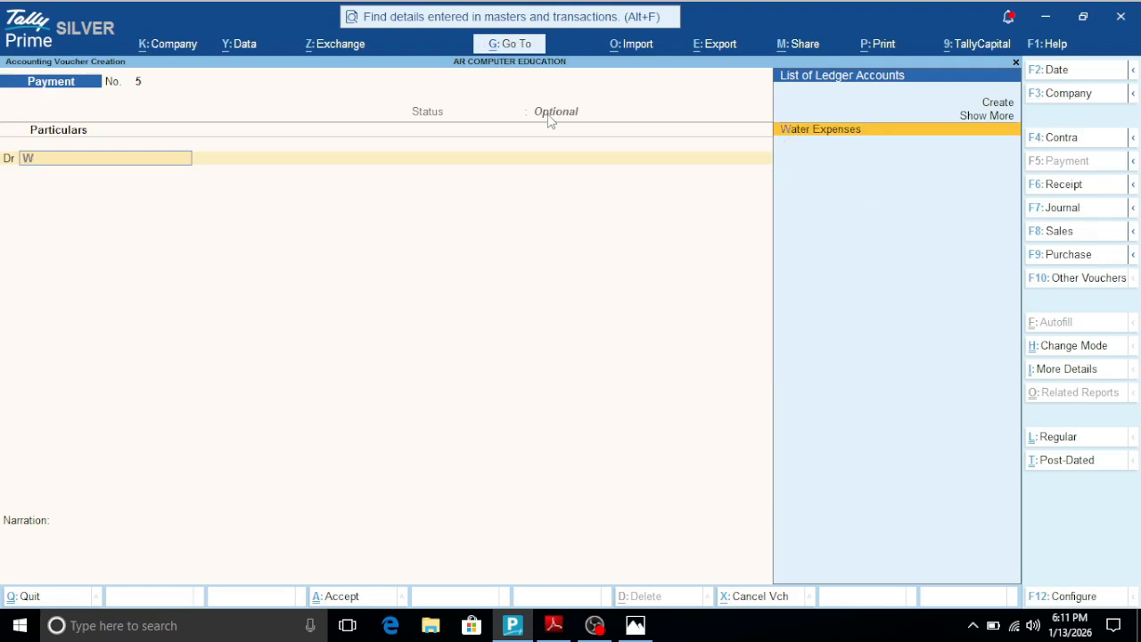
pyautogui.write('ate')
pyautogui.press('Return')
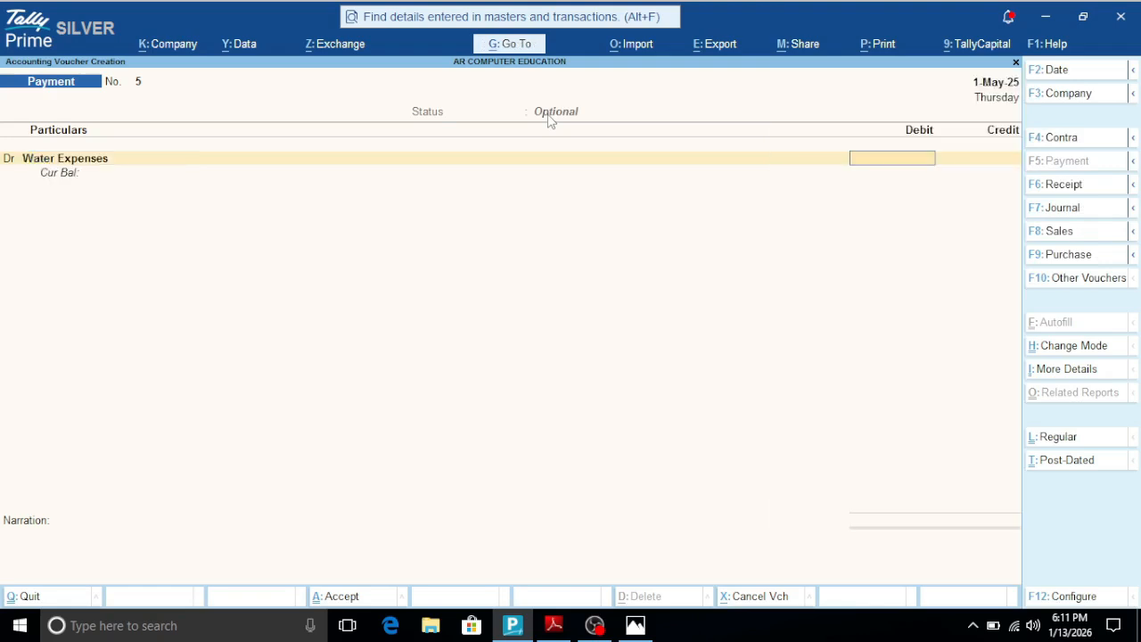
pyautogui.write('5000')
pyautogui.press('Return')
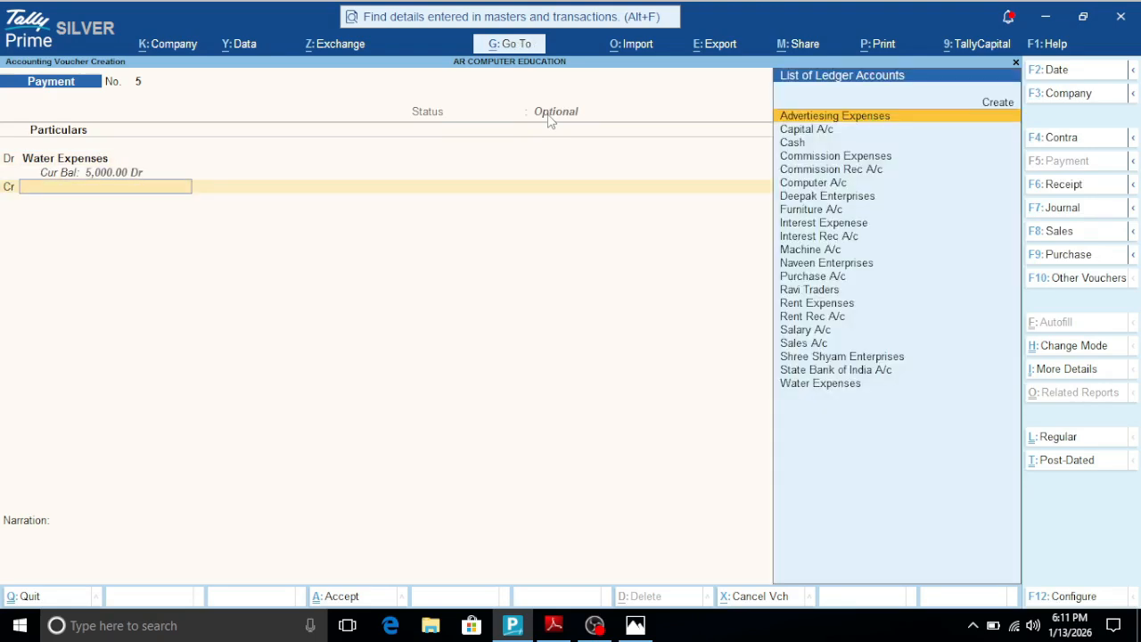
# - Credit Cash with 5,000 in the optional payment voucher, save it, and return to the Gateway of Tally
pyautogui.press('Down')
pyautogui.press('Down')
pyautogui.press('Return')
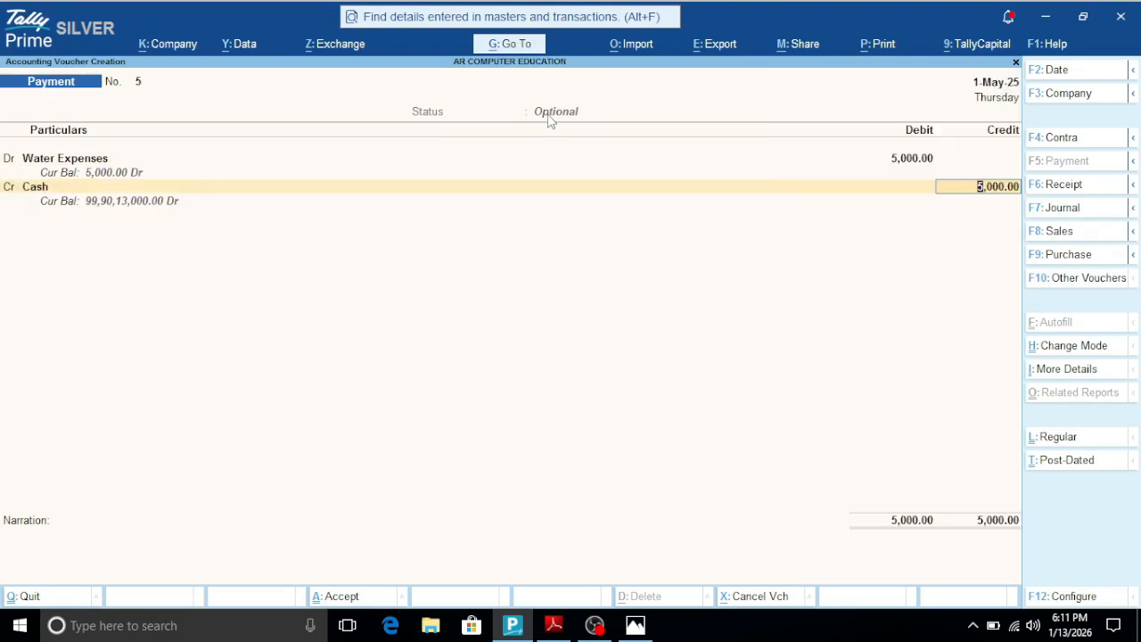
pyautogui.press('ctrl')
pyautogui.hotkey('ctrl', 'a')
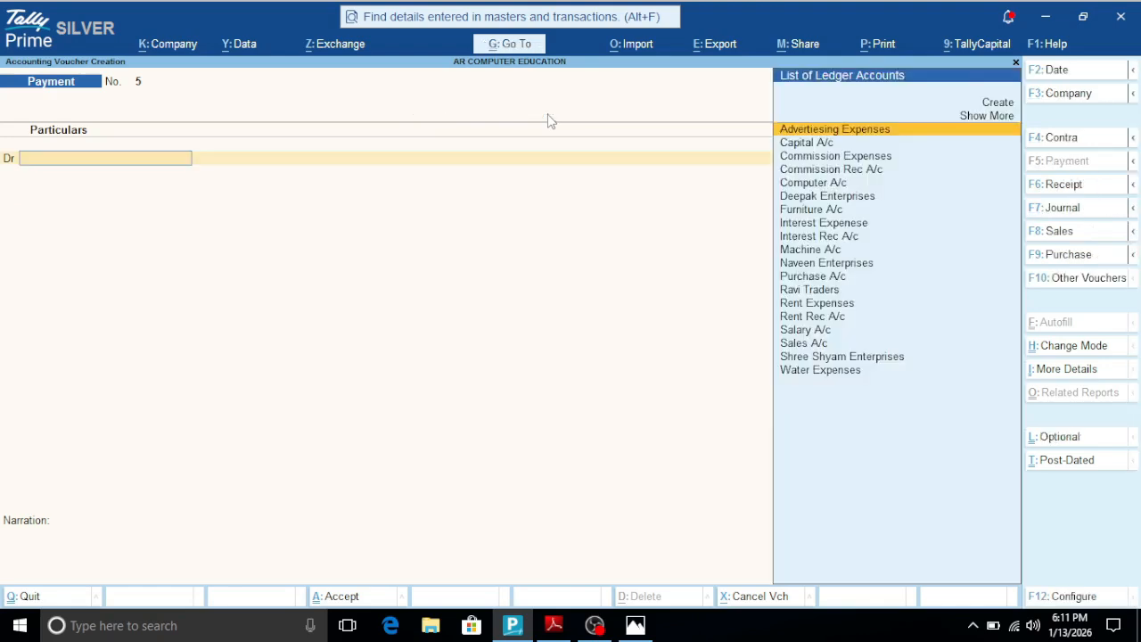
pyautogui.press('Escape')
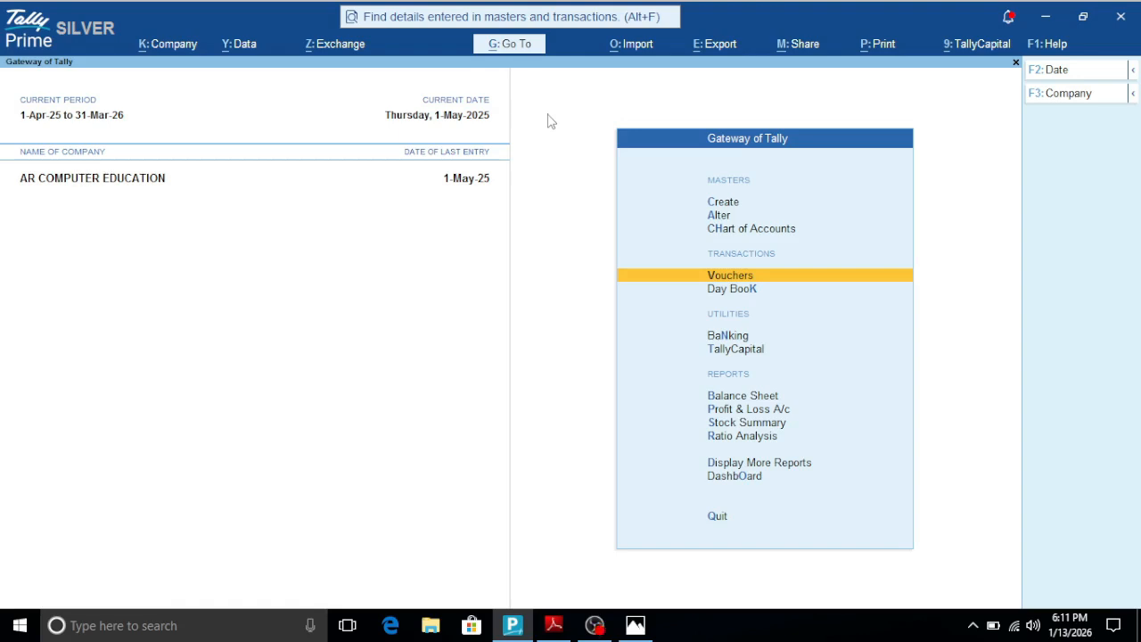
# - View the Profit & Loss A/c in detail, check the Water Expenses line under Indirect Expenses, and return to the Gateway of Tally
pyautogui.press('Down')
pyautogui.press('Down')
pyautogui.press('Down')
pyautogui.press('Down')
pyautogui.press('Down')
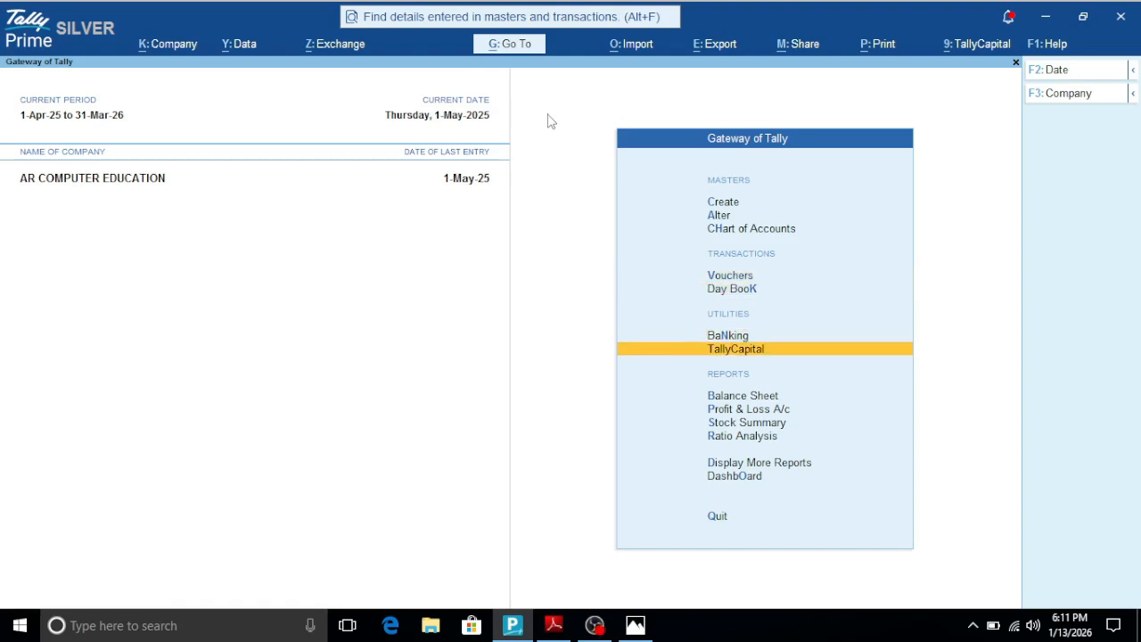
pyautogui.press('Return')
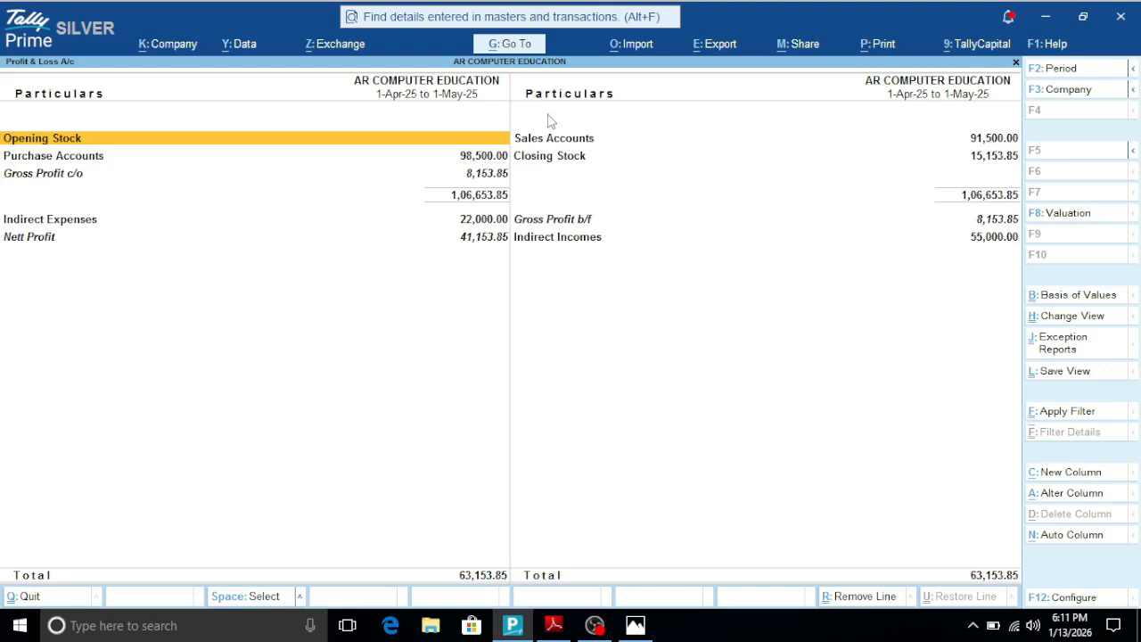
pyautogui.hotkey('alt', 'F5')
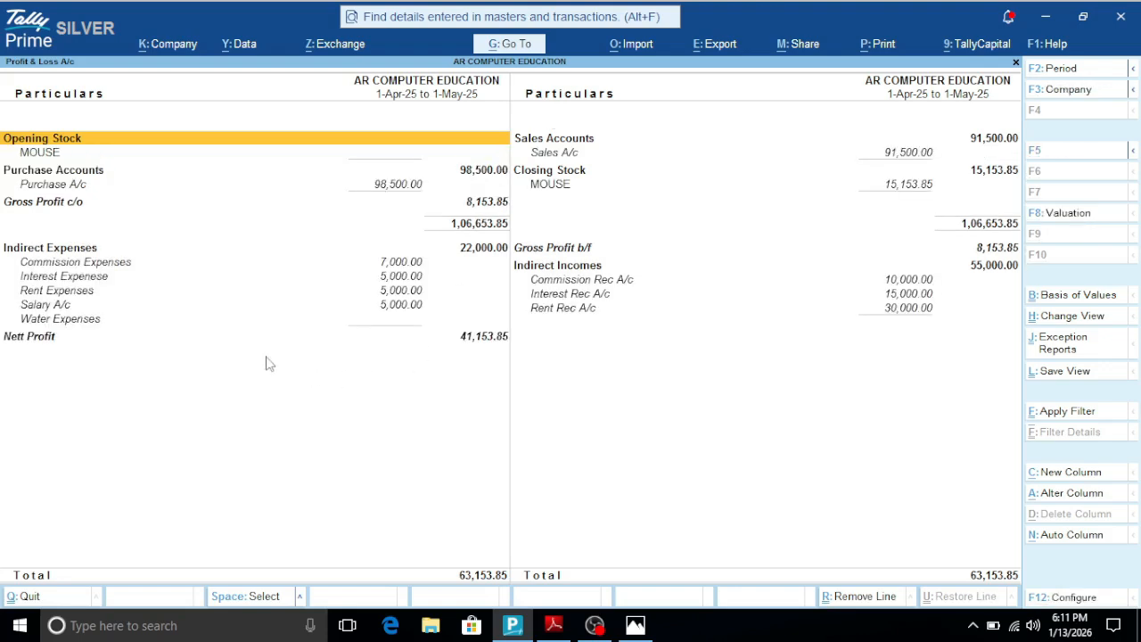
pyautogui.click(89, 328)
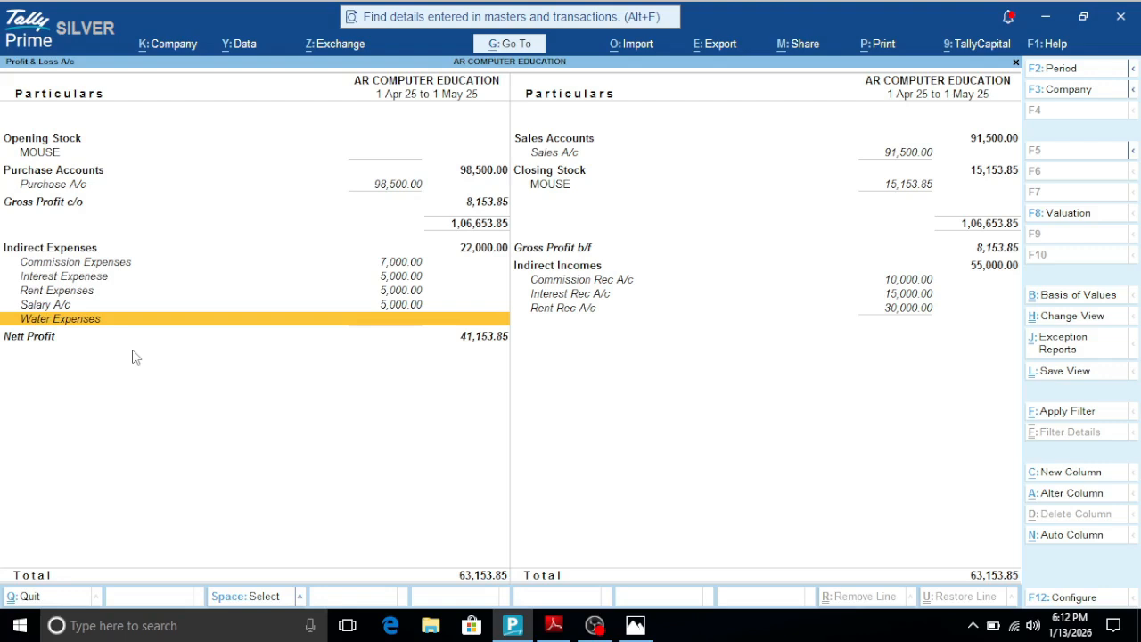
pyautogui.press('Escape')
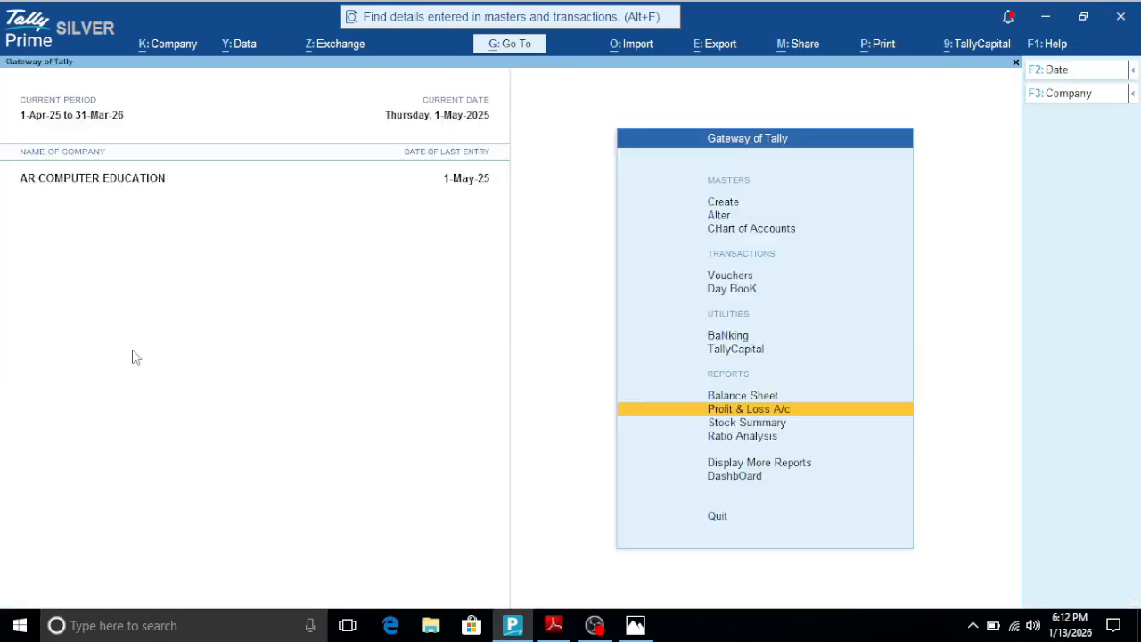
pyautogui.press('Escape')
pyautogui.press('Escape')
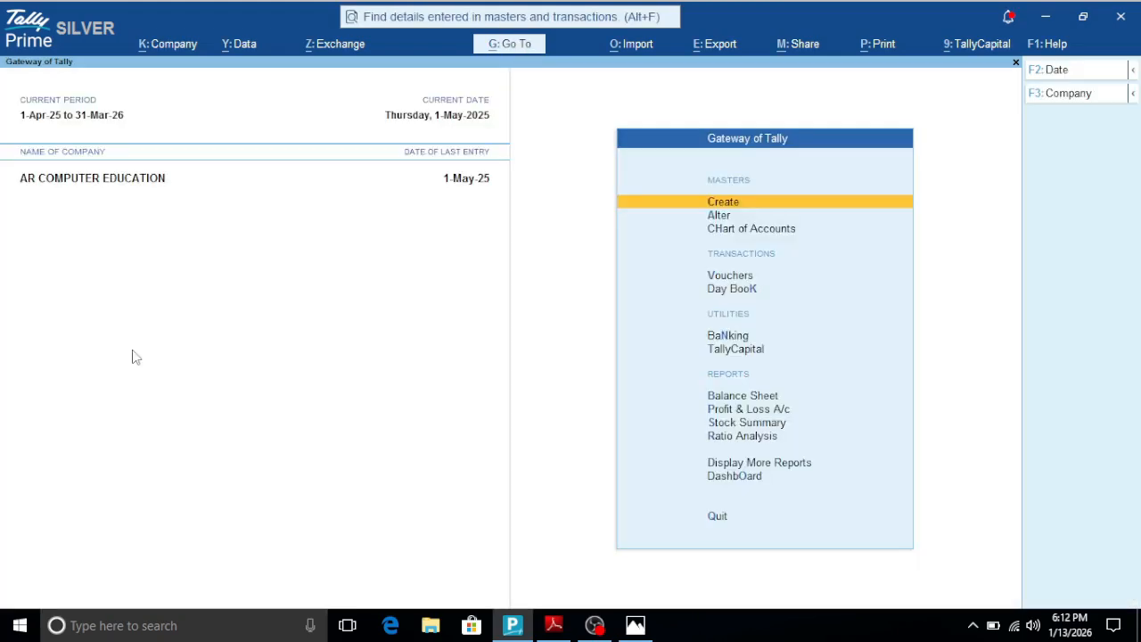
# - Open the Exception Reports list within Display More Reports
pyautogui.press('Down')
pyautogui.press('Down')
pyautogui.press('Down')
pyautogui.press('Down')
pyautogui.press('Down')
pyautogui.press('Down')
pyautogui.press('Down')
pyautogui.press('Down')
pyautogui.press('Down')
pyautogui.press('Down')
pyautogui.press('Down')
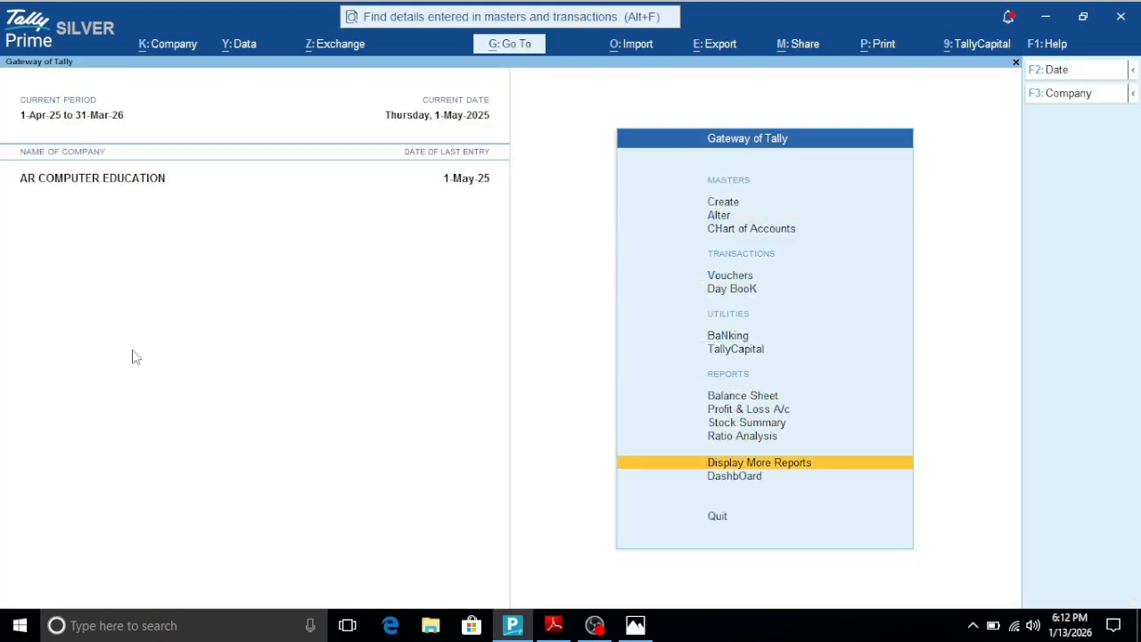
pyautogui.press('Return')
pyautogui.press('Down')
pyautogui.press('Down')
pyautogui.press('Down')
pyautogui.press('Down')
pyautogui.press('Down')
pyautogui.press('Down')
pyautogui.press('Down')
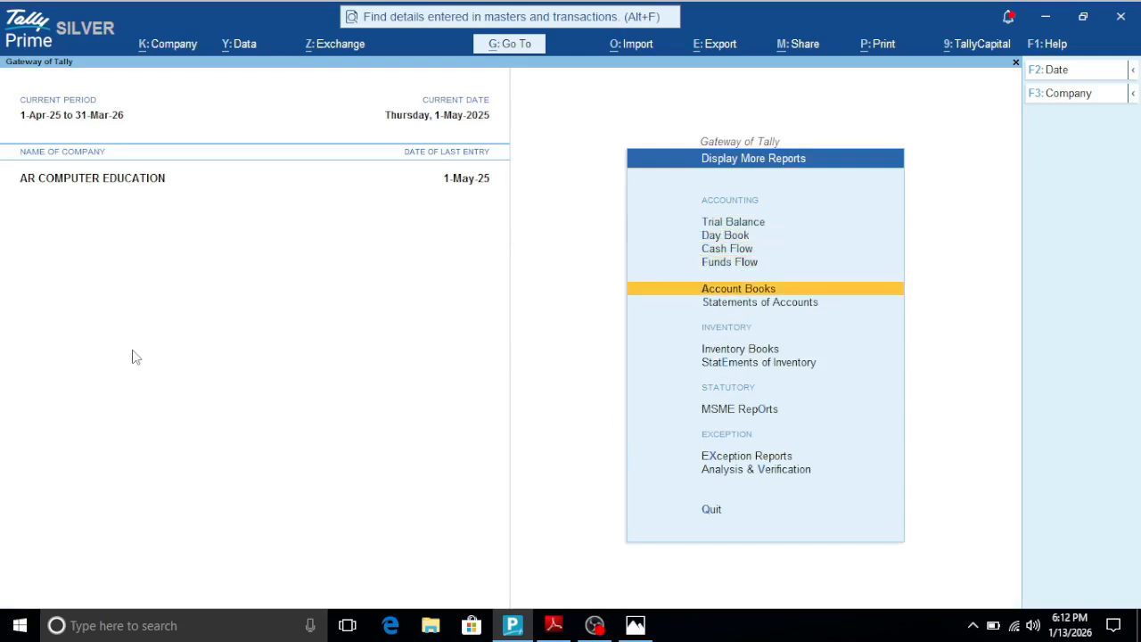
pyautogui.press('Down')
pyautogui.press('Down')
# - View the Optional Vouchers register, and return to the Gateway of Tally
pyautogui.press('Down')
pyautogui.press('Up')
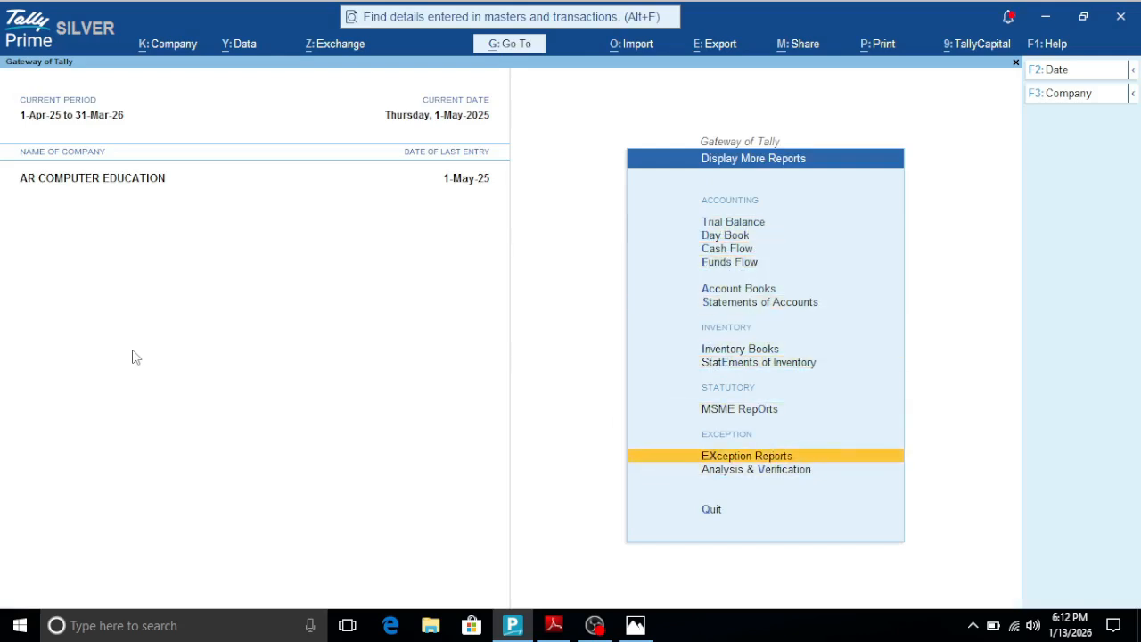
pyautogui.press('Return')
pyautogui.press('Down')
pyautogui.press('Up')
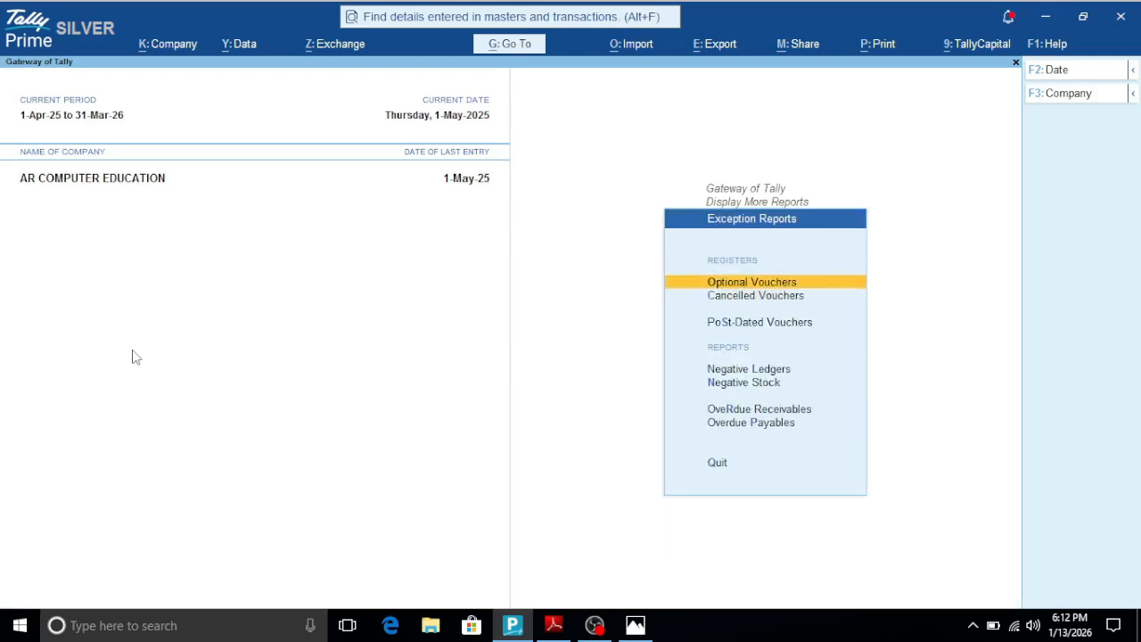
pyautogui.press('Return')
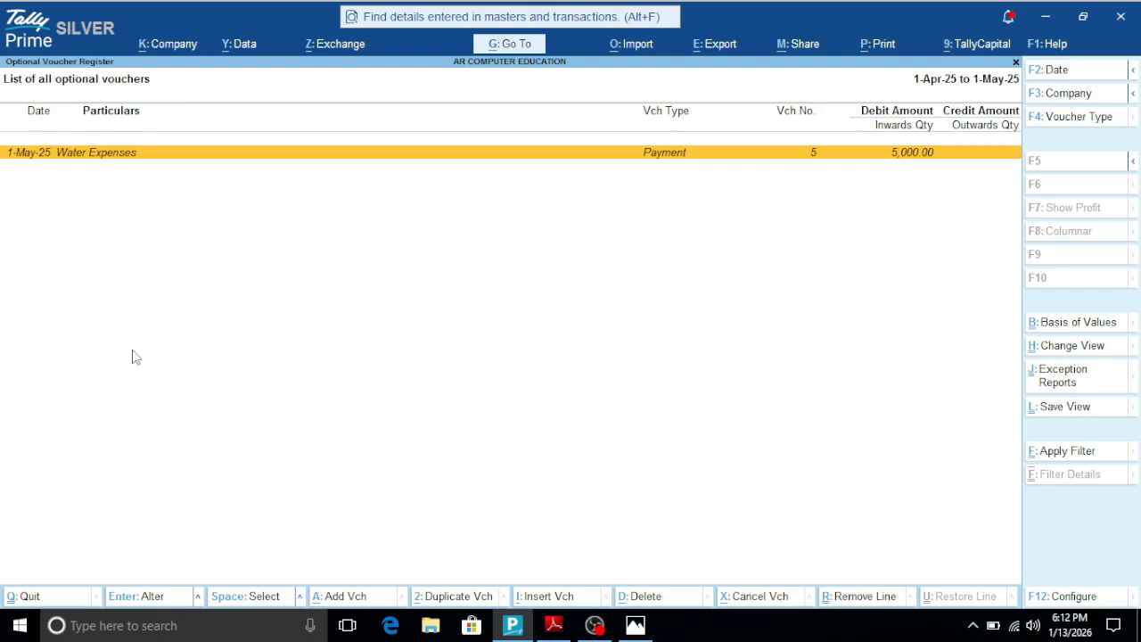
pyautogui.press('Escape')
pyautogui.press('Escape')
pyautogui.press('Escape')
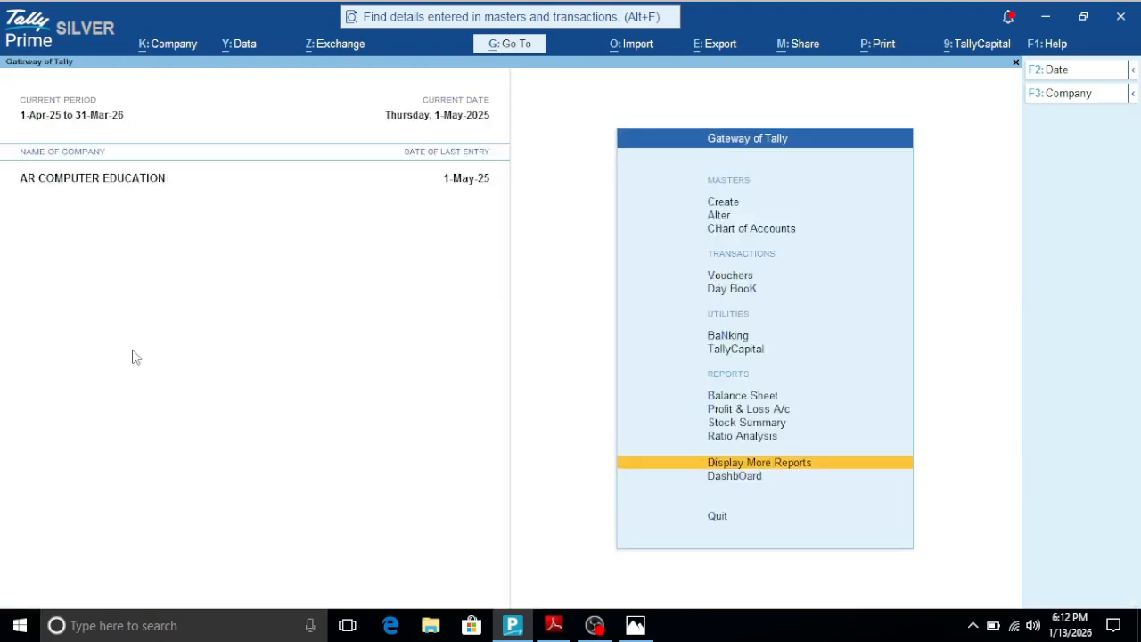
# - Switch to the shortcut PDF to read the Add voucher entry, and check its keys on the keyboard picture
pyautogui.click(553, 625)
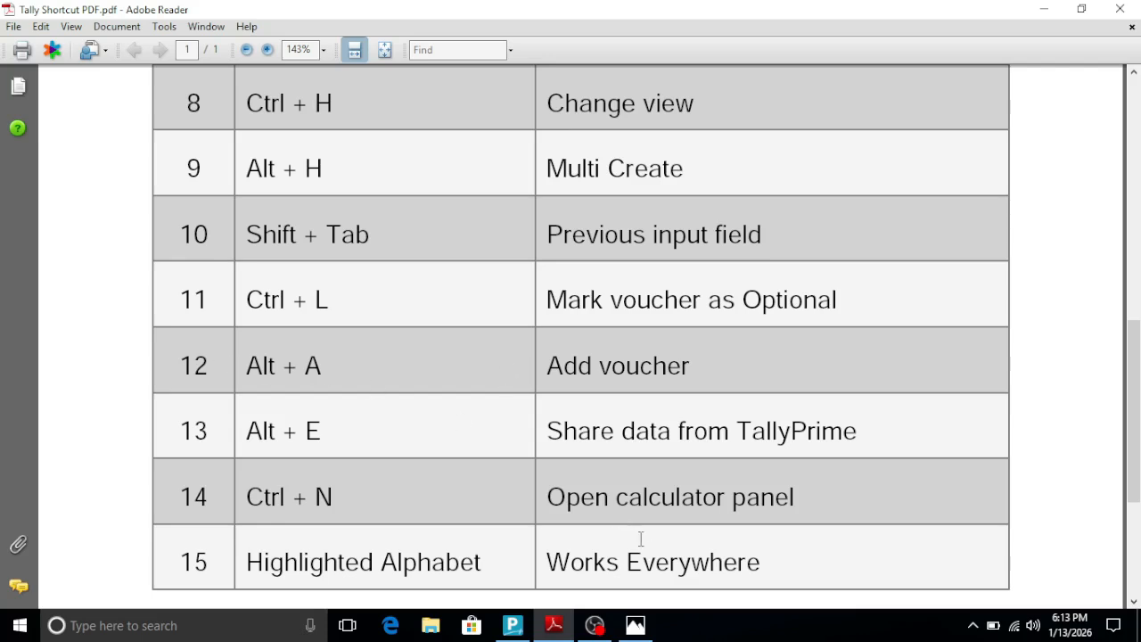
pyautogui.click(634, 625)
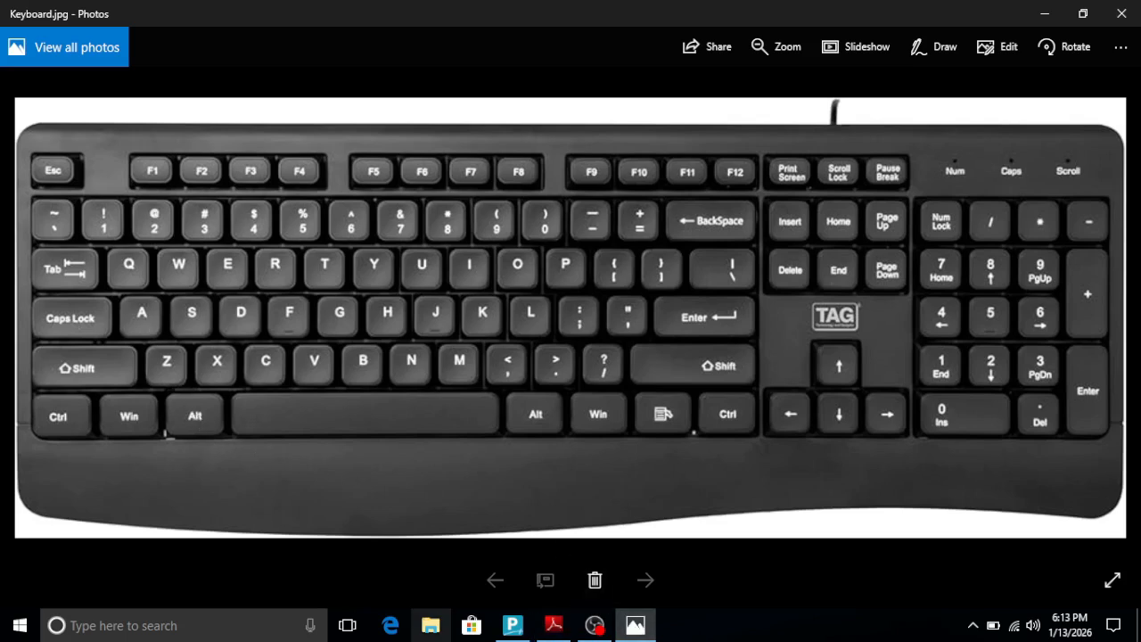
# - Switch to Tally Prime and open the Day Book from the Gateway of Tally
pyautogui.click(512, 625)
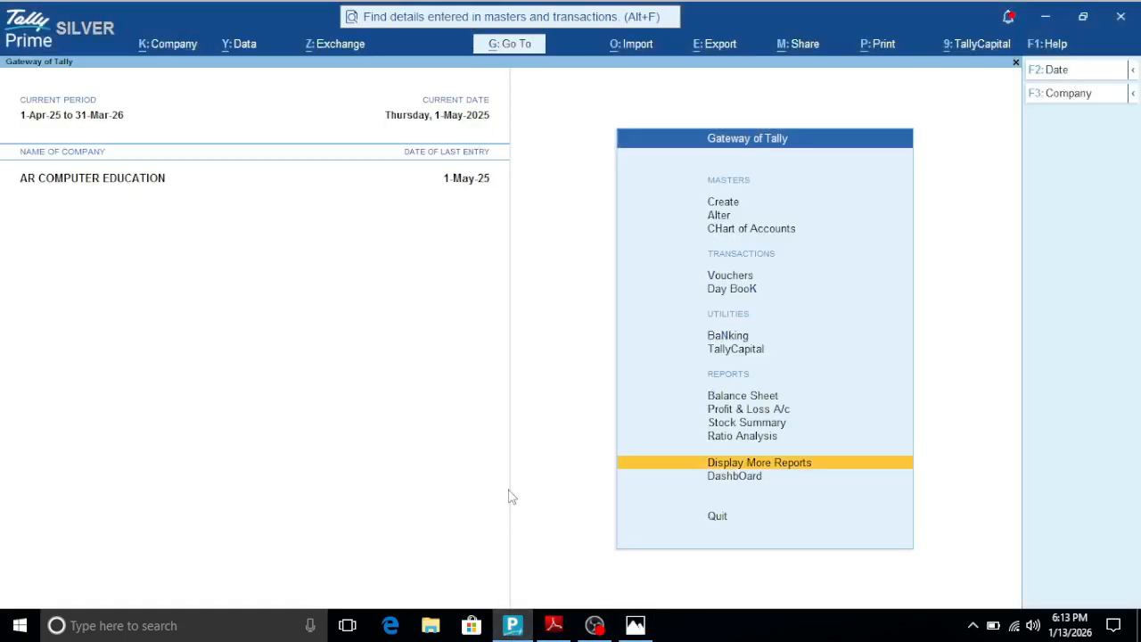
pyautogui.press('Up')
pyautogui.press('Up')
pyautogui.press('Up')
pyautogui.press('Up')
pyautogui.press('Up')
pyautogui.press('Up')
pyautogui.press('Up')
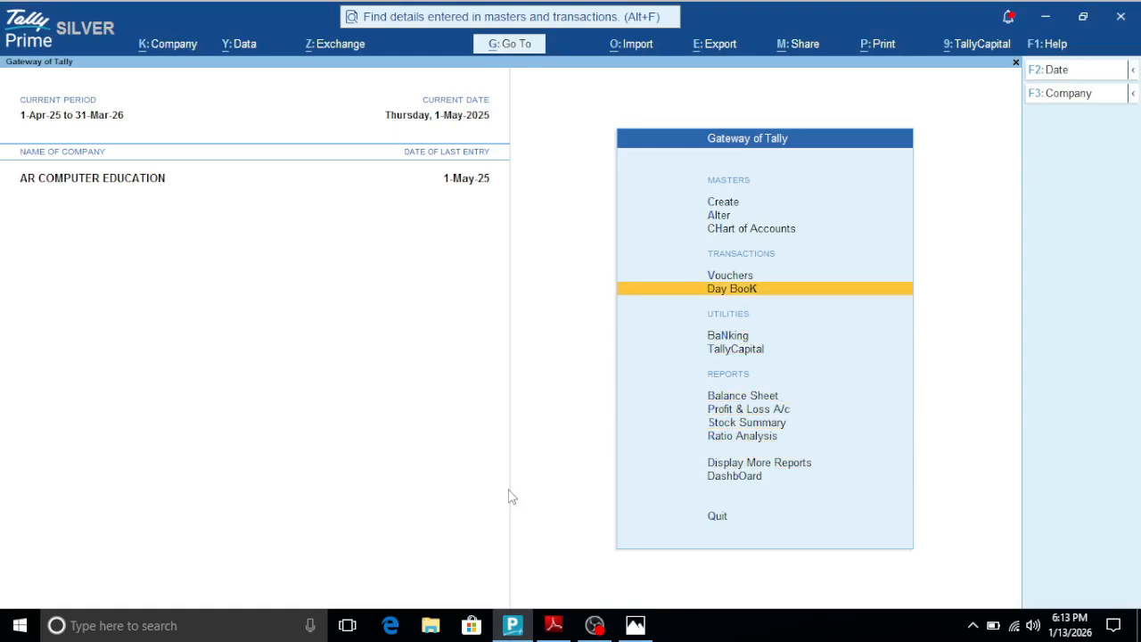
pyautogui.press('Return')
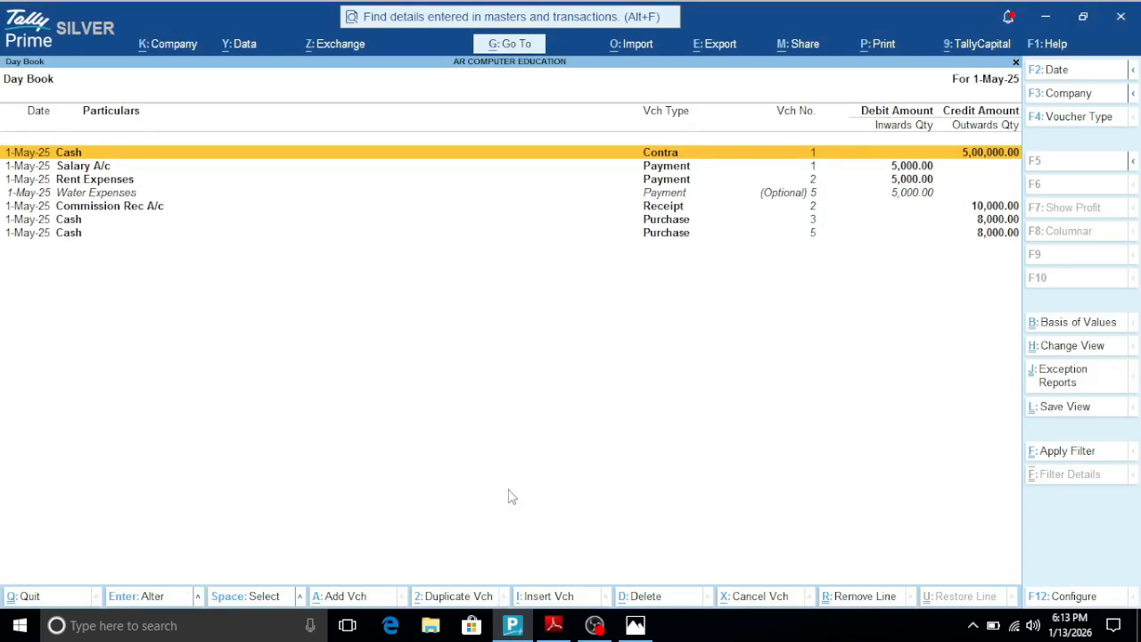
# - Start adding a Receipt voucher from the Commission Rec A/c entry in the Day Book, and leave it without saving
pyautogui.press('Down')
pyautogui.press('Down')
pyautogui.press('Down')
pyautogui.press('Down')
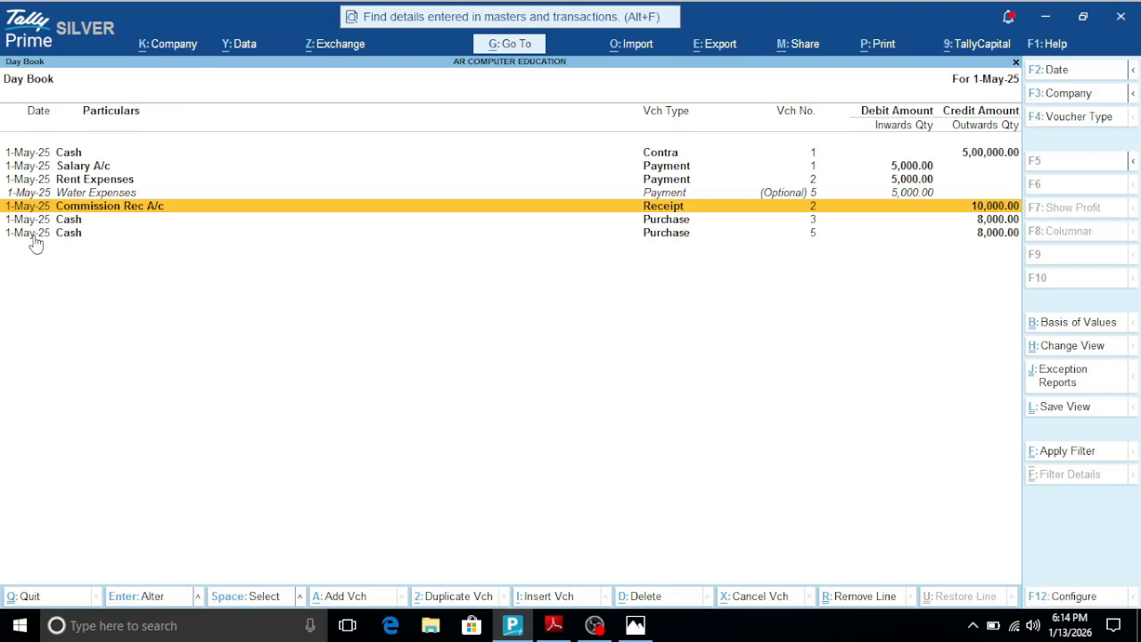
pyautogui.hotkey('alt', 'a')
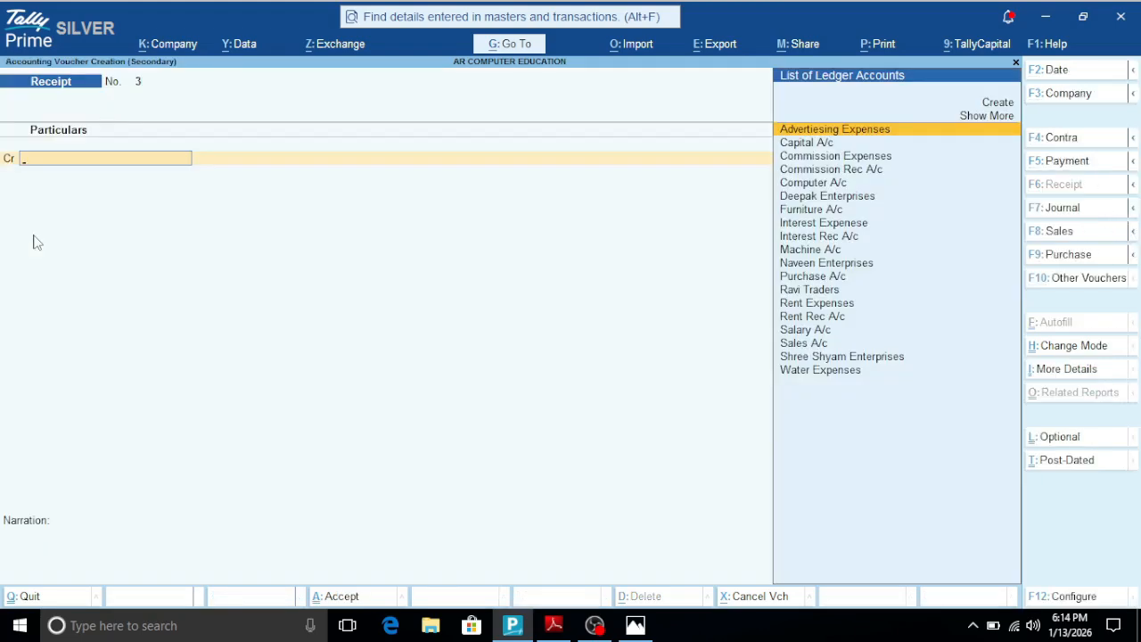
pyautogui.press('Escape')
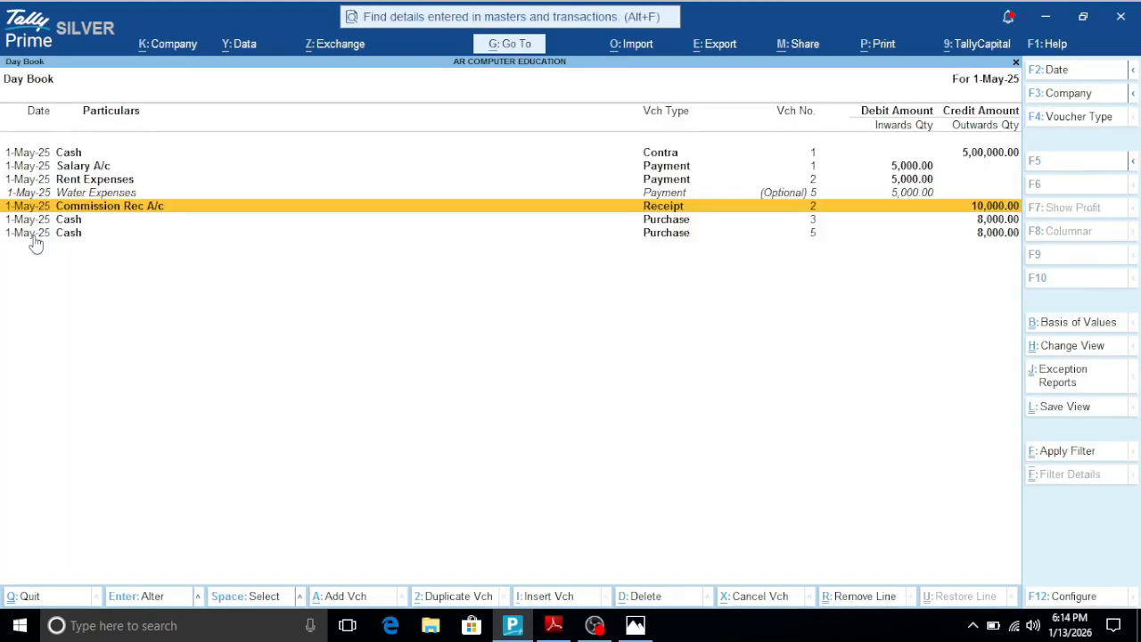
# - Start inserting a Contra voucher at the Day Book's first Cash entry, and discard it
pyautogui.press('Up')
pyautogui.press('Up')
pyautogui.press('Up')
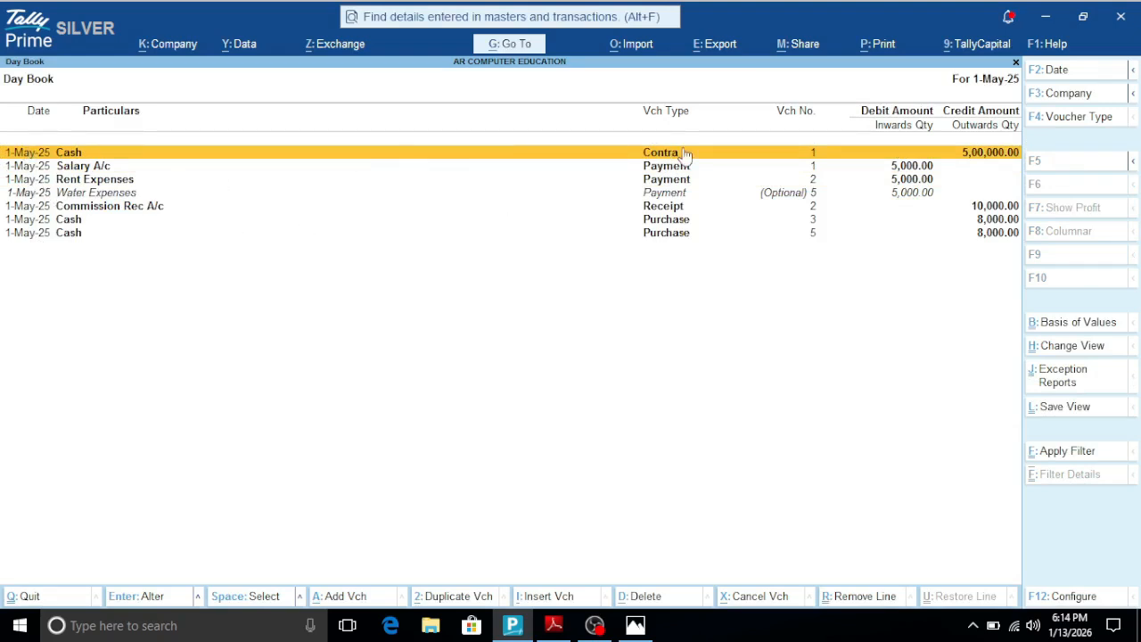
pyautogui.hotkey('alt', 'i')
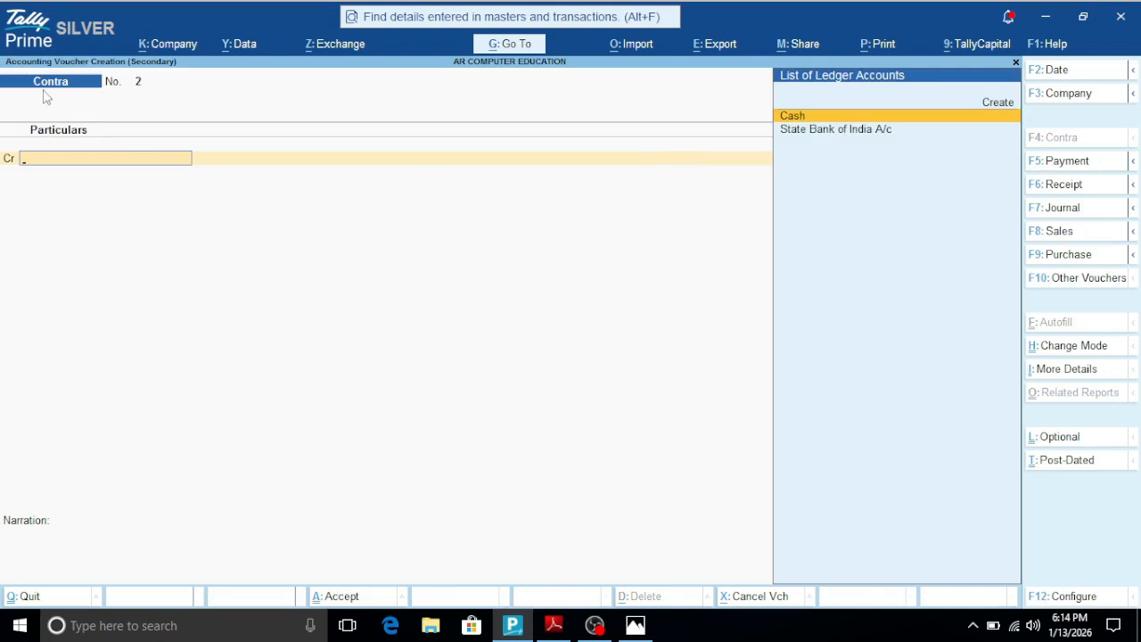
pyautogui.press('Escape')
pyautogui.press('y')
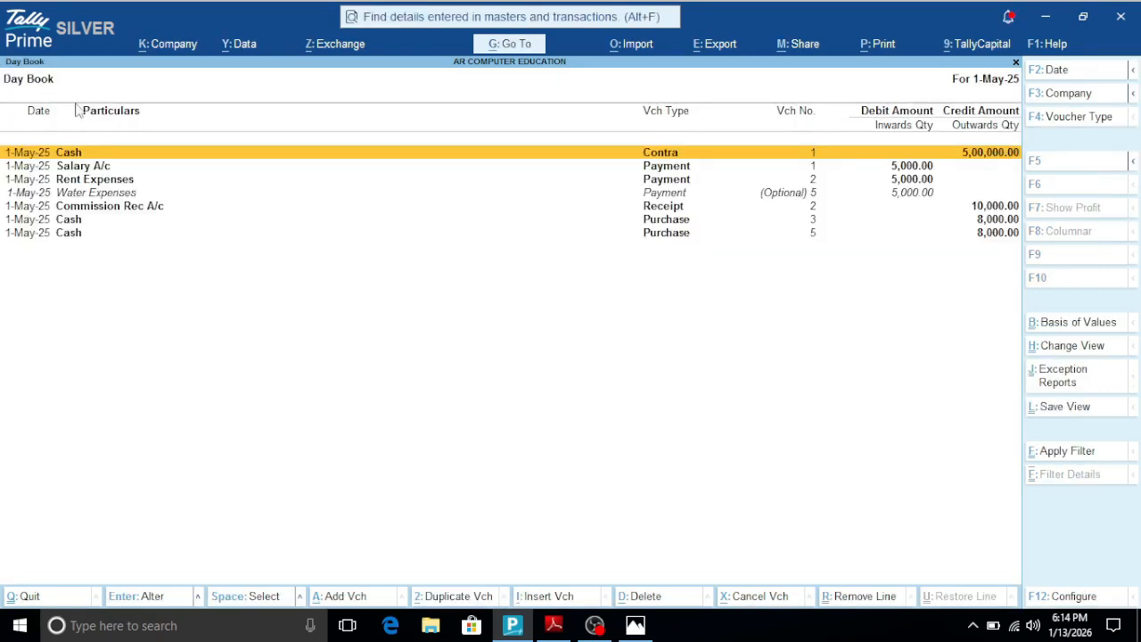
# - Start inserting a Purchase voucher at Purchase entry 3 in the Day Book, discard it, and return to the Gateway of Tally
pyautogui.click(651, 222)
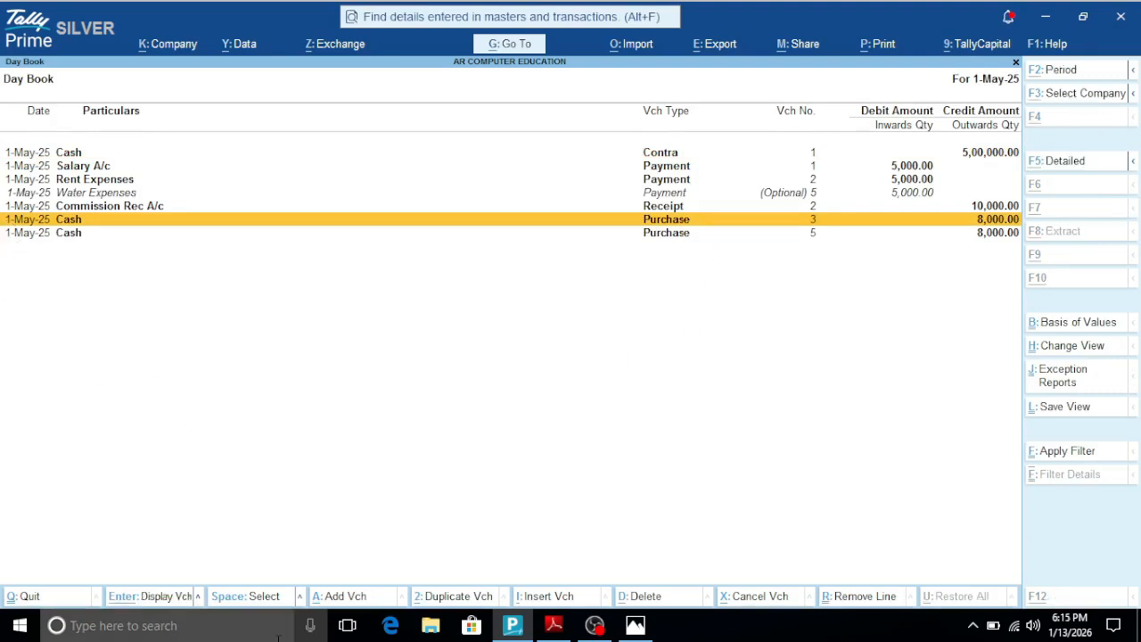
pyautogui.hotkey('alt', 'i')
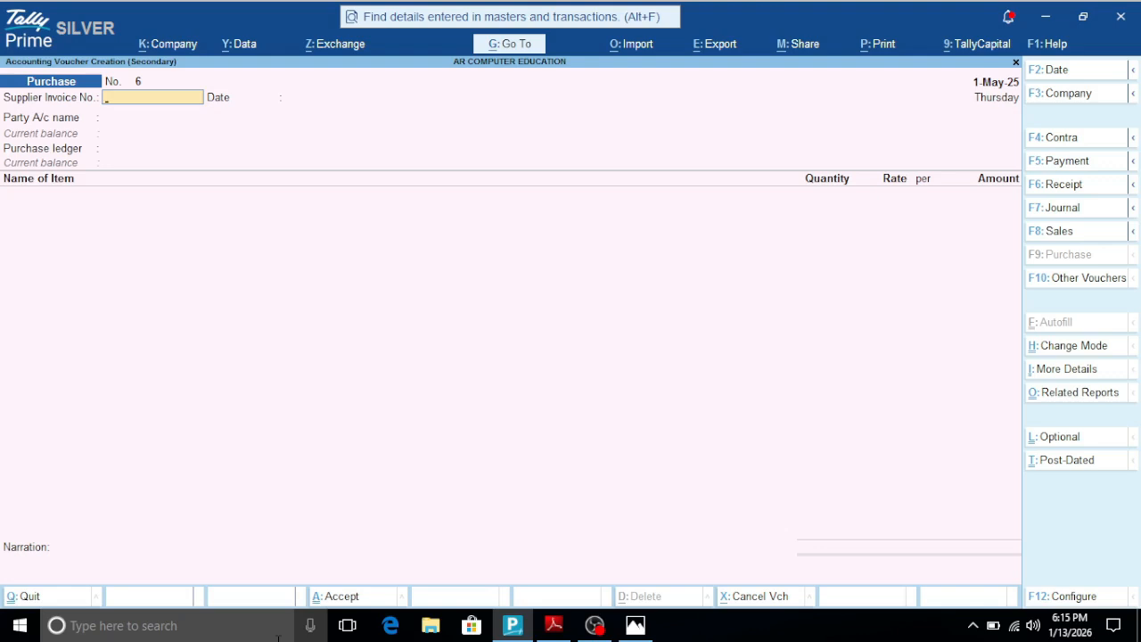
pyautogui.press('Escape')
pyautogui.press('Escape')
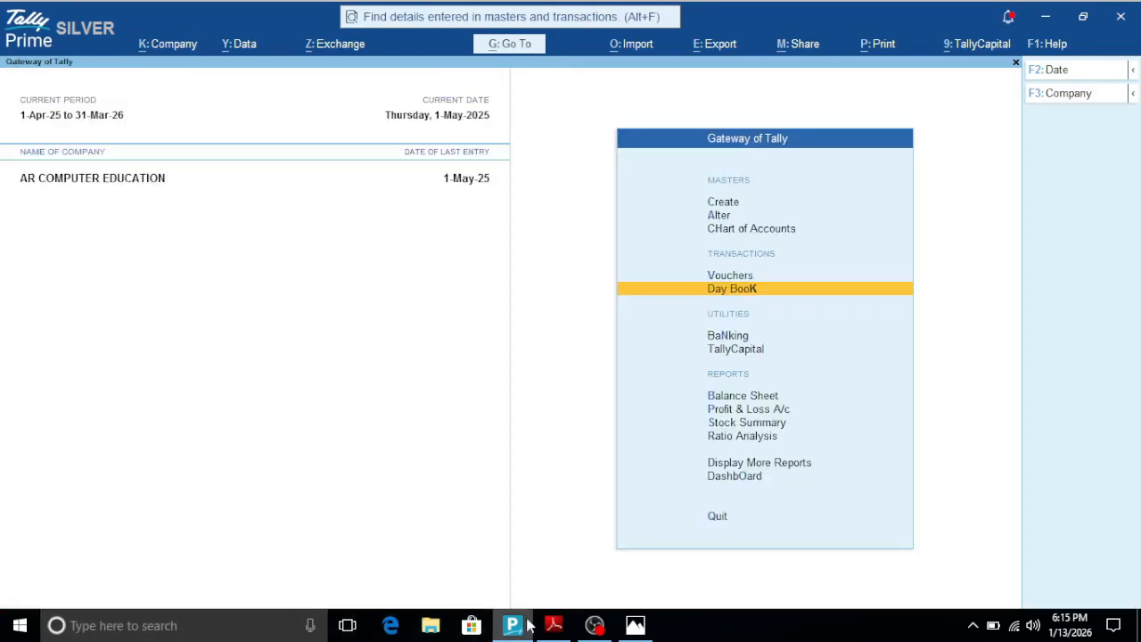
# - Switch to the shortcut PDF to read the Share data from TallyPrime entry, and find its keys on the keyboard picture
pyautogui.click(553, 625)
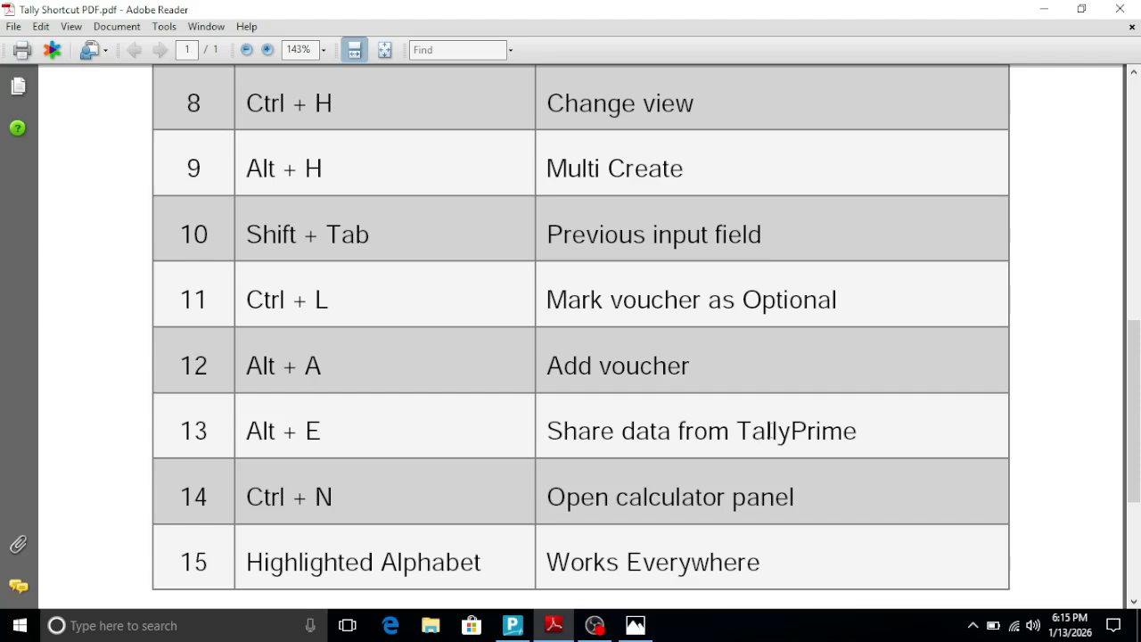
pyautogui.click(636, 625)
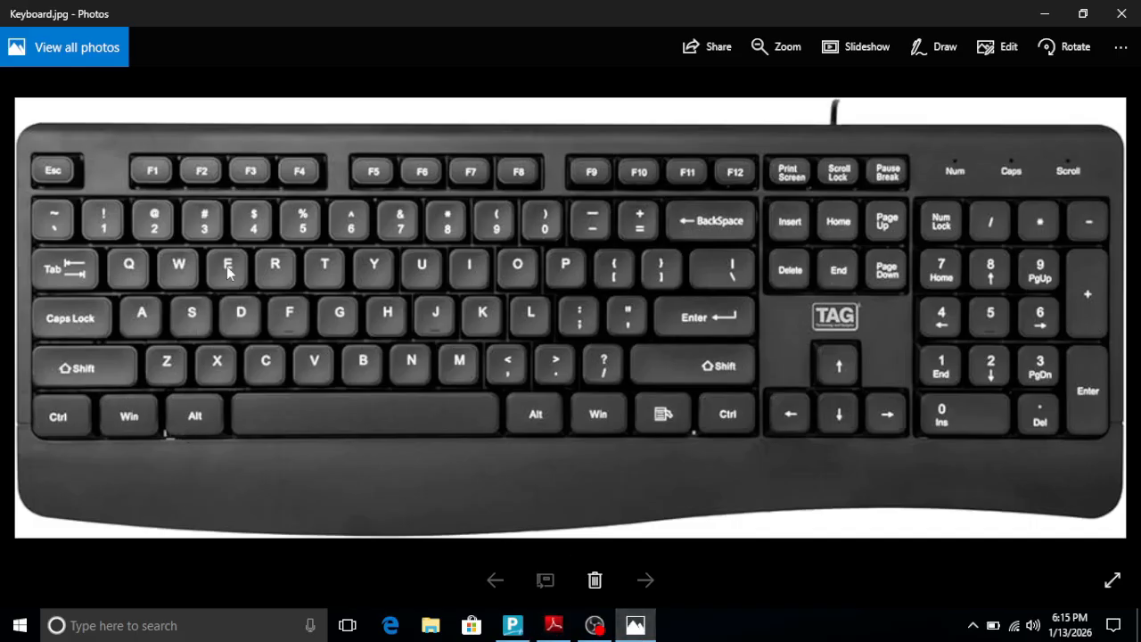
# - Switch to Tally Prime and open the Balance Sheet from the Gateway of Tally
pyautogui.click(513, 625)
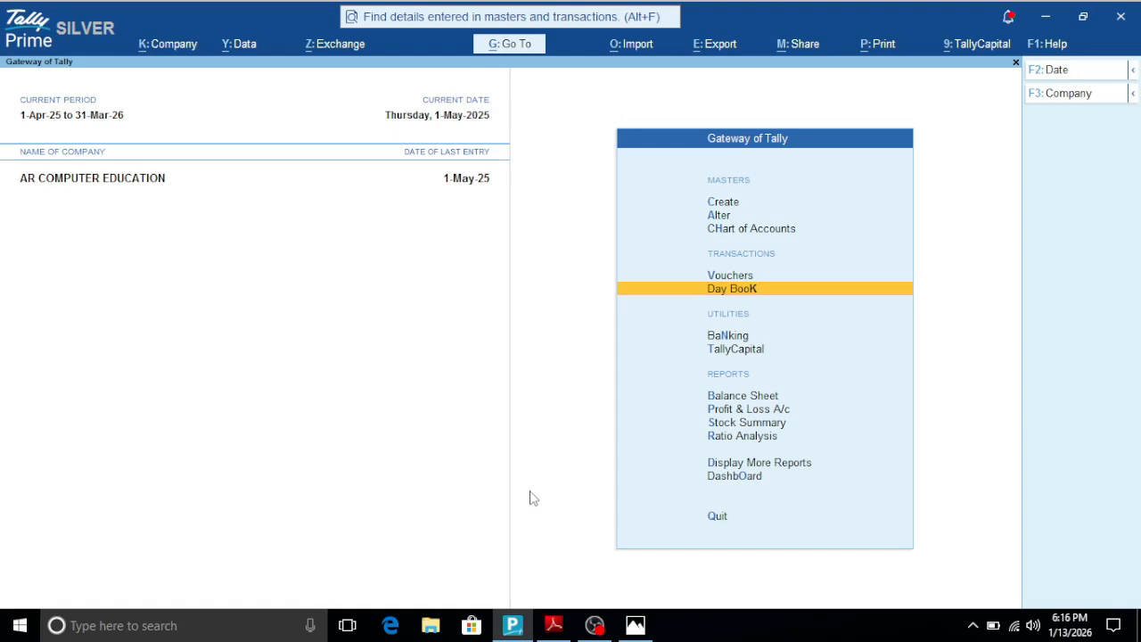
pyautogui.press('Down')
pyautogui.press('Down')
pyautogui.press('Down')
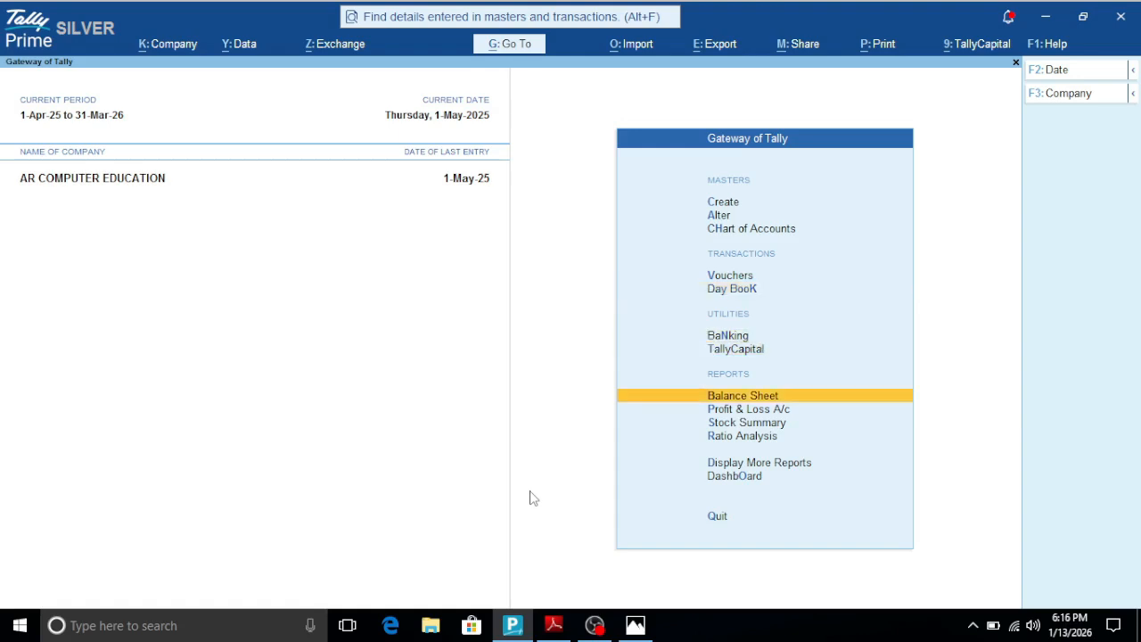
pyautogui.press('Return')
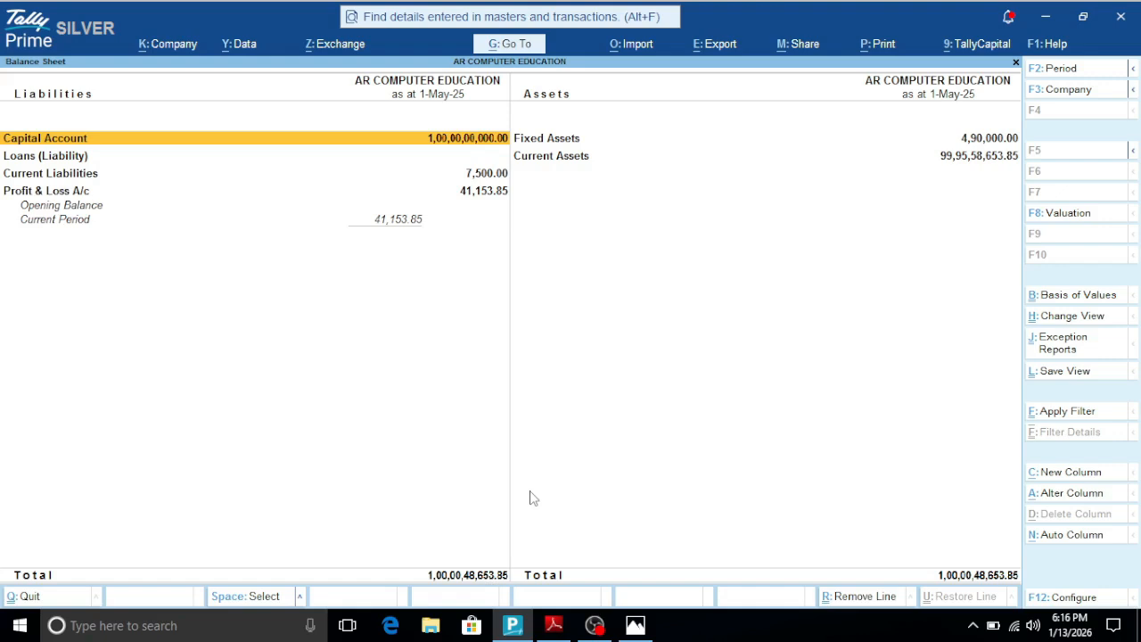
# - Examine the general, banking, header and company options in the export configuration of the Balance Sheet, and return to the report
pyautogui.hotkey('alt', 'e')
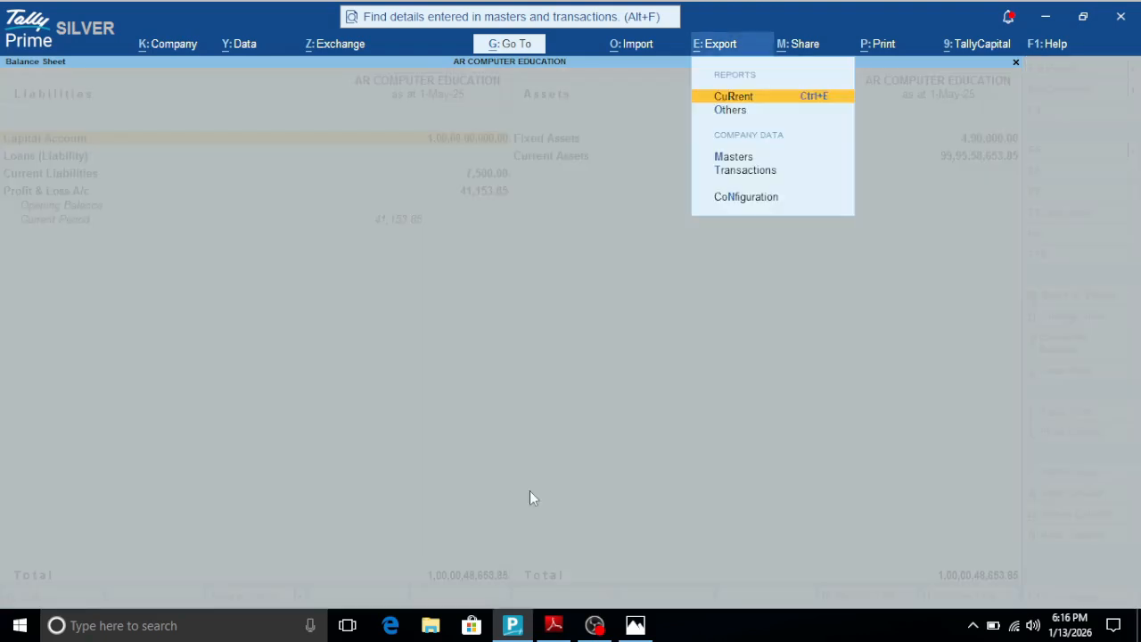
pyautogui.press('Down')
pyautogui.press('Down')
pyautogui.press('Down')
pyautogui.press('Down')
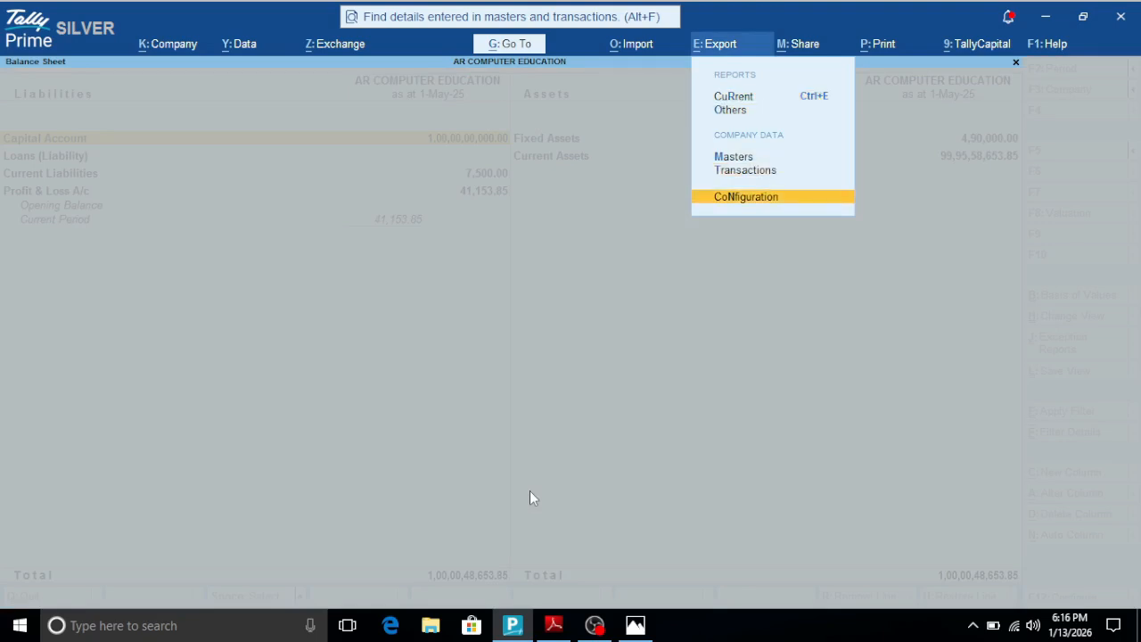
pyautogui.press('Return')
pyautogui.press('Down')
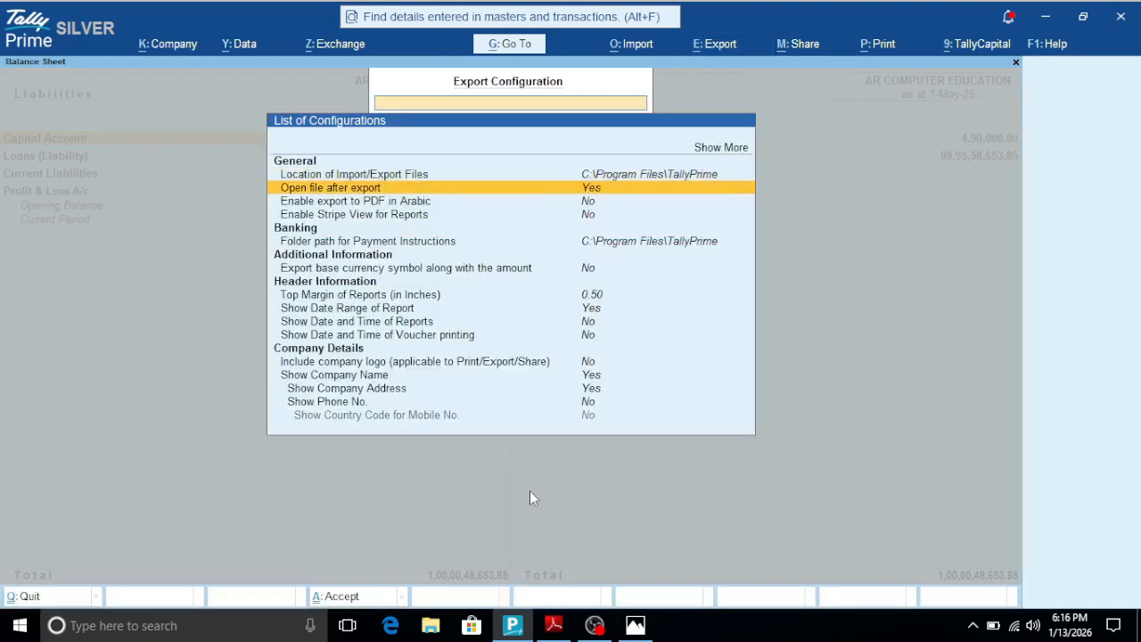
pyautogui.press('Down')
pyautogui.press('Down')
pyautogui.press('Down')
pyautogui.press('Down')
pyautogui.press('Down')
pyautogui.press('Down')
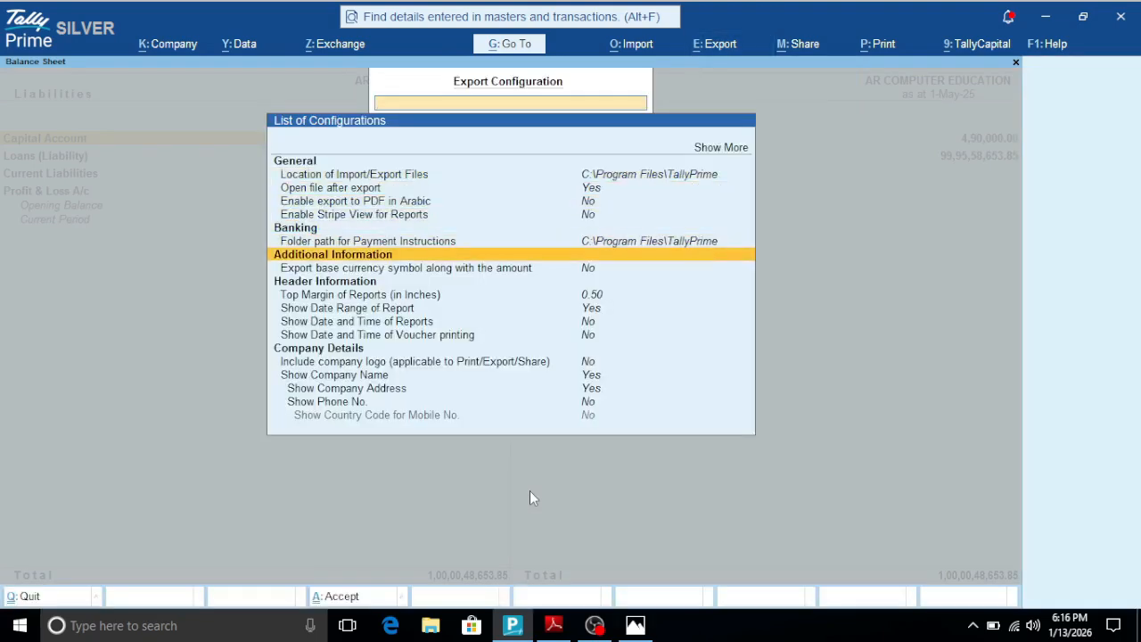
pyautogui.press('Down')
pyautogui.press('Down')
pyautogui.press('Up')
pyautogui.press('Up')
pyautogui.press('Up')
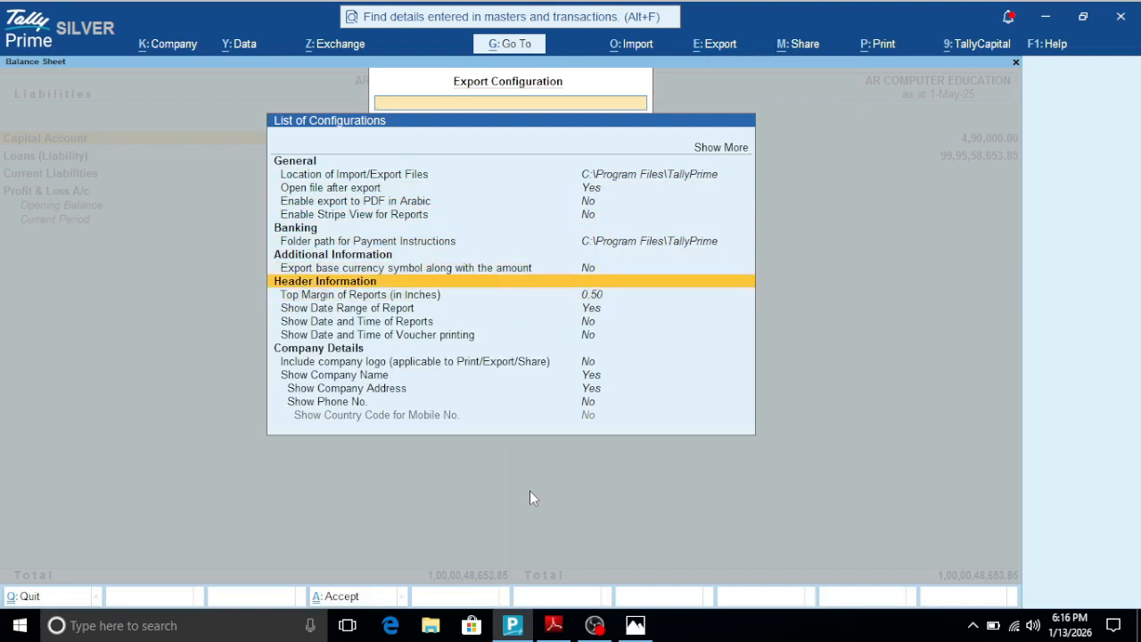
pyautogui.press('Up')
pyautogui.press('Up')
pyautogui.press('Up')
pyautogui.press('Up')
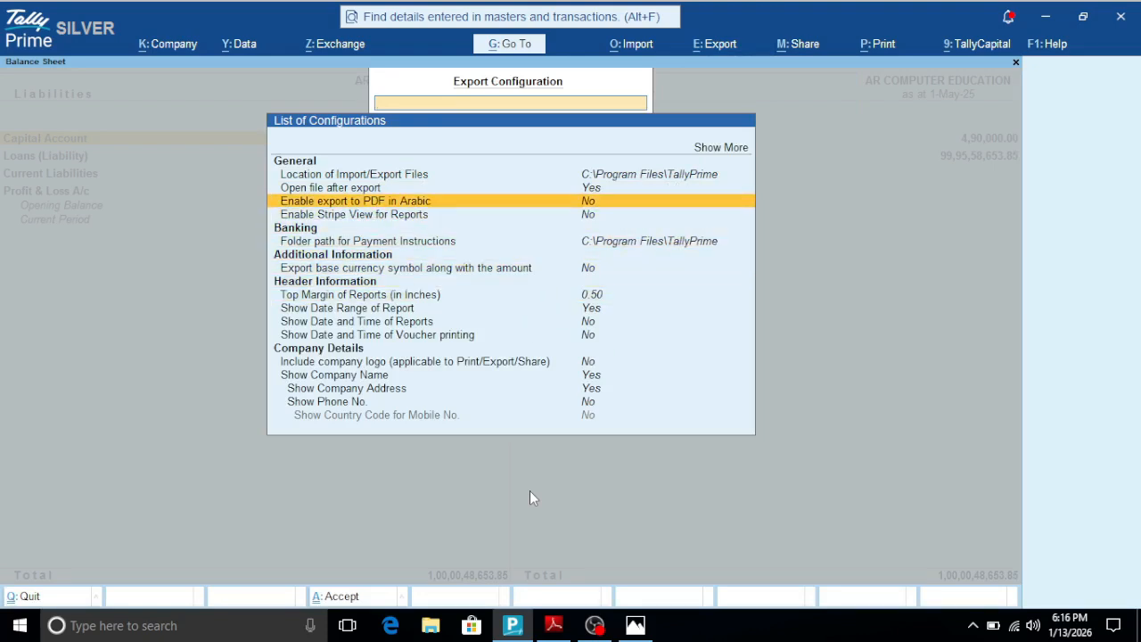
pyautogui.press('Up')
pyautogui.press('Down')
pyautogui.press('Down')
pyautogui.press('Escape')
pyautogui.press('Escape')
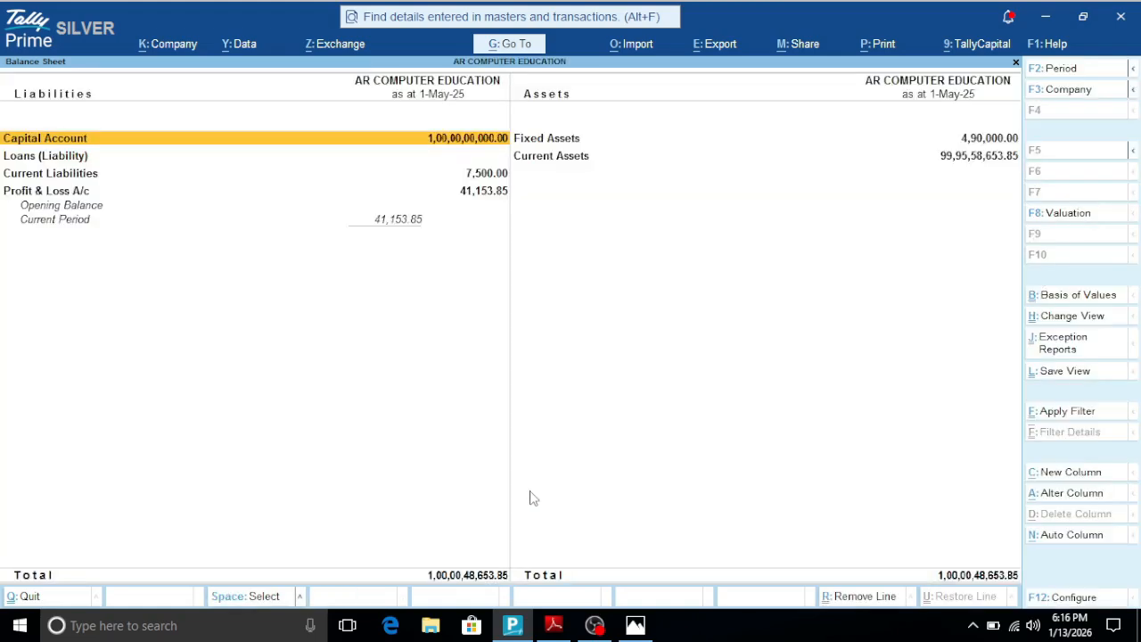
# - Start exporting the current Balance Sheet and open its export configuration
pyautogui.press('alt')
pyautogui.hotkey('alt', 'e')
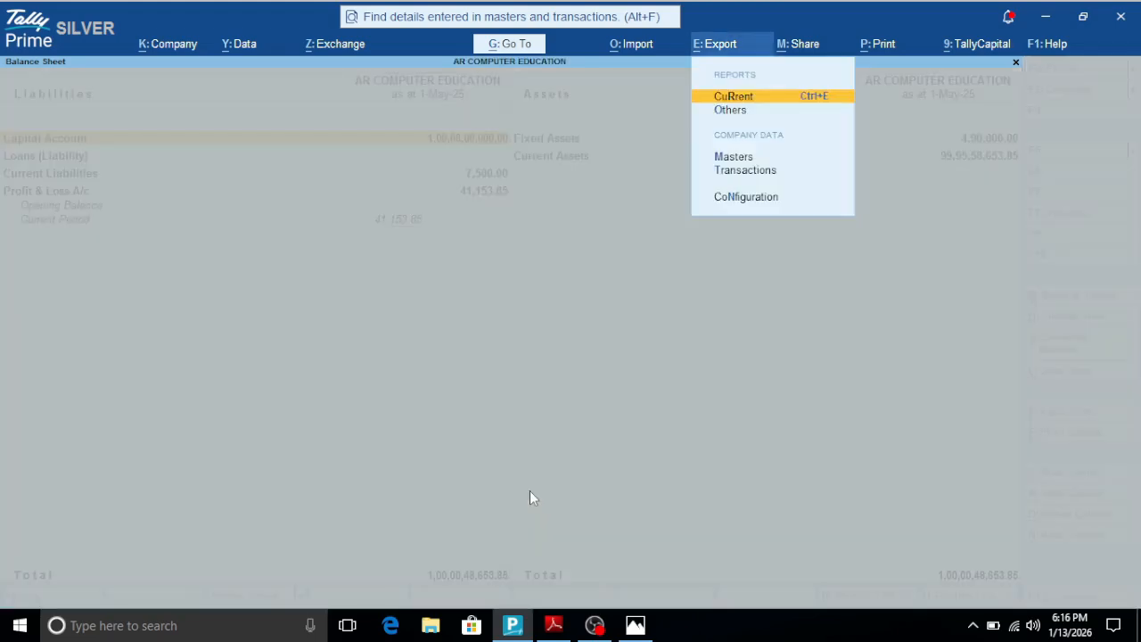
pyautogui.press('Return')
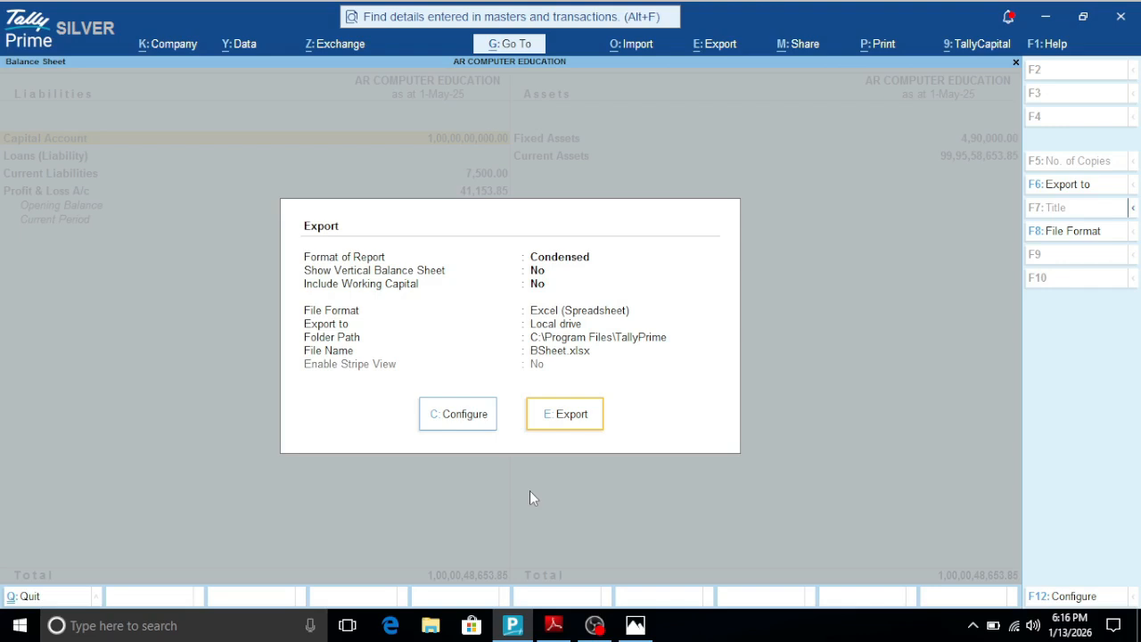
pyautogui.press('Left')
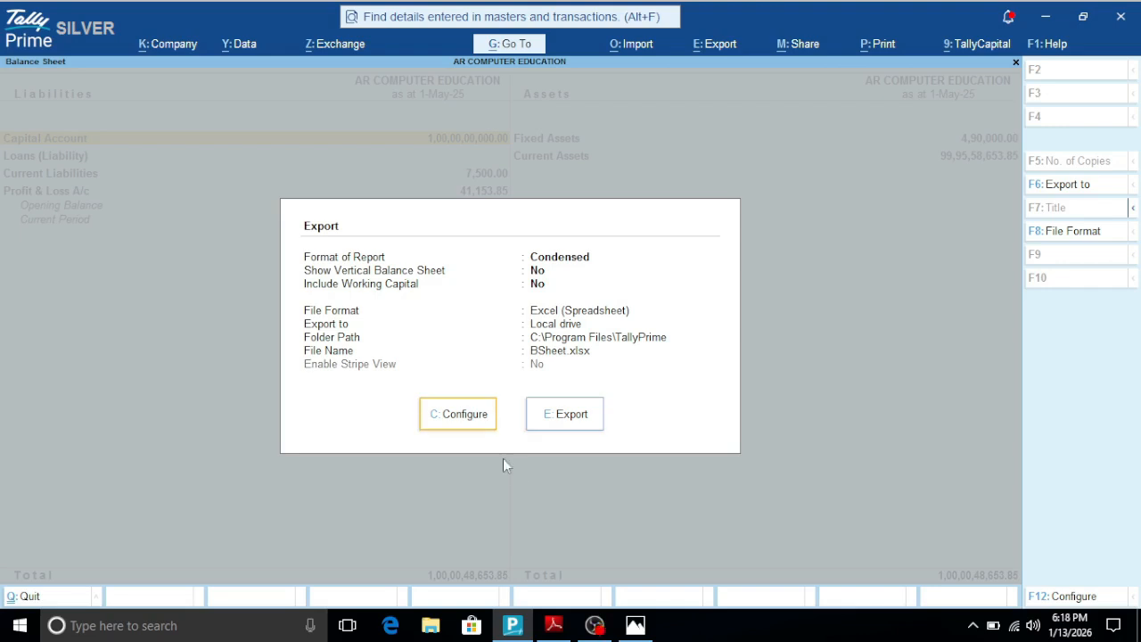
pyautogui.click(460, 417)
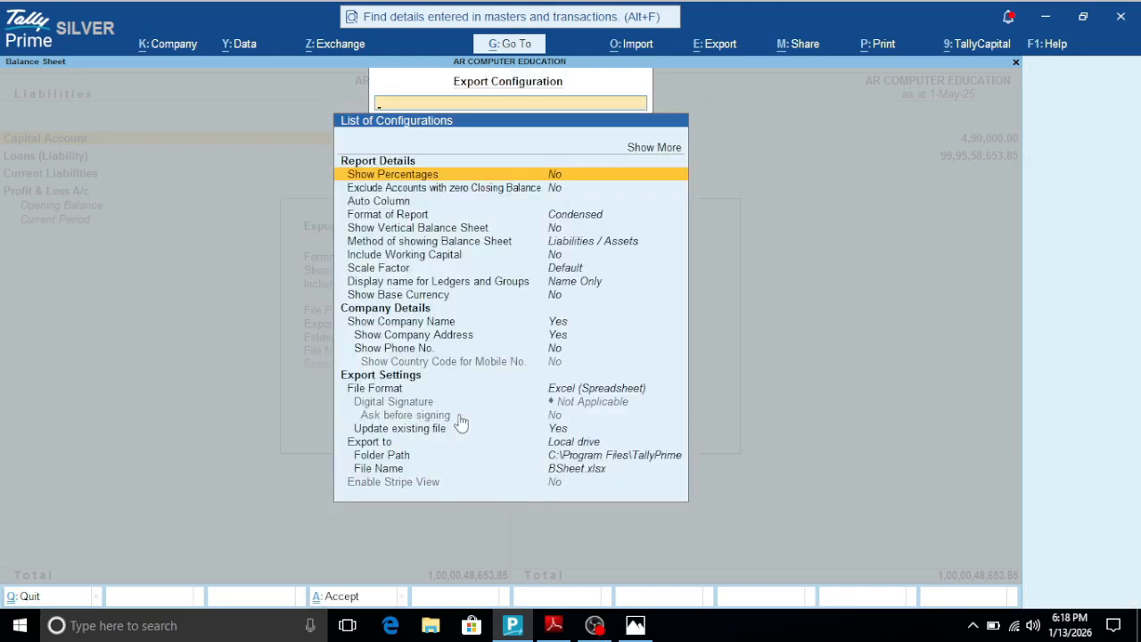
# - Go through the available export file formats and choose Excel (Spreadsheet)
pyautogui.click(390, 392)
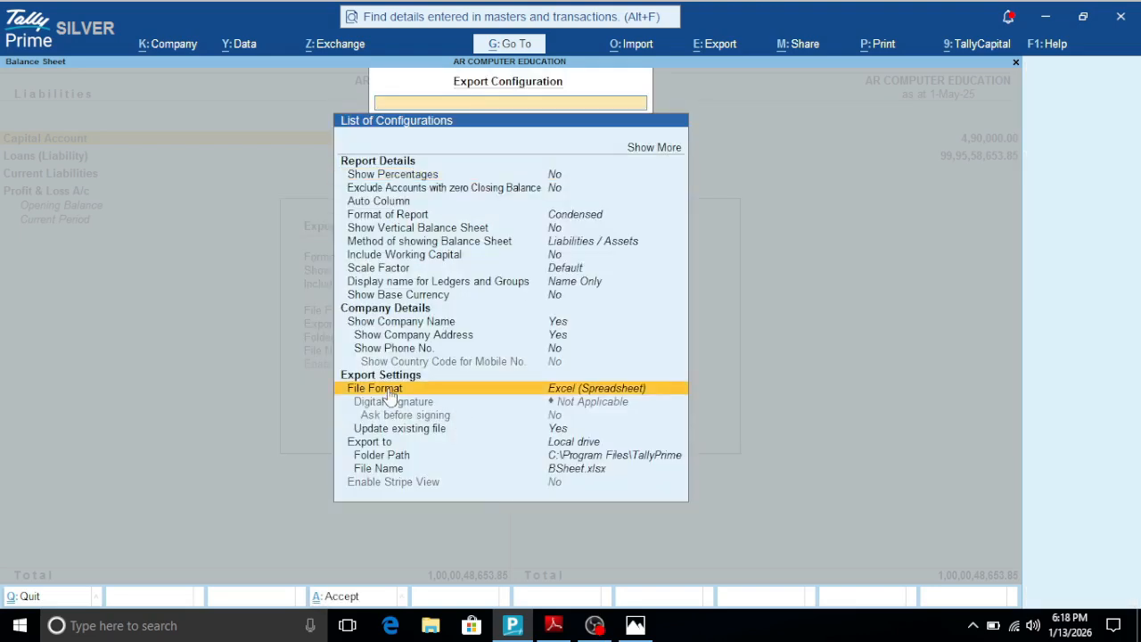
pyautogui.click(390, 395)
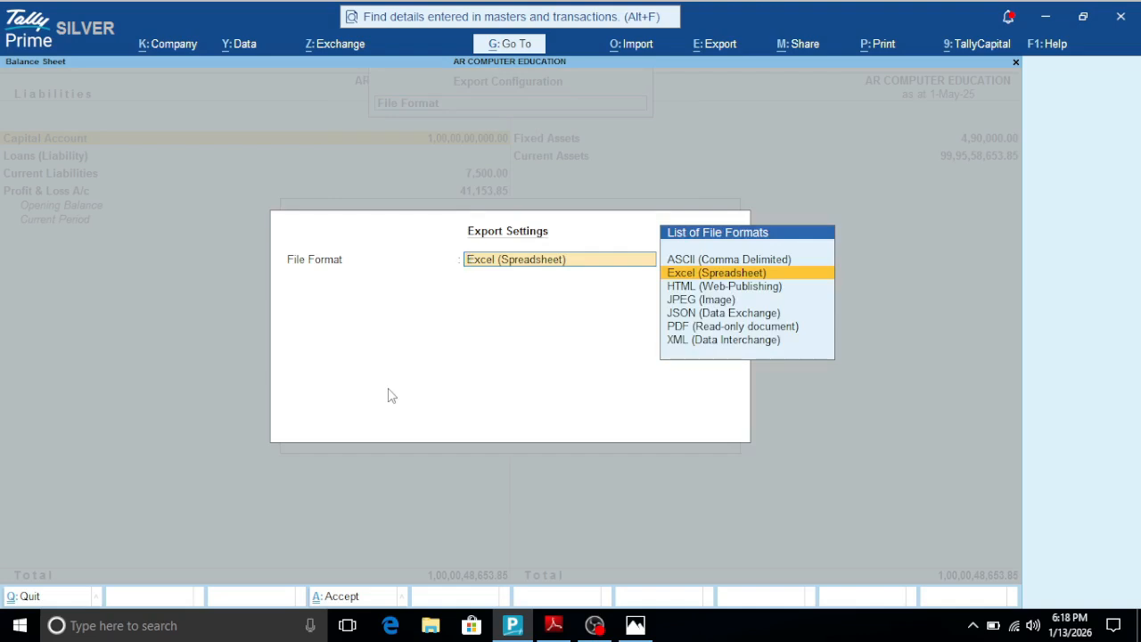
pyautogui.press('Up')
pyautogui.press('Down')
pyautogui.press('Down')
pyautogui.press('Down')
pyautogui.press('Down')
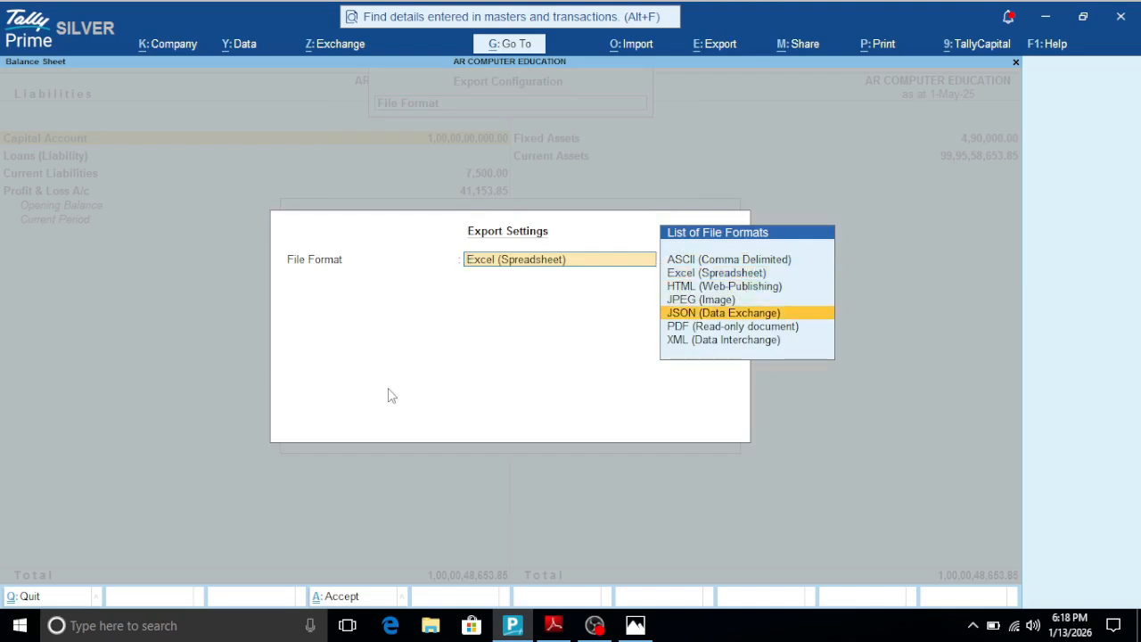
pyautogui.press('Down')
pyautogui.press('Down')
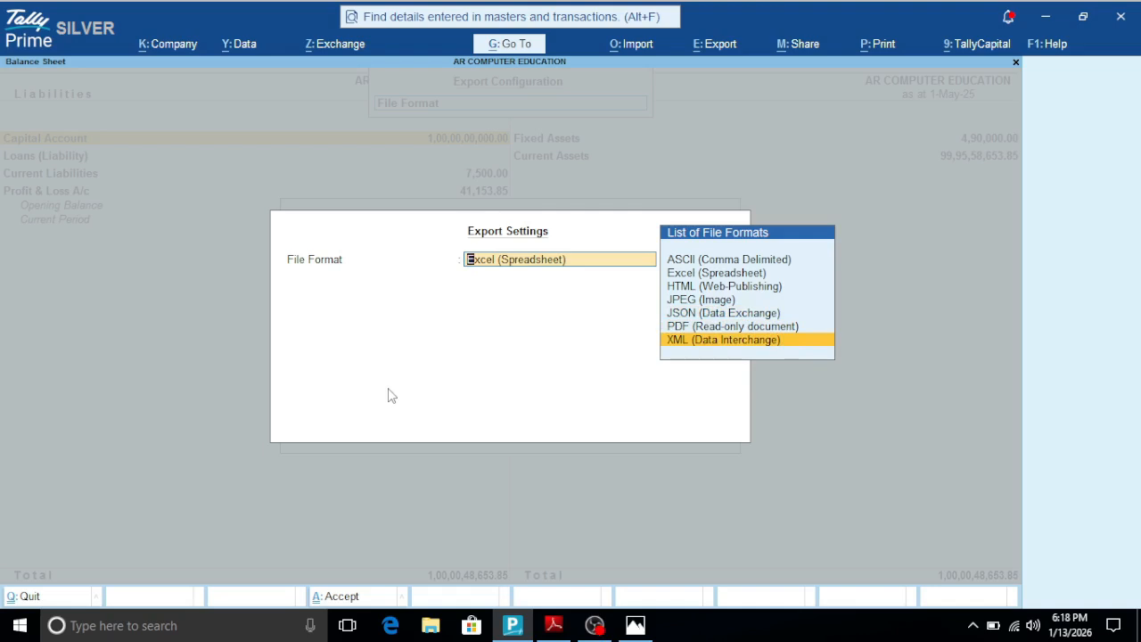
pyautogui.press('Up')
pyautogui.press('Up')
pyautogui.press('Up')
pyautogui.press('Up')
pyautogui.press('Up')
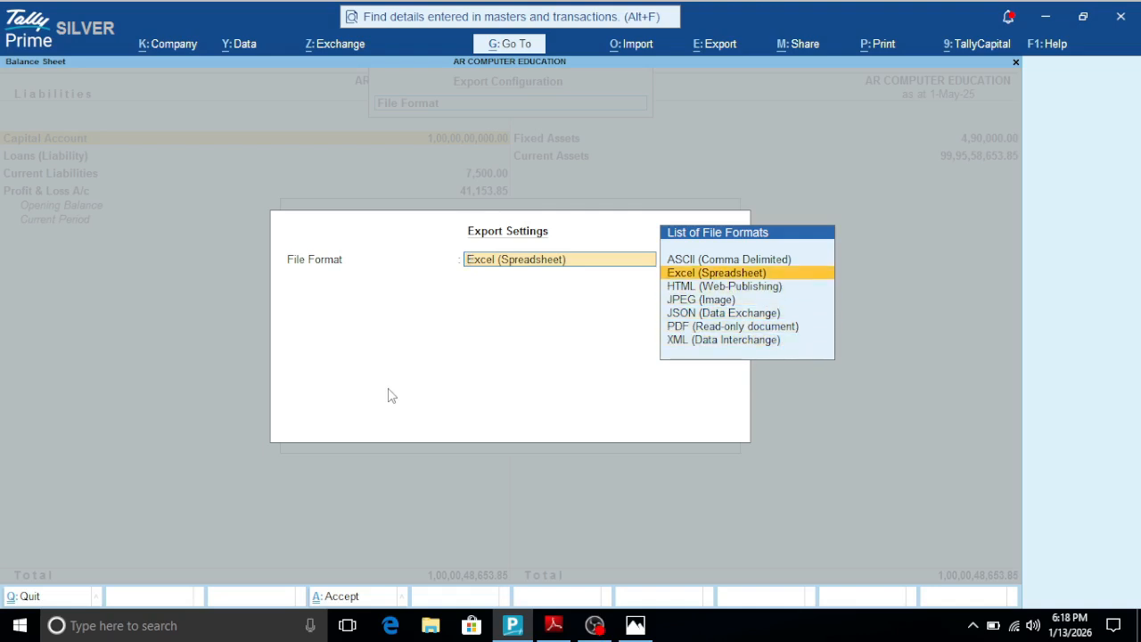
pyautogui.press('Return')
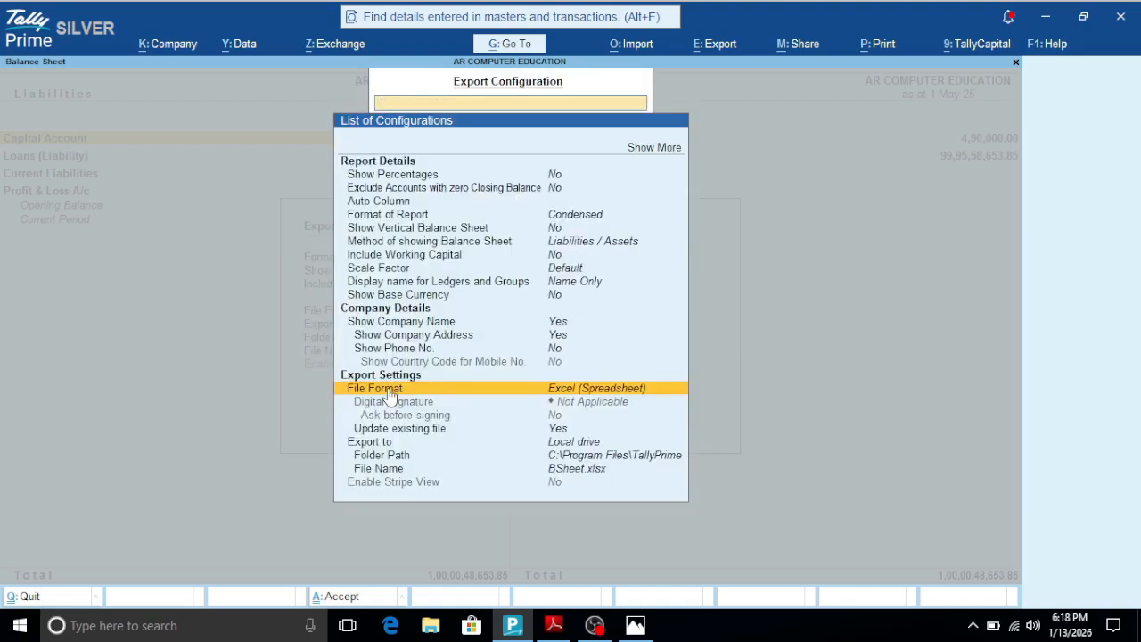
# - Accept the configuration, export the Balance Sheet as BSheet.xlsx, and close the Office activation notice in Excel
pyautogui.hotkey('ctrl', 'a')
pyautogui.press('Right')
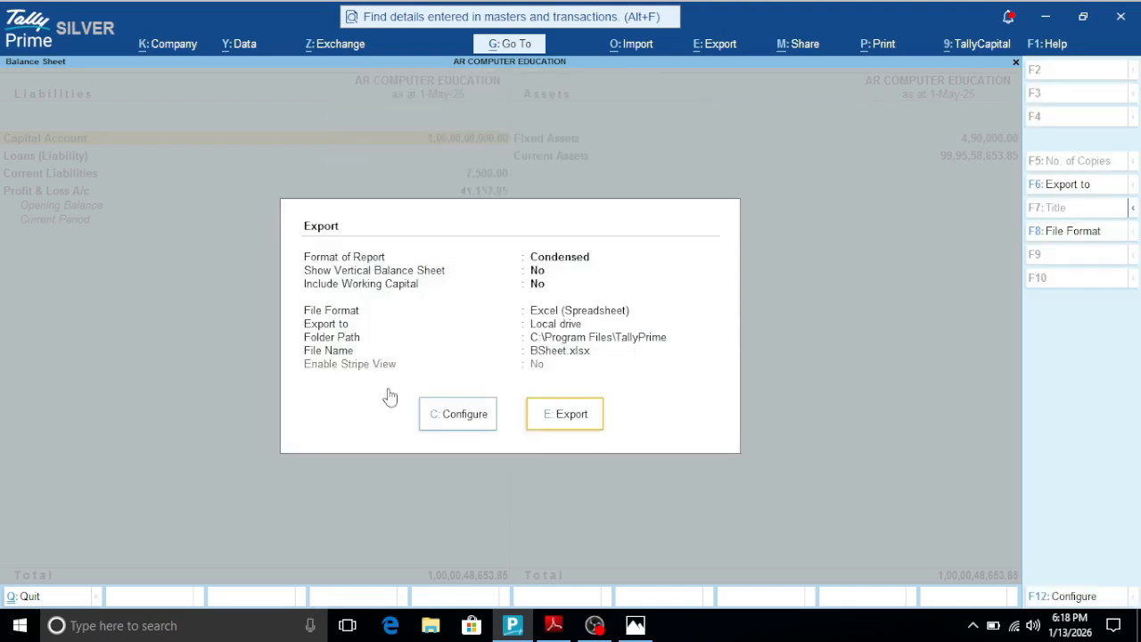
pyautogui.press('Return')
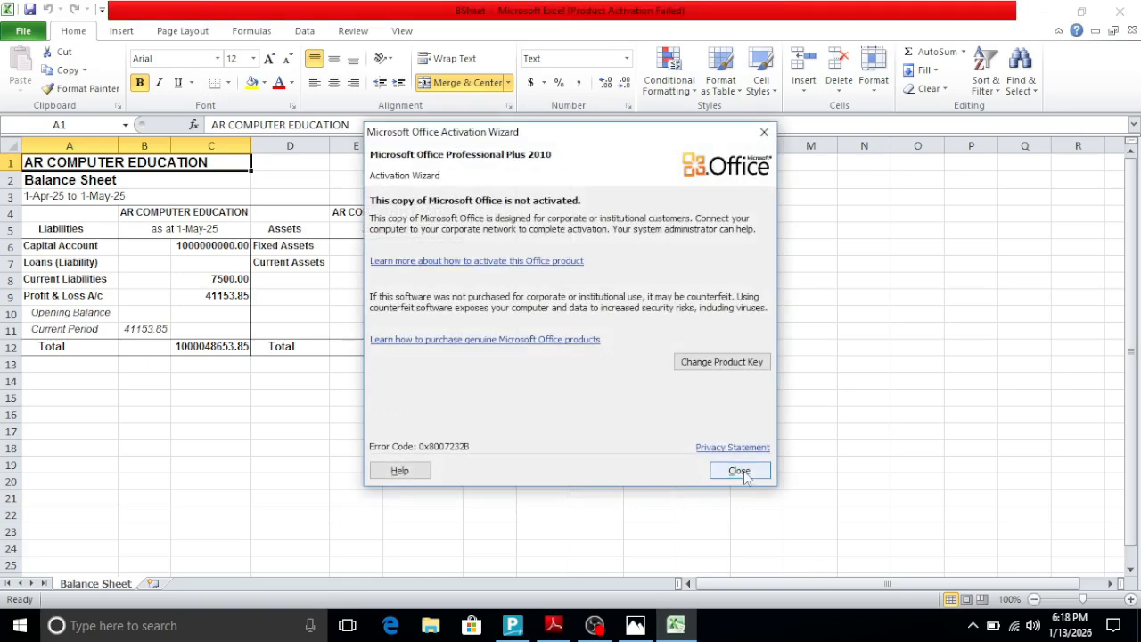
pyautogui.click(739, 469)
# - Merge the heading cells A1:F3 across each row, centre their text, and switch back to Tally Prime
pyautogui.moveTo(89, 170); pyautogui.dragTo(432, 200)
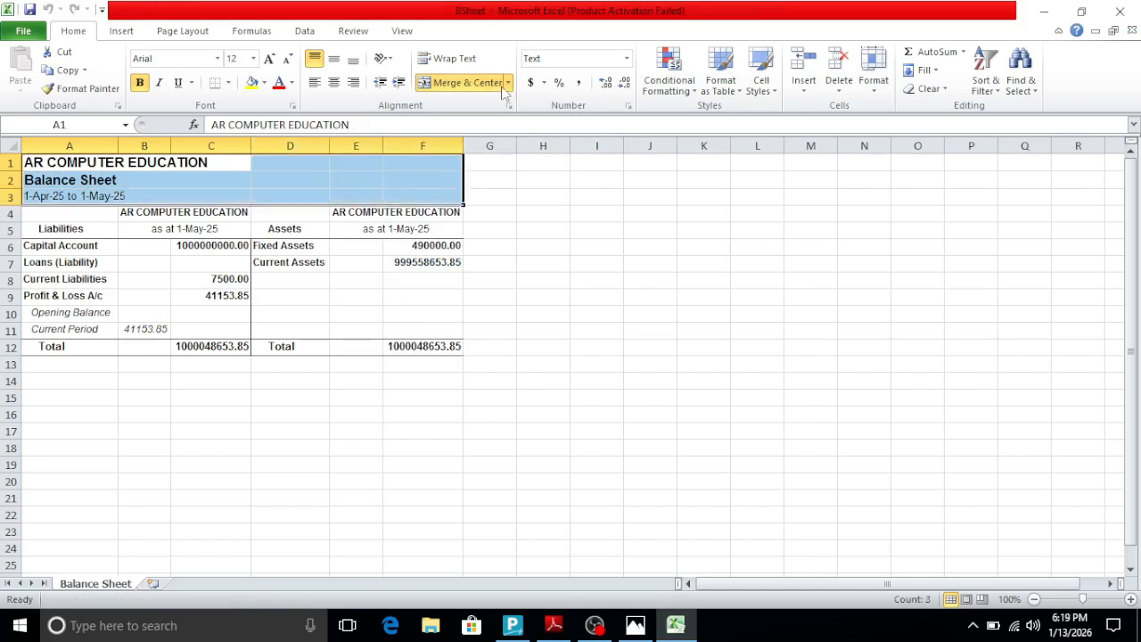
pyautogui.click(511, 83)
pyautogui.click(498, 120)
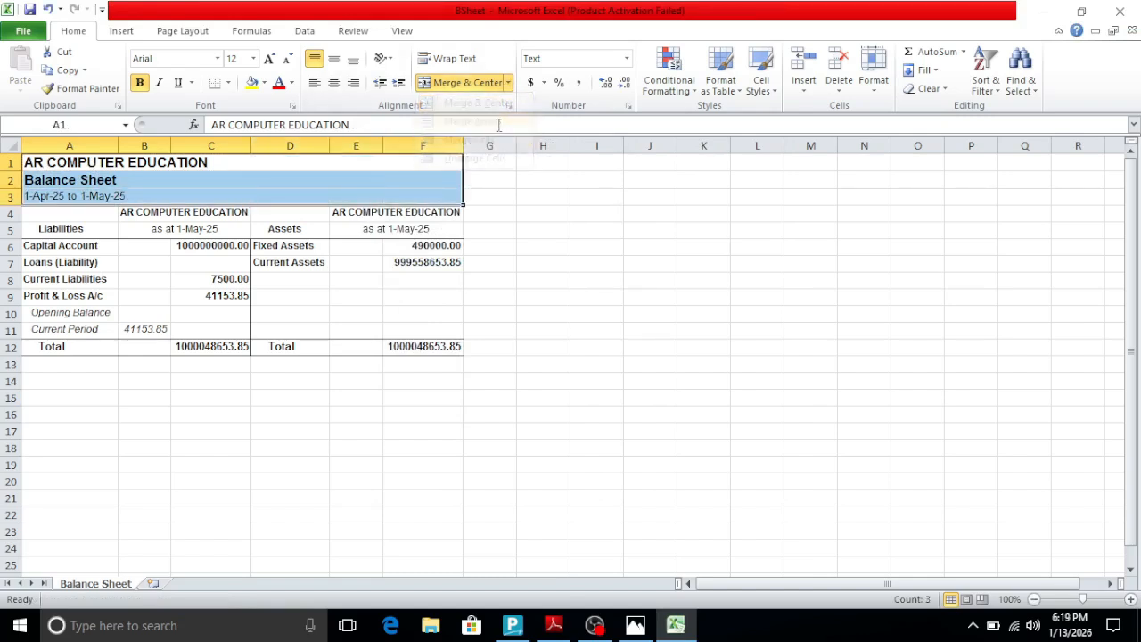
pyautogui.click(334, 84)
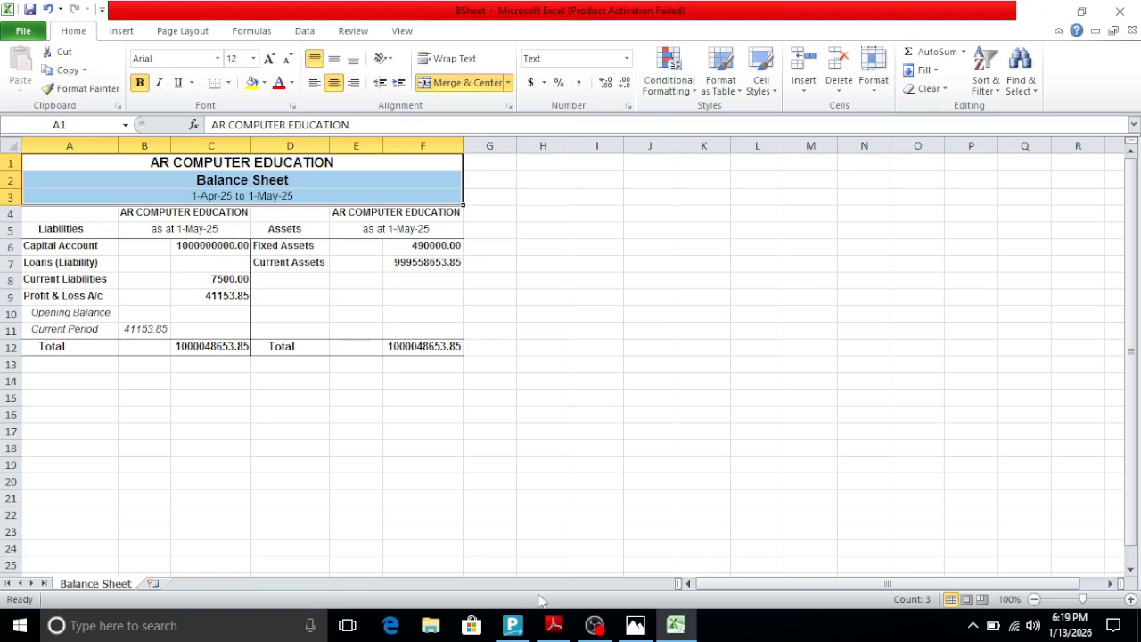
pyautogui.click(512, 625)
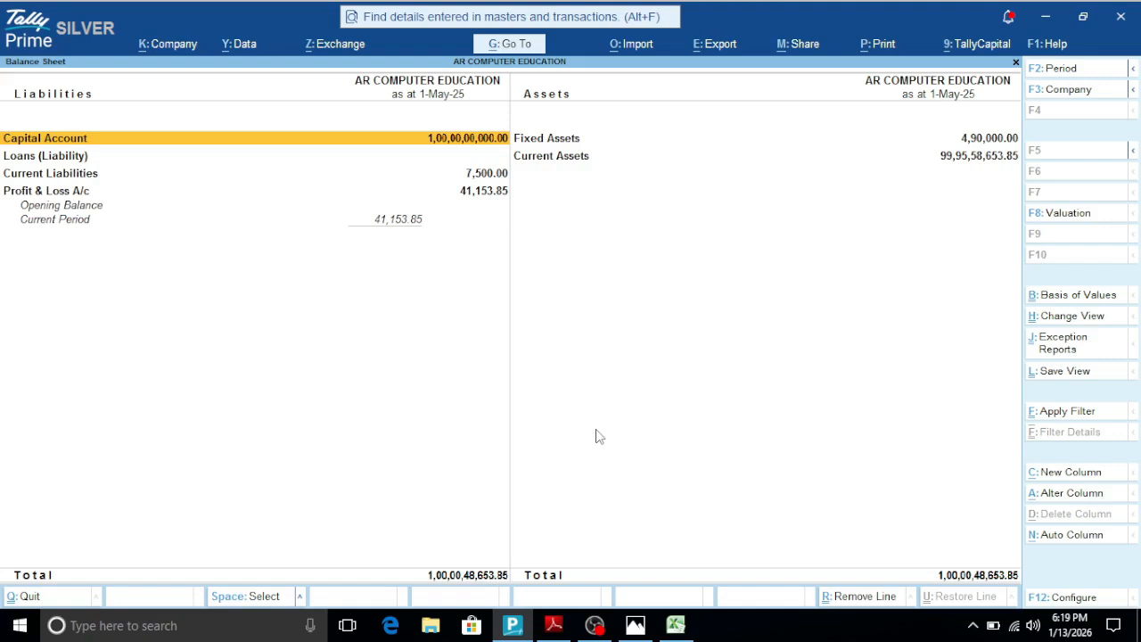
# - Leave the Balance Sheet, close the exported BSheet workbook in Excel, and switch back to Tally Prime
pyautogui.press('Escape')
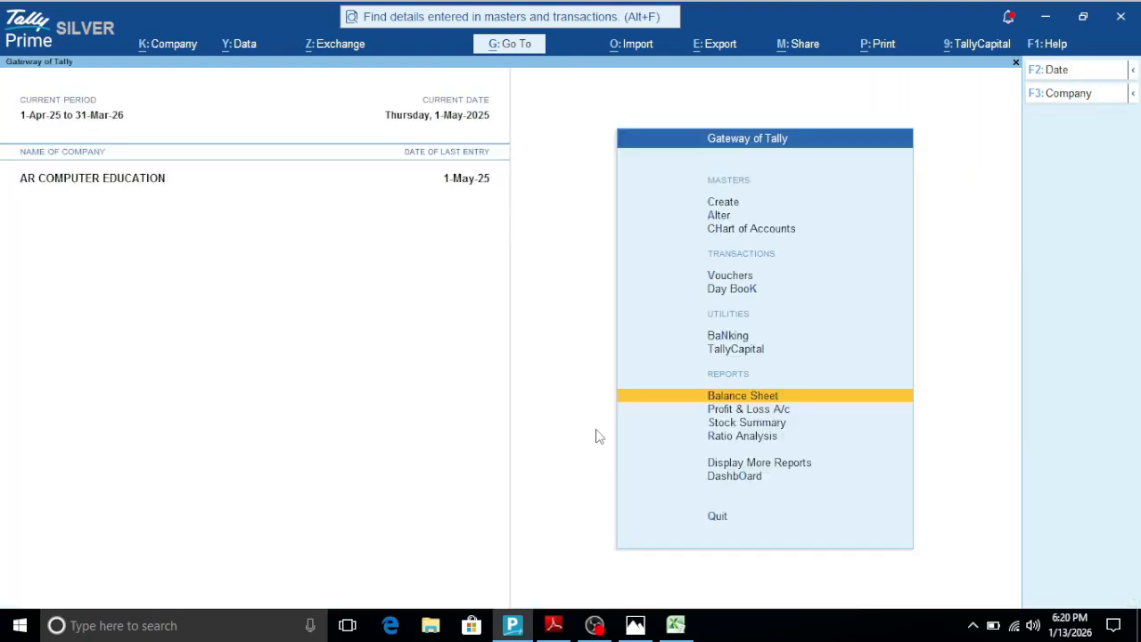
pyautogui.click(553, 625)
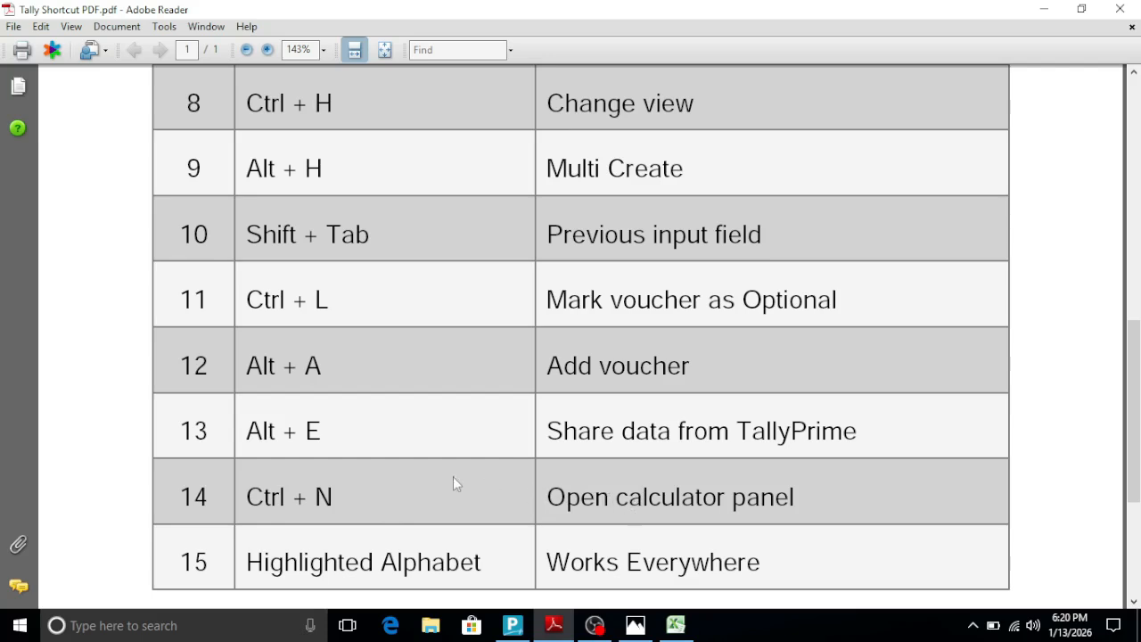
pyautogui.rightClick(675, 630)
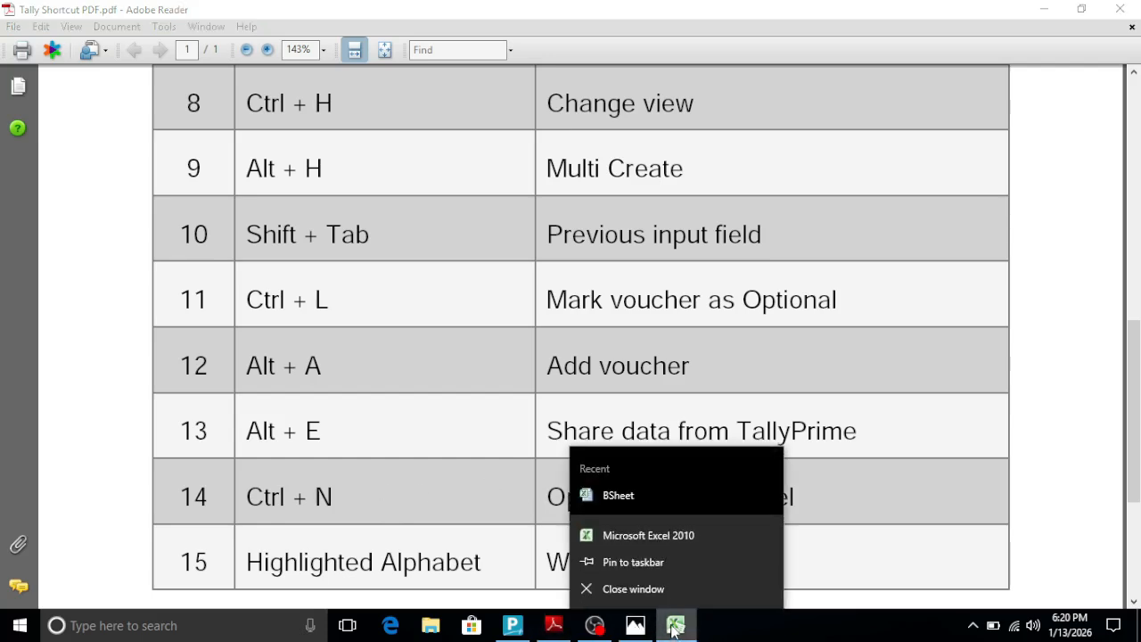
pyautogui.click(668, 591)
pyautogui.click(636, 625)
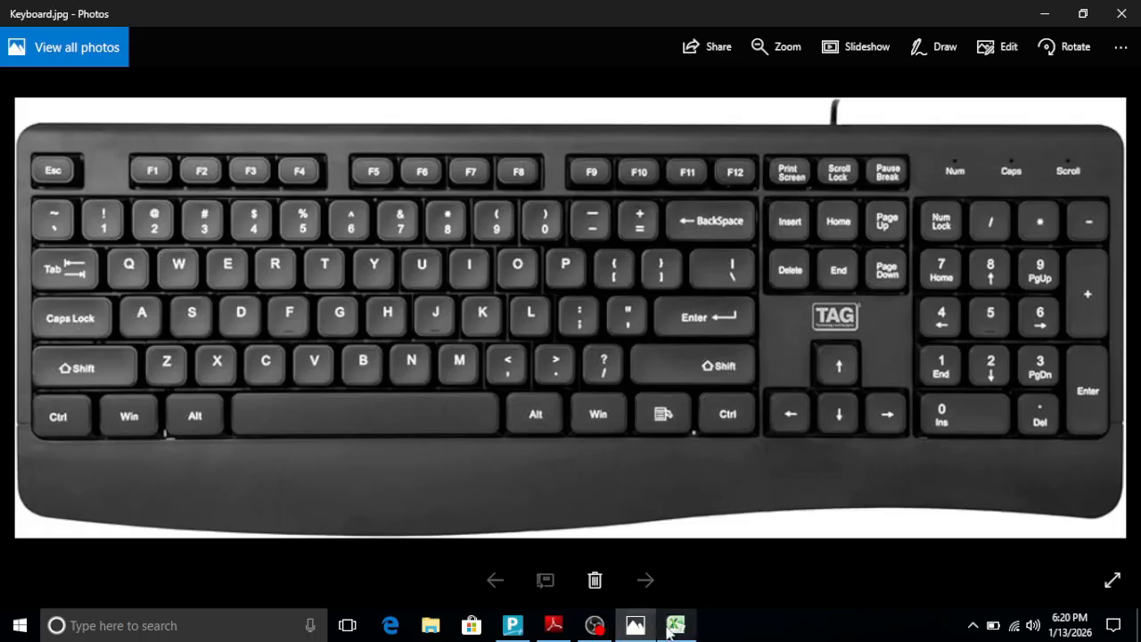
pyautogui.click(675, 625)
pyautogui.click(569, 333)
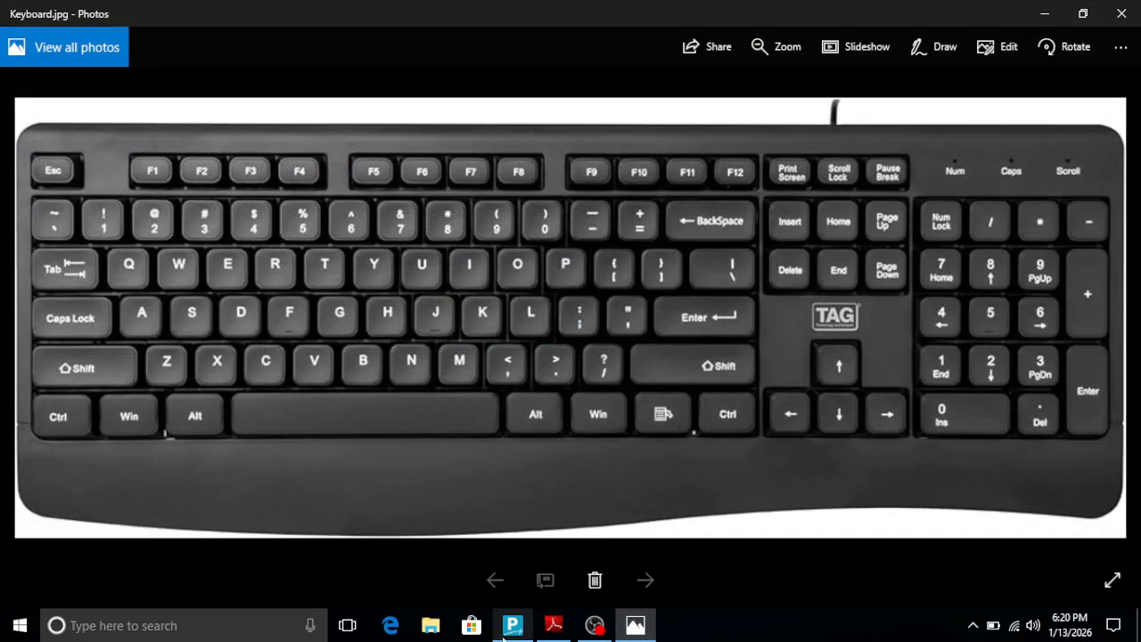
pyautogui.click(513, 625)
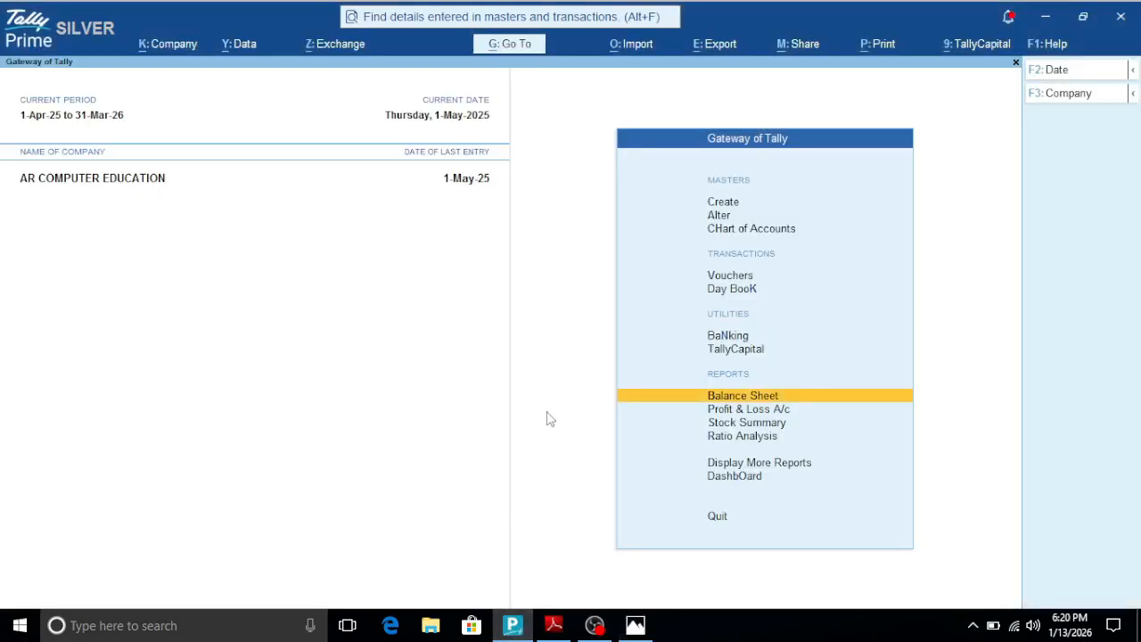
# - Open the calculator panel, calculate 500+500, and close the panel
pyautogui.hotkey('ctrl', 'n')
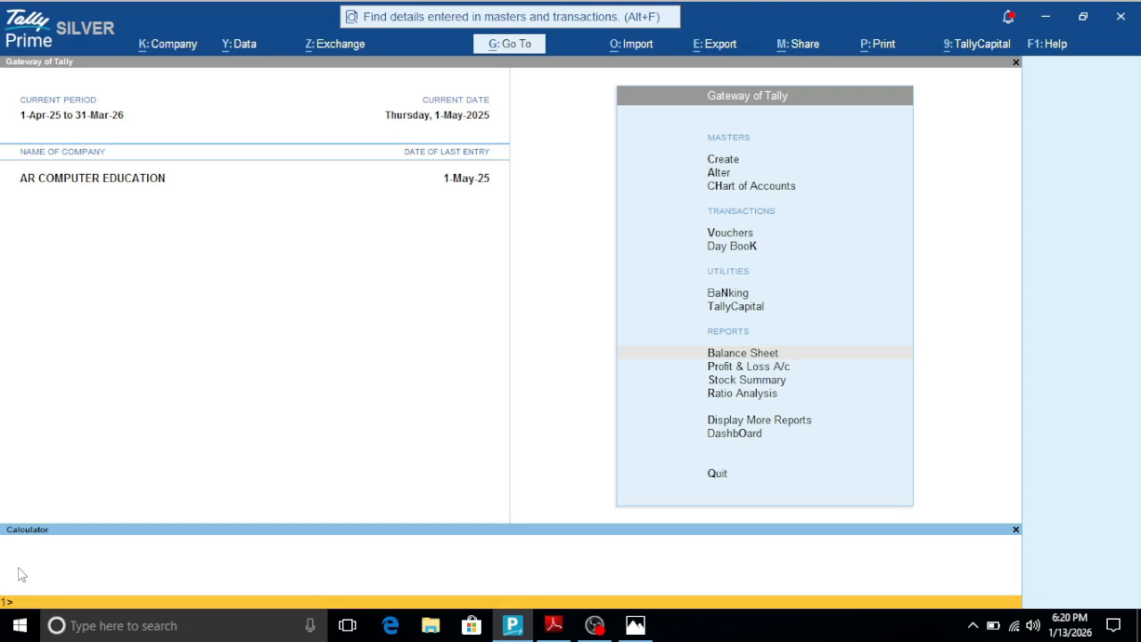
pyautogui.write('00')
pyautogui.write('+500')
pyautogui.press('Return')
pyautogui.press('ctrl')
pyautogui.hotkey('ctrl', 'm')
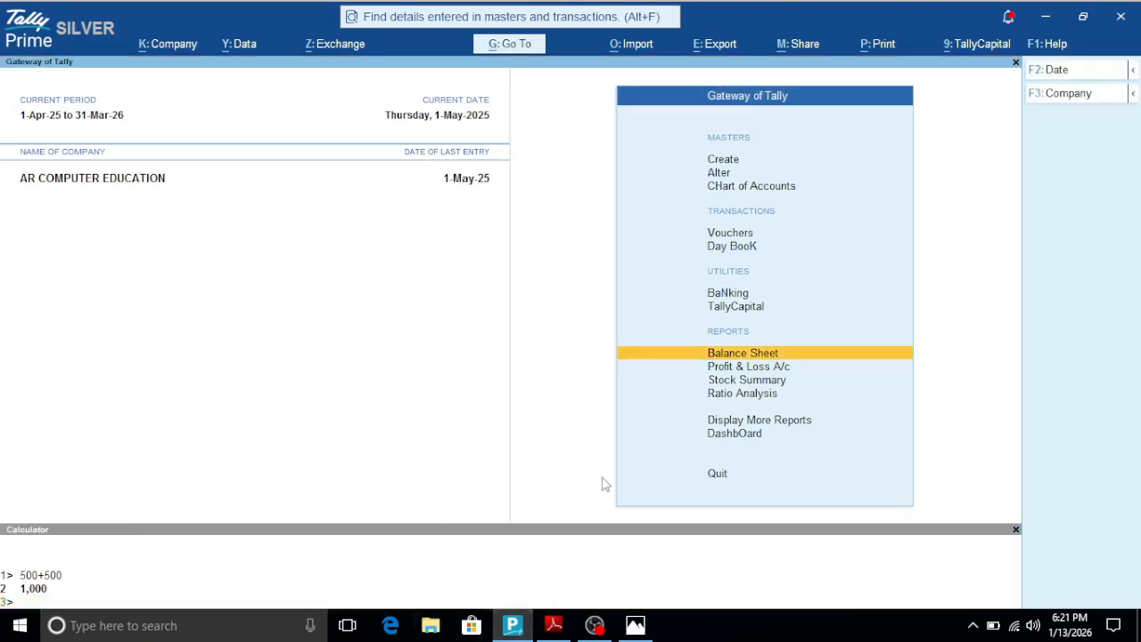
pyautogui.click(1016, 530)
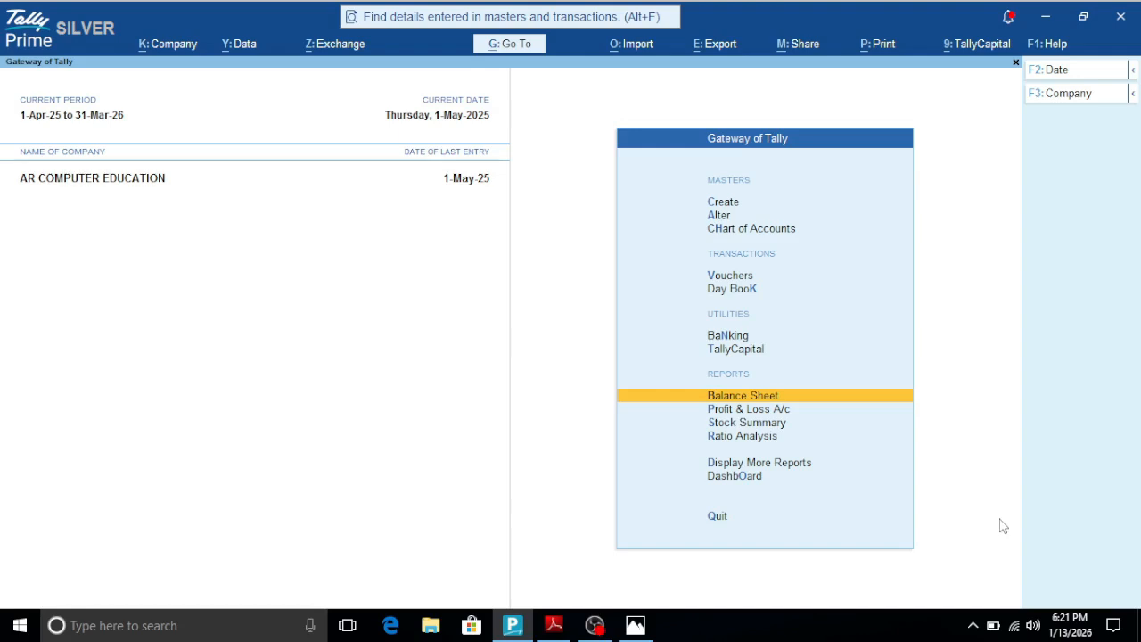
# - Look up the closing balances of the Deepak Enterprises, Cash and Ravi Traders ledgers in the calculator panel, and close it
pyautogui.press('ctrl')
pyautogui.hotkey('ctrl', 'n')
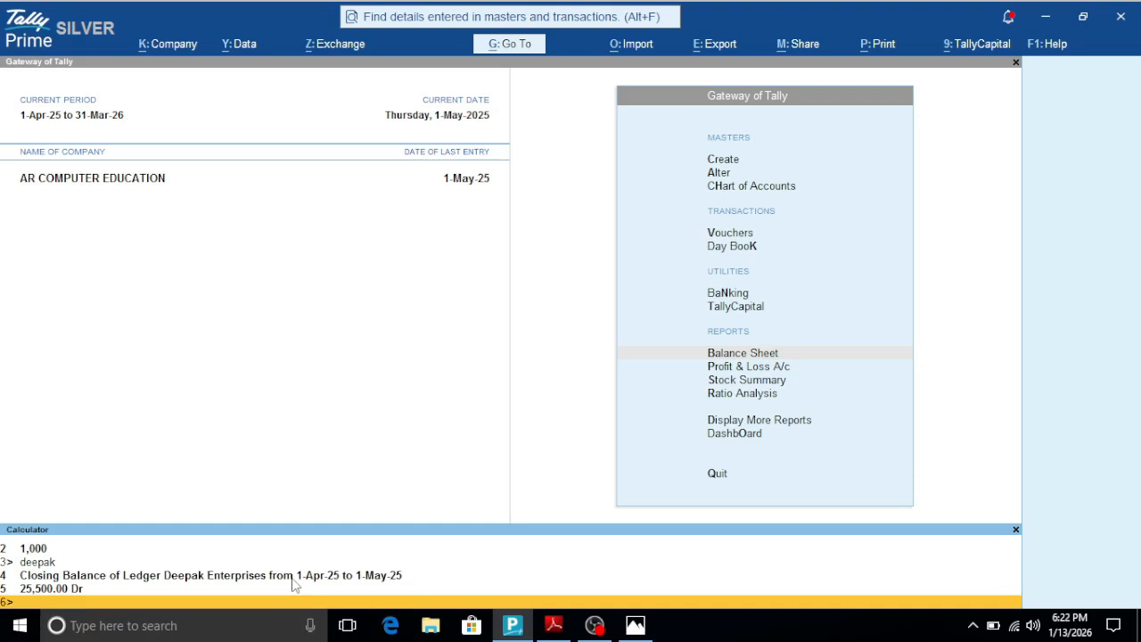
pyautogui.write('cash')
pyautogui.press('Return')
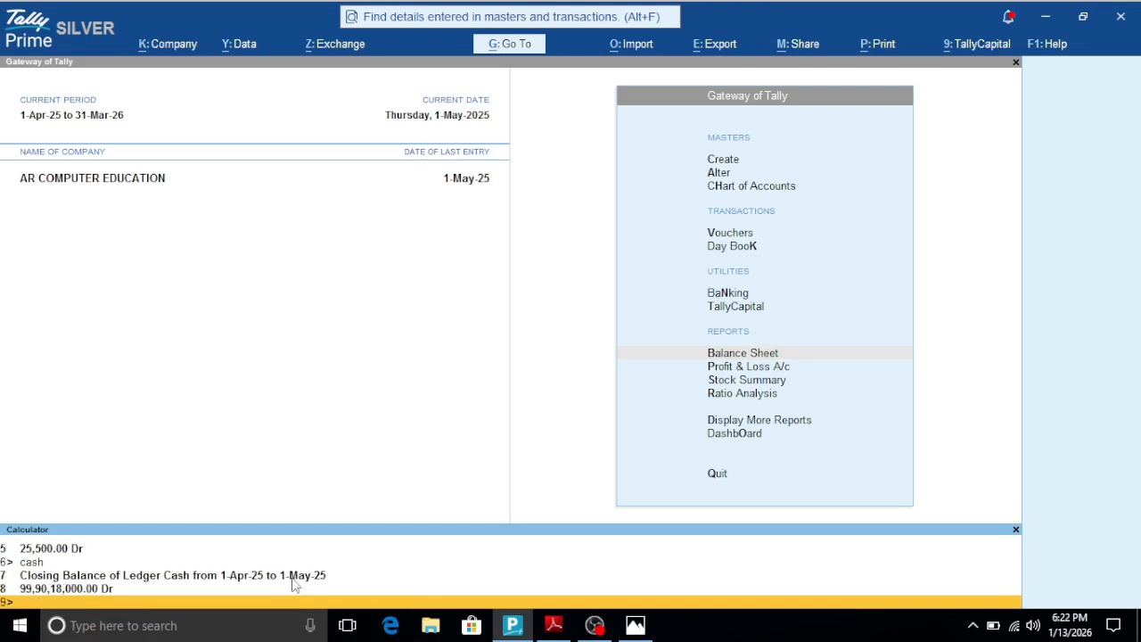
pyautogui.write('ravi')
pyautogui.press('Return')
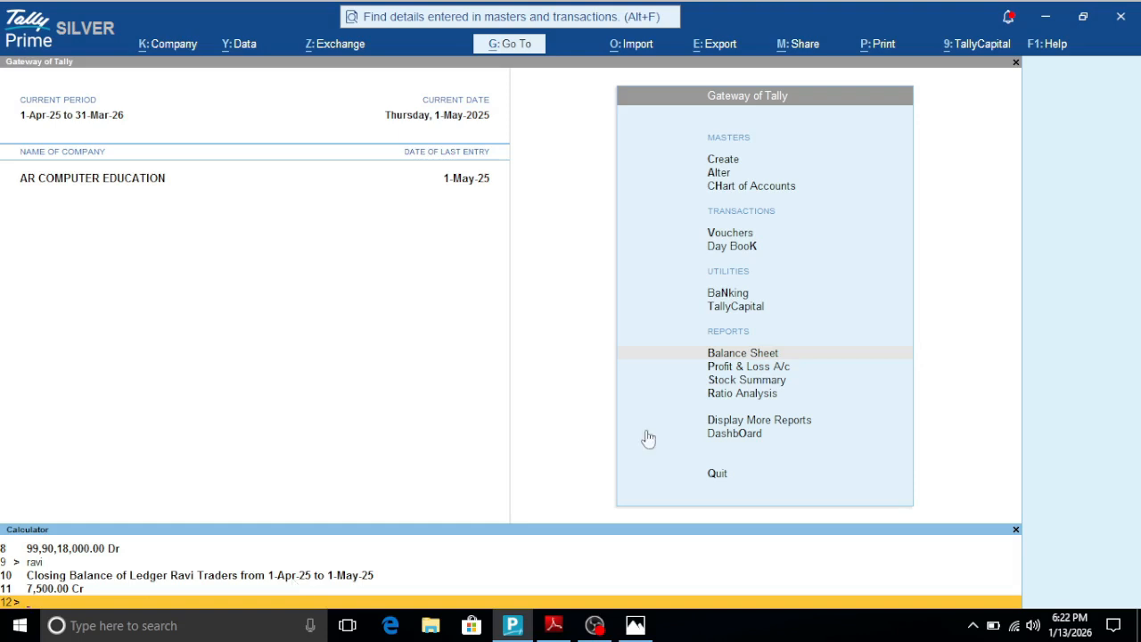
pyautogui.click(1016, 531)
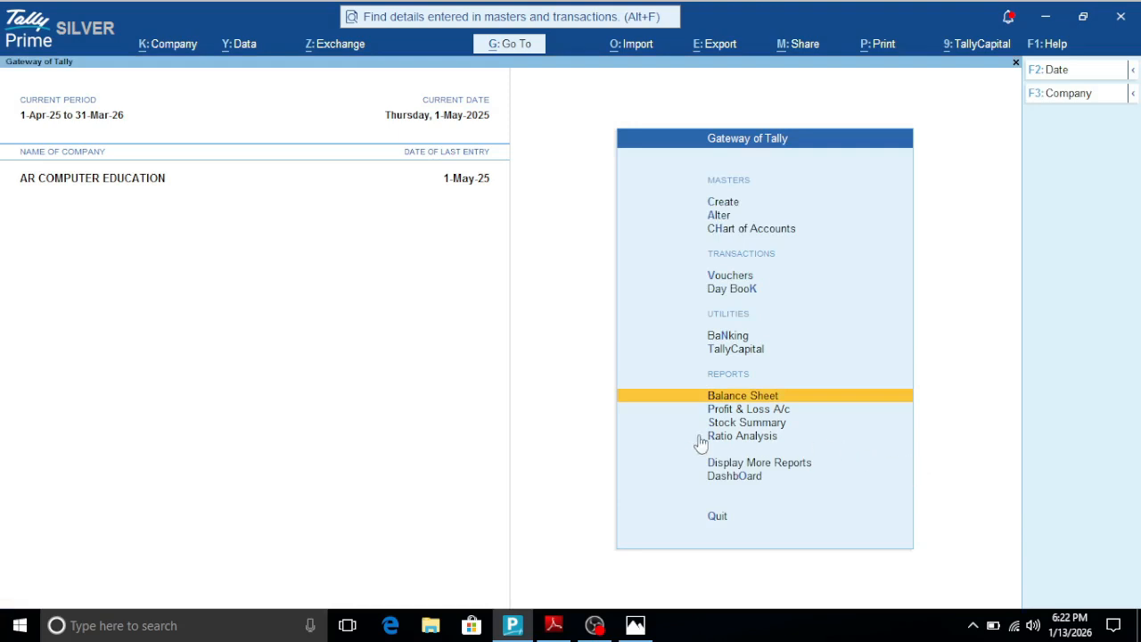
# - Check the shortcut list in the PDF, and view the list of masters available for creation in Tally Prime
pyautogui.click(554, 625)
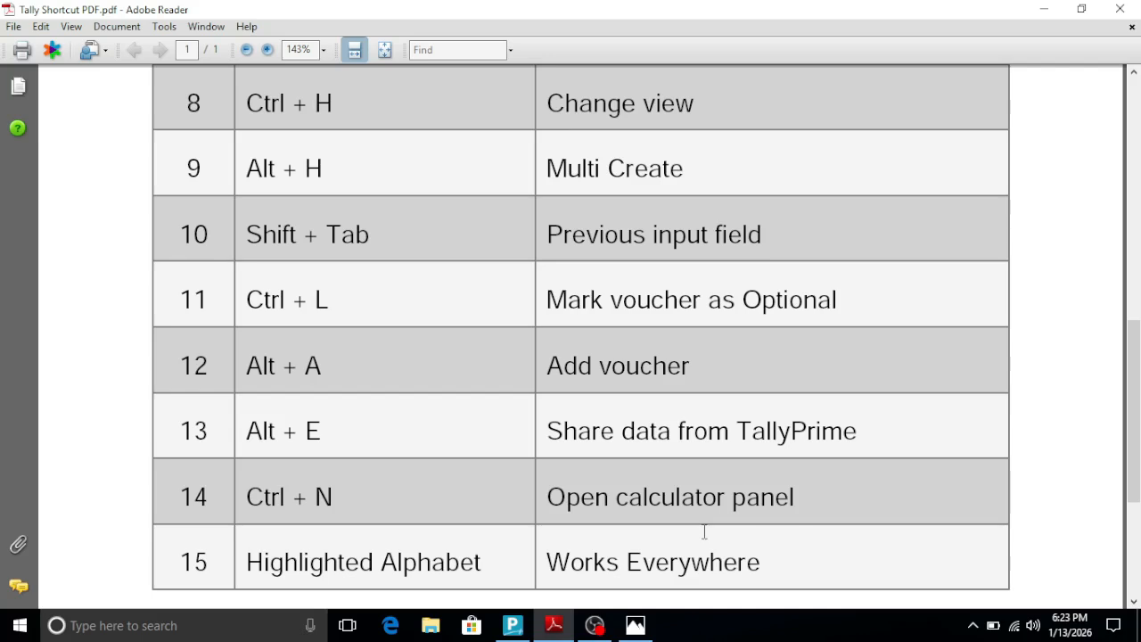
pyautogui.click(521, 627)
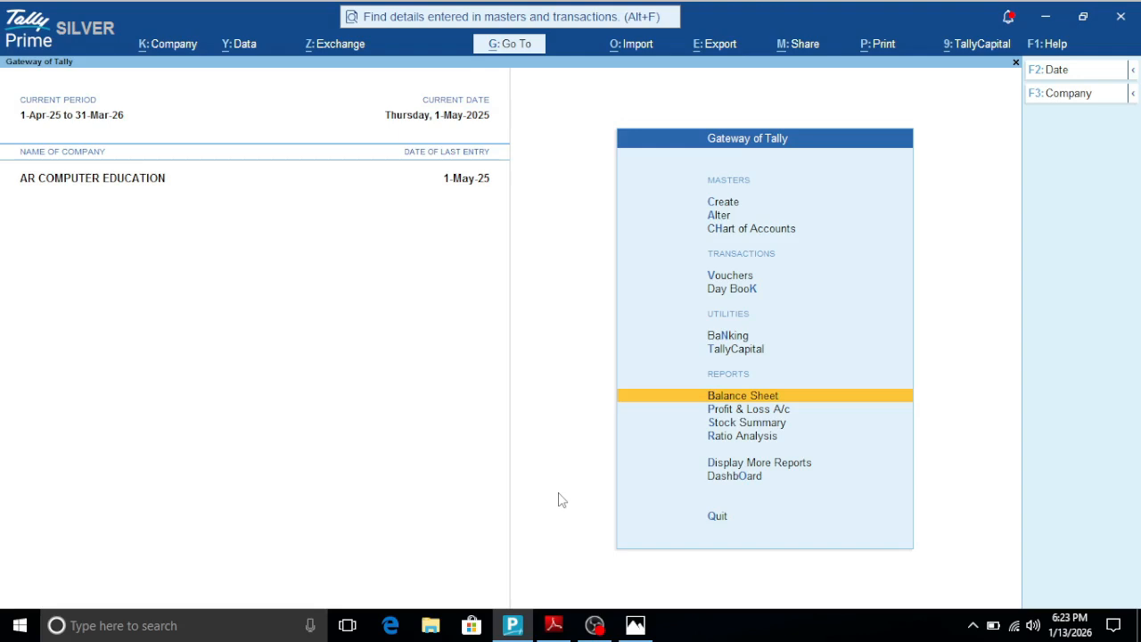
pyautogui.click(730, 205)
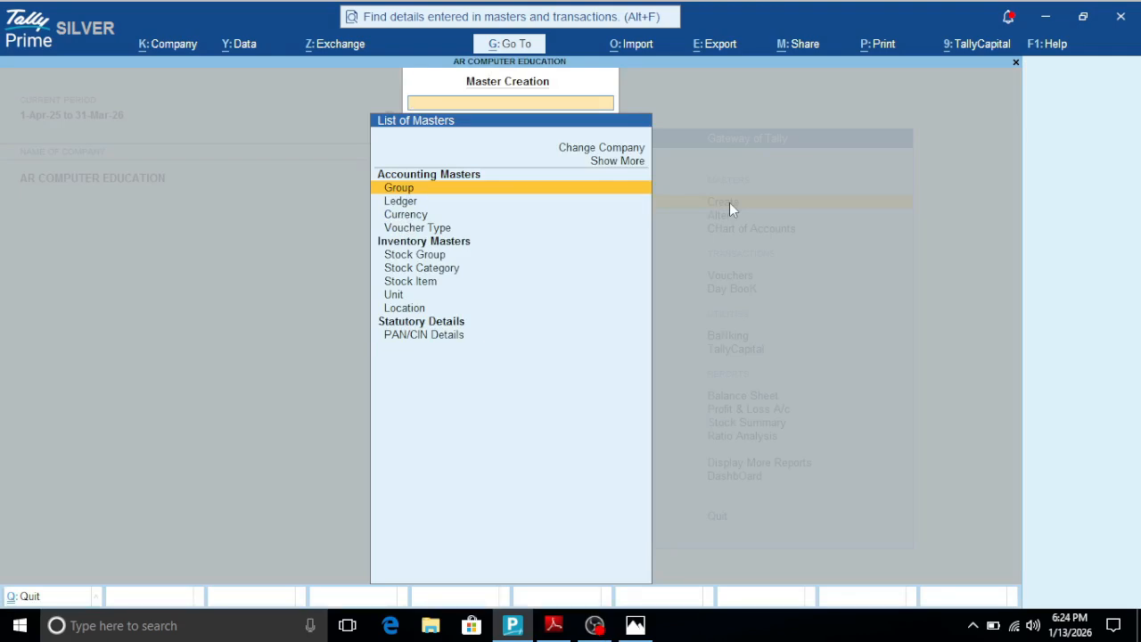
pyautogui.press('Escape')
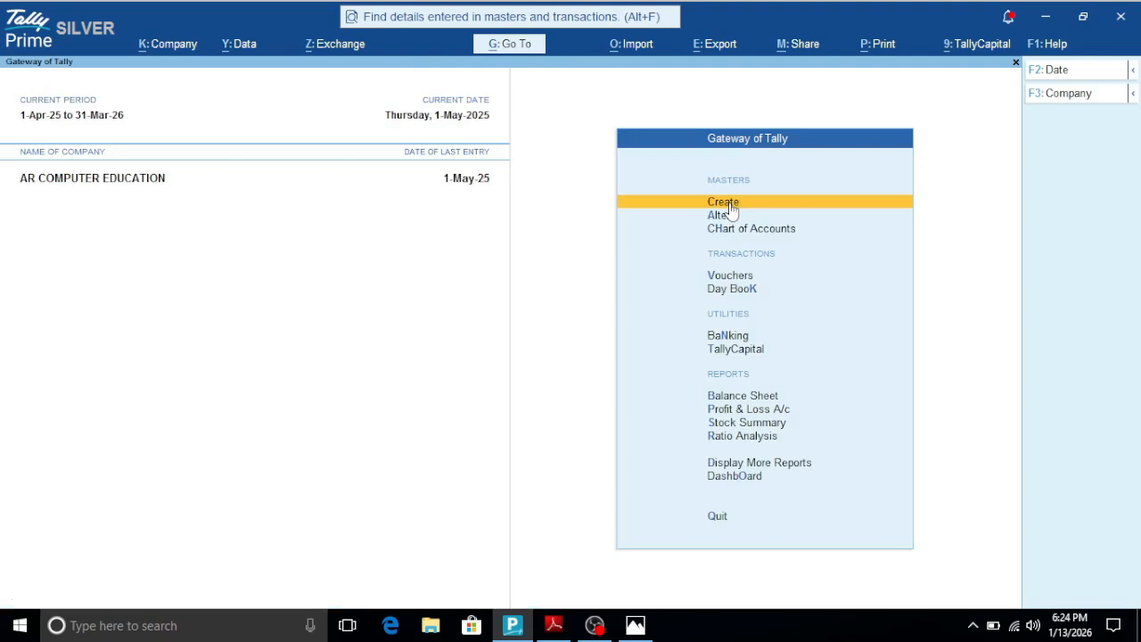
# - View the Ledger selection in Account Books under Display More Reports, and return to the Gateway of Tally
pyautogui.click(731, 468)
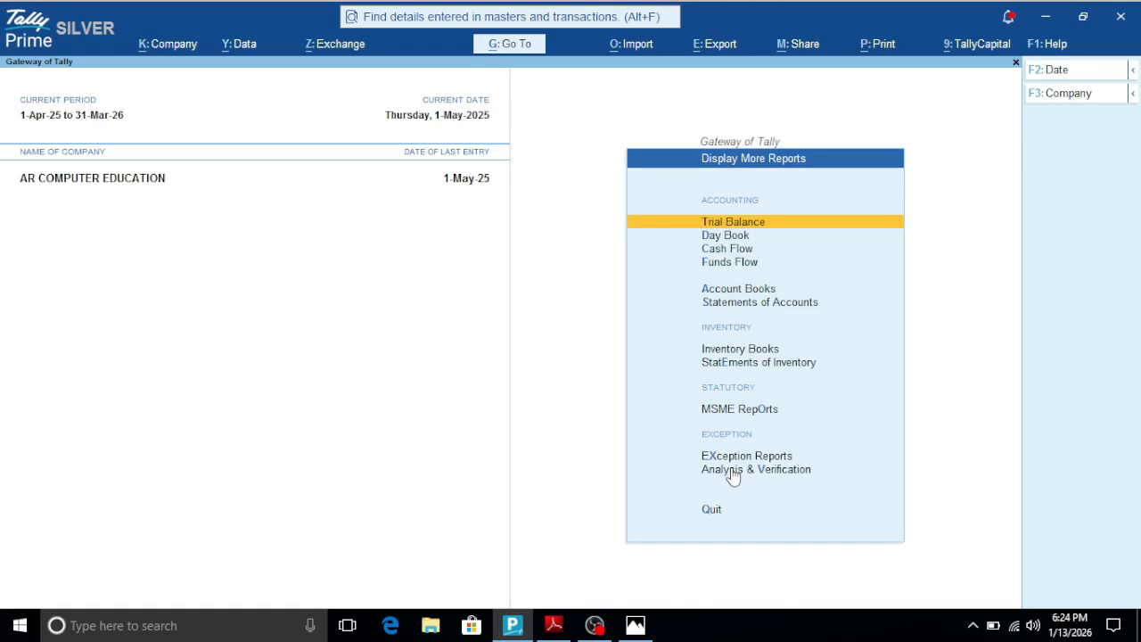
pyautogui.click(713, 289)
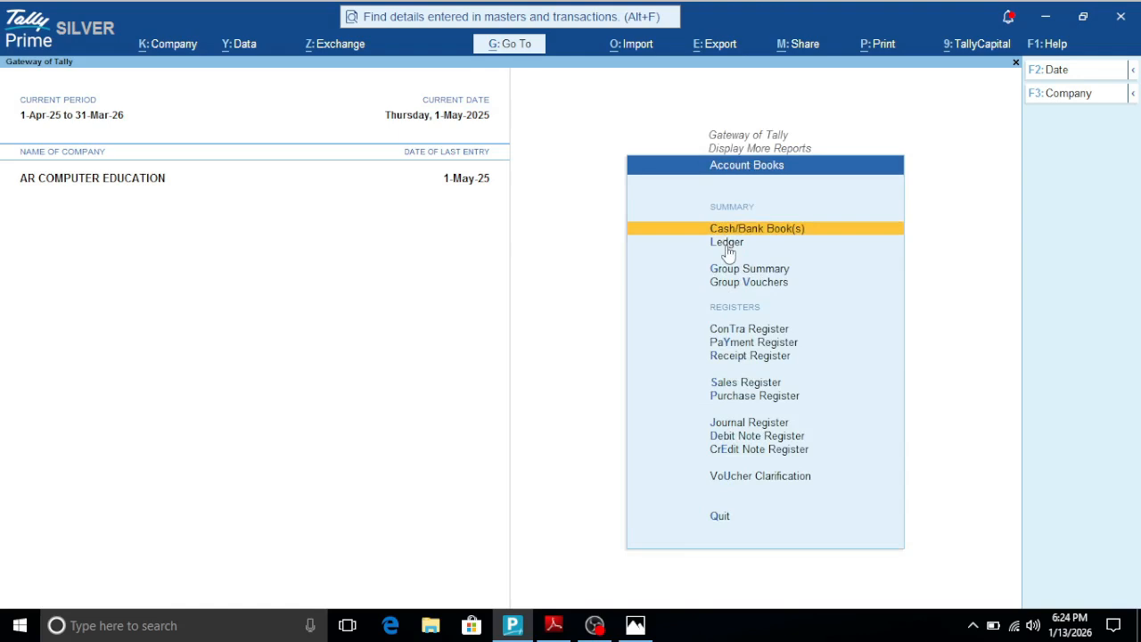
pyautogui.click(726, 246)
pyautogui.press('Escape')
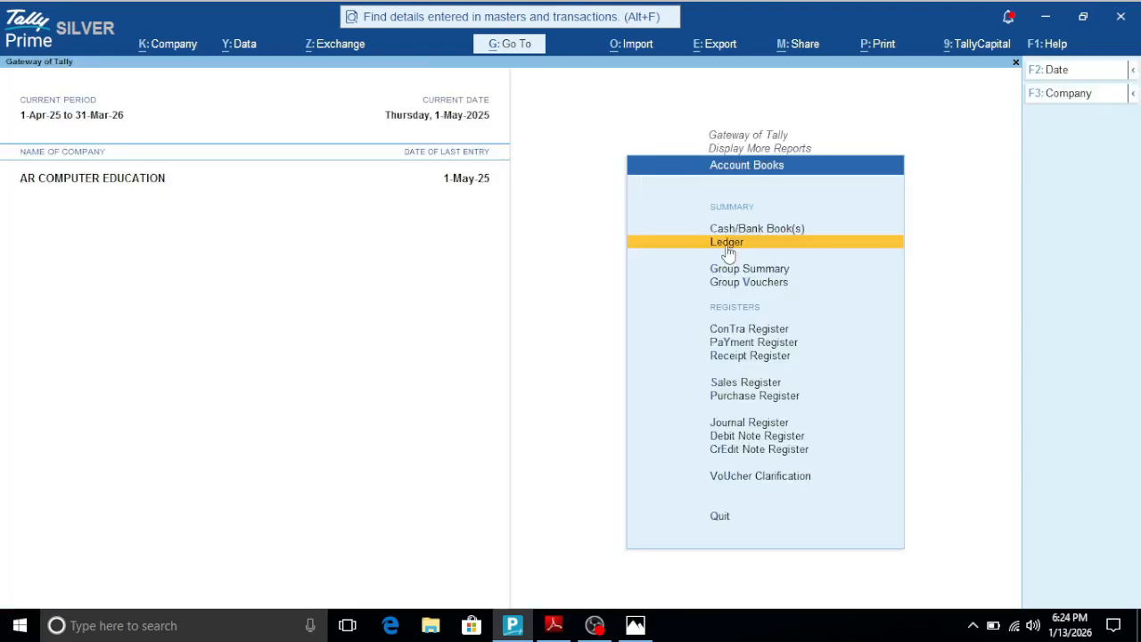
pyautogui.press('Escape')
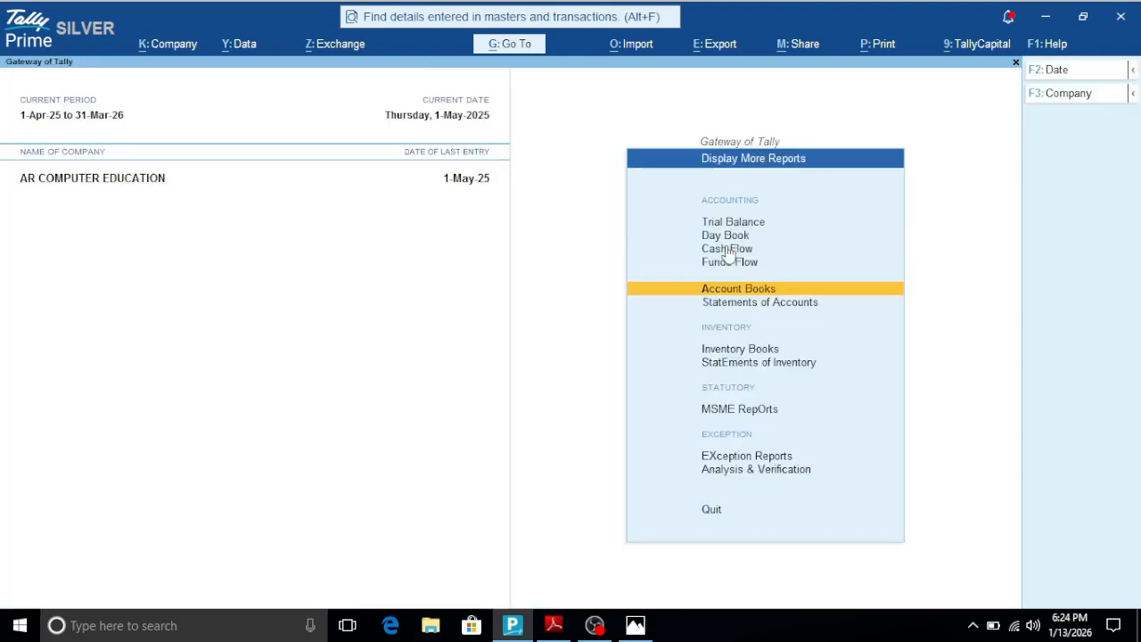
pyautogui.press('Escape')
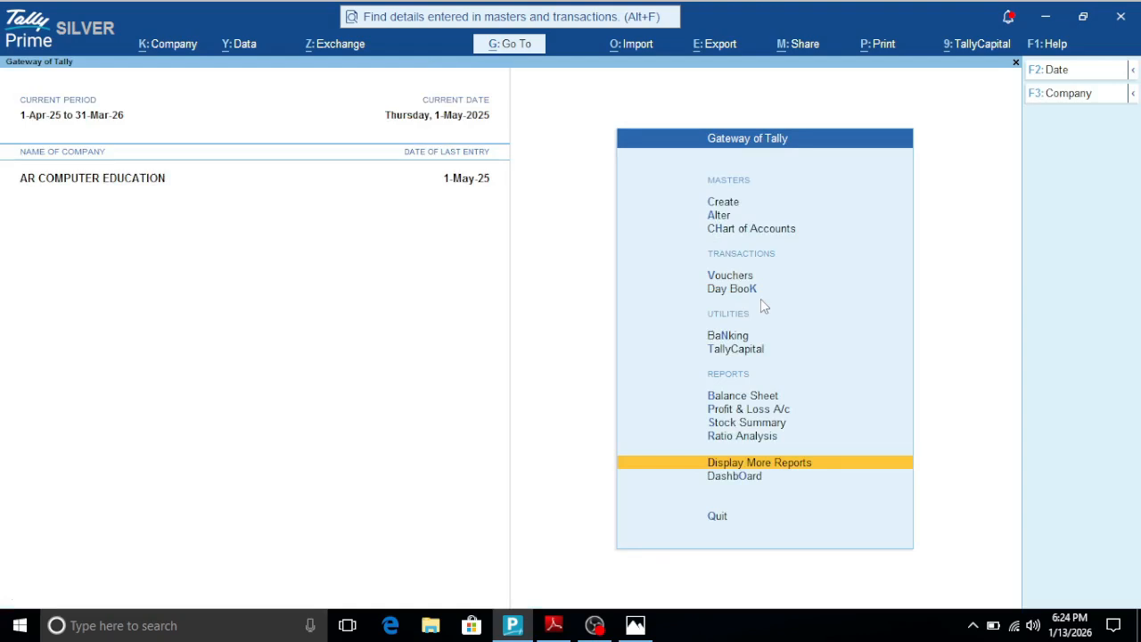
# - Reopen the Account Books list of ledgers by stepping through the menu entries, and return to the Gateway of Tally
pyautogui.press('Return')
pyautogui.press('Return')
pyautogui.press('Down')
pyautogui.press('Return')
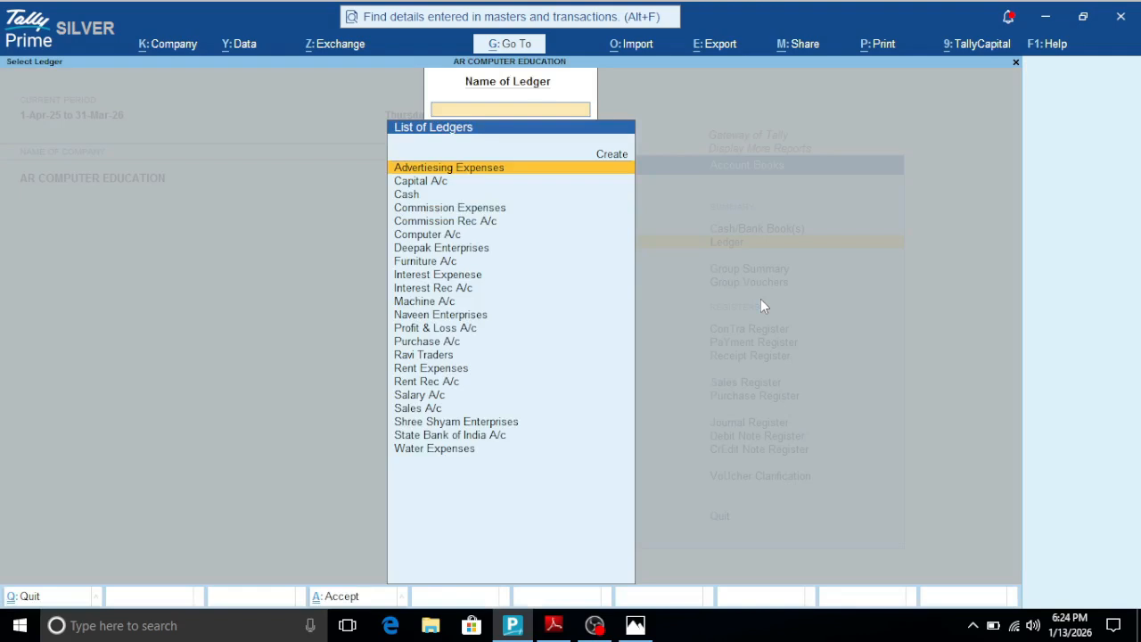
pyautogui.press('Escape')
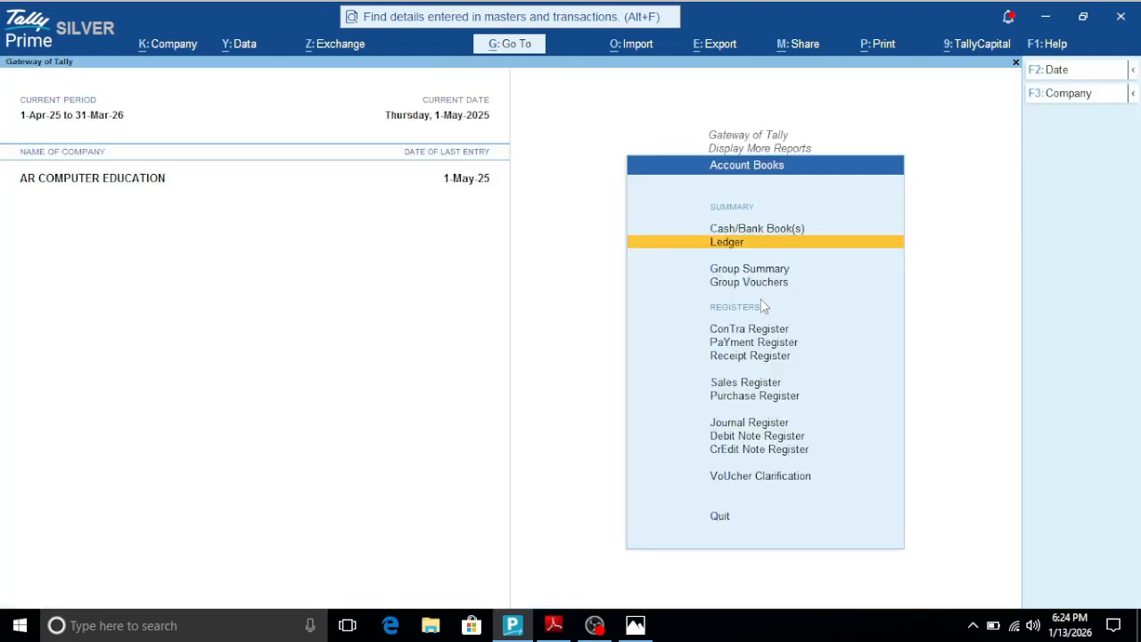
pyautogui.press('Escape')
pyautogui.press('Escape')
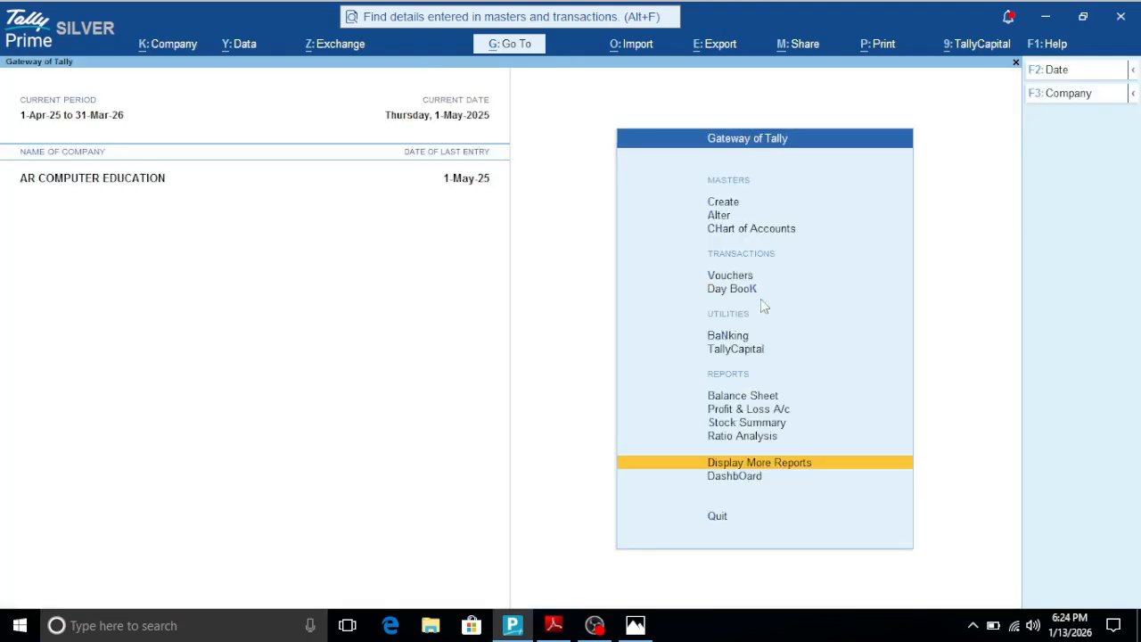
# - Reach the Account Books list of ledgers once more using the entries' highlighted letters, and return to the Gateway of Tally
pyautogui.press('Return')
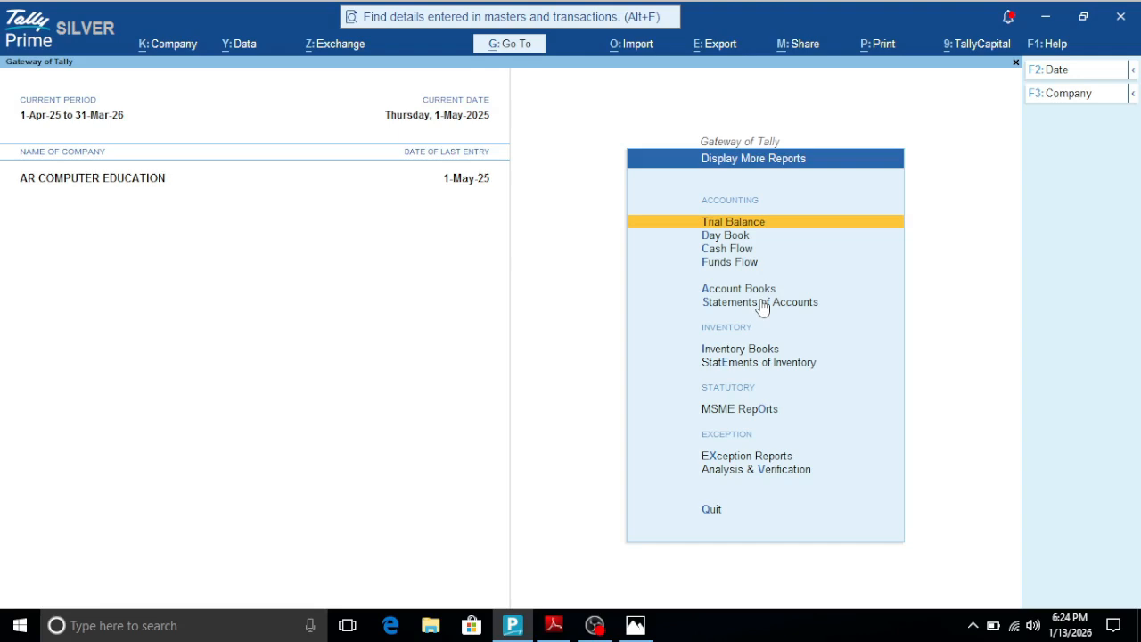
pyautogui.press('a')
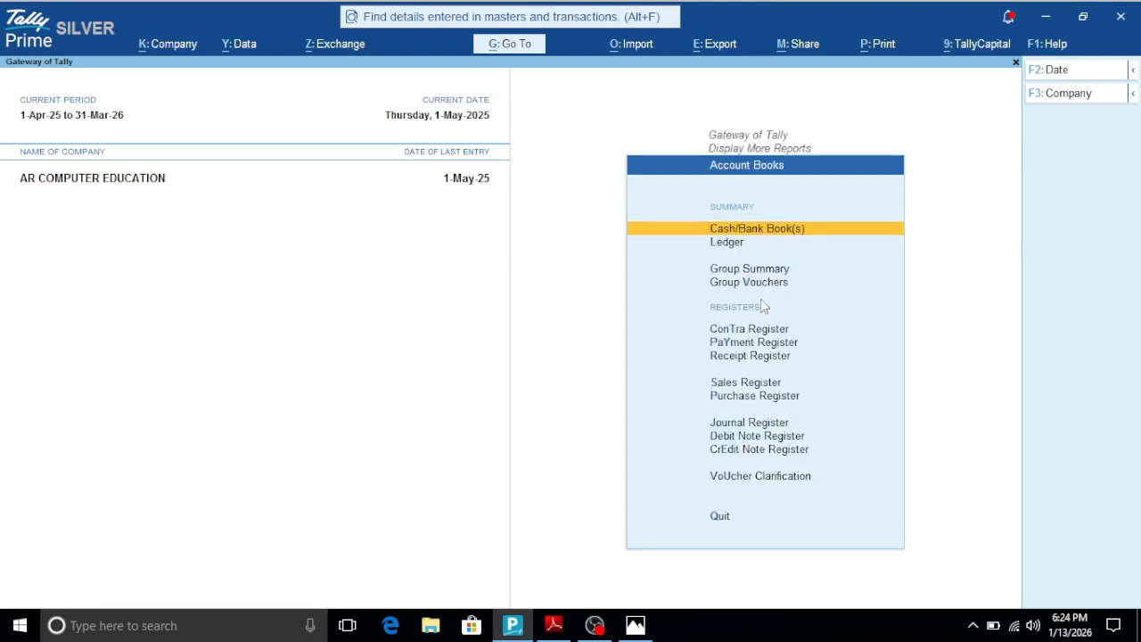
pyautogui.press('l')
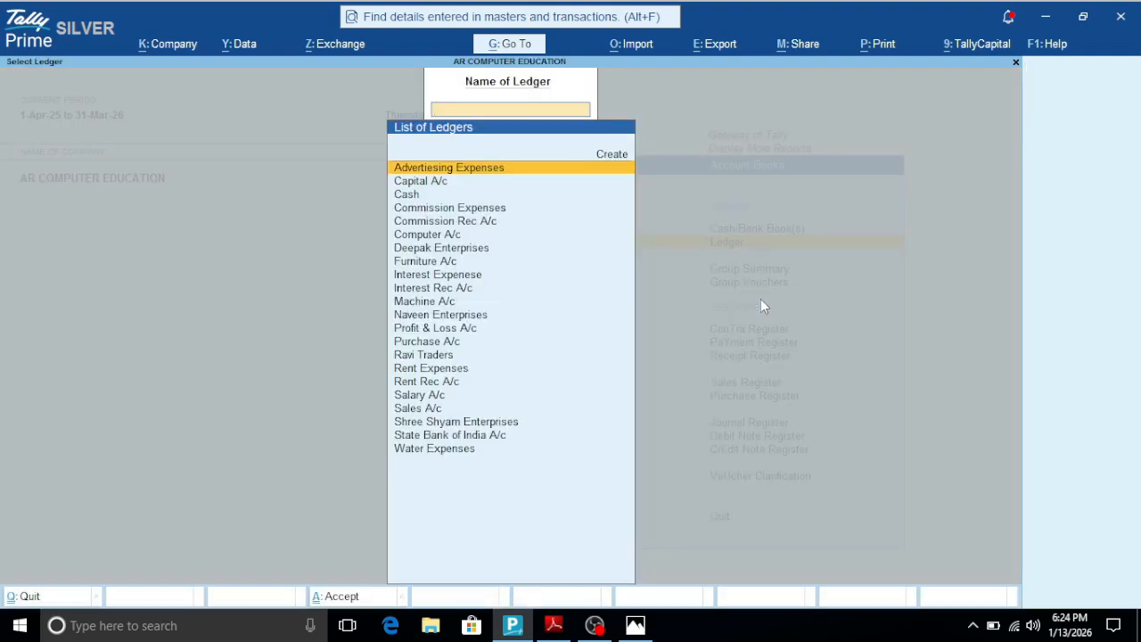
pyautogui.press('Escape')
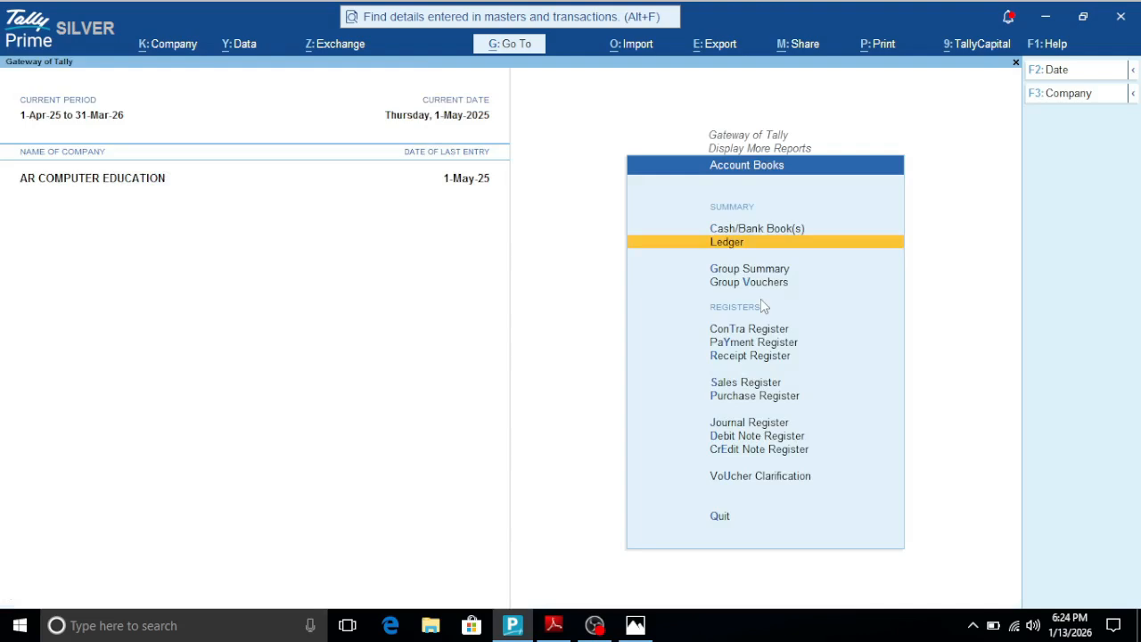
pyautogui.press('Escape')
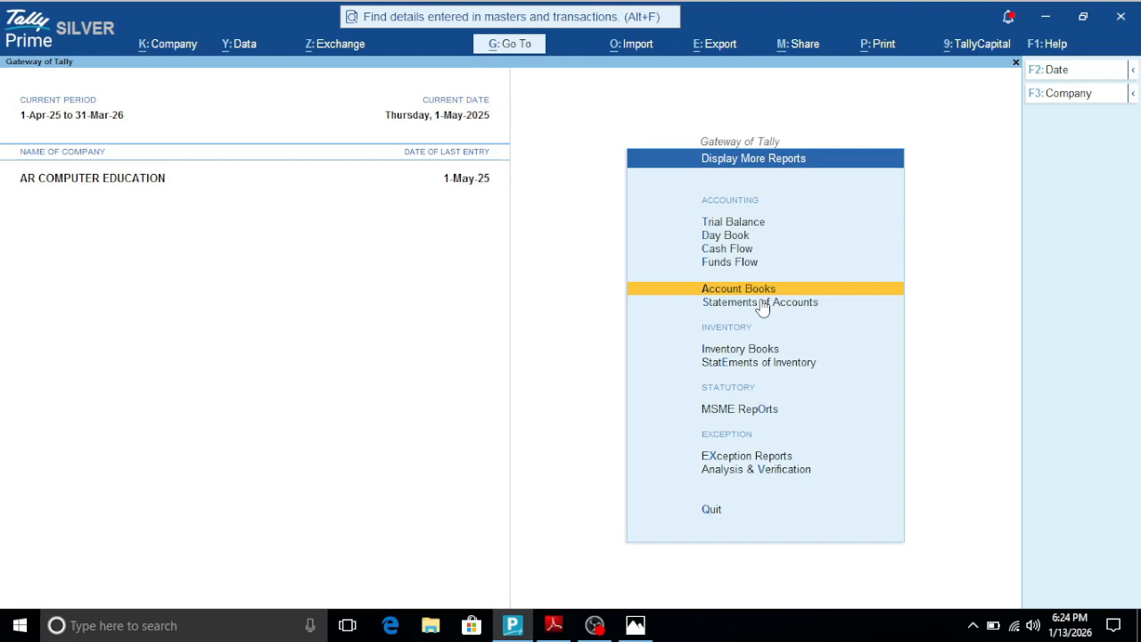
pyautogui.press('Escape')
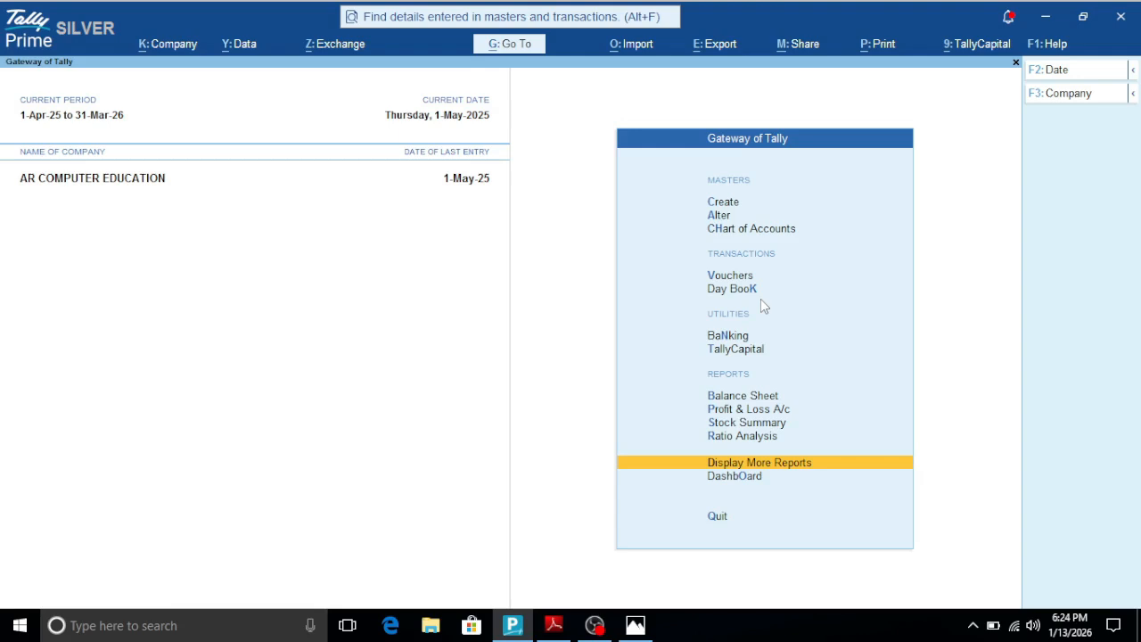
# - View the Stock Summary in detailed form with the items of the MOUSE group, and close the report
pyautogui.press('s')
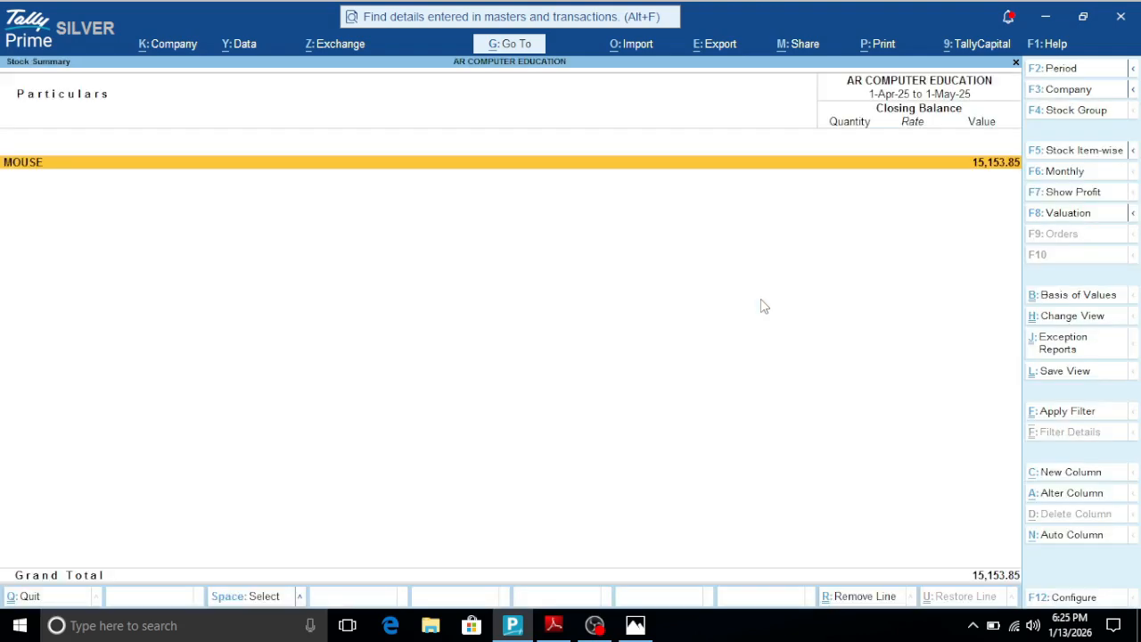
pyautogui.hotkey('alt', 'F1')
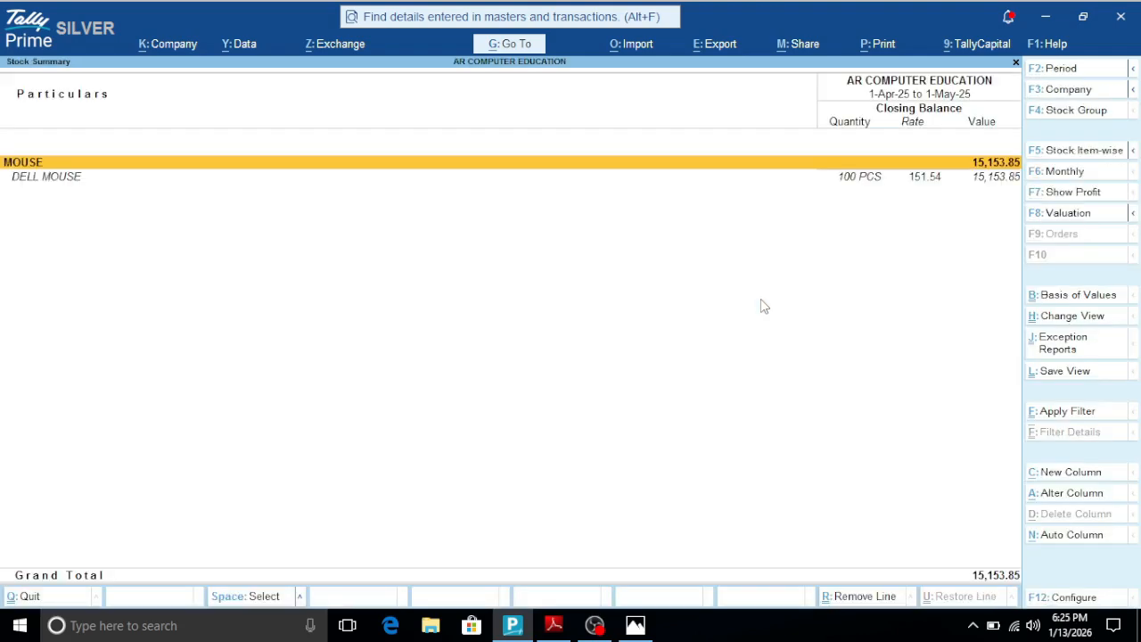
pyautogui.press('Escape')
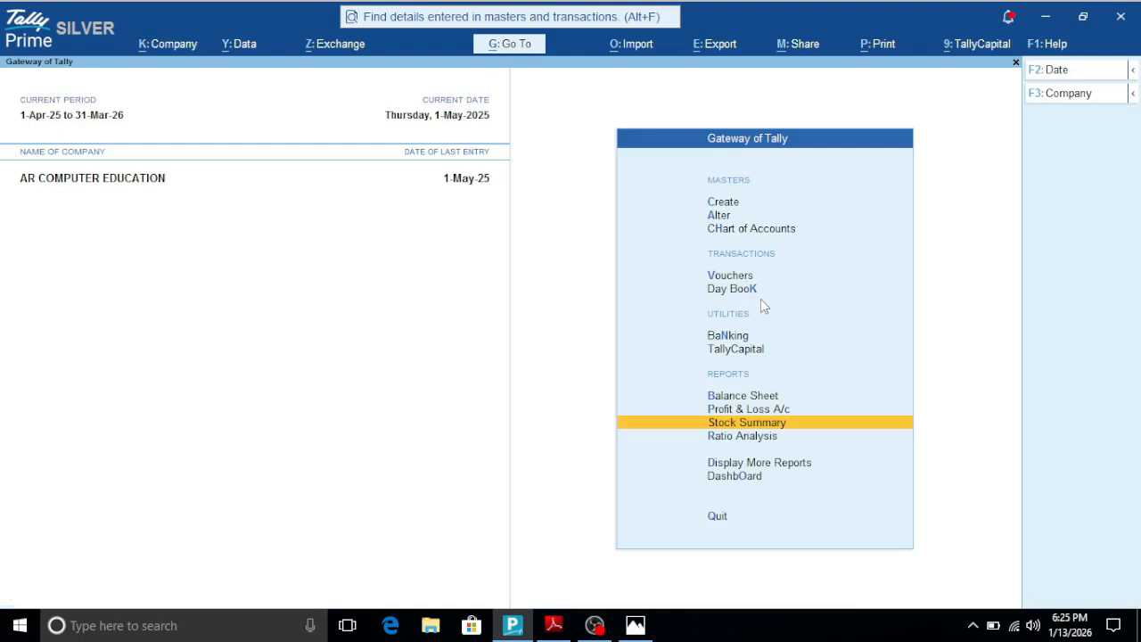
# - Open the voucher creation screen and quit it without entering a voucher
pyautogui.press('v')
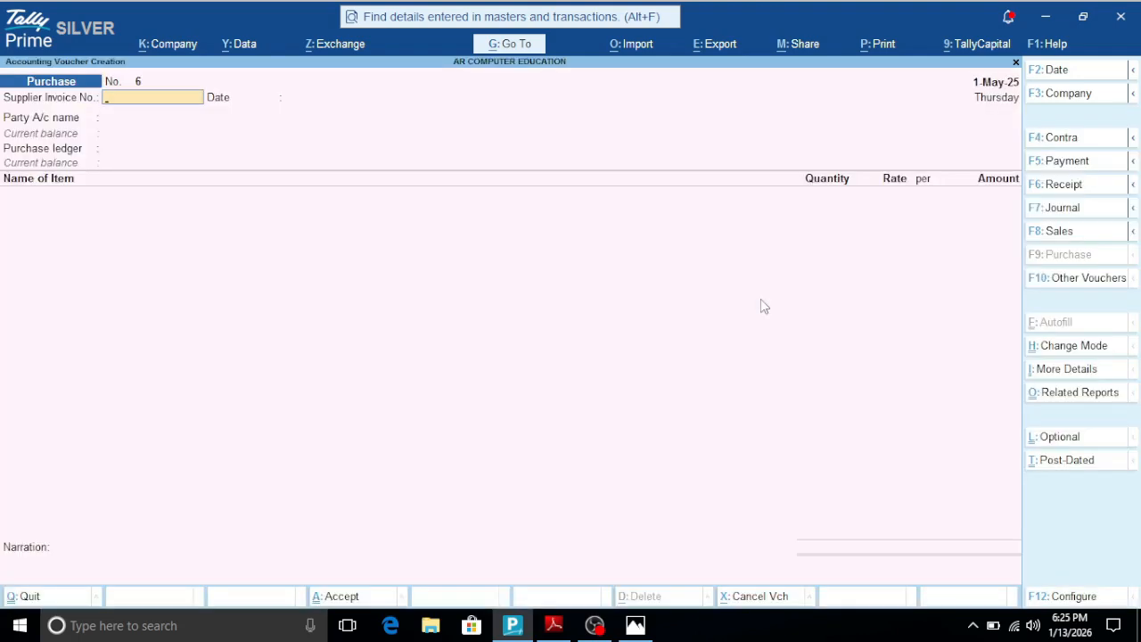
pyautogui.press('Escape')
pyautogui.press('y')
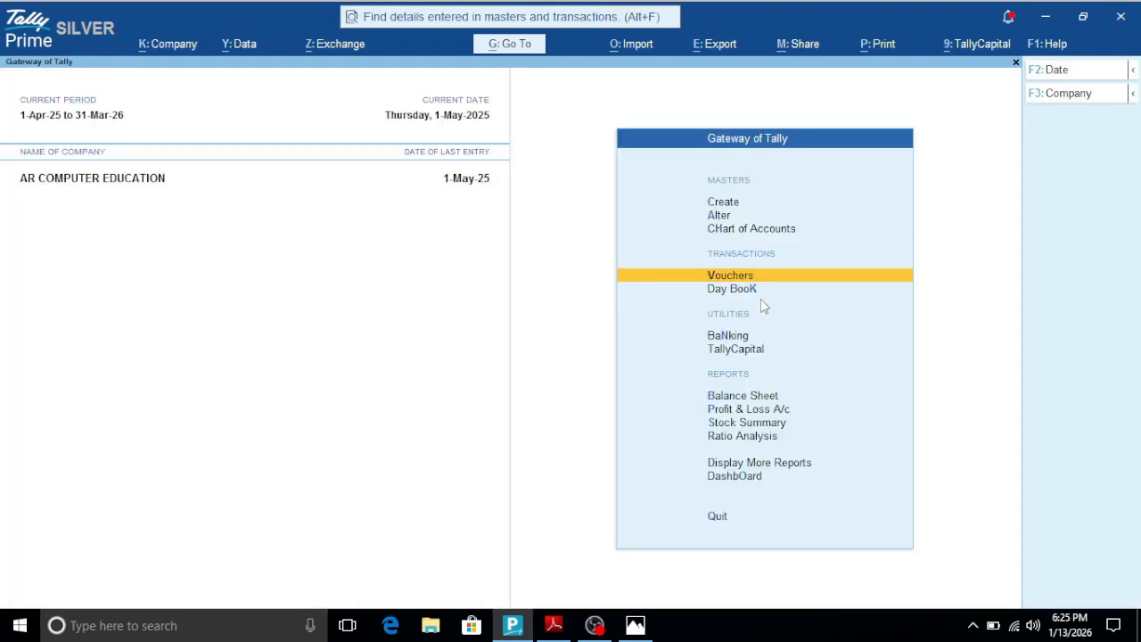